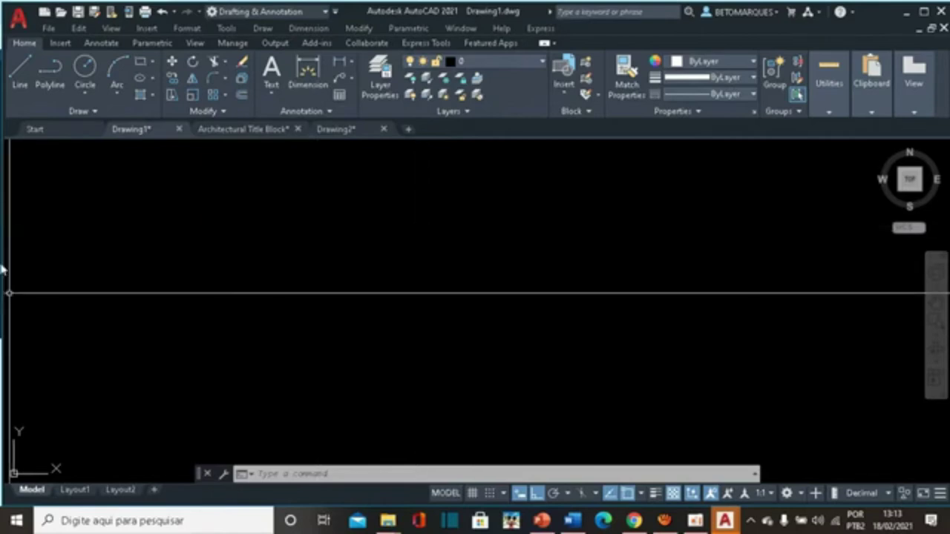
- Draw one vertical line from a start point straight down
left_click(18, 74)
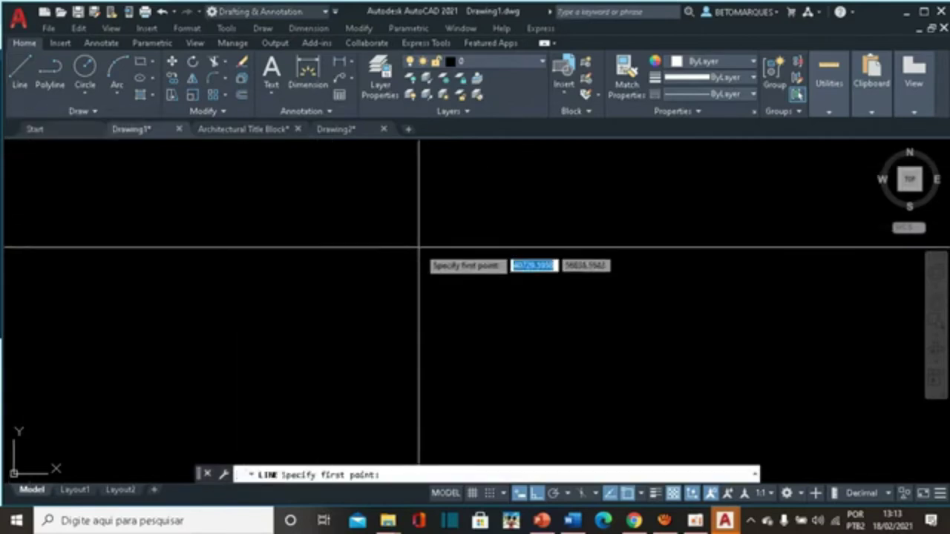
left_click(405, 198)
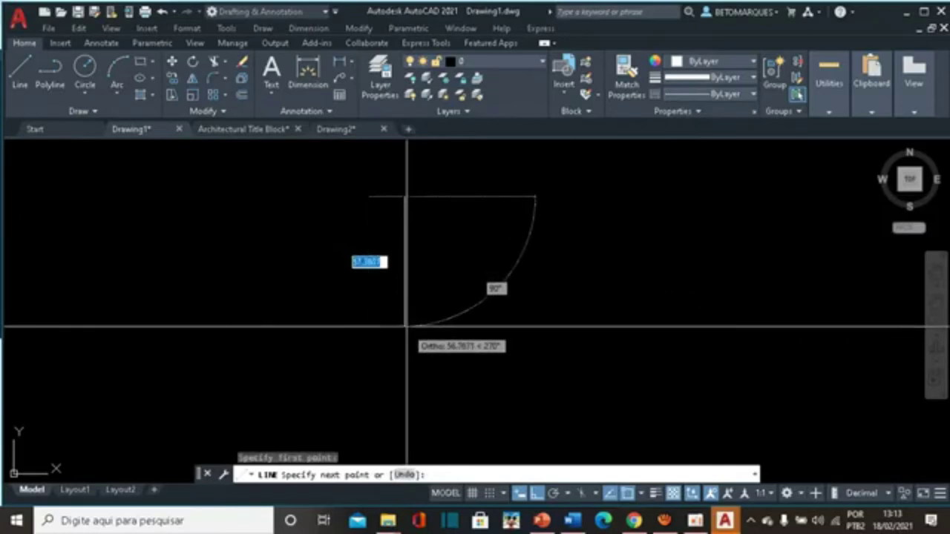
left_click(406, 331)
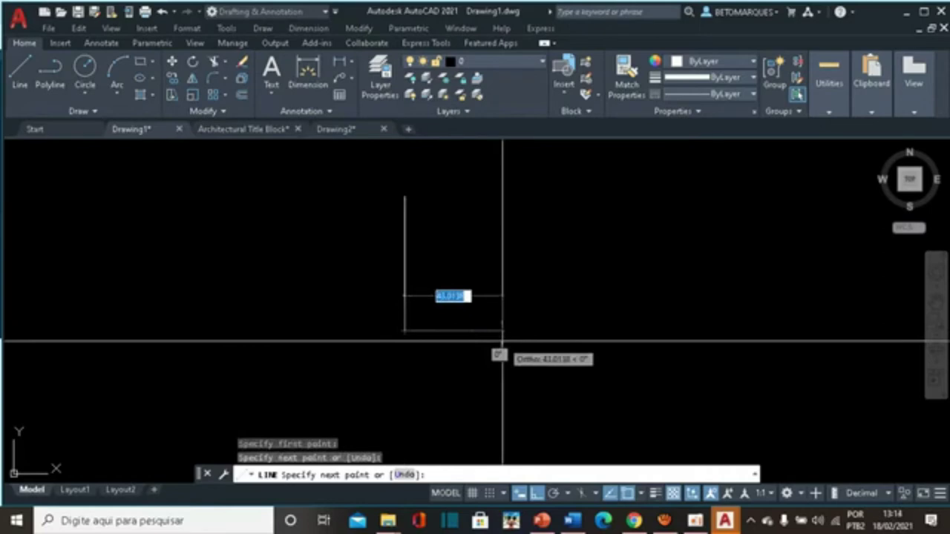
key("Escape")
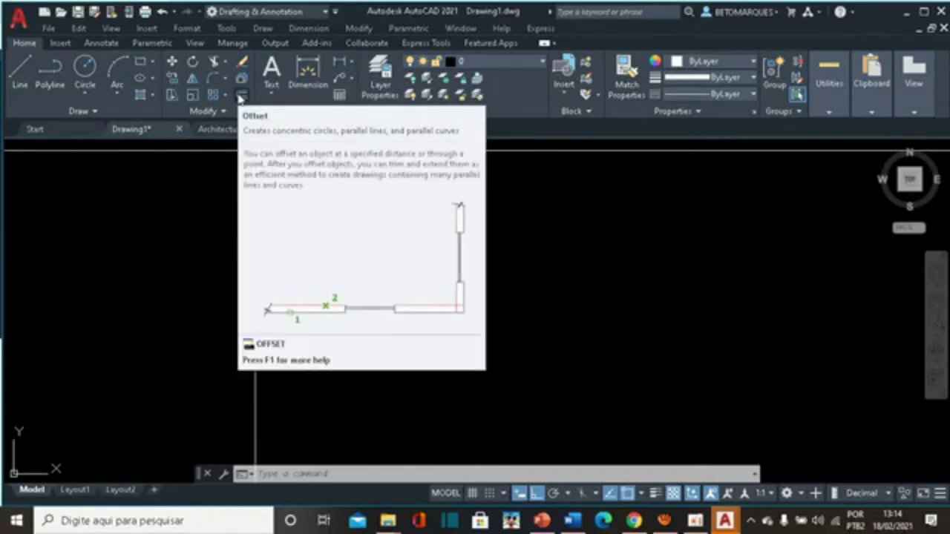
- Offset the vertical line by 50, adding two copies to the right and one to the left
left_click(239, 99)
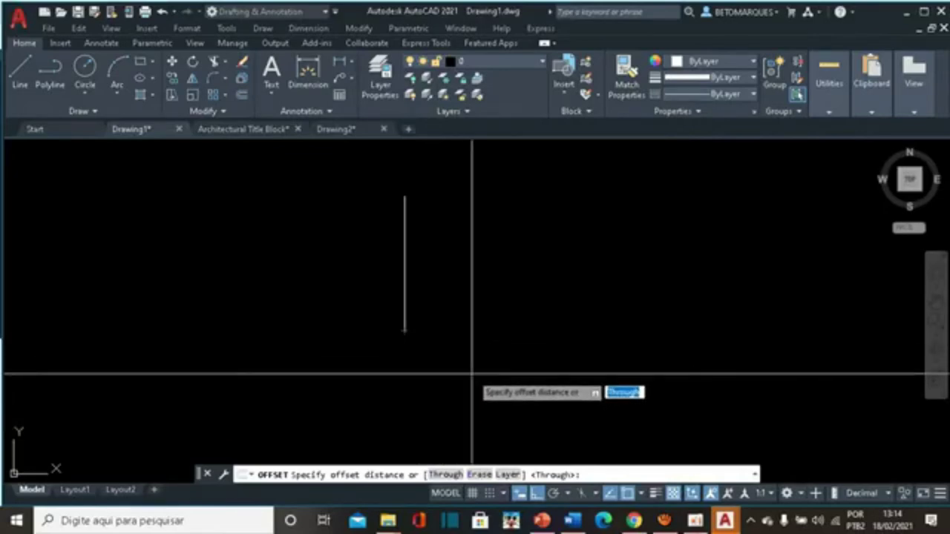
type("50")
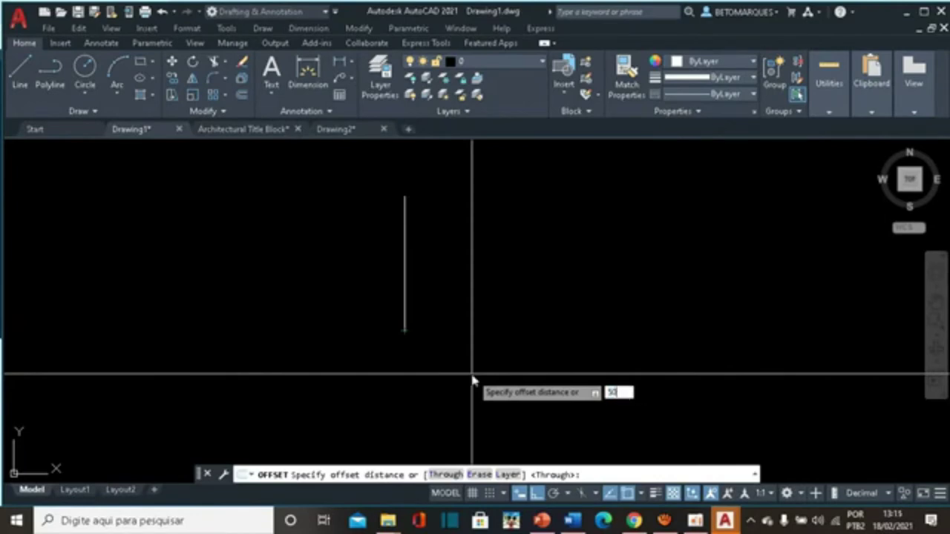
key("Return")
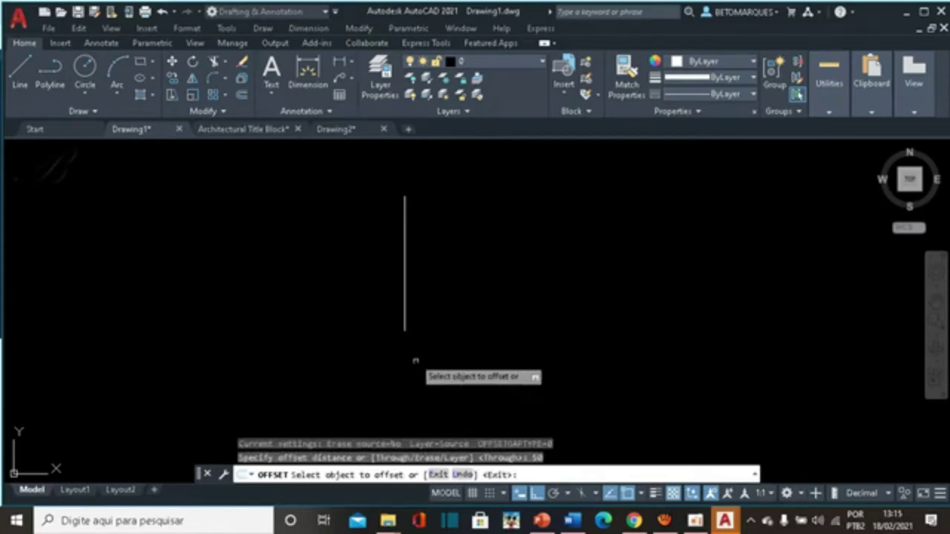
left_click(405, 288)
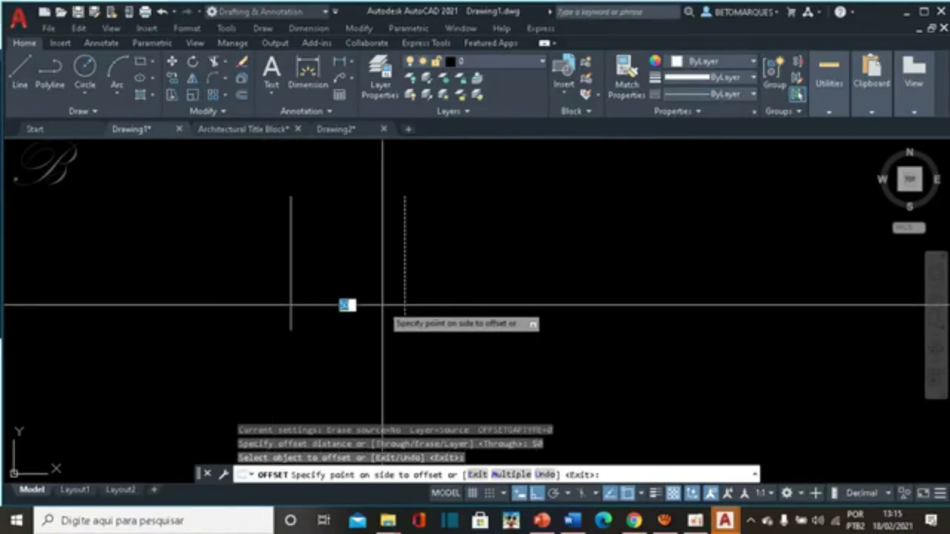
left_click(550, 304)
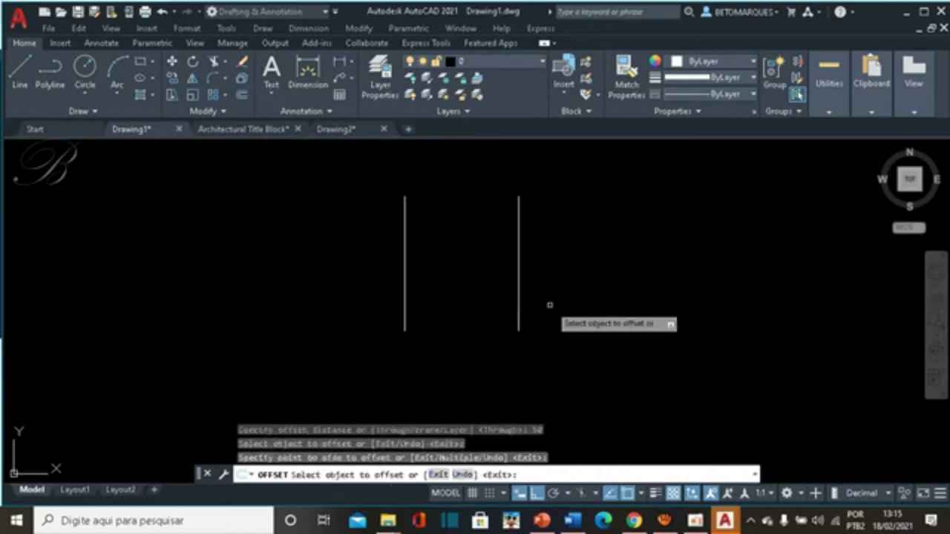
left_click(518, 270)
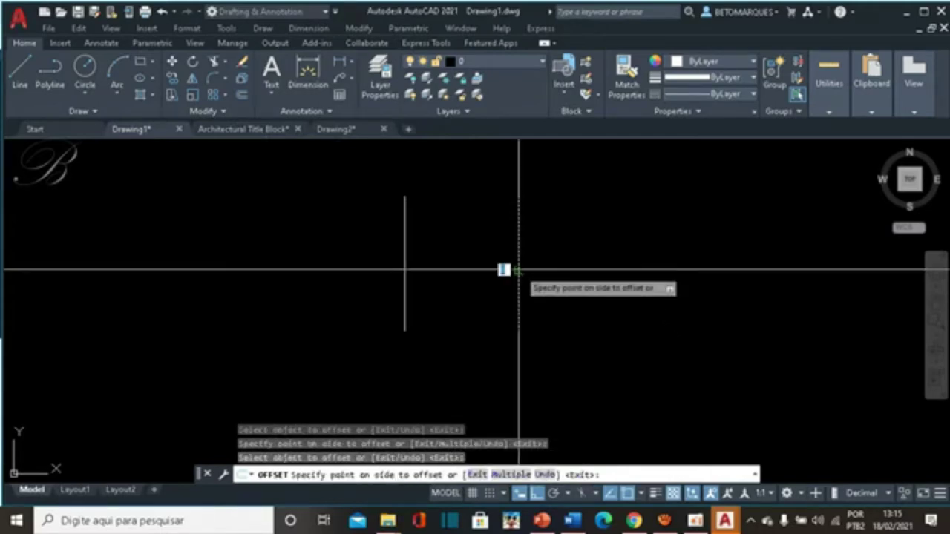
left_click(590, 270)
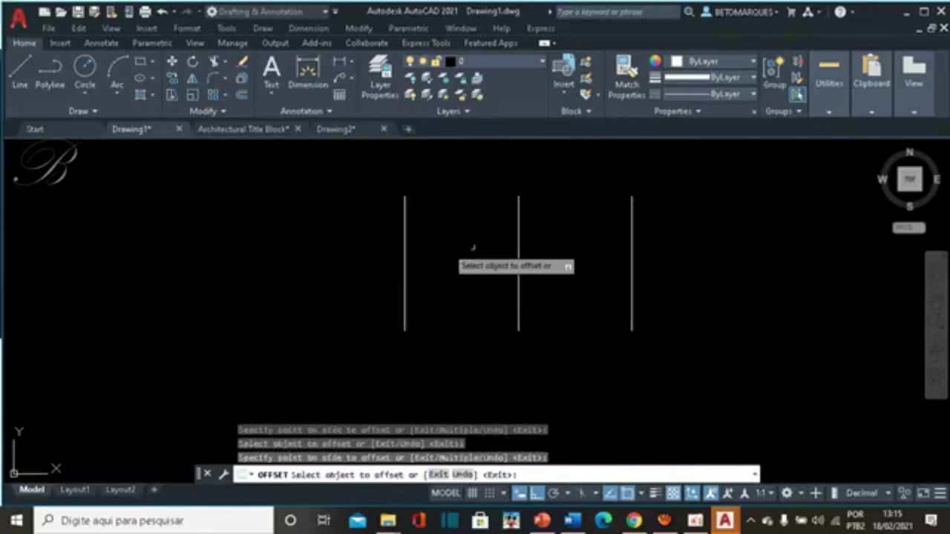
left_click(405, 262)
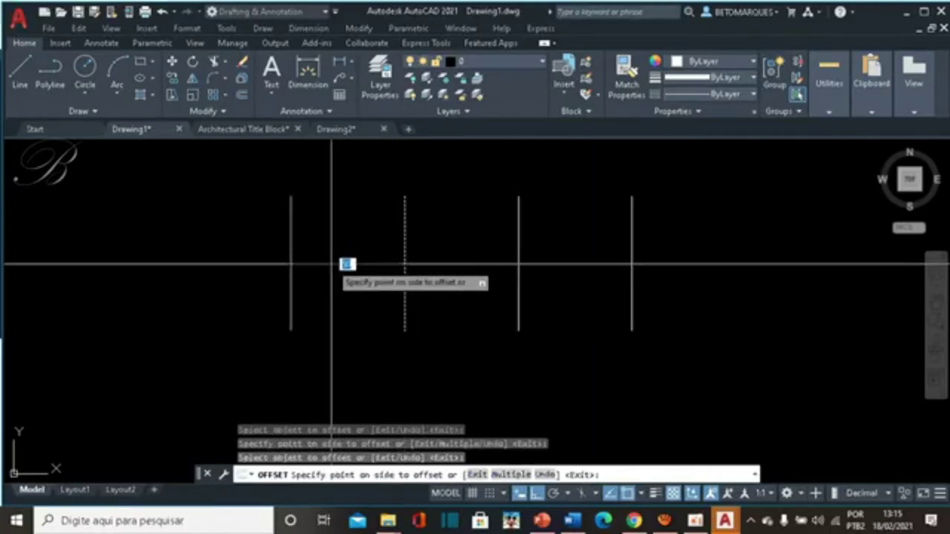
left_click(334, 264)
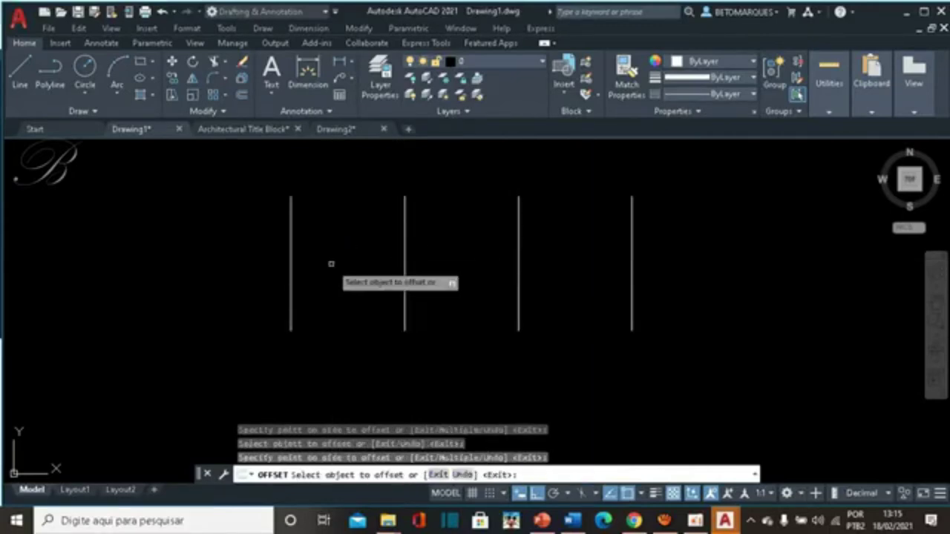
key("Escape")
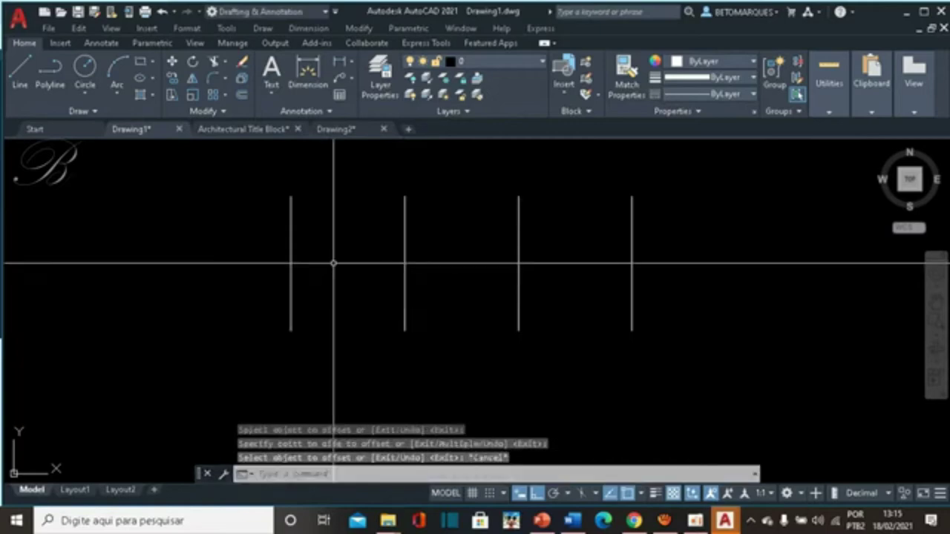
- Offset lines by 25 into three gaps, giving seven verticals 25 units apart
left_click(241, 98)
type("25")
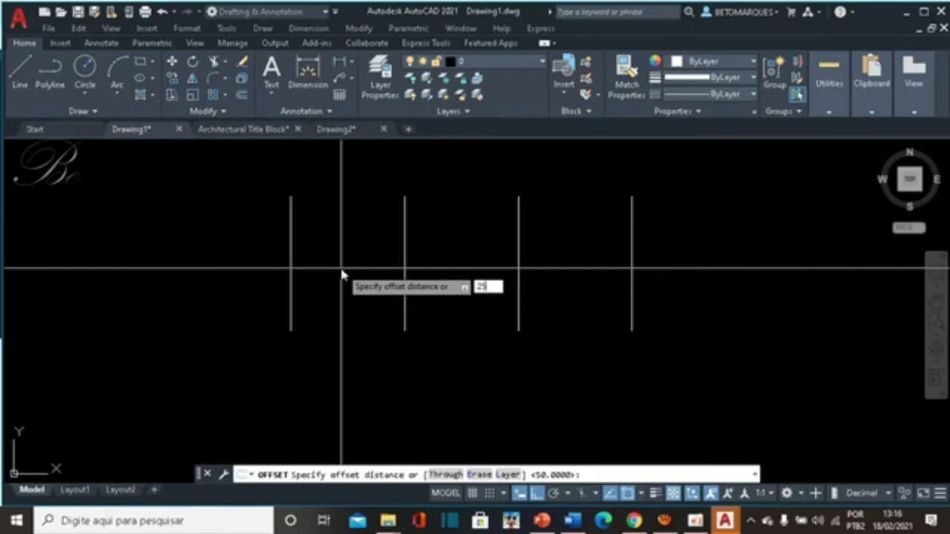
key("Return")
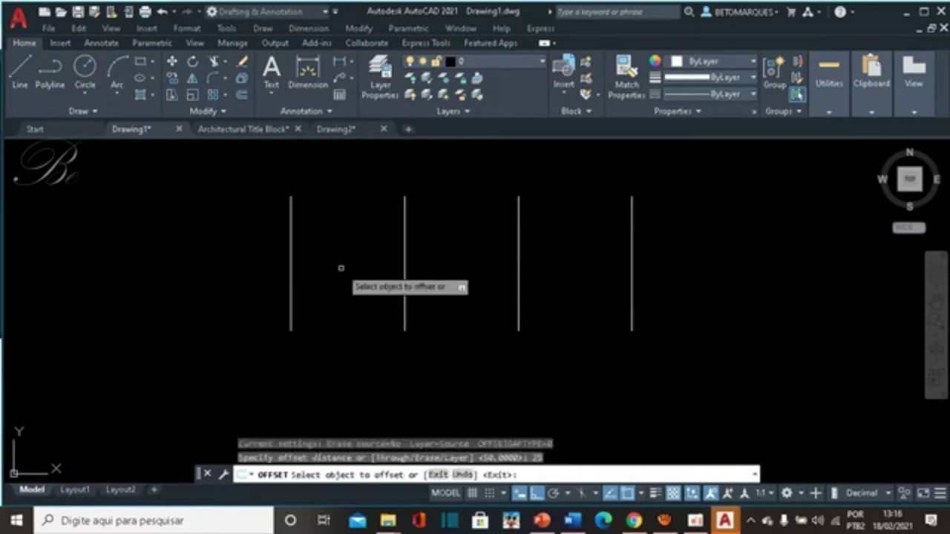
left_click(290, 255)
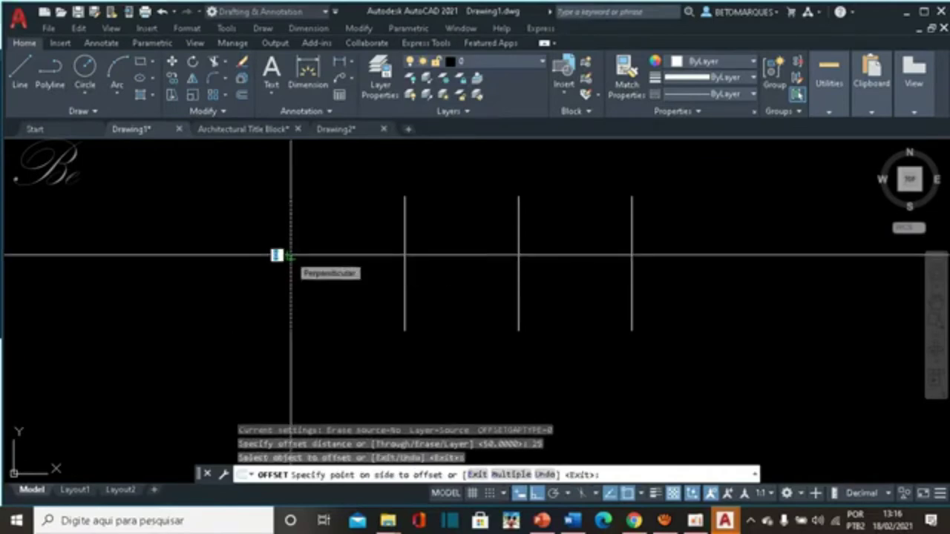
left_click(335, 259)
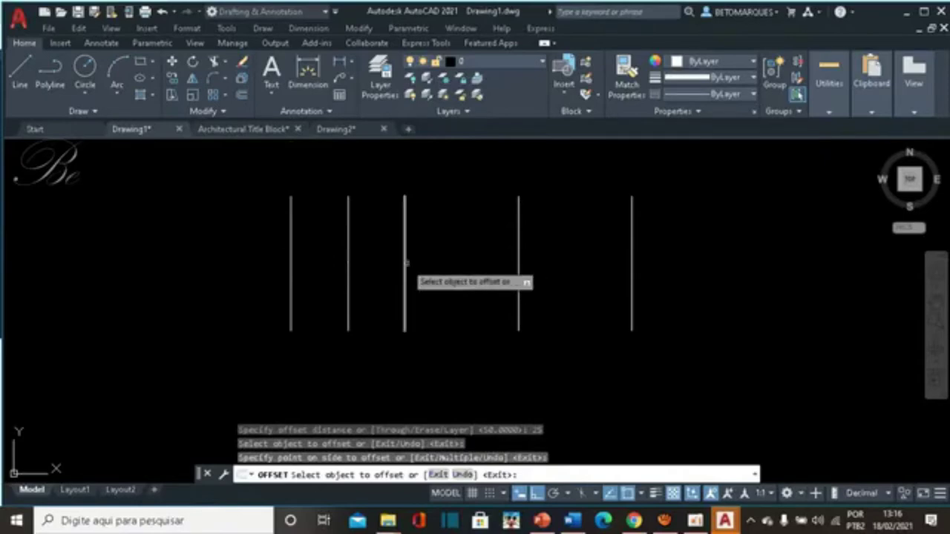
left_click(405, 263)
left_click(464, 265)
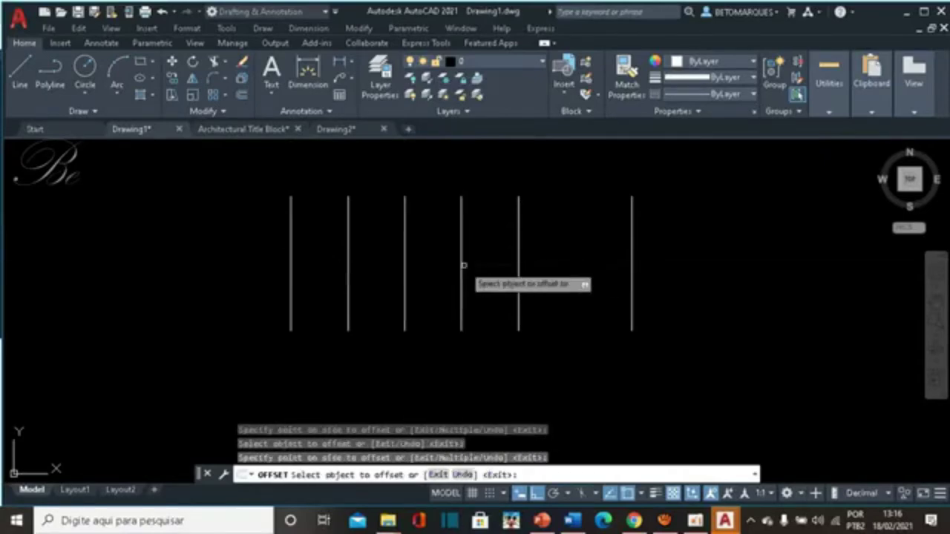
left_click(632, 261)
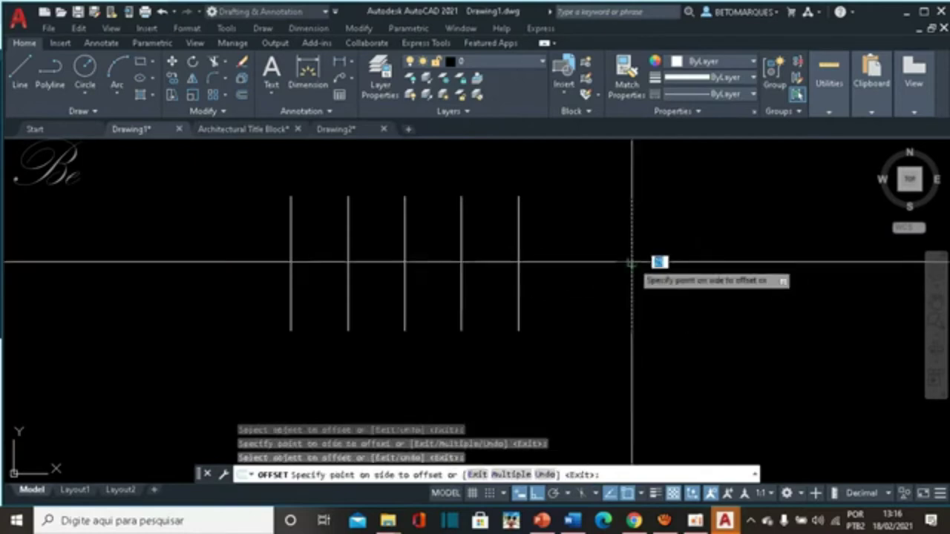
left_click(587, 261)
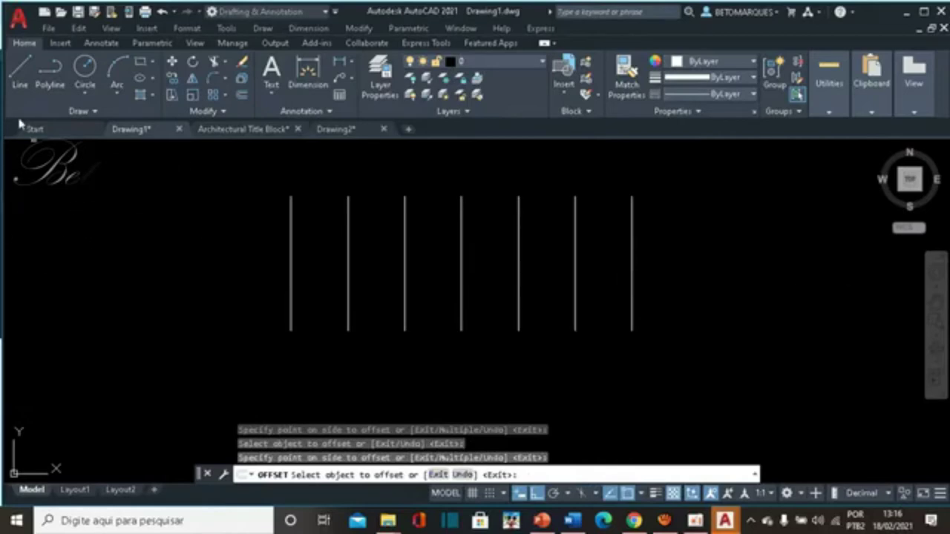
- Draw a horizontal line joining the tops of the leftmost and rightmost verticals, with Ortho on
left_click(28, 67)
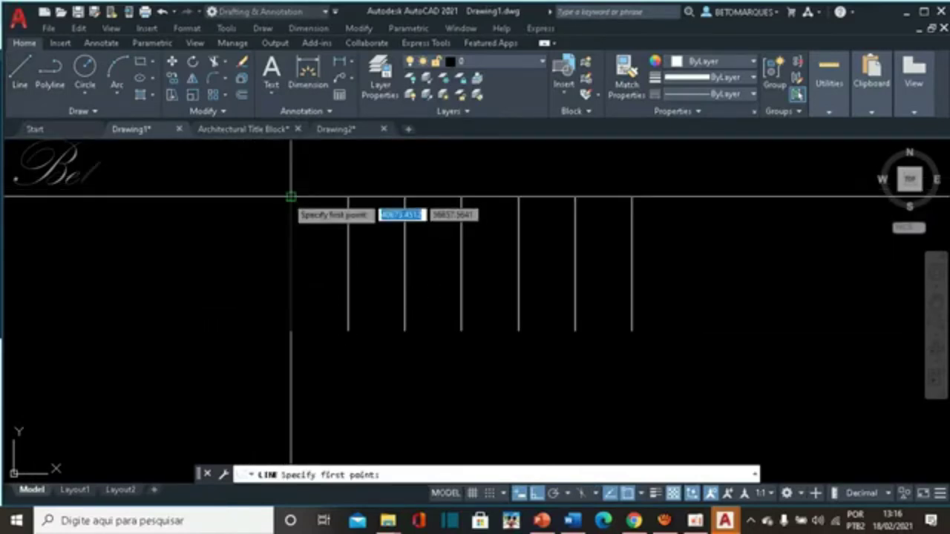
left_click(289, 197)
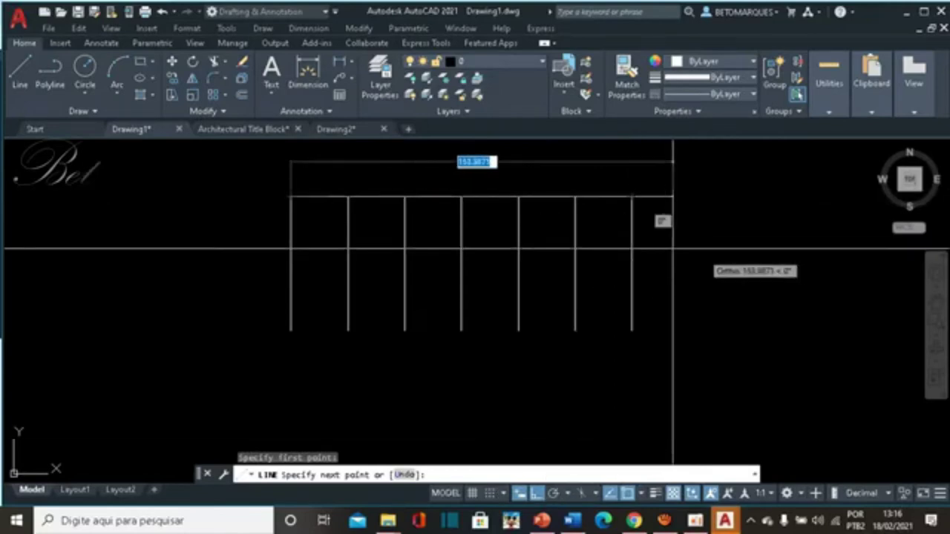
key("F8")
key("F8")
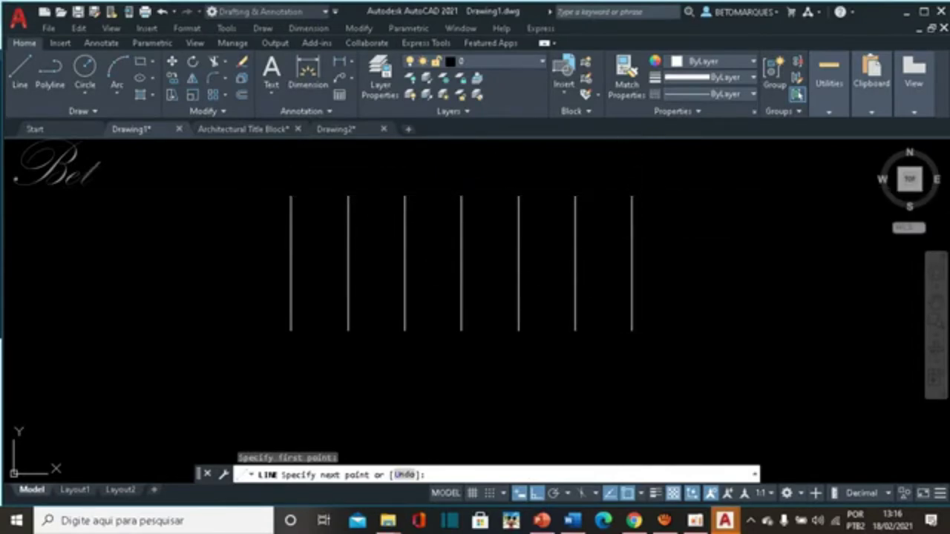
left_click(632, 196)
key("Escape")
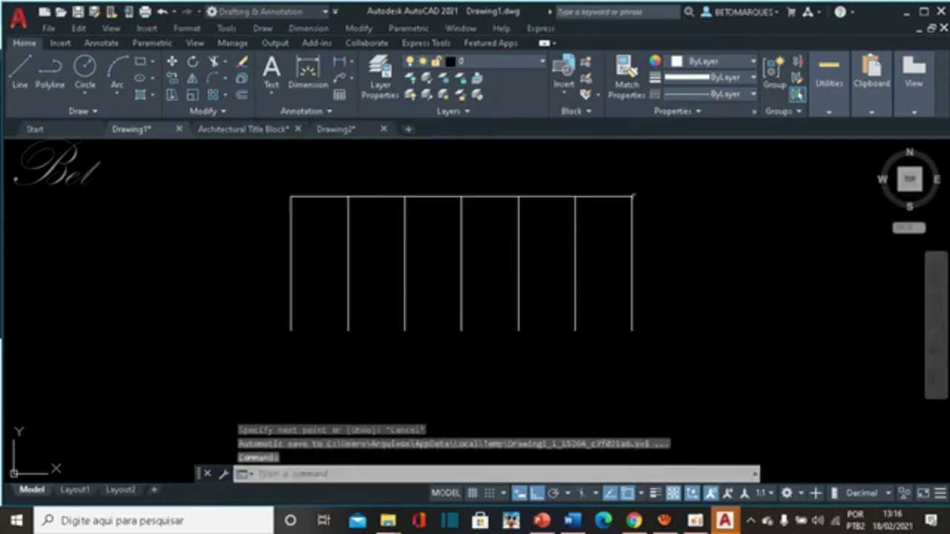
- Draw a matching line joining the bottom-left and bottom-right corners
left_click(20, 71)
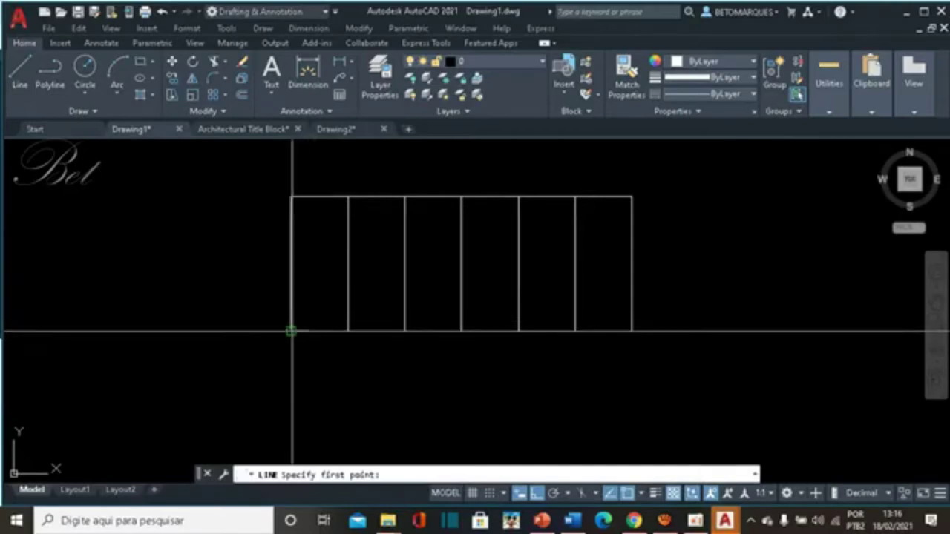
left_click(291, 332)
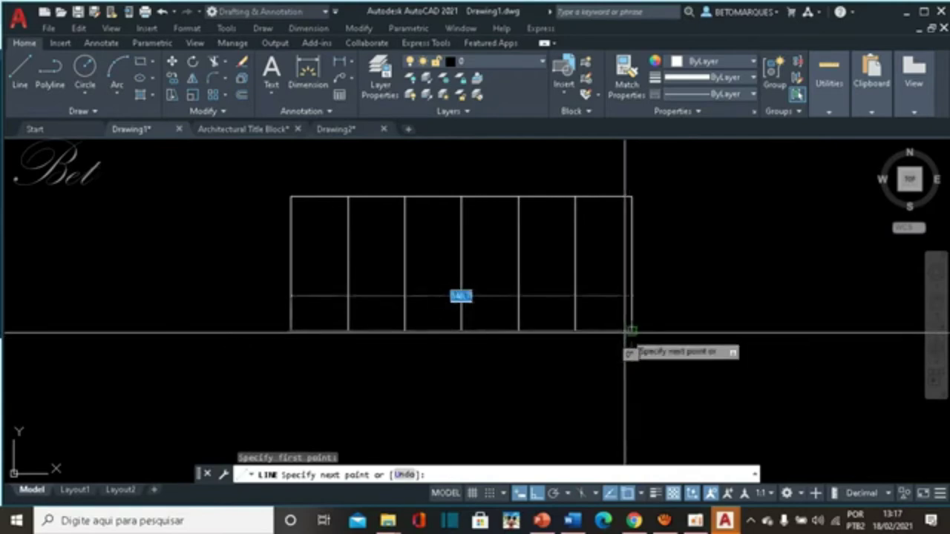
left_click(630, 331)
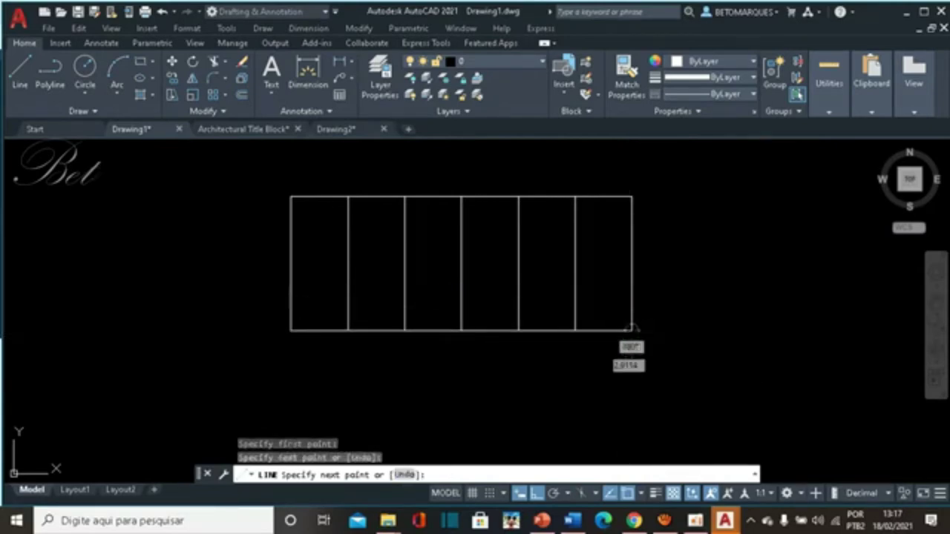
key("Escape")
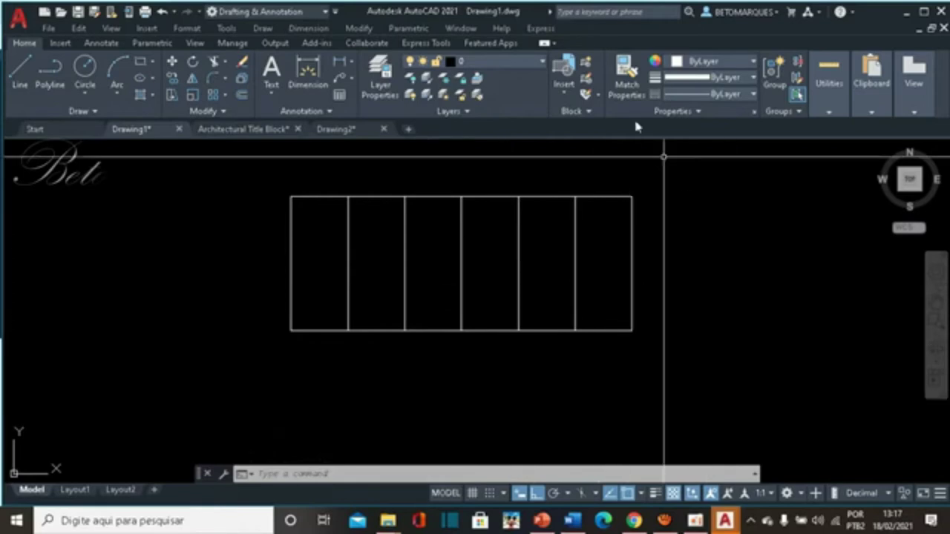
- Erase the rectangle grid and turn on polar tracking with 45° increments
mouse_move(705, 175)
left_mouse_down()
mouse_move(321, 177)
mouse_move(721, 344)
left_mouse_up()
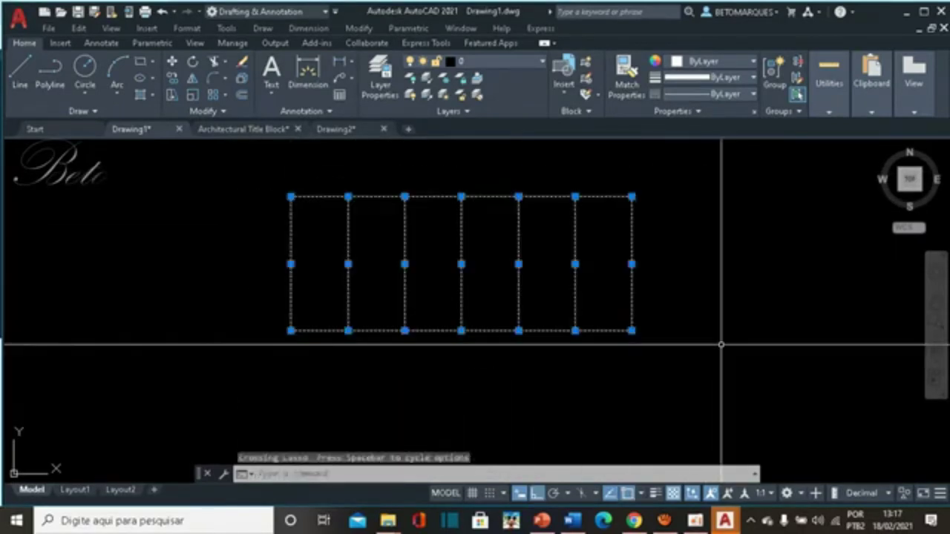
key("Delete")
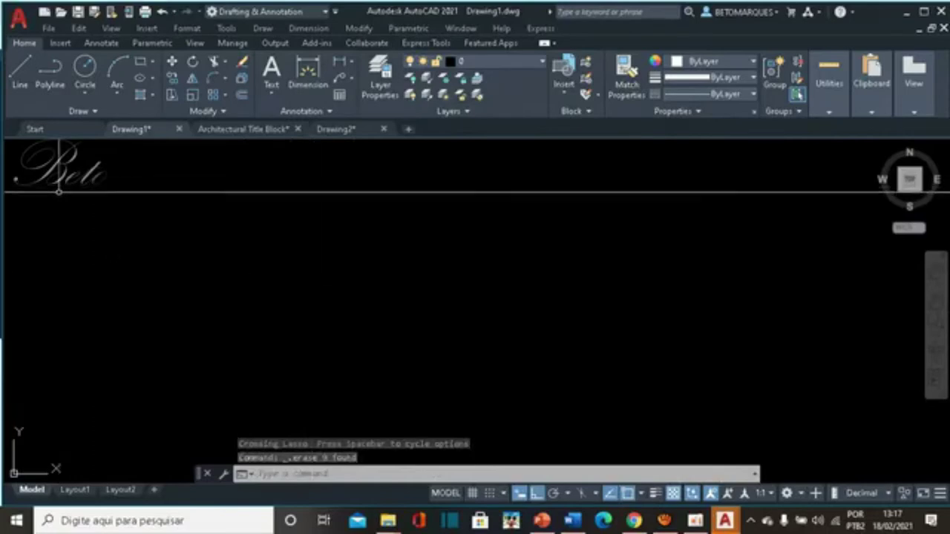
left_click(20, 75)
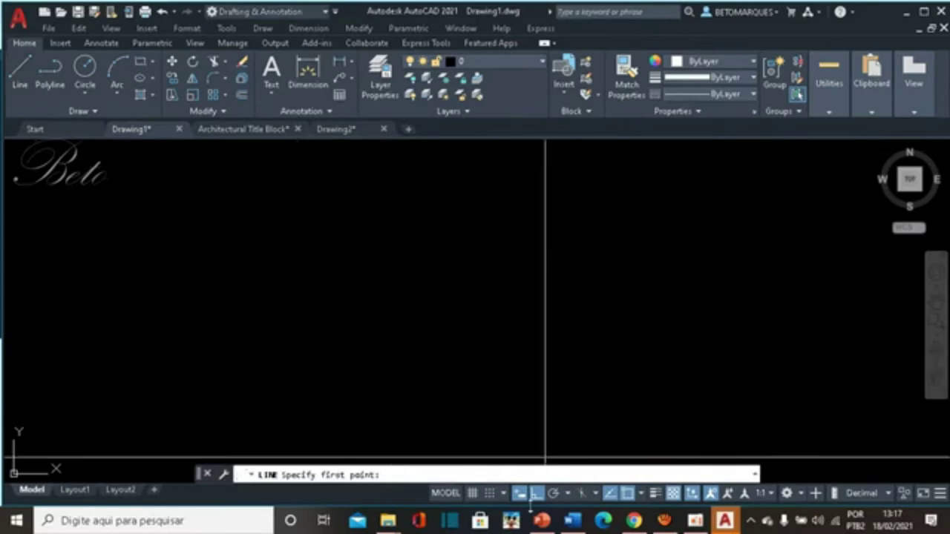
left_click(568, 495)
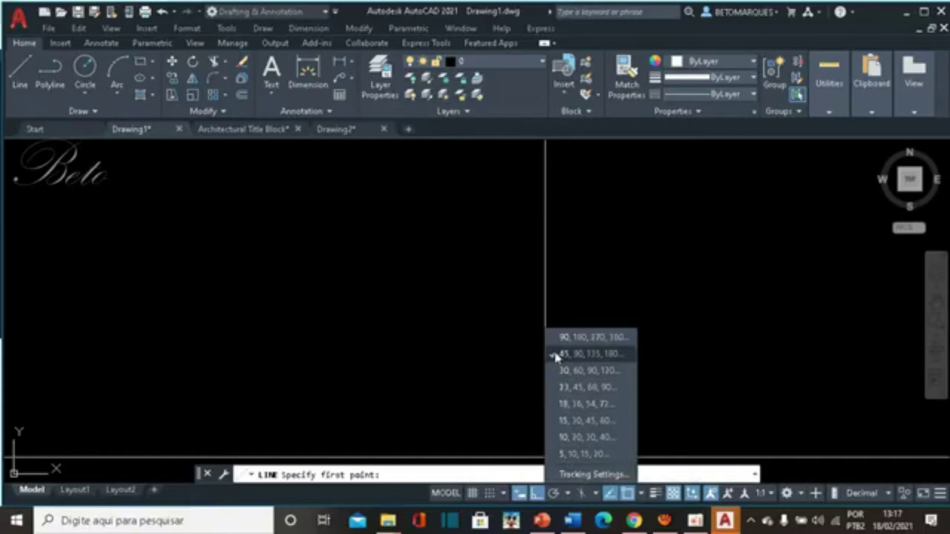
left_click(587, 354)
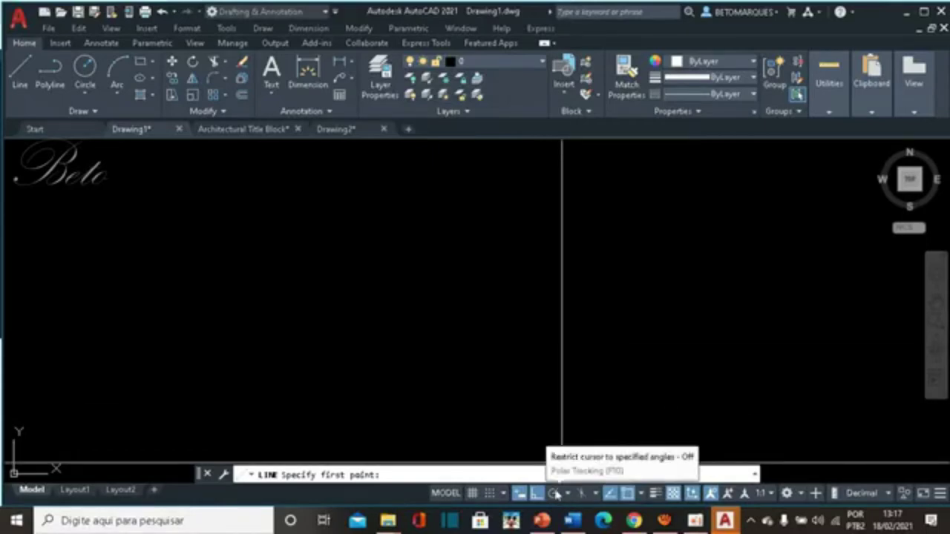
left_click(554, 494)
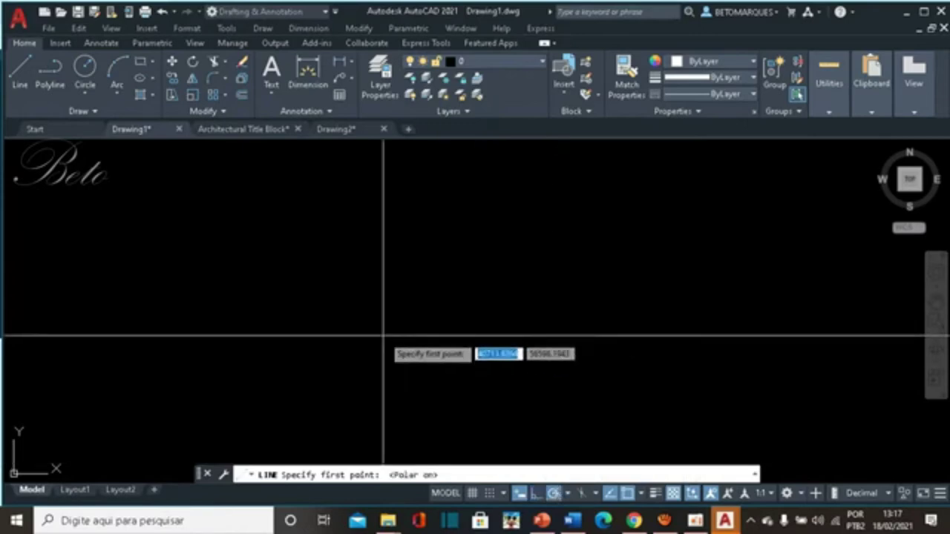
- Draw a 45° diagonal line running up to the right
left_click(384, 335)
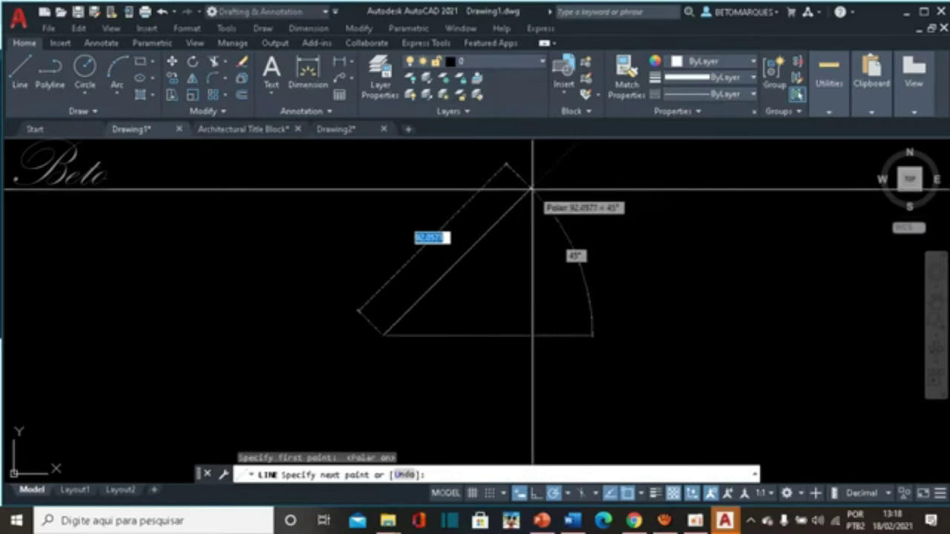
left_click(531, 190)
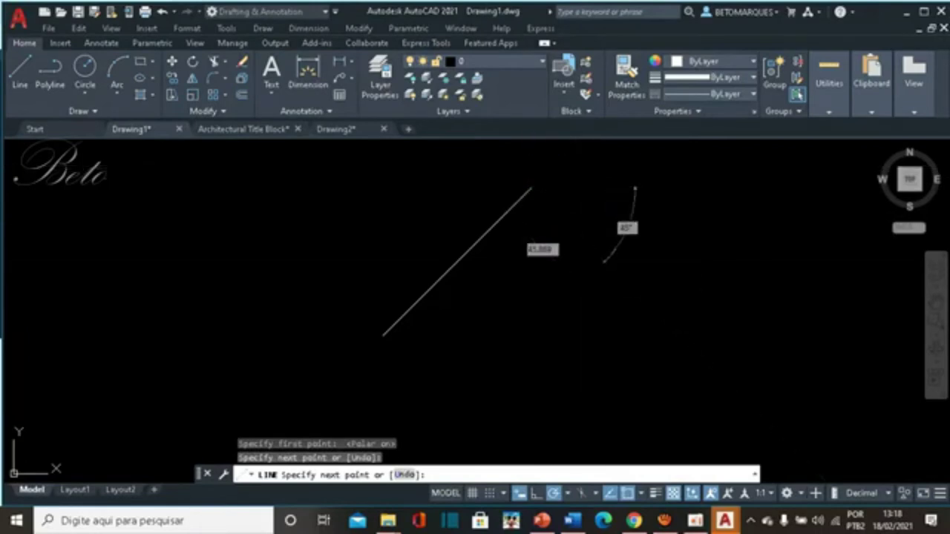
key("Escape")
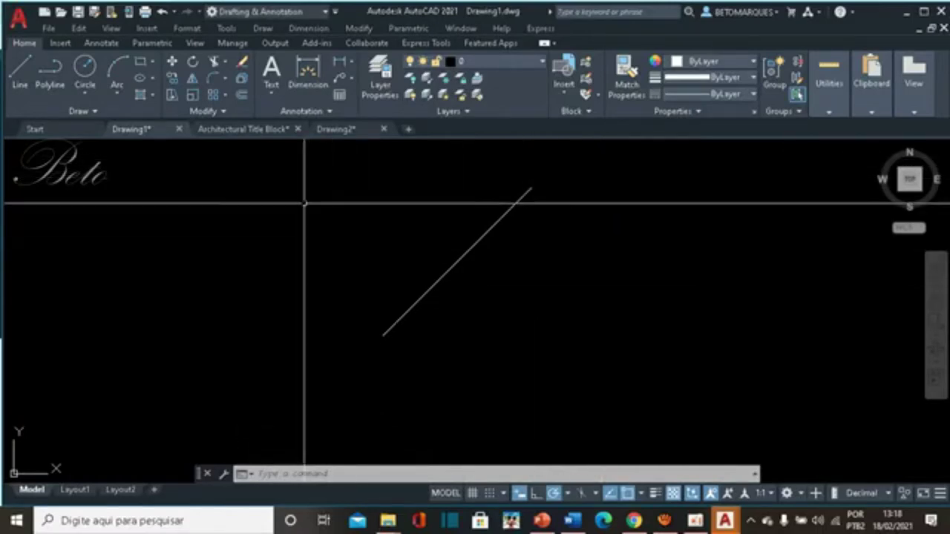
left_click(242, 96)
type("20")
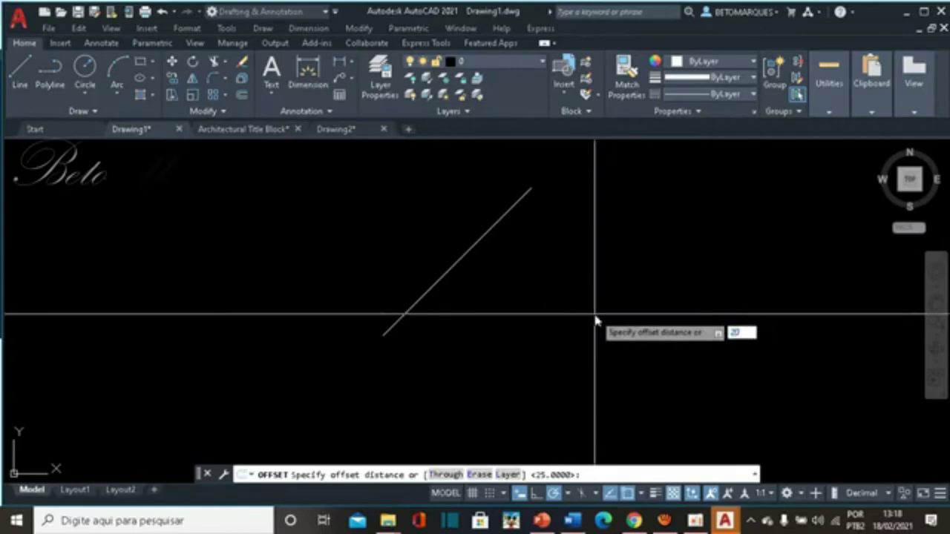
- Offset the diagonal three times by 20 toward the lower right, making four parallel lines
key("Return")
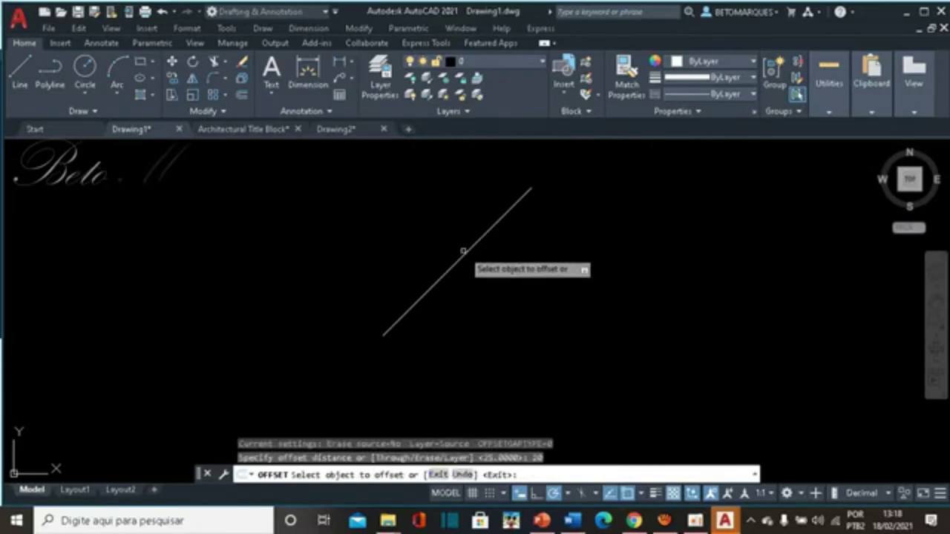
left_click(461, 255)
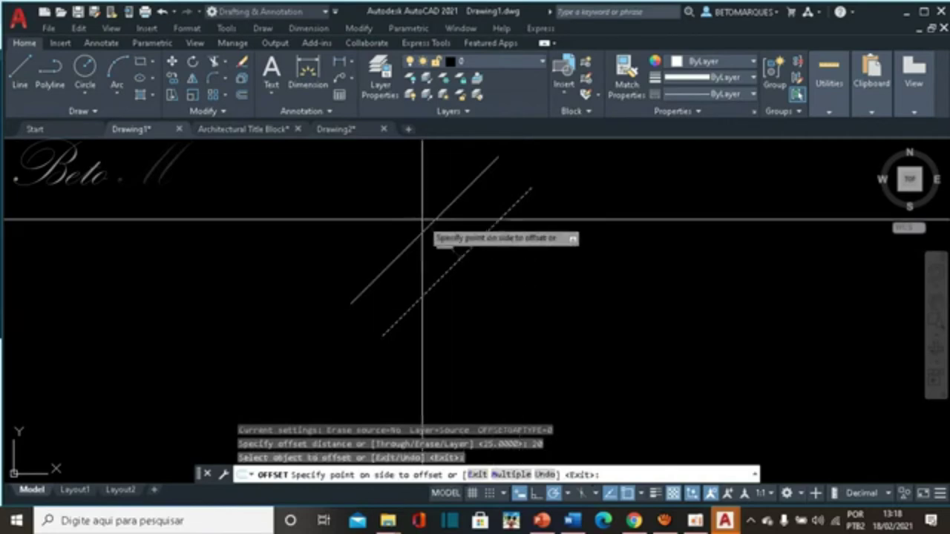
left_click(567, 343)
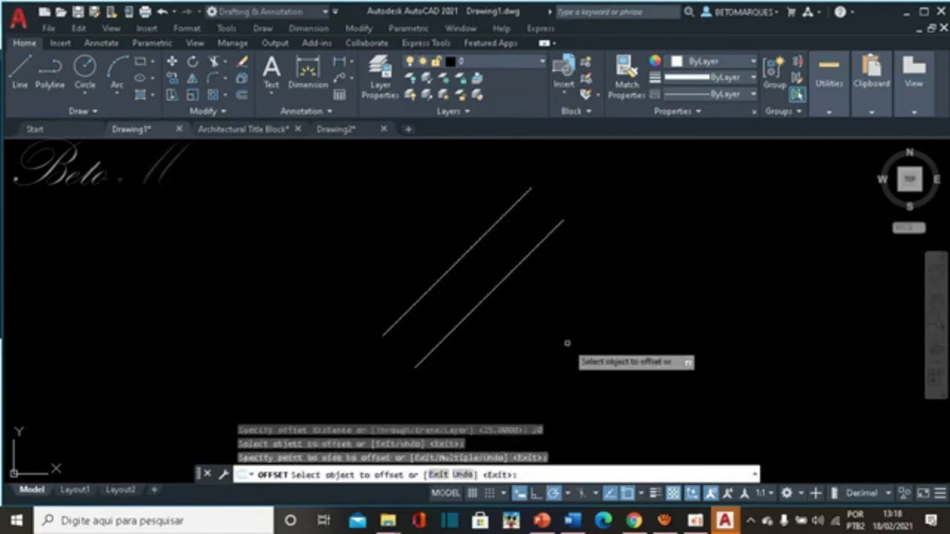
left_click(501, 282)
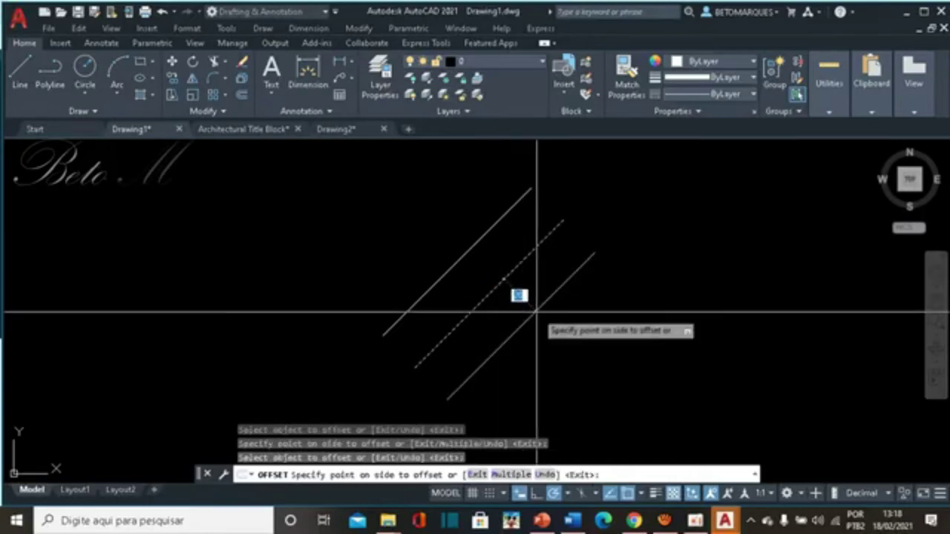
left_click(534, 312)
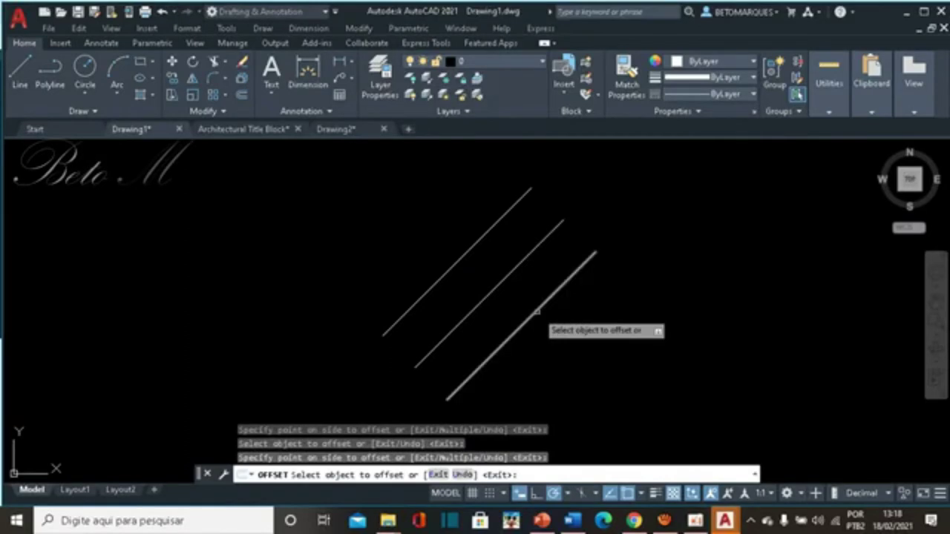
left_click(535, 307)
left_click(611, 362)
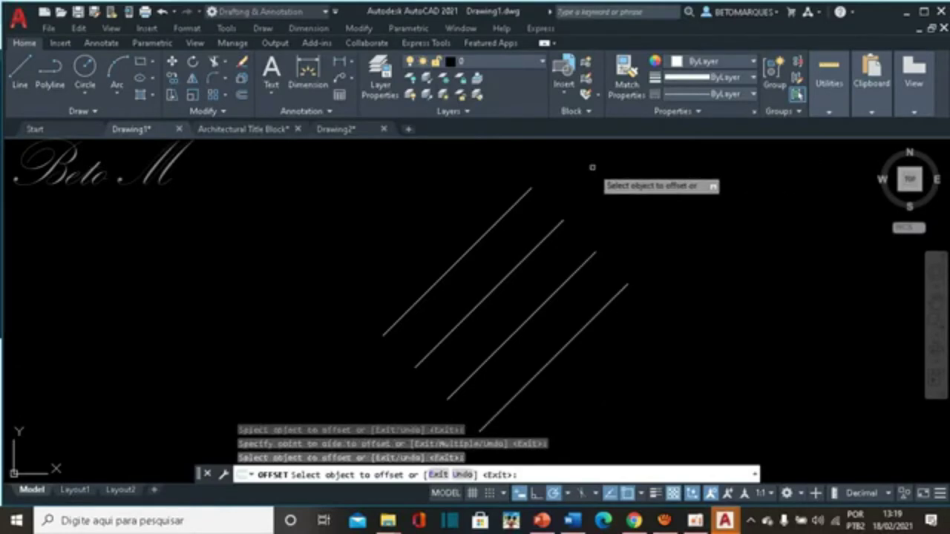
- Select the four diagonal lines with a crossing window and delete them
key("Escape")
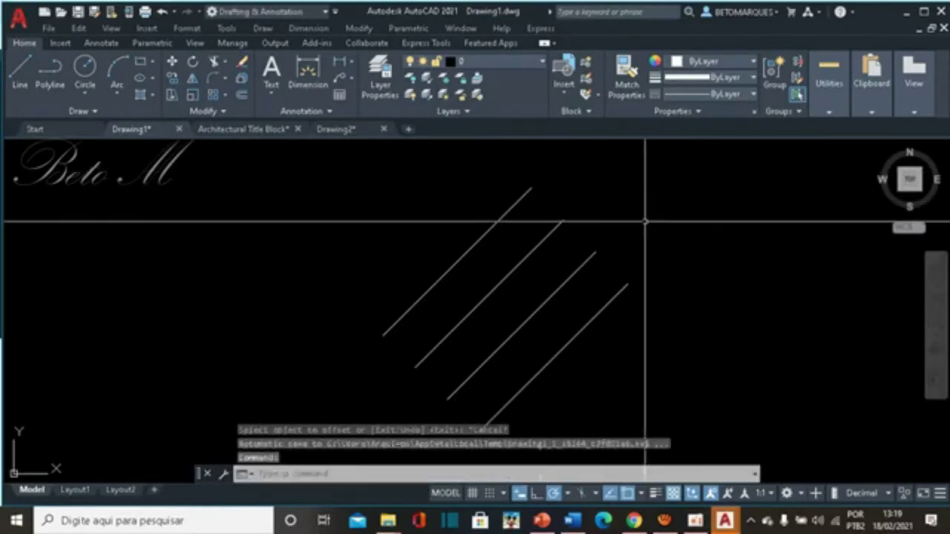
mouse_move(730, 150)
left_mouse_down()
mouse_move(376, 356)
mouse_move(528, 409)
left_mouse_up()
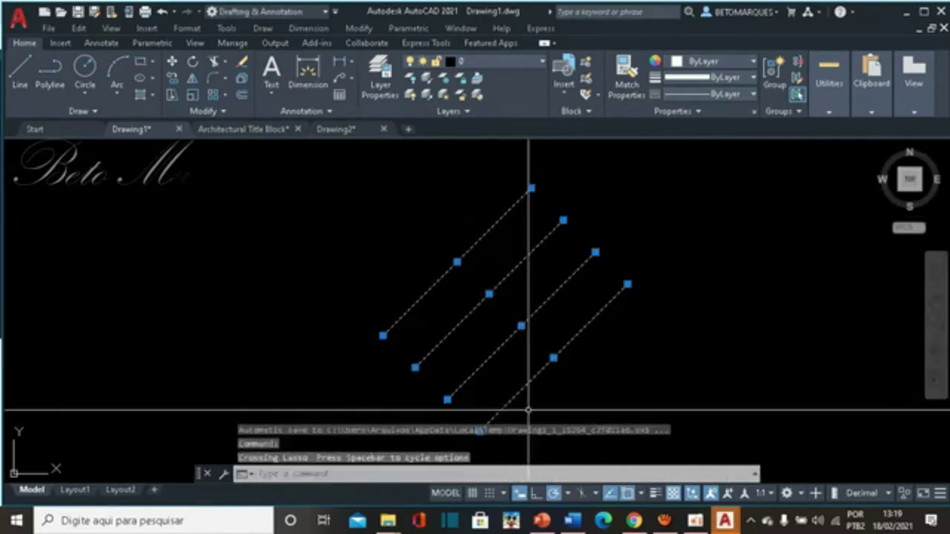
key("Delete")
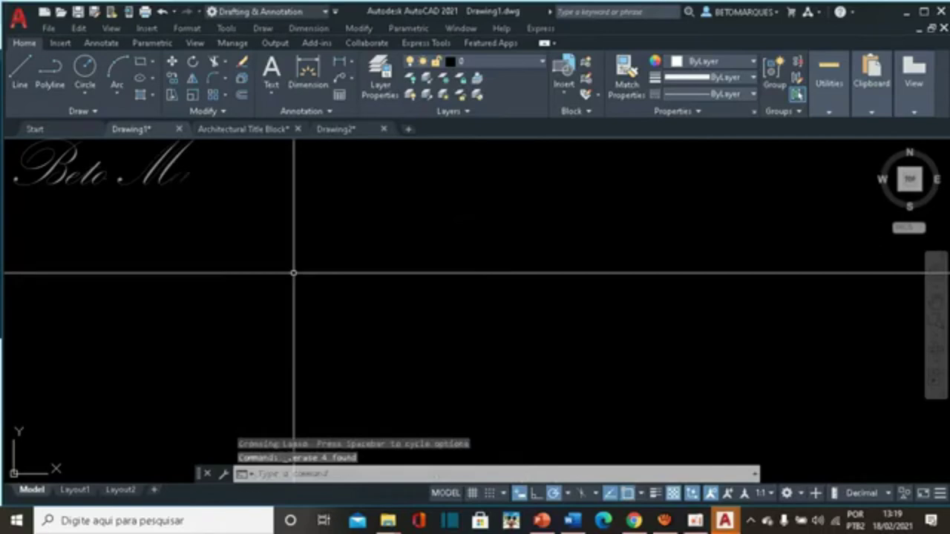
- Start a polyline and draw the 70-unit top edge with Ortho on
left_click(48, 75)
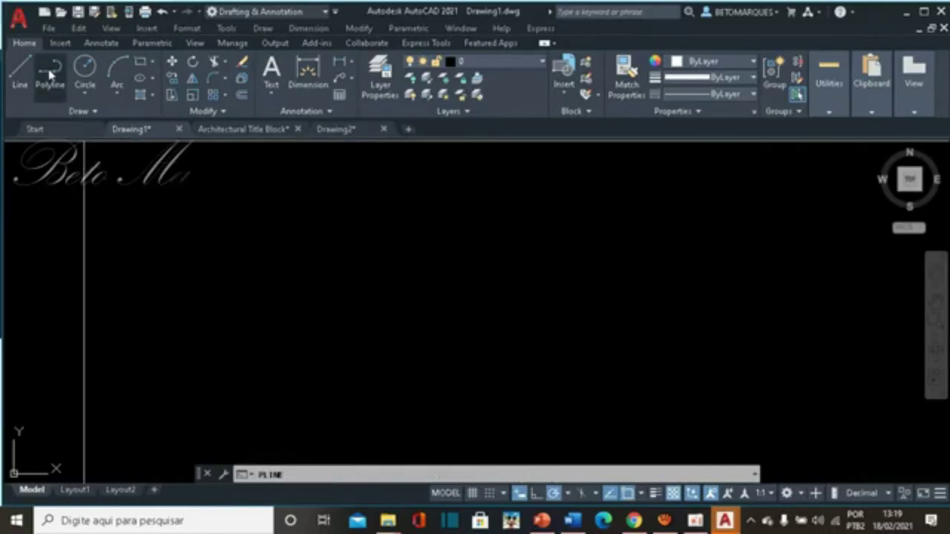
left_click(348, 221)
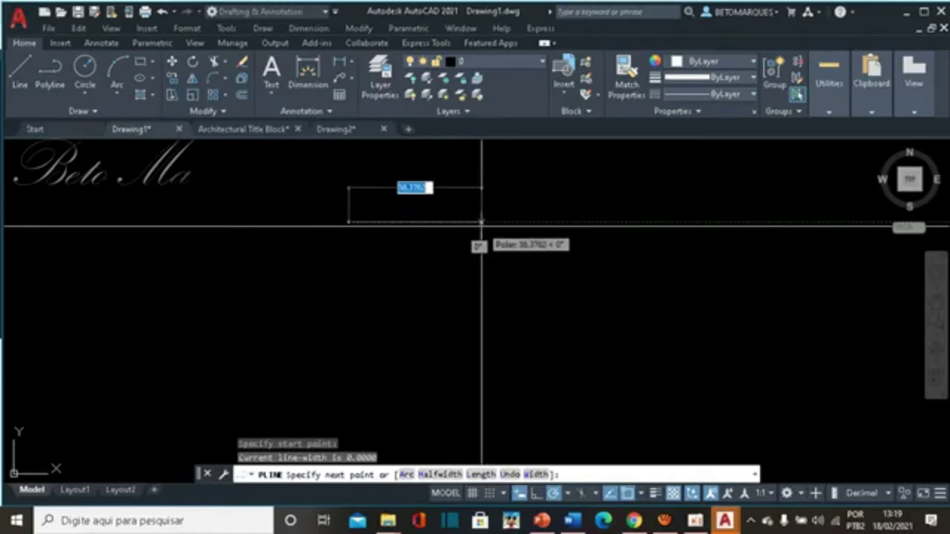
type("10")
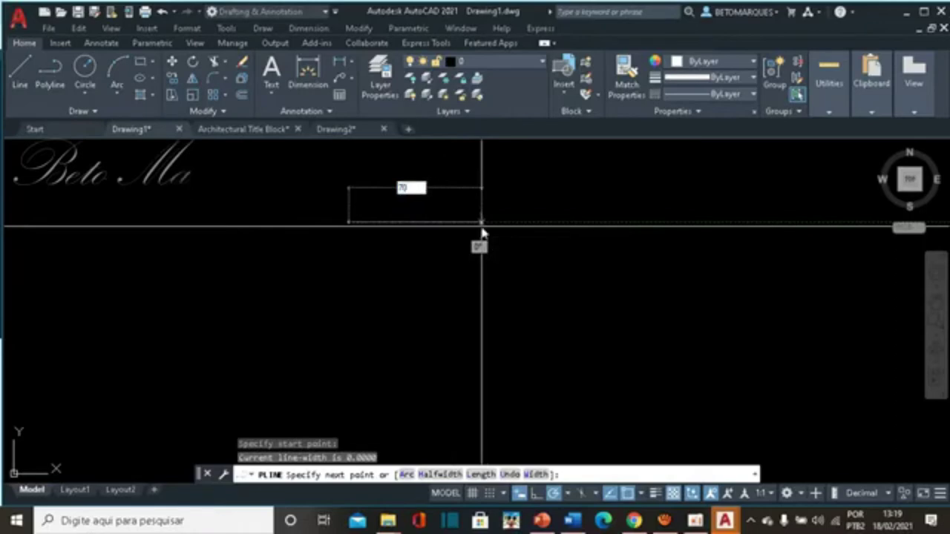
key("Return")
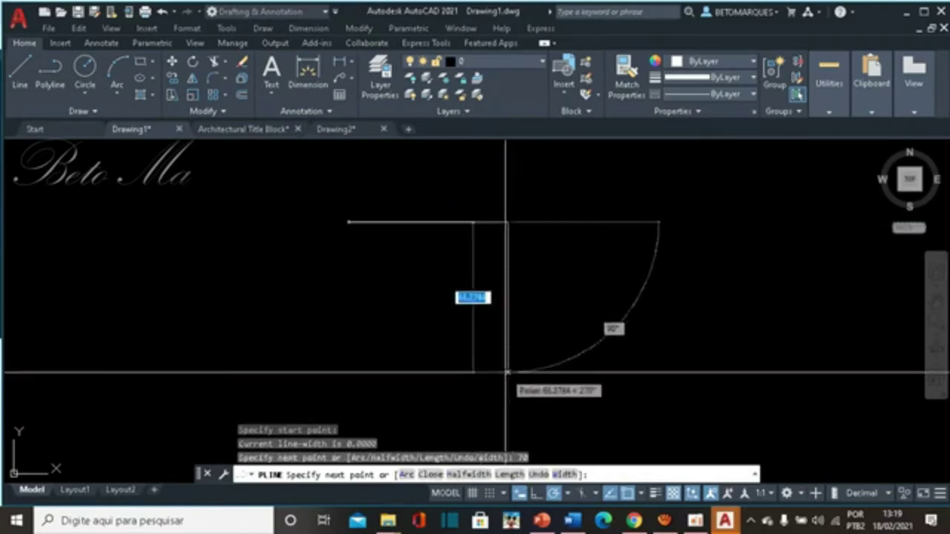
type("70")
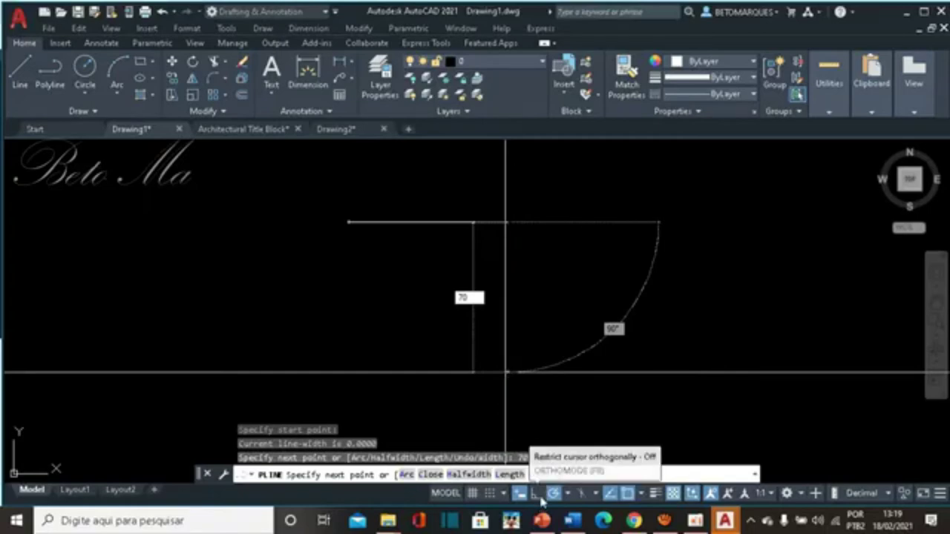
left_click(535, 494)
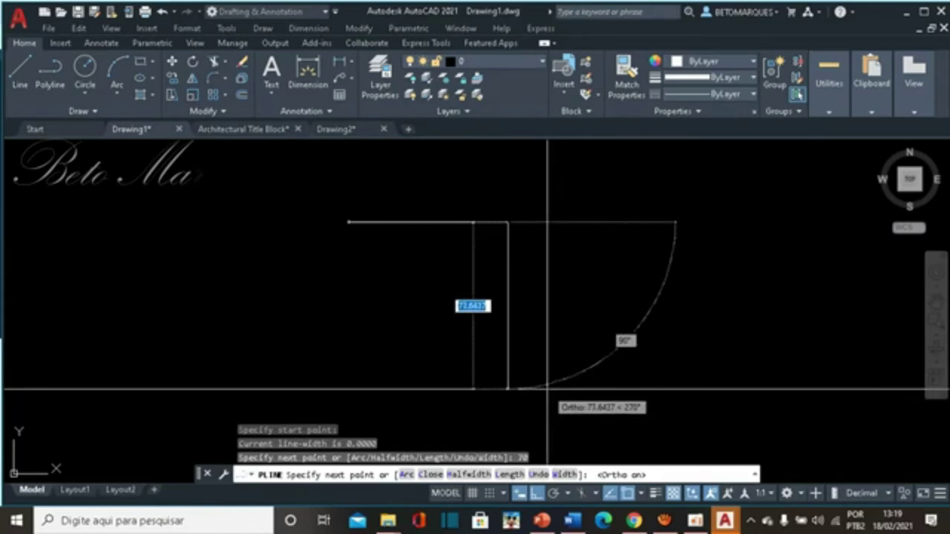
- Add the 70-unit right and bottom edges and close the polyline into a square
type("70")
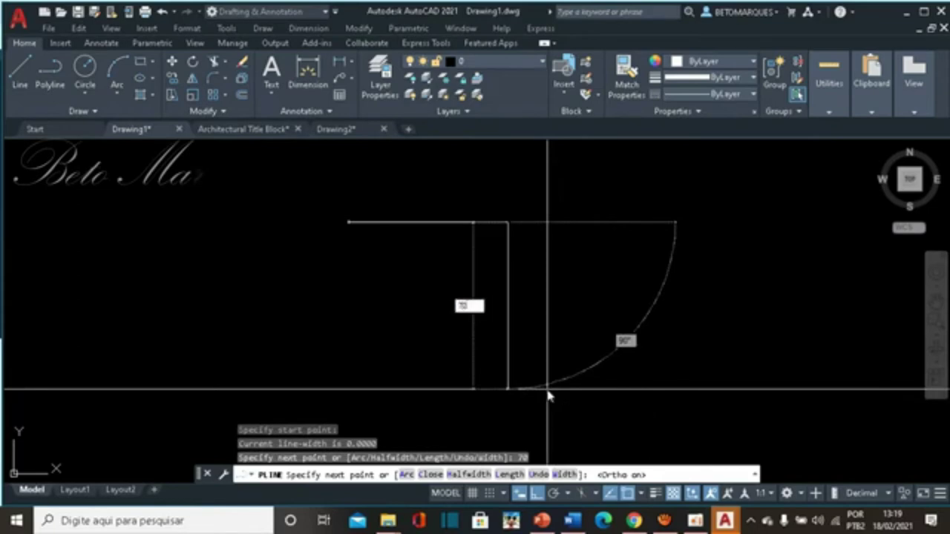
key("Return")
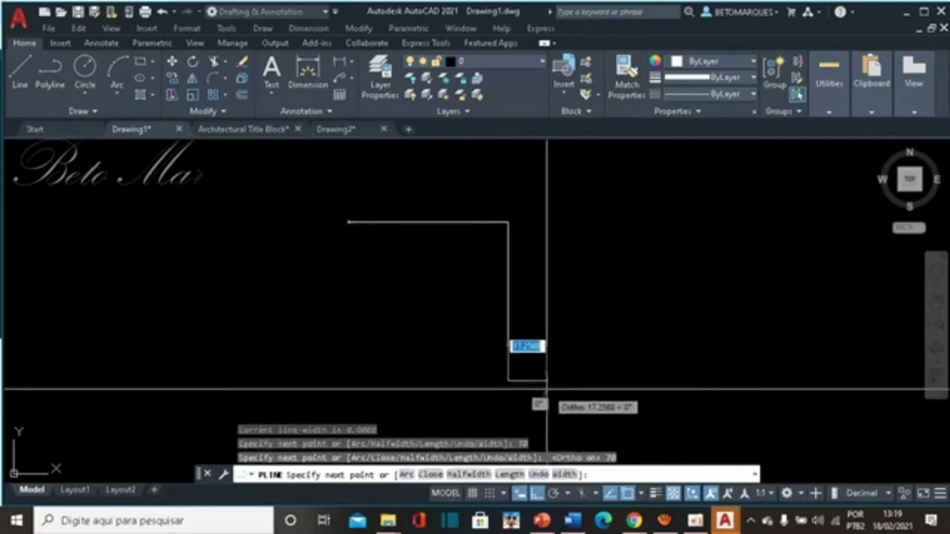
type("a")
key("Return")
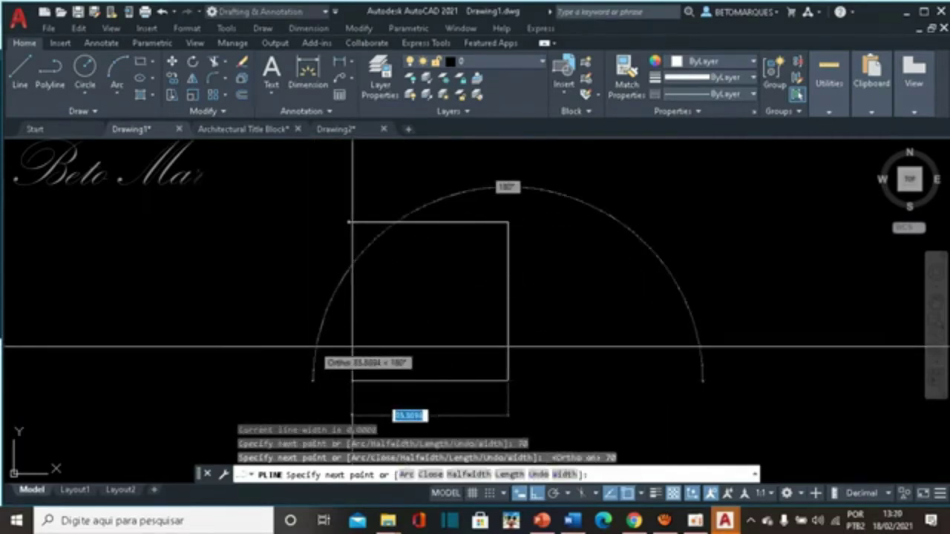
type("70")
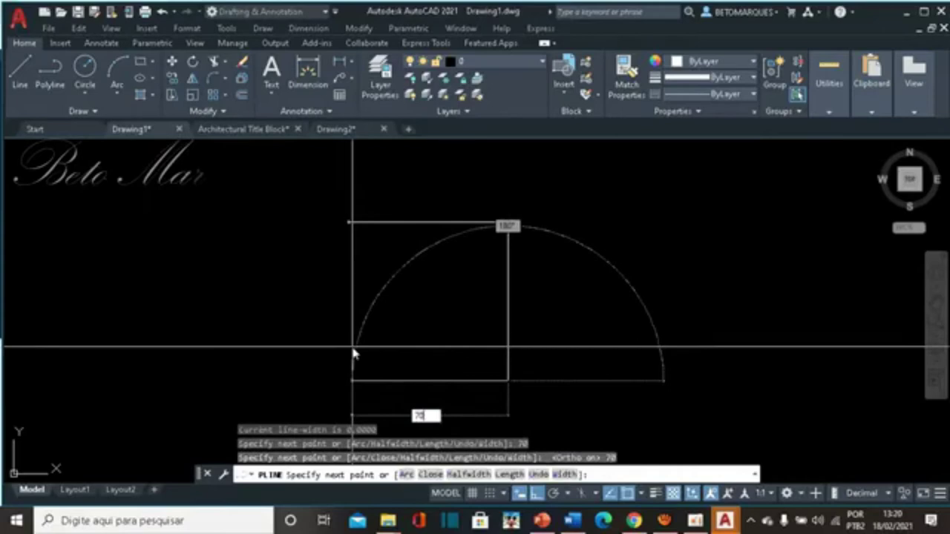
key("Return")
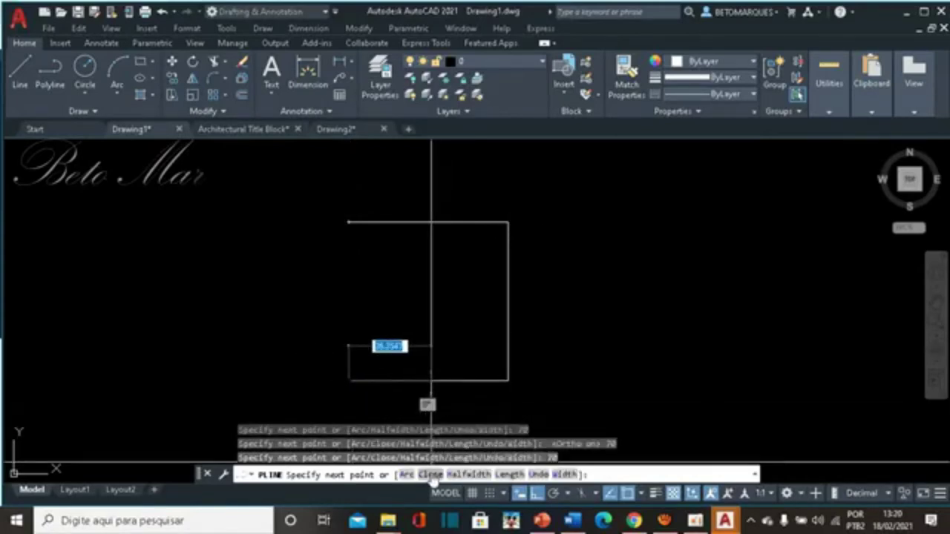
left_click(431, 475)
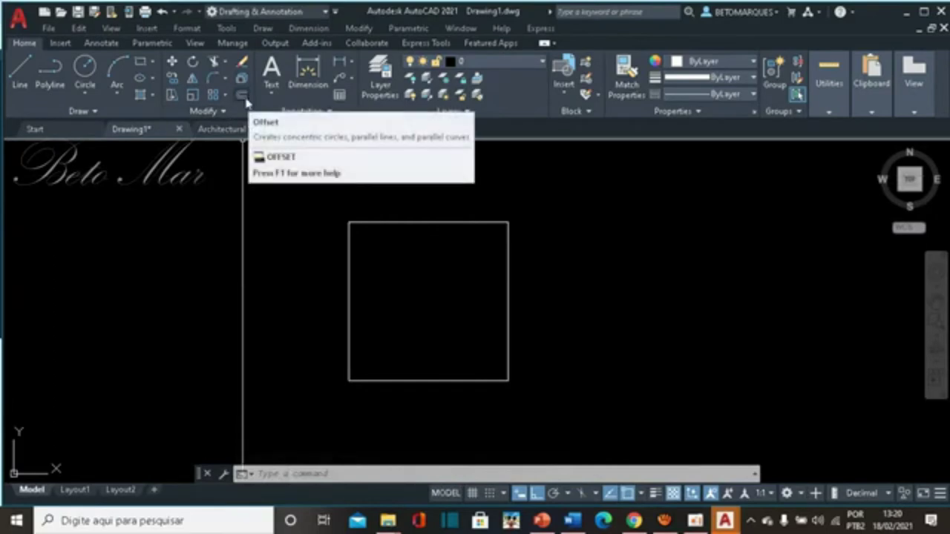
- Offset the square by 10, adding one square inside and one outside
left_click(242, 96)
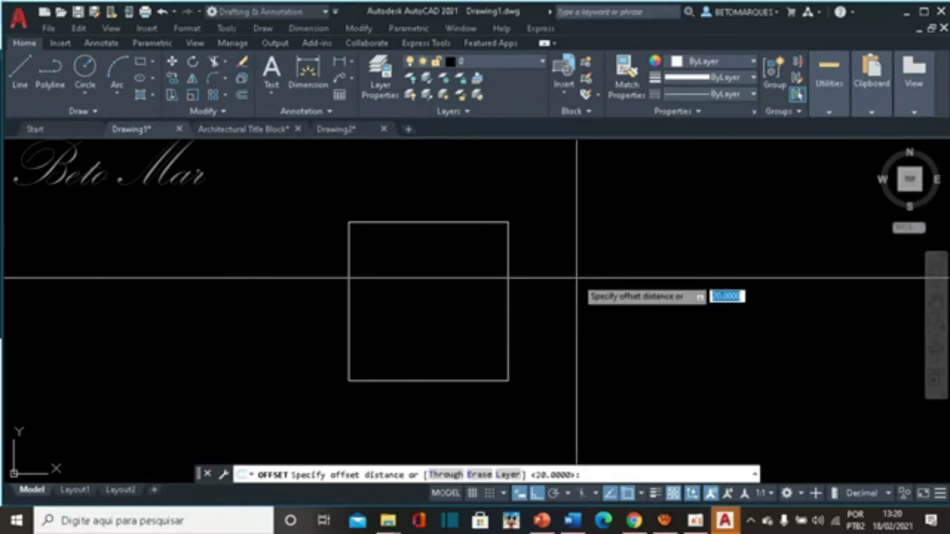
type("10")
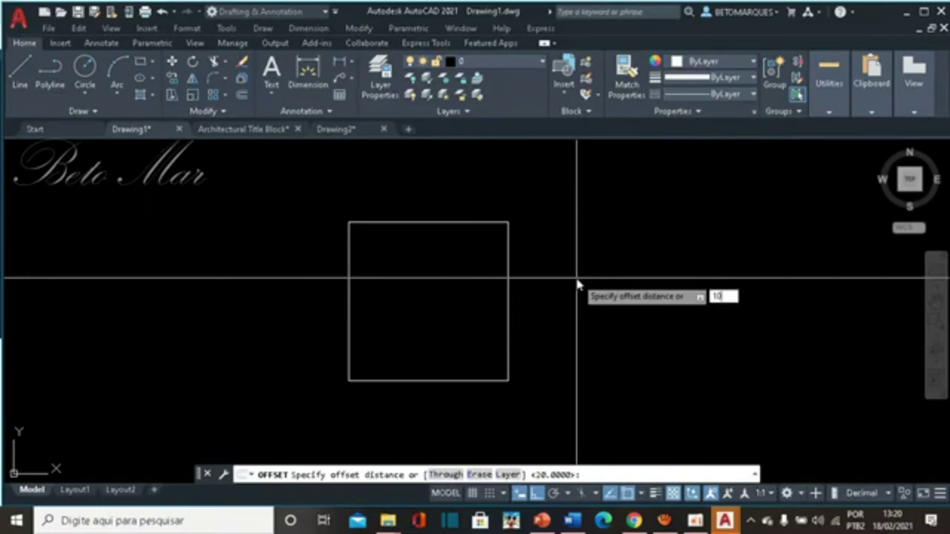
key("Return")
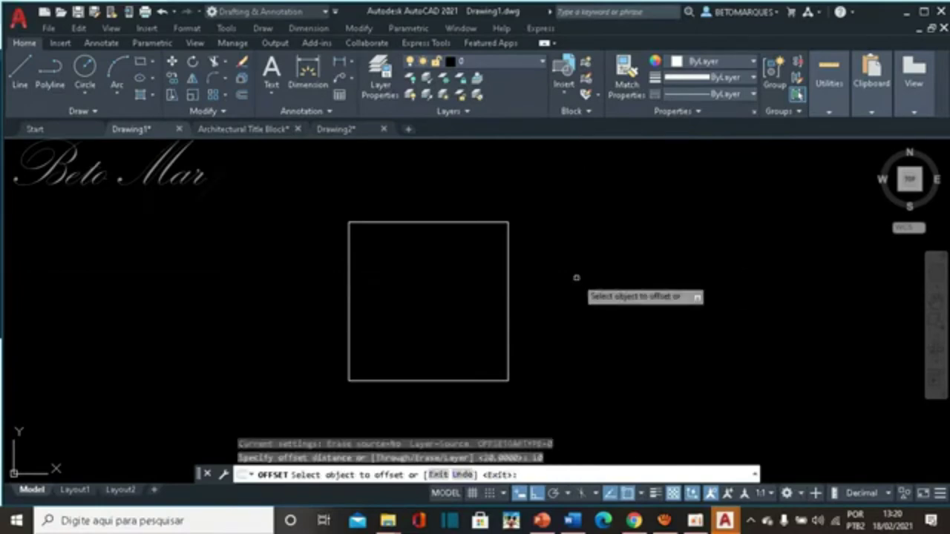
left_click(508, 272)
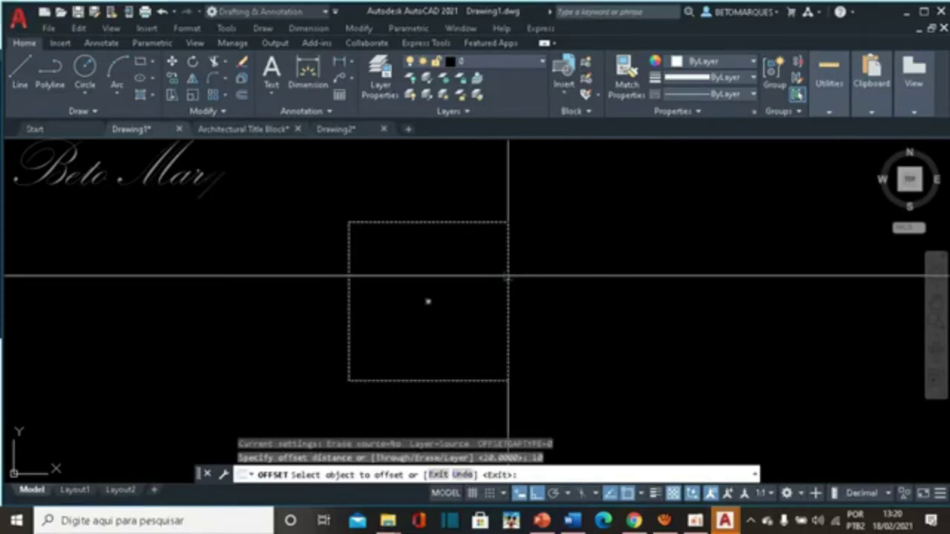
left_click(438, 264)
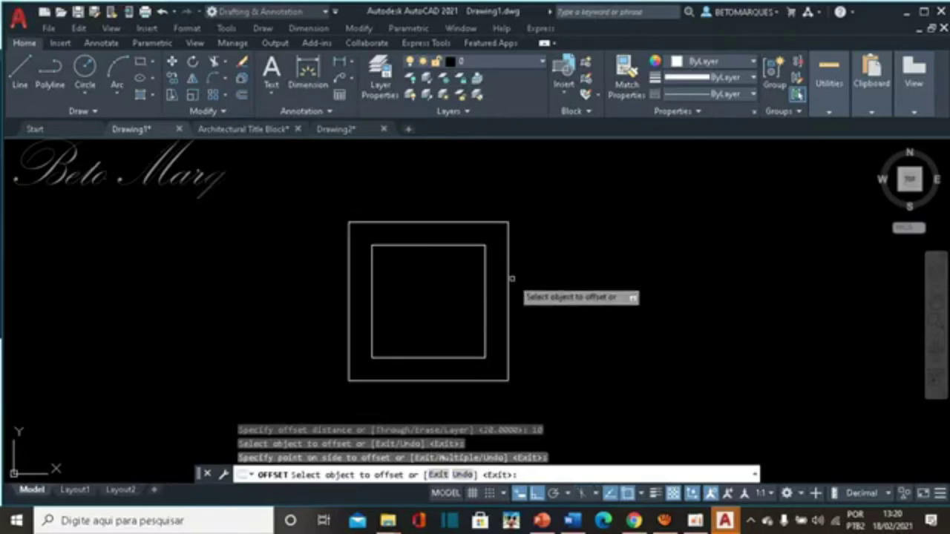
left_click(507, 273)
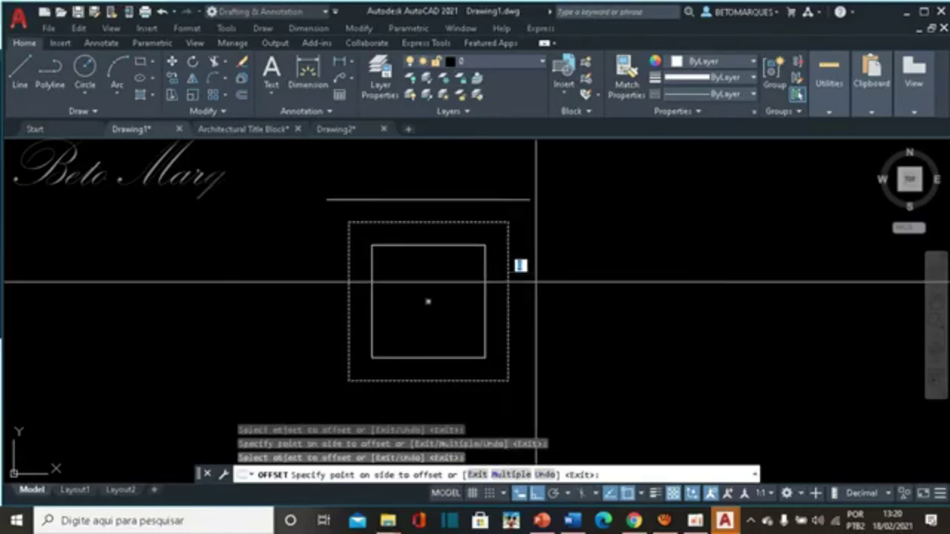
left_click(563, 291)
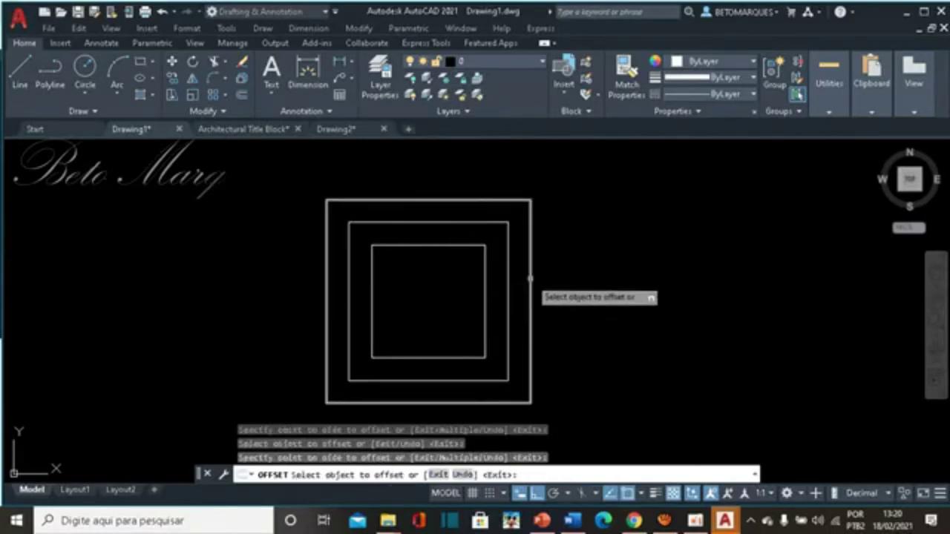
- Keep offsetting by 10, adding two more outer squares and two smaller inner ones
left_click(531, 282)
left_click(580, 287)
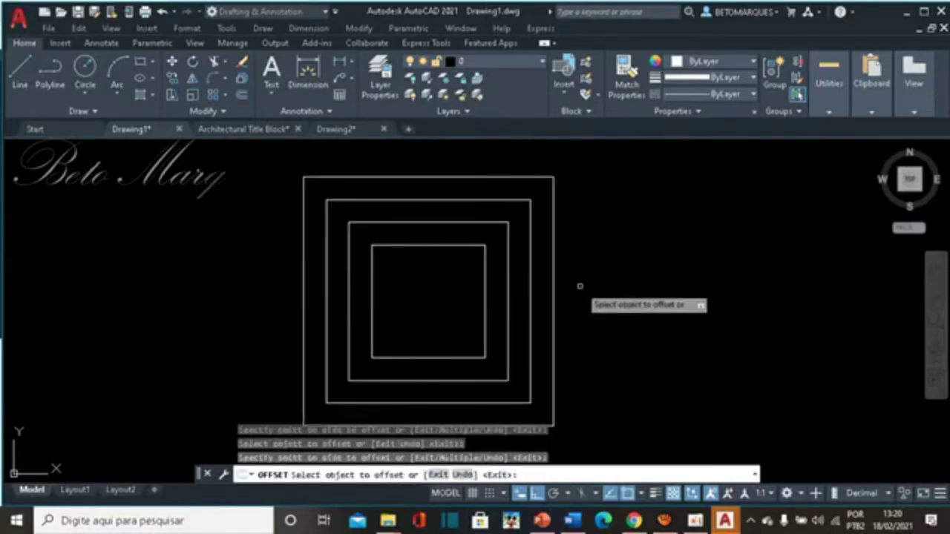
left_click(554, 288)
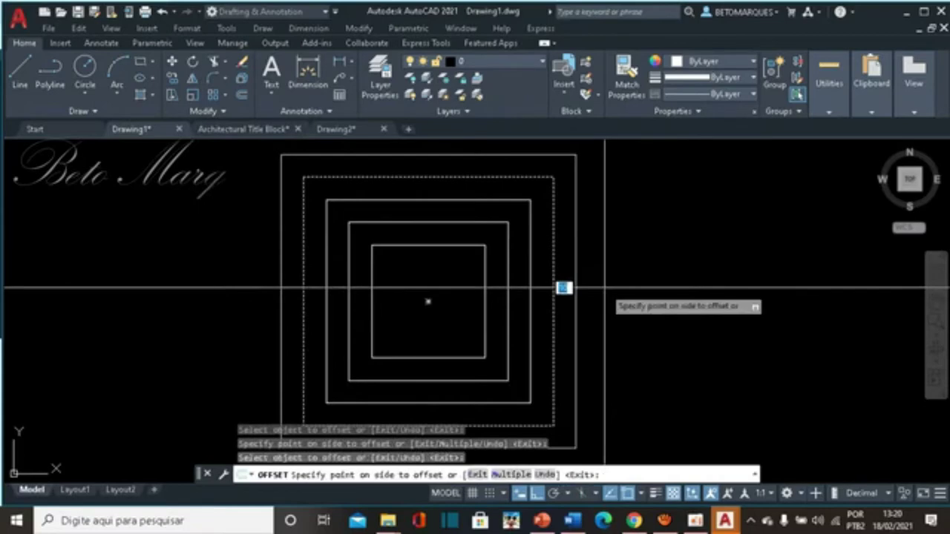
left_click(643, 295)
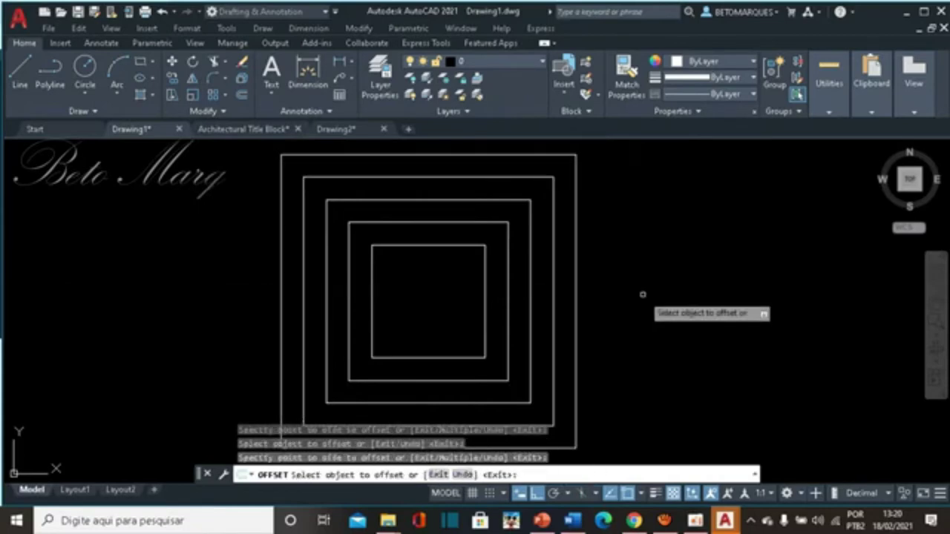
left_click(484, 300)
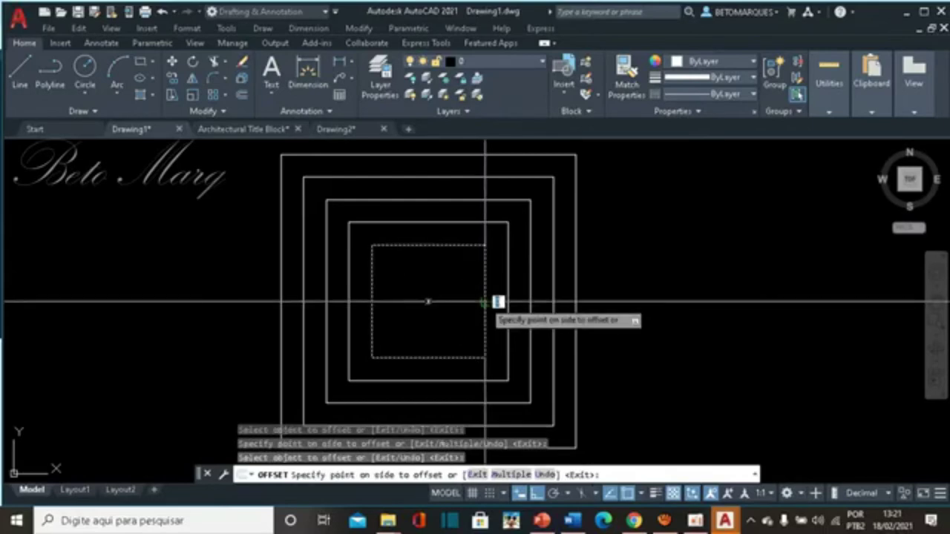
left_click(449, 300)
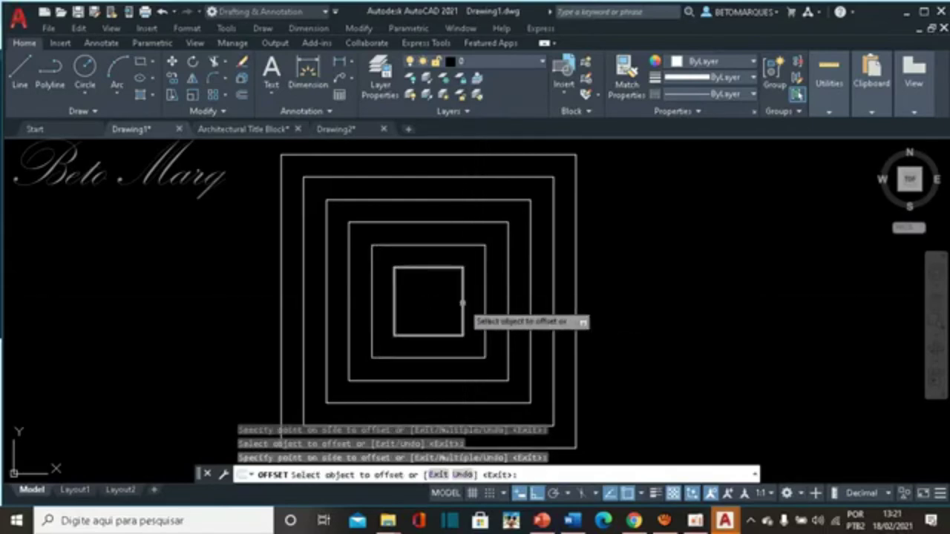
left_click(424, 300)
left_click(423, 300)
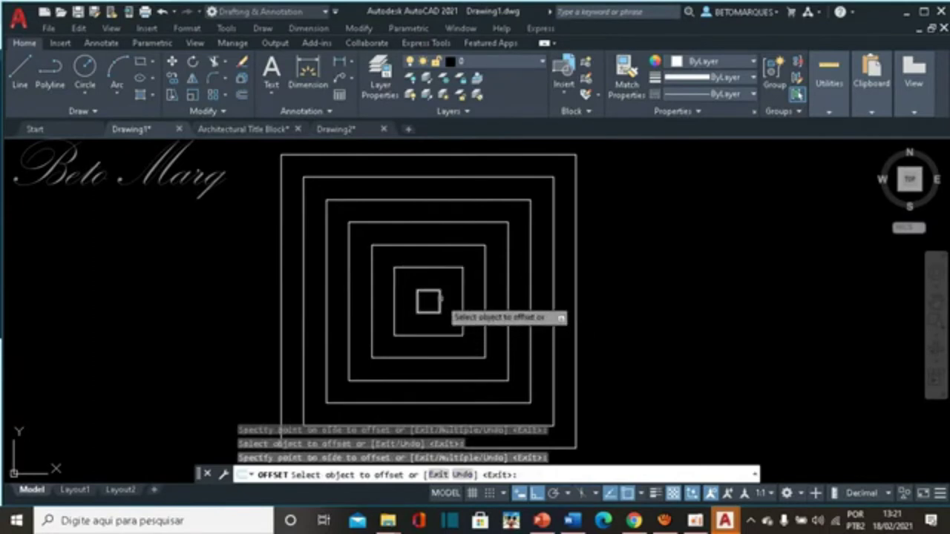
left_click(440, 300)
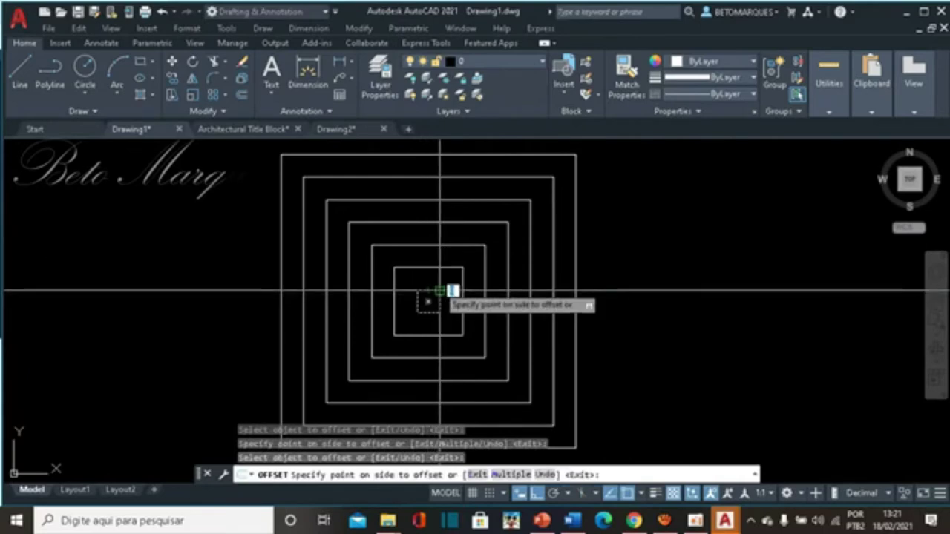
- Erase all the nested squares with a crossing selection
key("Escape")
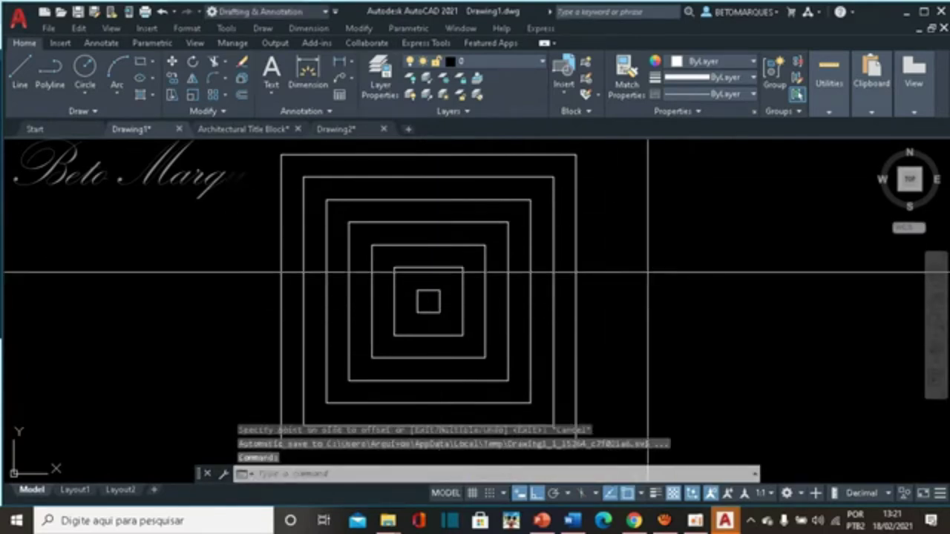
mouse_move(647, 273)
left_mouse_down()
mouse_move(277, 295)
mouse_move(218, 335)
left_mouse_up()
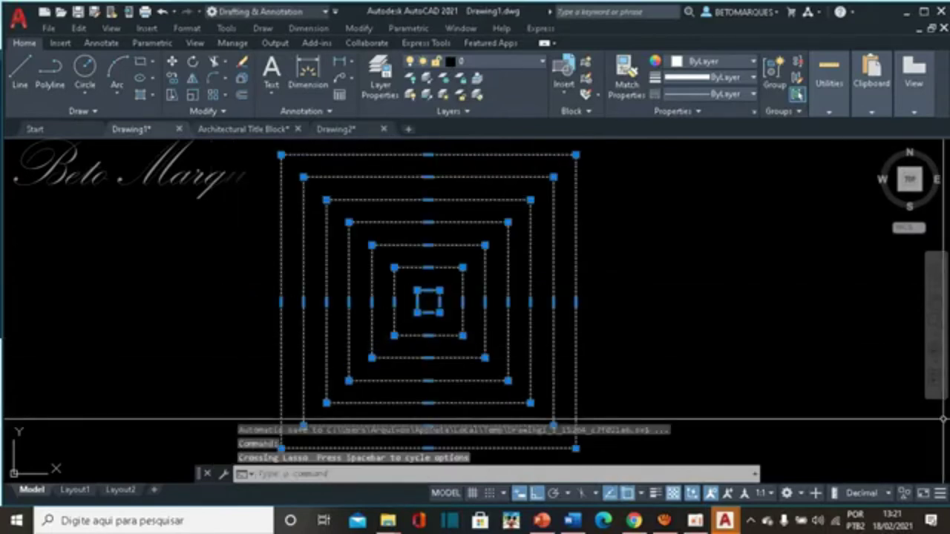
key("Delete")
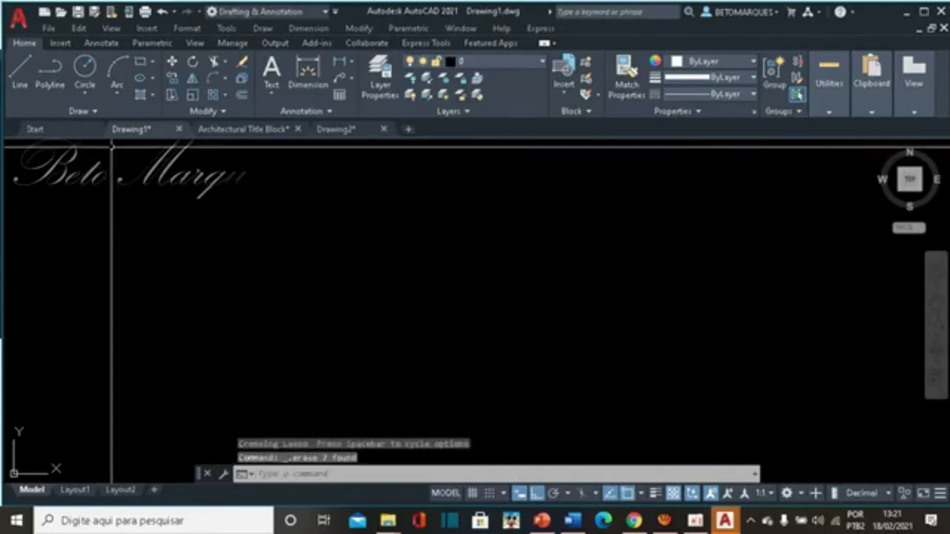
- Draw a closed 50 by 50 square from four line segments with Ortho on
left_click(21, 74)
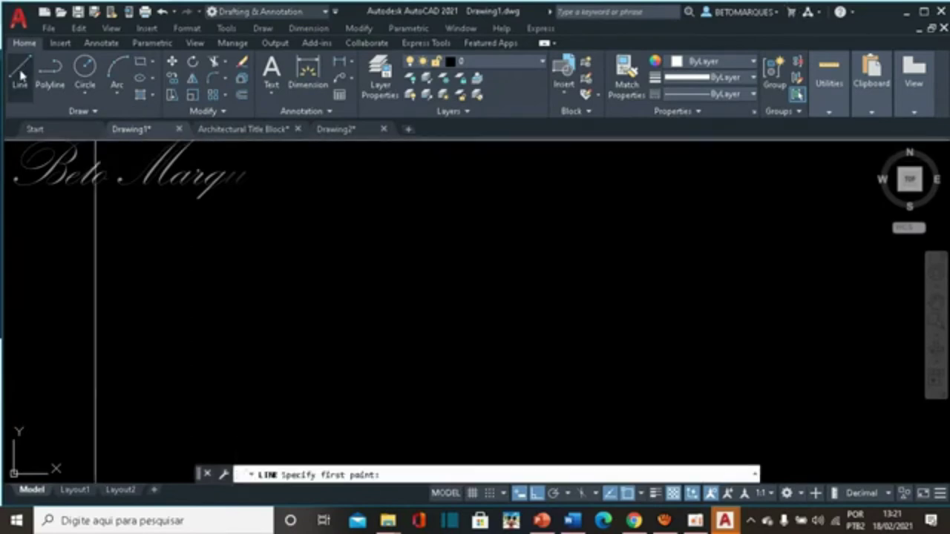
left_click(343, 263)
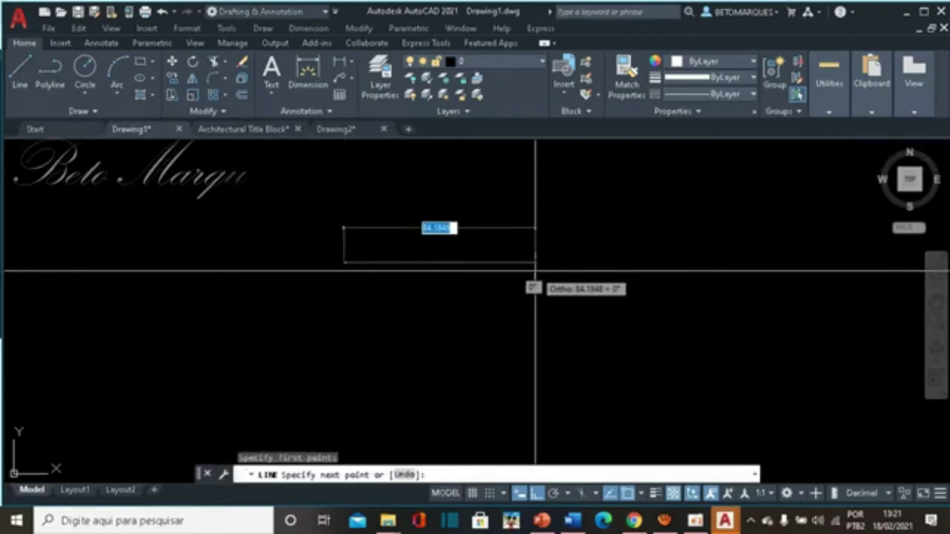
type("50")
key("Return")
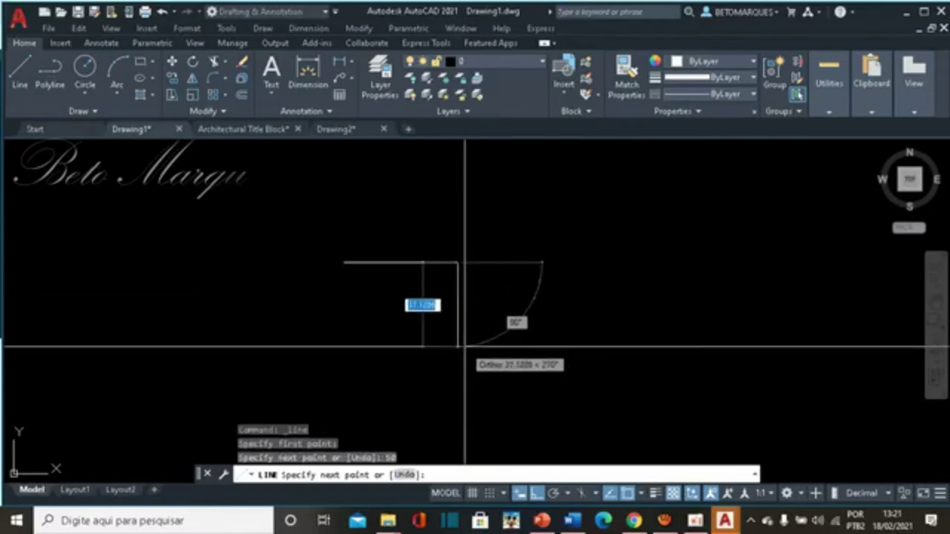
type("50")
key("Return")
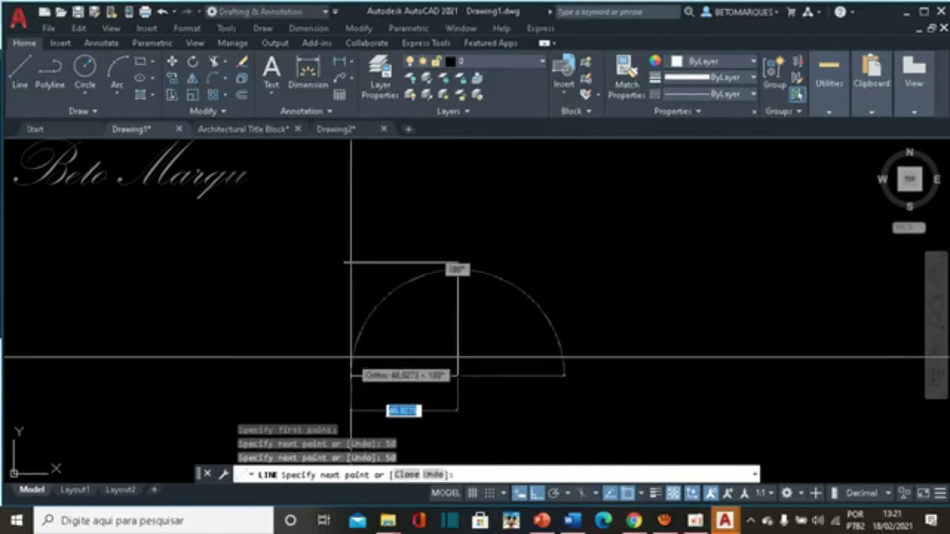
type("50")
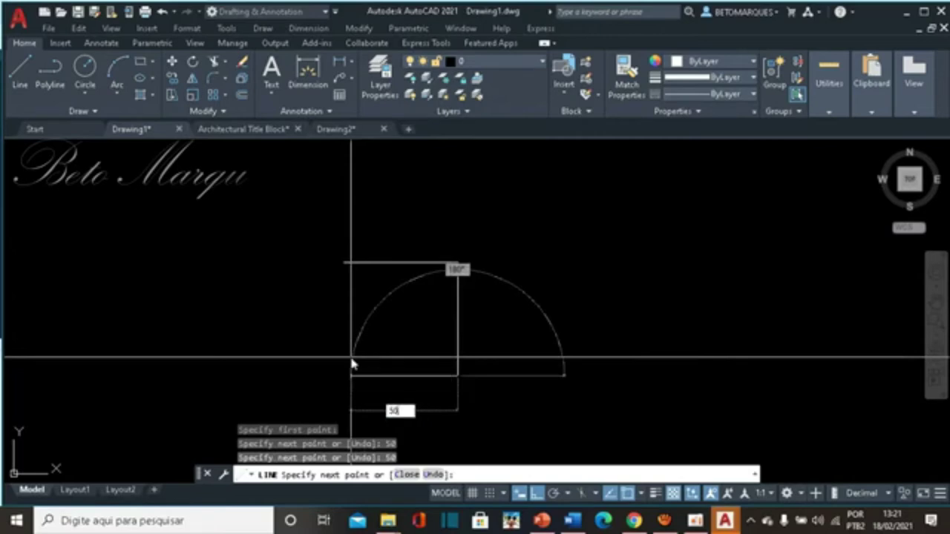
key("Return")
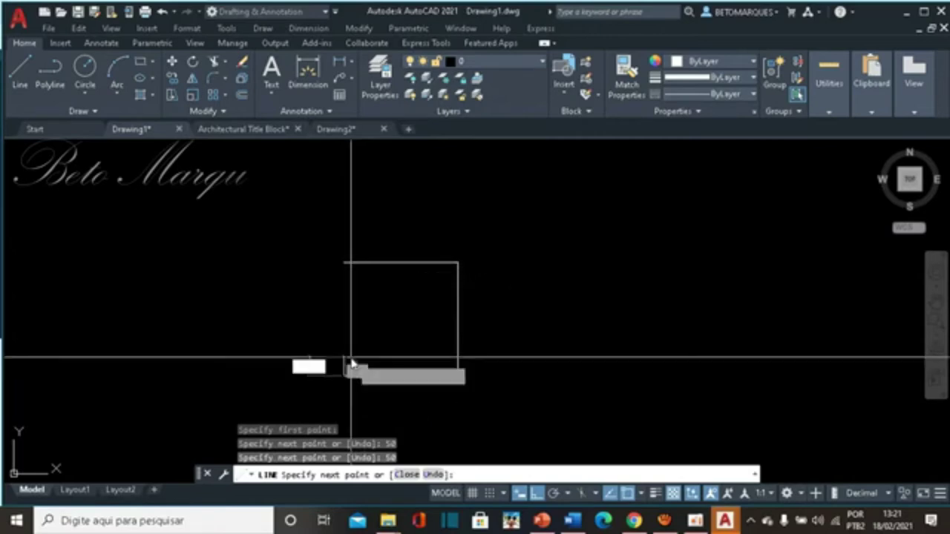
left_click(420, 476)
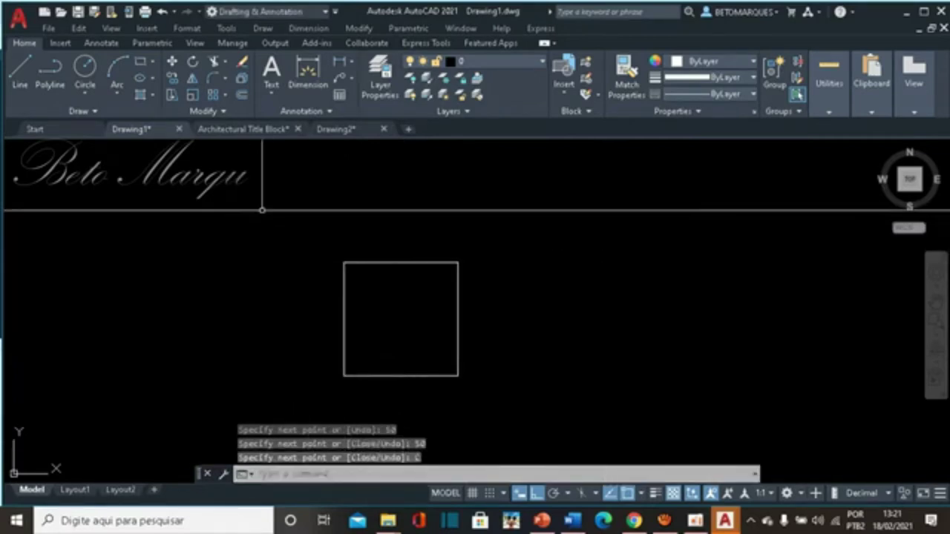
- Offset the square's right and left edges inward at a distance of 10
left_click(246, 98)
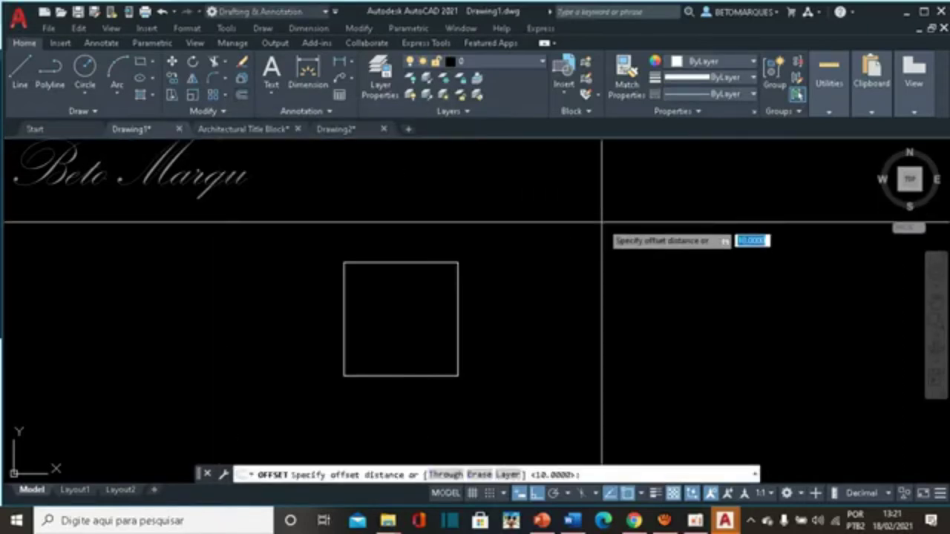
type("10")
key("Return")
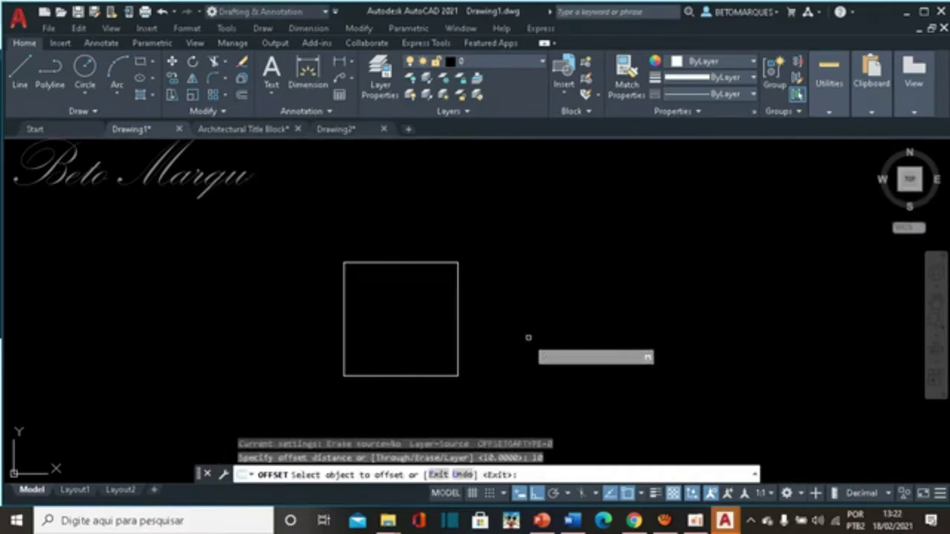
left_click(457, 302)
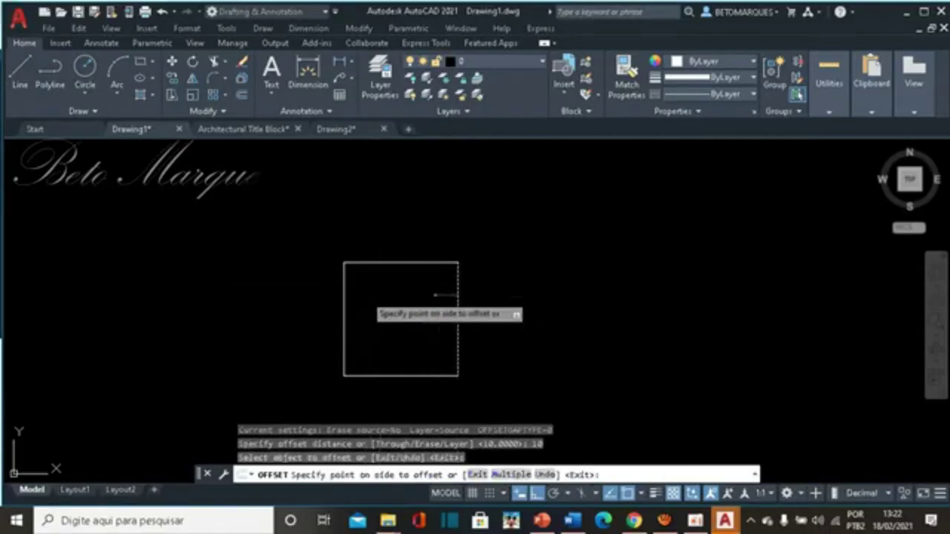
left_click(365, 295)
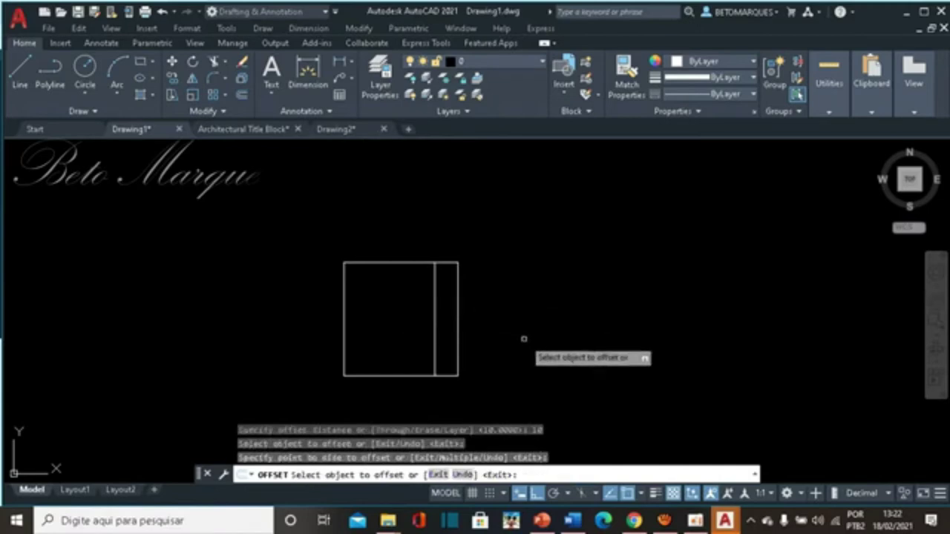
left_click(344, 311)
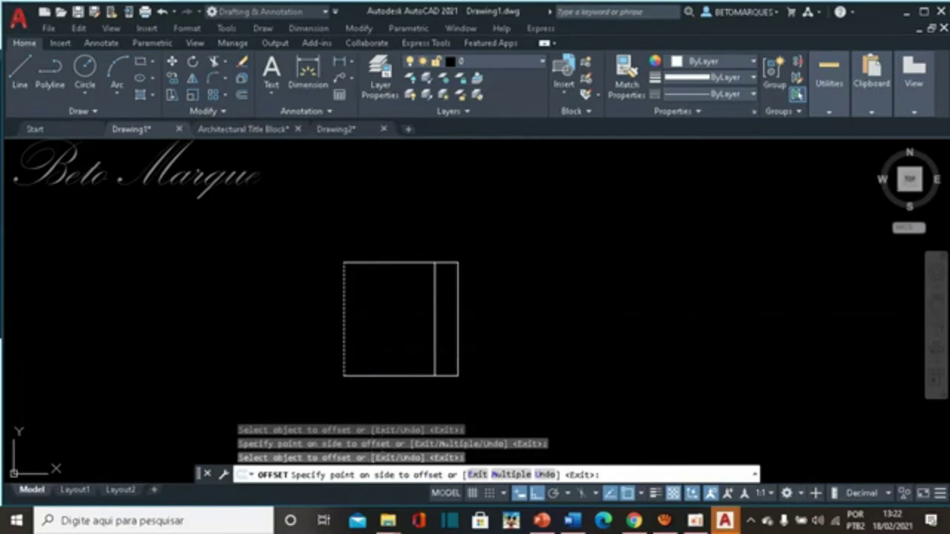
left_click(381, 319)
- Offset the top and bottom edges by 10, both outward and inward
left_click(401, 263)
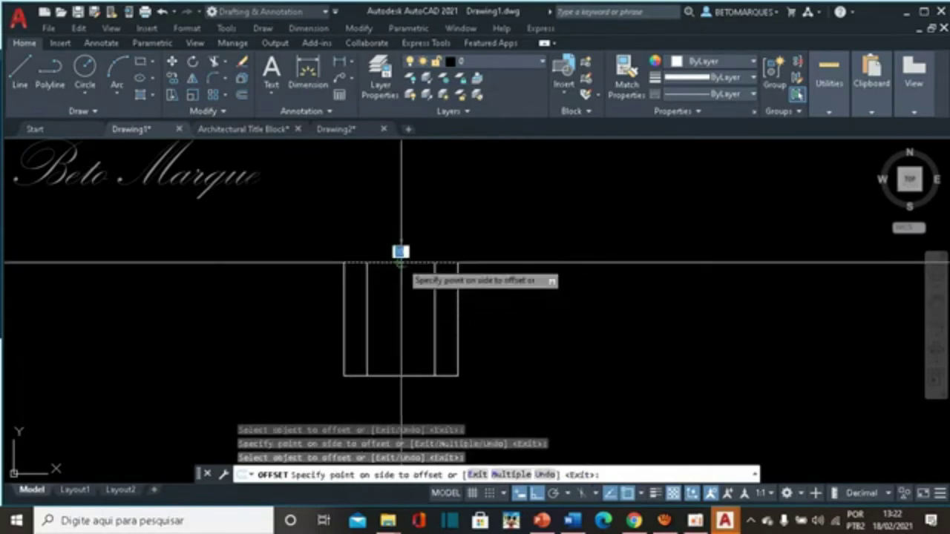
left_click(400, 251)
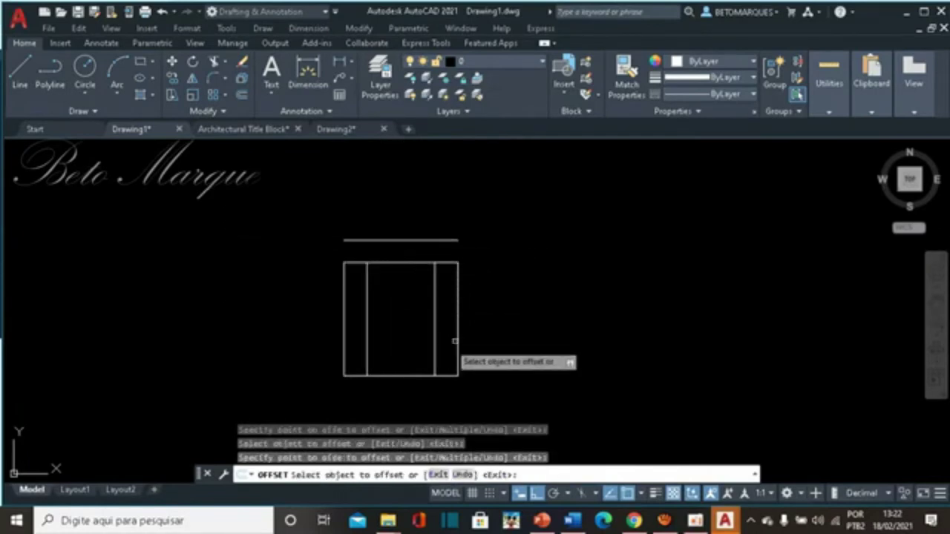
left_click(406, 376)
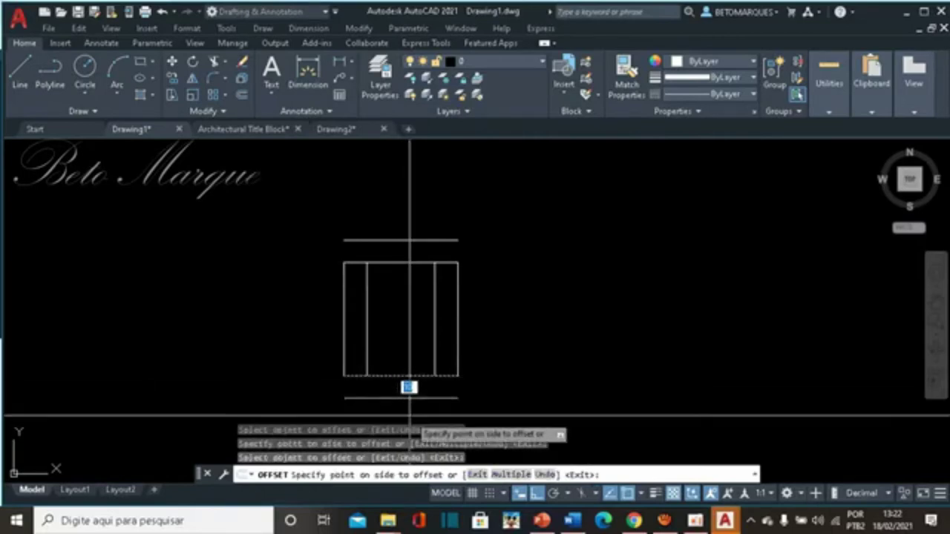
left_click(406, 398)
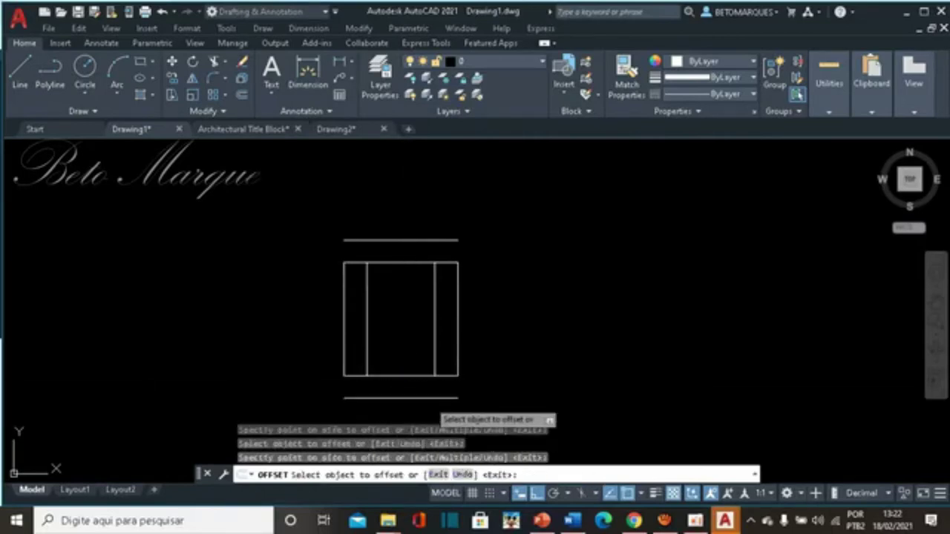
left_click(400, 375)
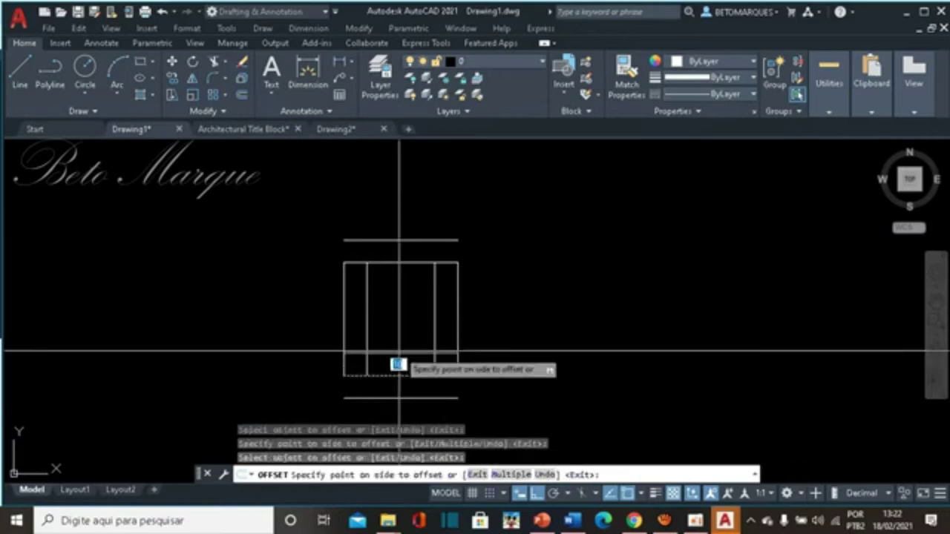
left_click(399, 352)
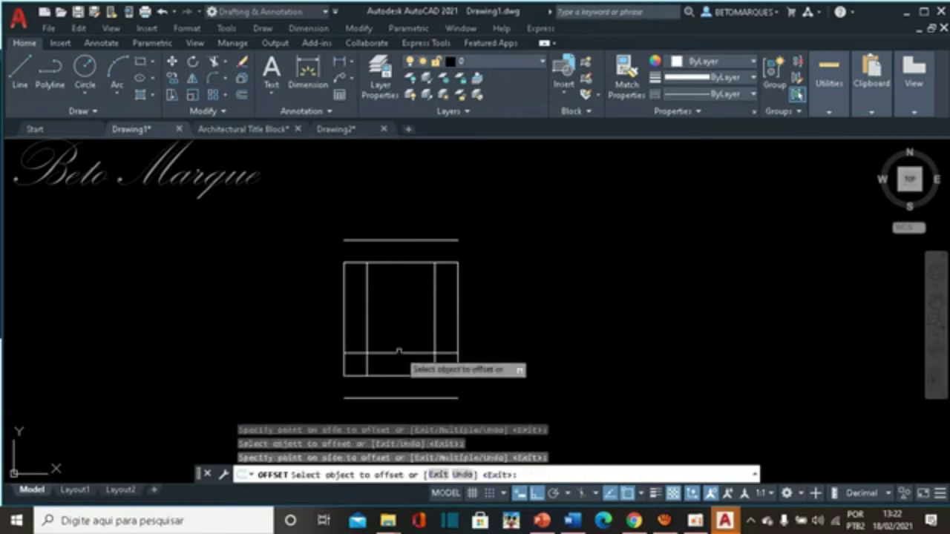
left_click(398, 263)
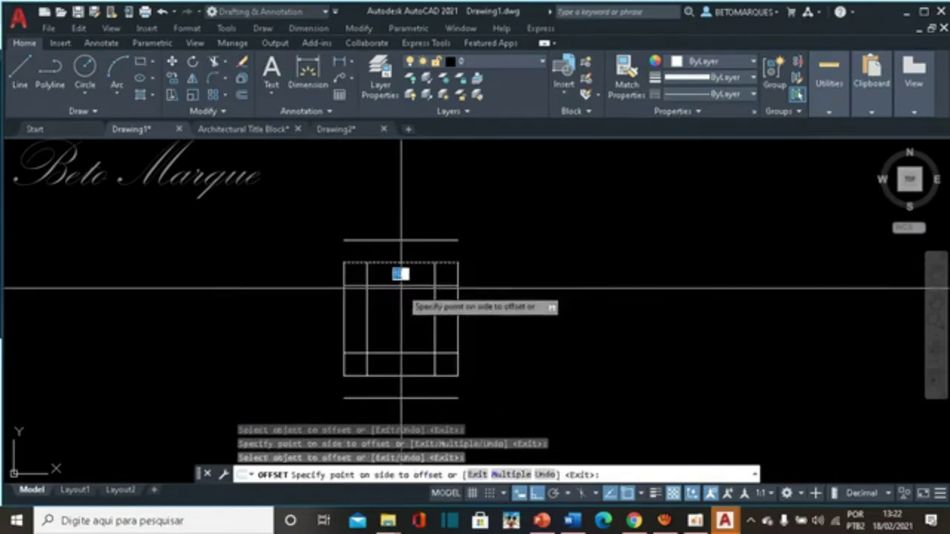
left_click(400, 274)
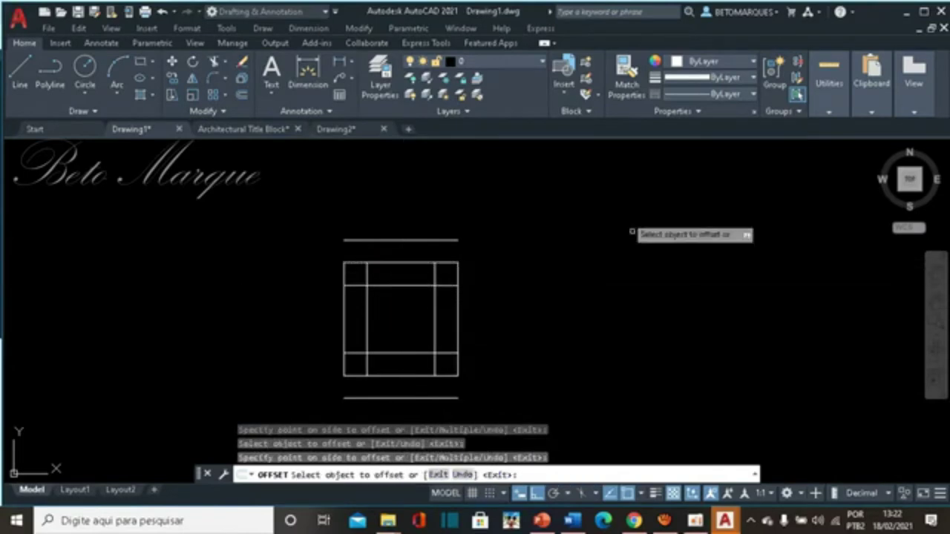
key("Escape")
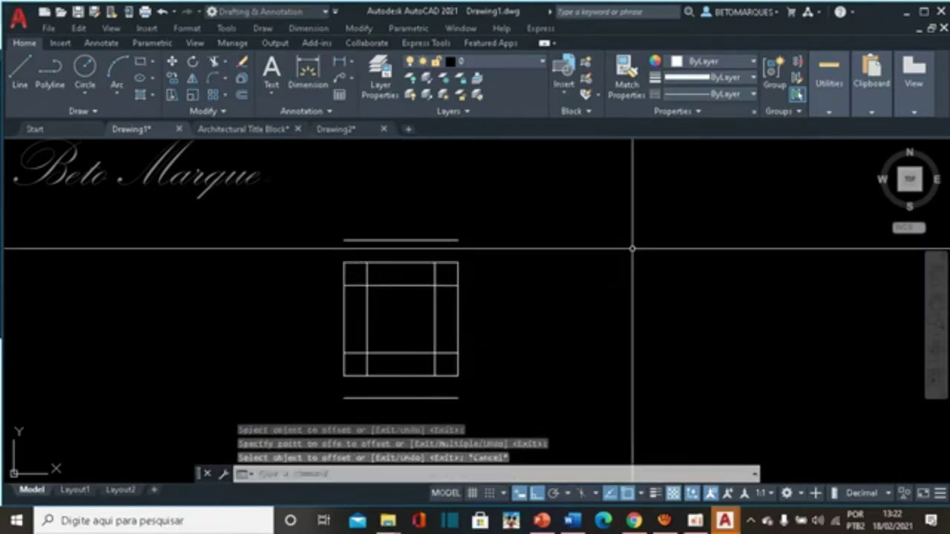
- Erase the inner vertical copy of the square's right edge
left_click(242, 61)
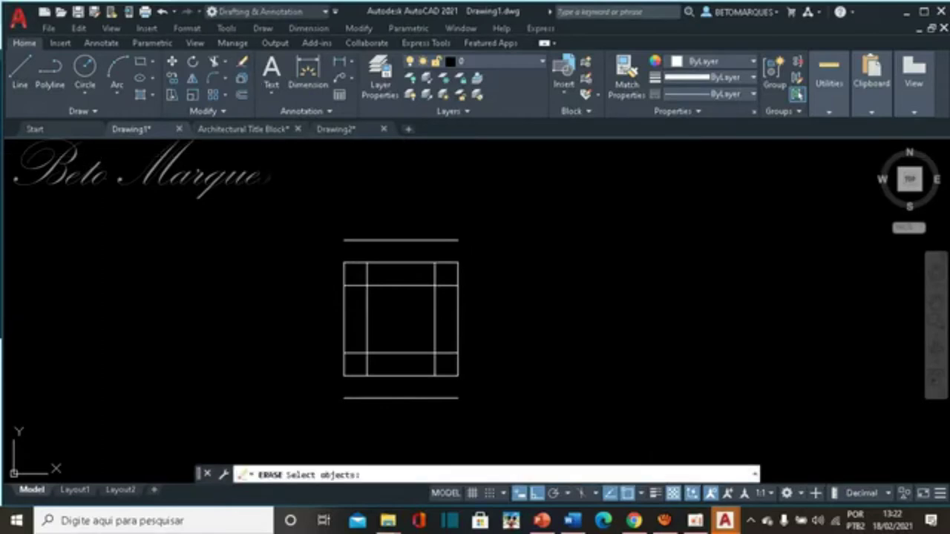
left_click(439, 278)
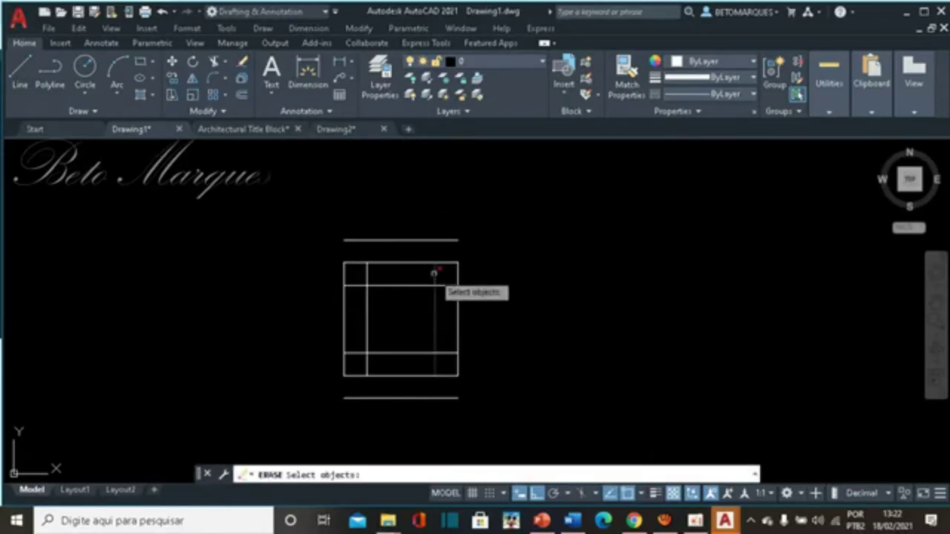
left_click(436, 281)
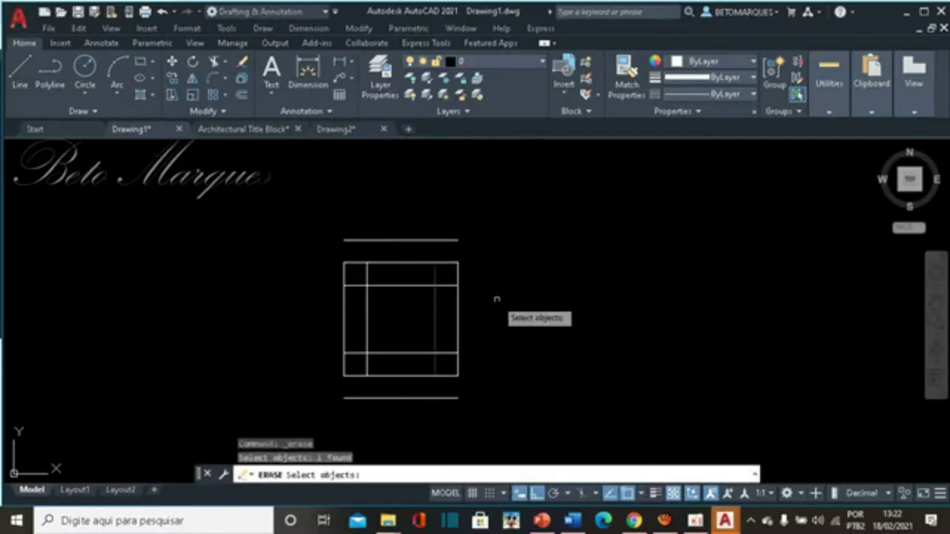
key("Return")
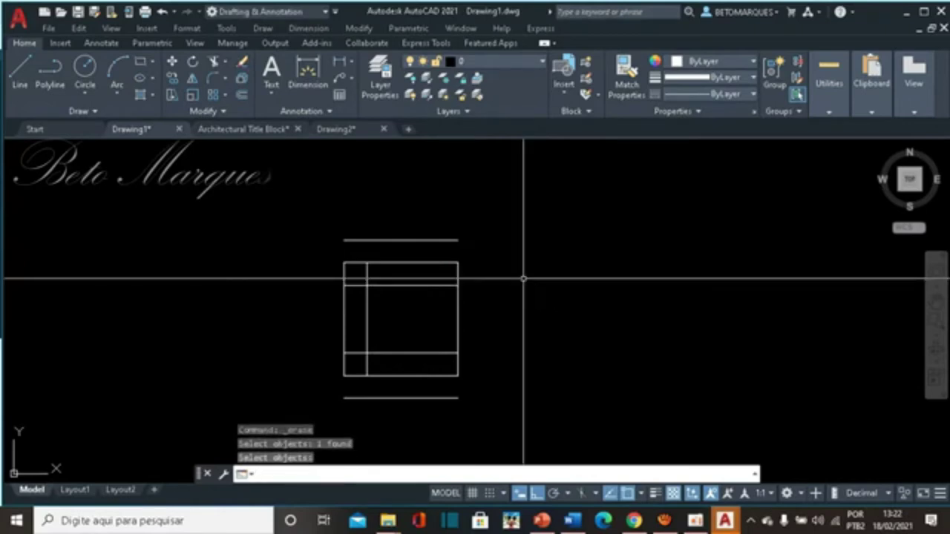
- Trim the inner vertical and upper inner lines into a clean upper-left corner, then crossing-select the figure
left_click(213, 63)
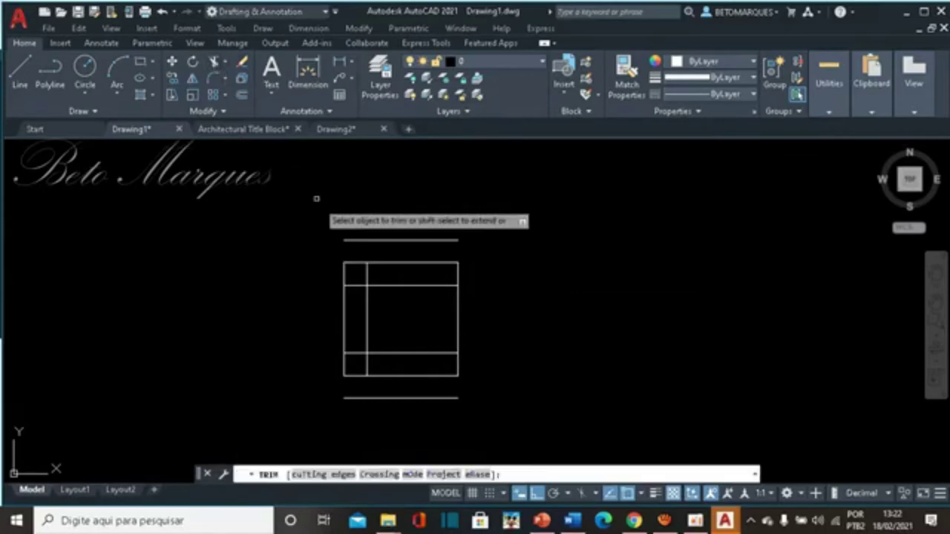
left_click(366, 273)
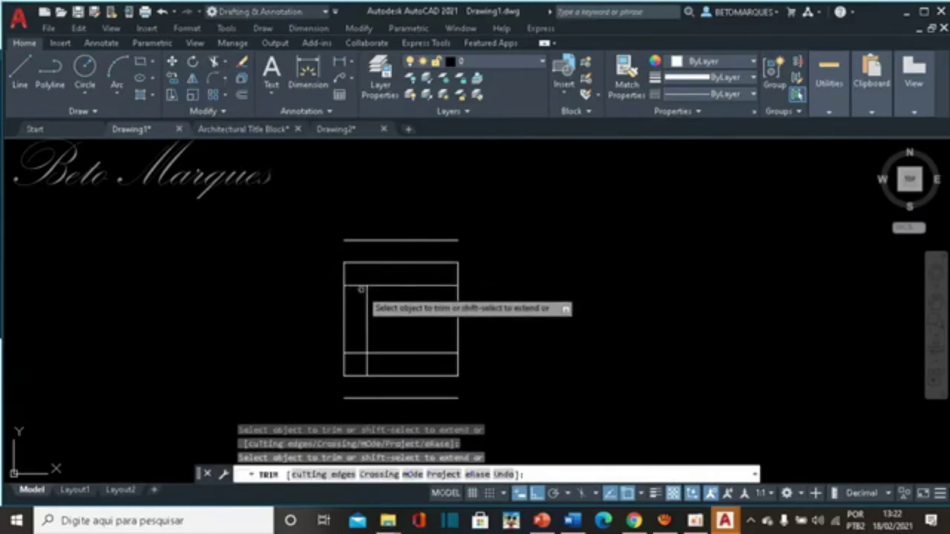
left_click(355, 285)
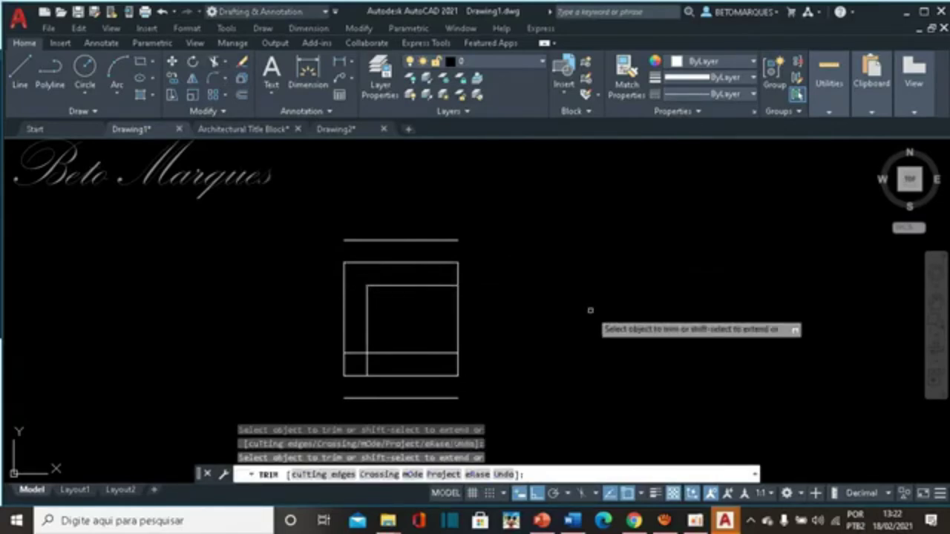
key("Escape")
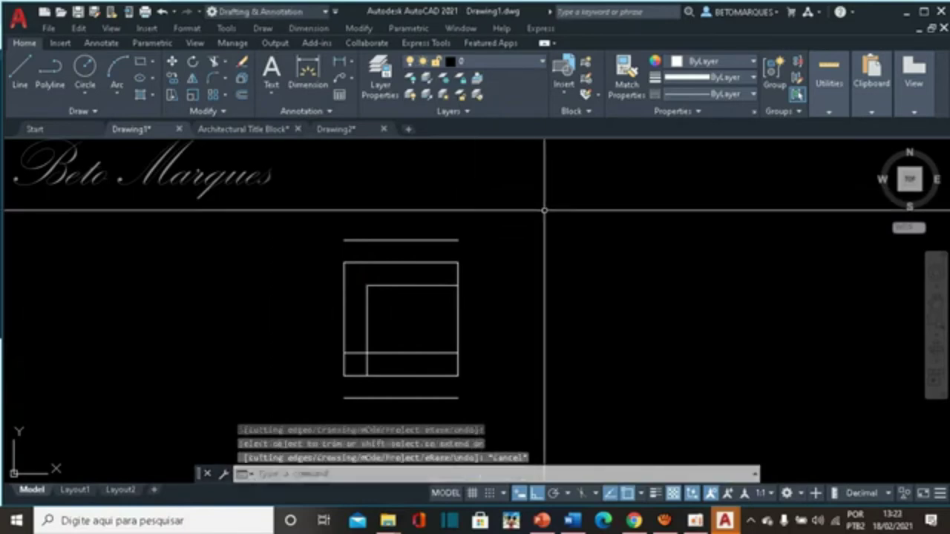
mouse_move(545, 210)
left_mouse_down()
mouse_move(509, 210)
mouse_move(334, 421)
mouse_move(349, 400)
left_mouse_up()
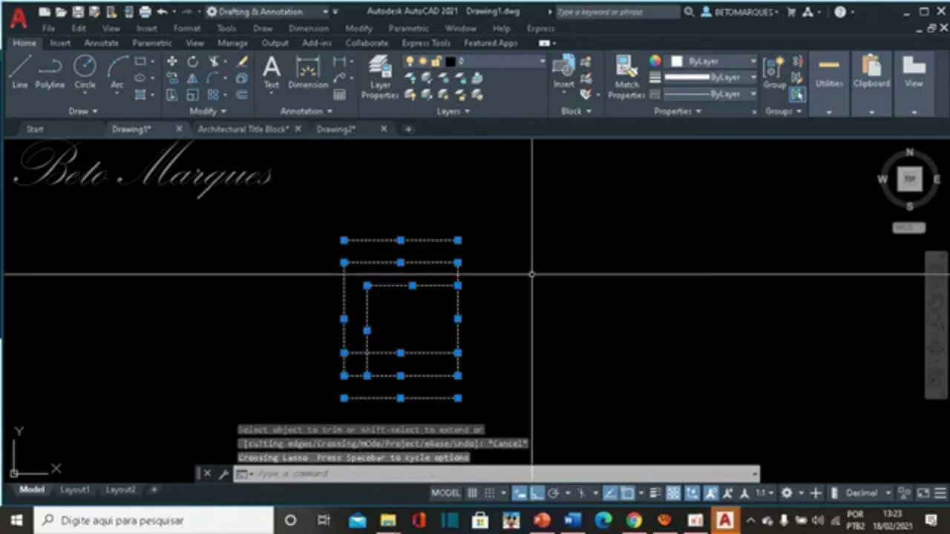
- Delete all nine selected objects, leaving the drawing area empty
key("Delete")
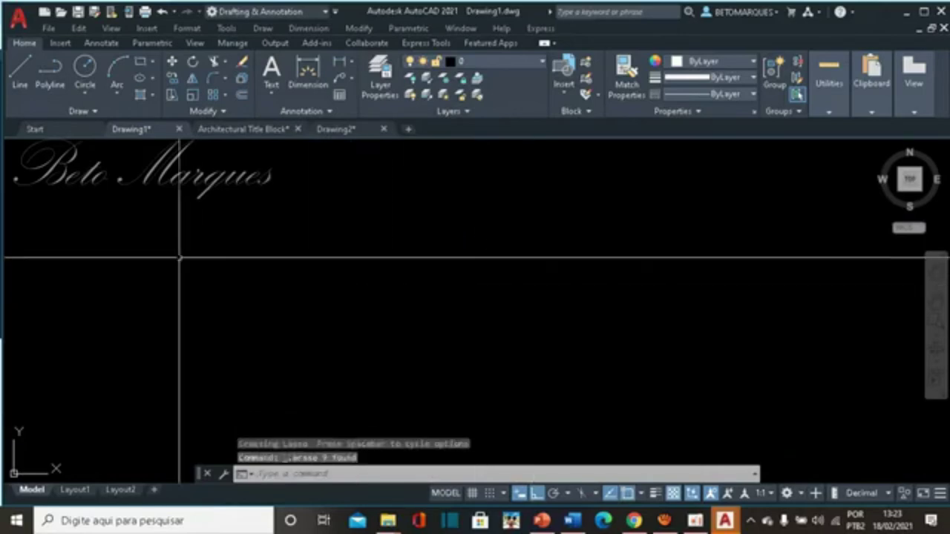
left_click(95, 112)
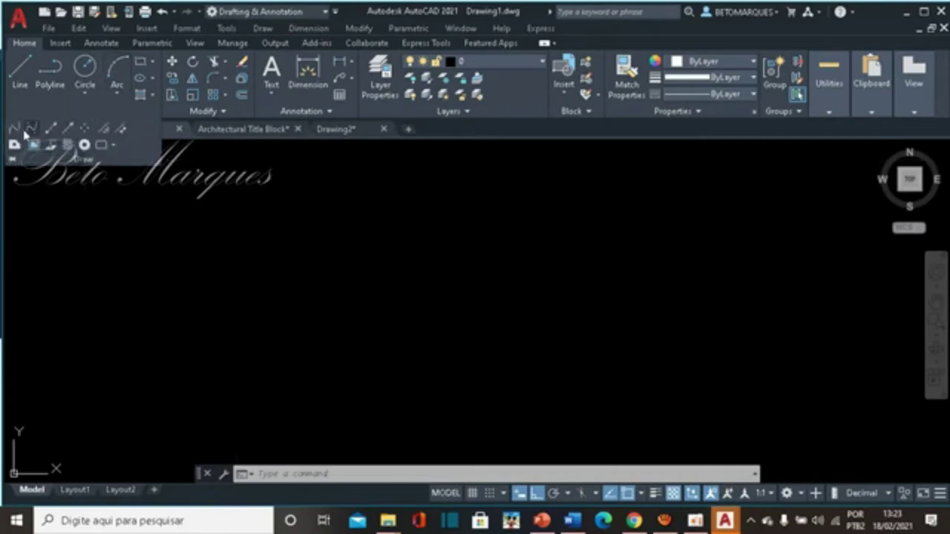
left_click(284, 271)
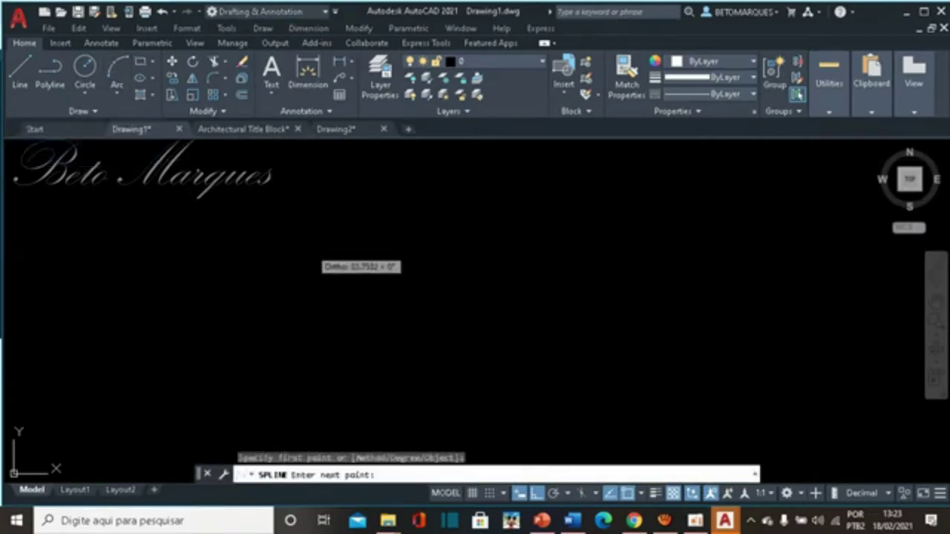
left_click(578, 271)
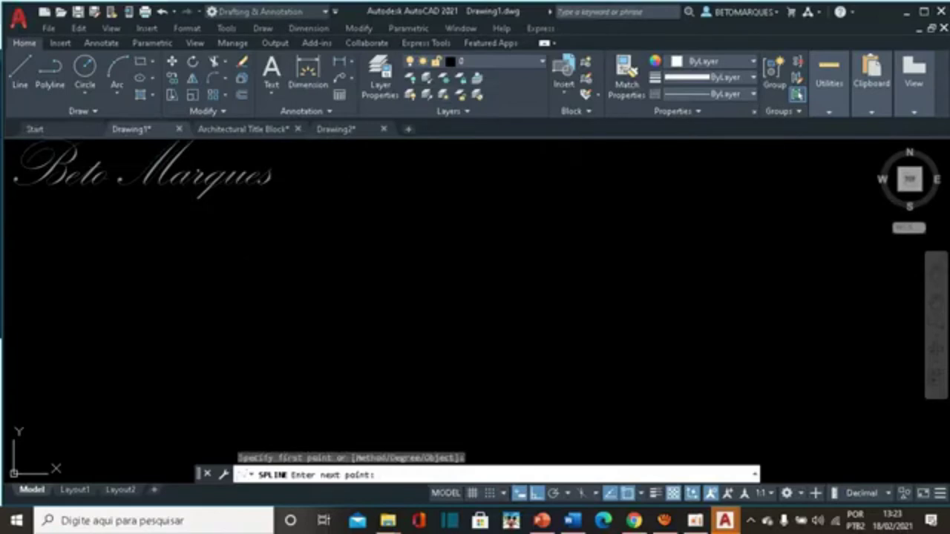
left_click(578, 269)
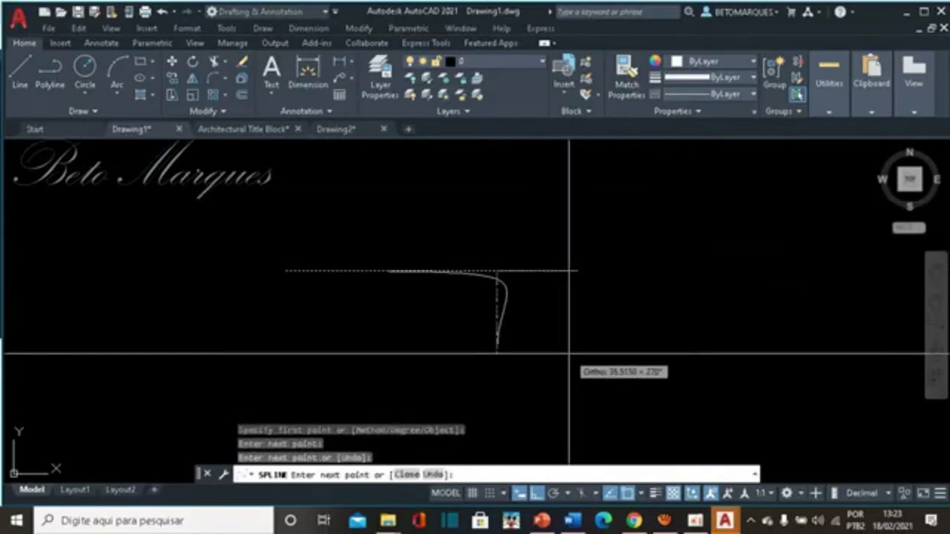
left_click(558, 272)
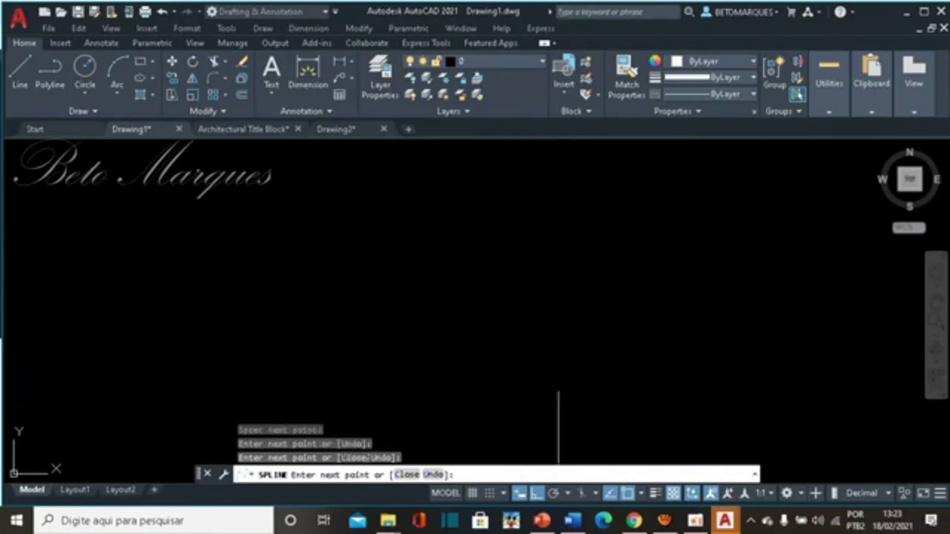
key("Escape")
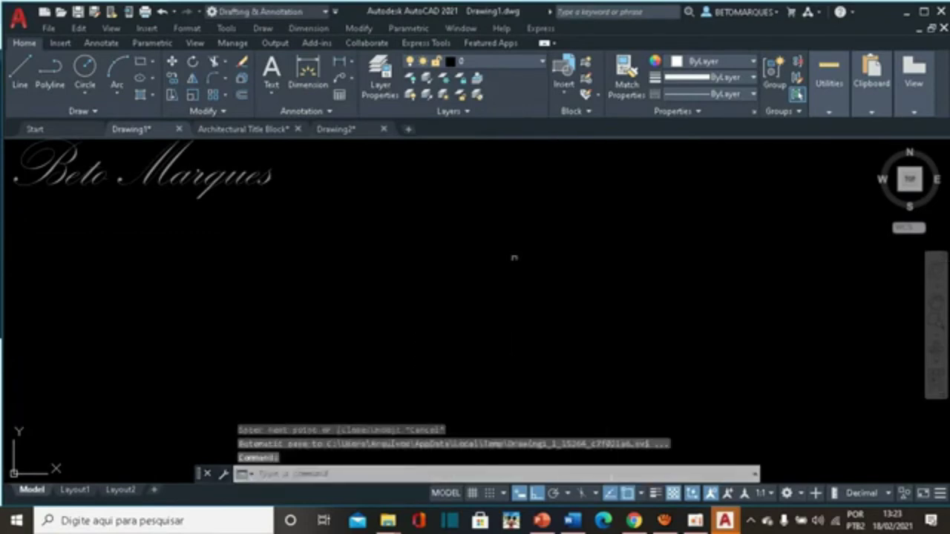
left_click(462, 296)
- Draw a straight horizontal two-point spline across the middle of the drawing and select it
left_click(600, 297)
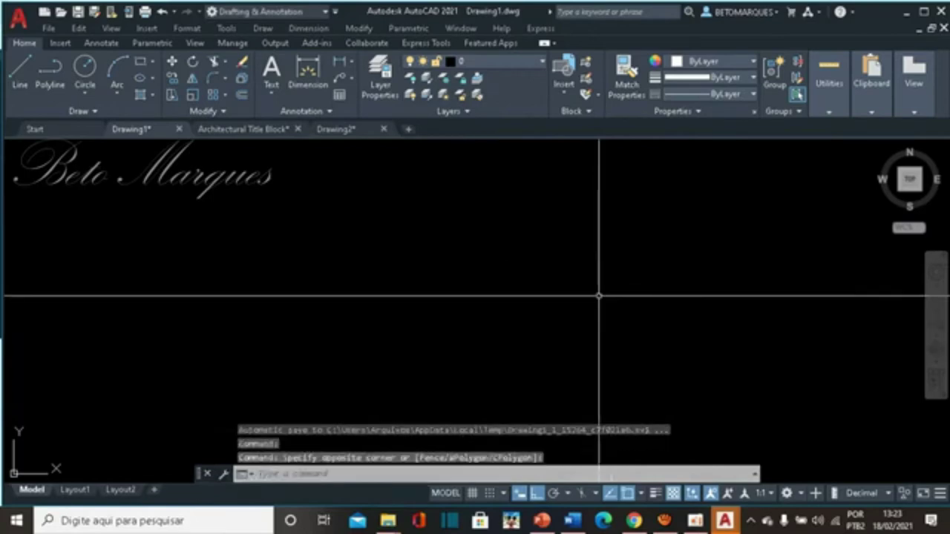
key("Return")
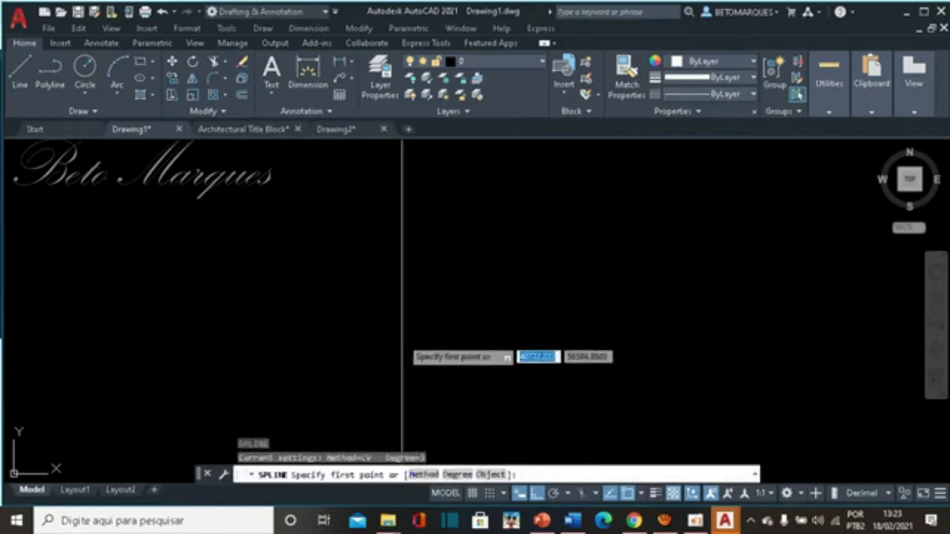
left_click(260, 301)
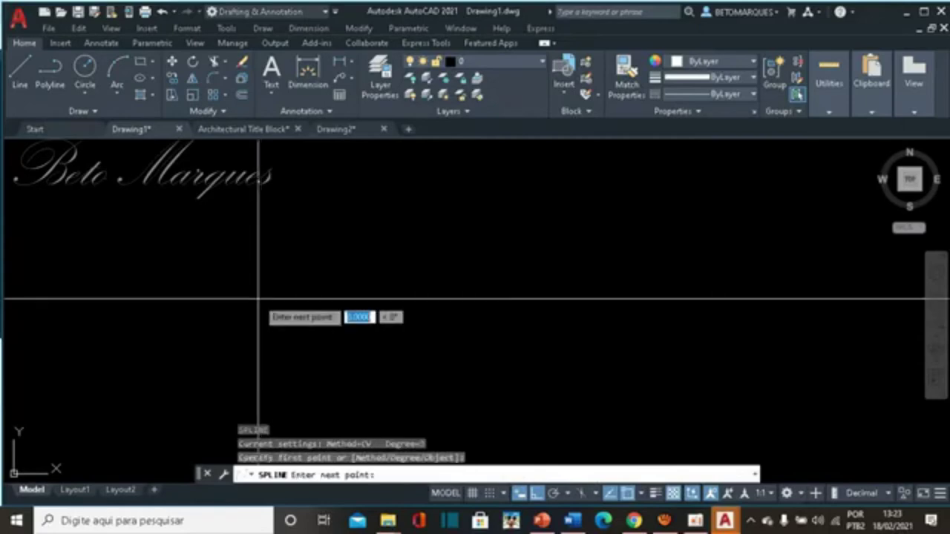
left_click(555, 300)
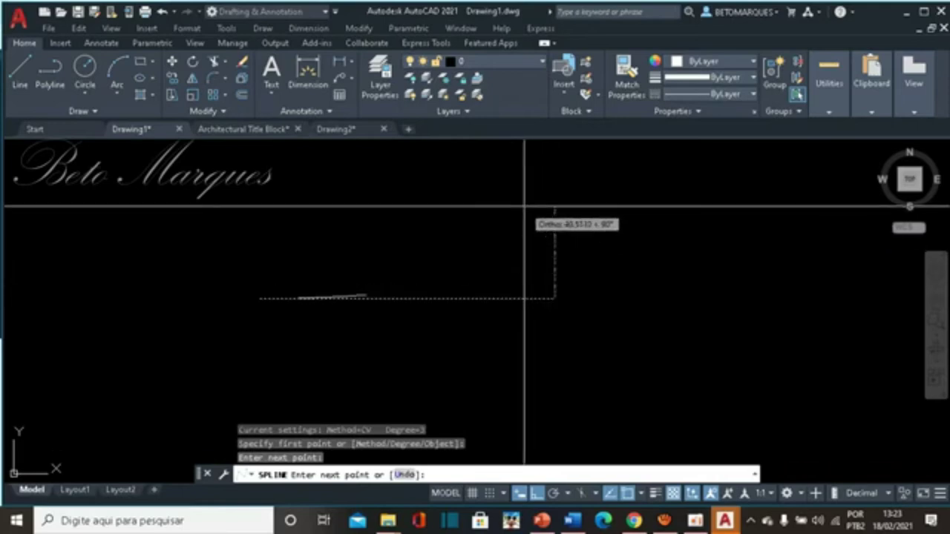
key("Return")
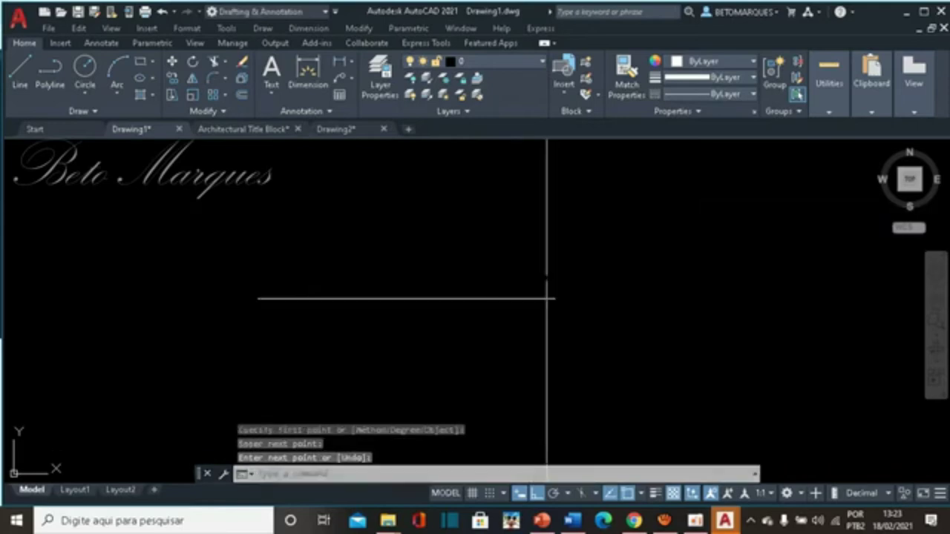
left_click(498, 298)
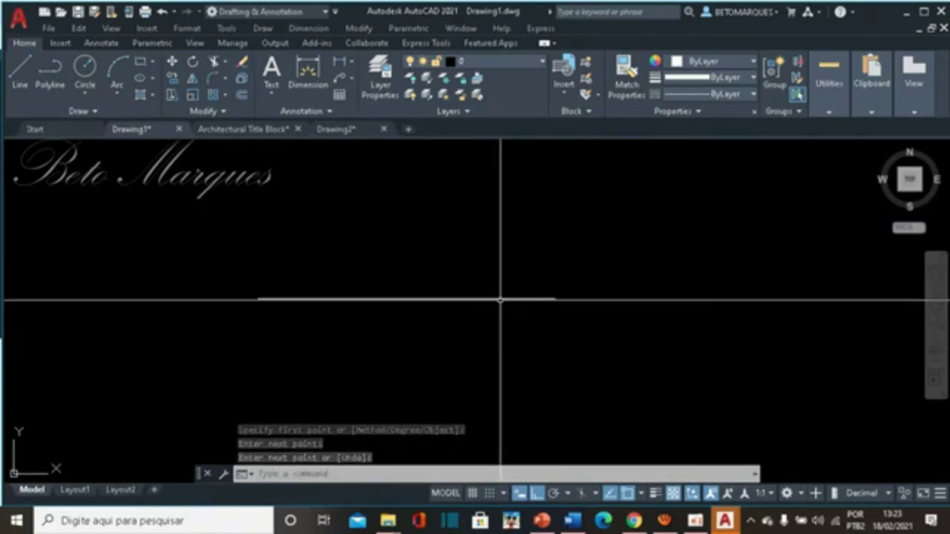
- Switch the spline to fit points and stretch its right end up to the upper right
left_click(271, 313)
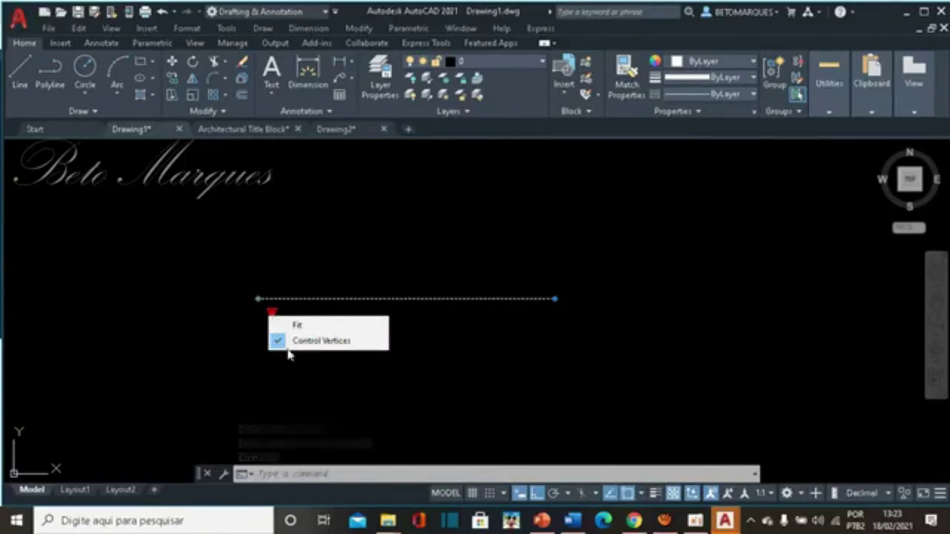
left_click(277, 328)
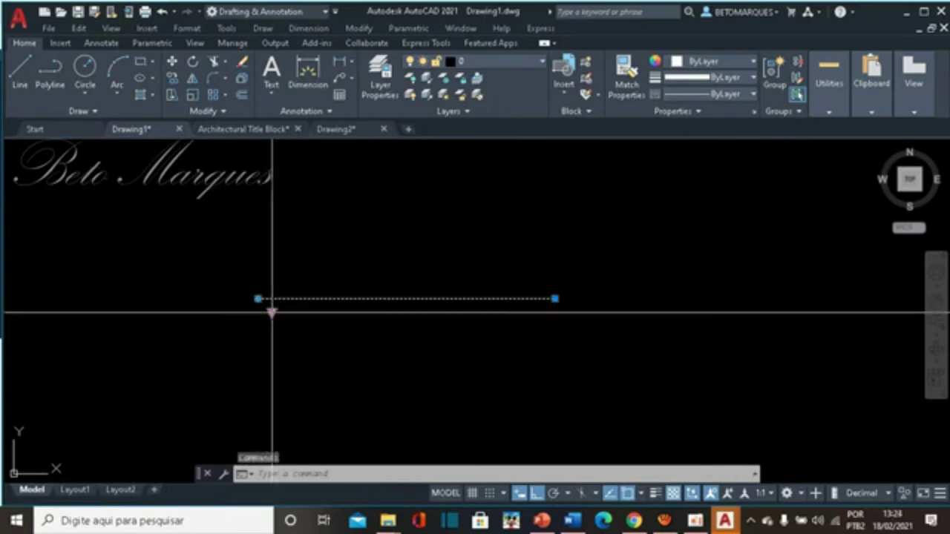
mouse_move(272, 312)
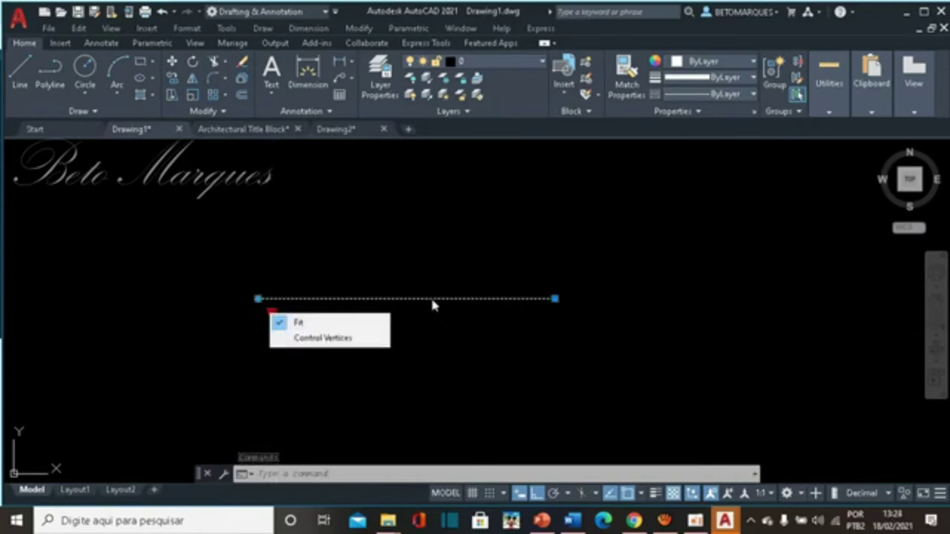
left_click(432, 301)
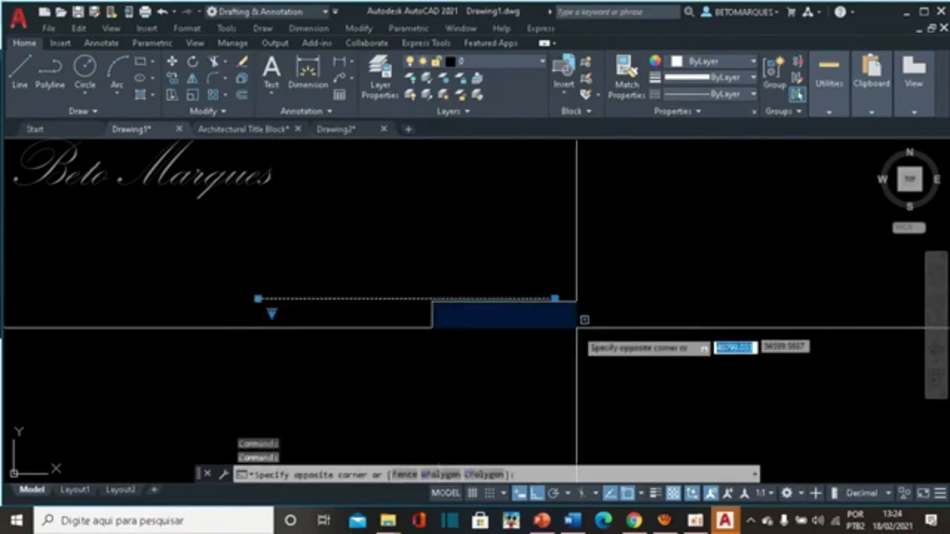
left_click(556, 338)
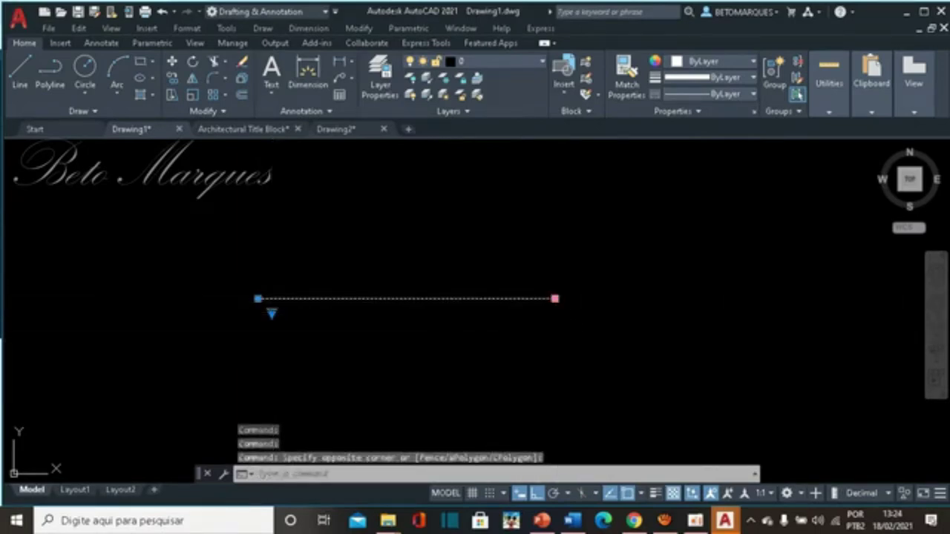
left_click(555, 299)
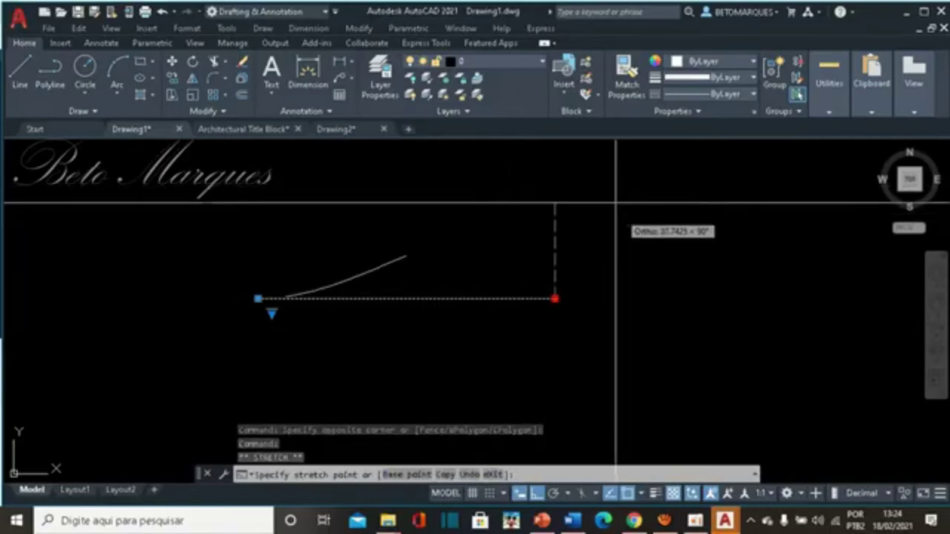
left_click(611, 174)
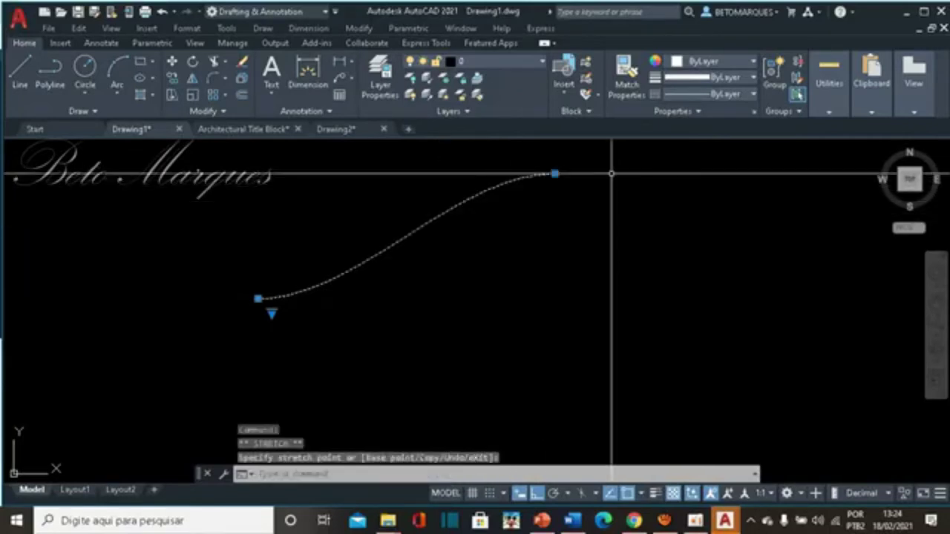
left_click(625, 261)
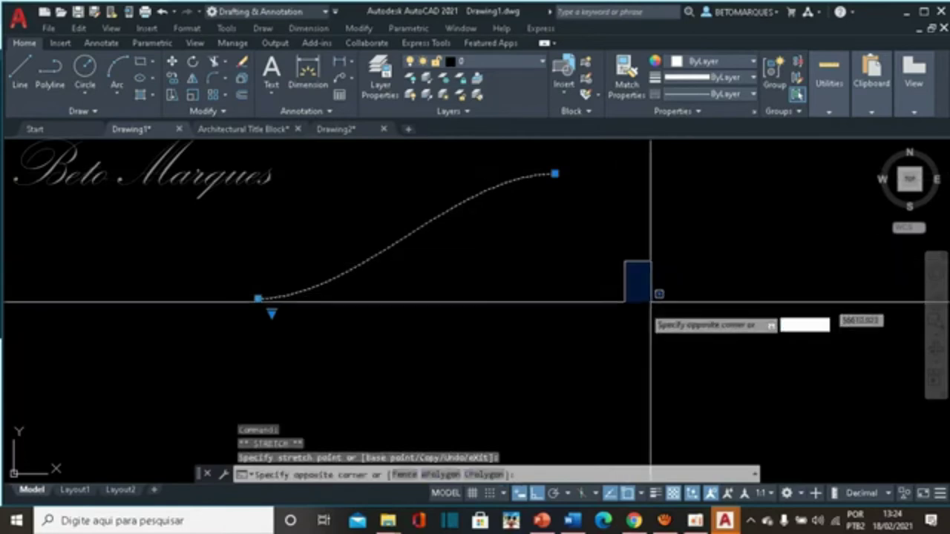
key("Escape")
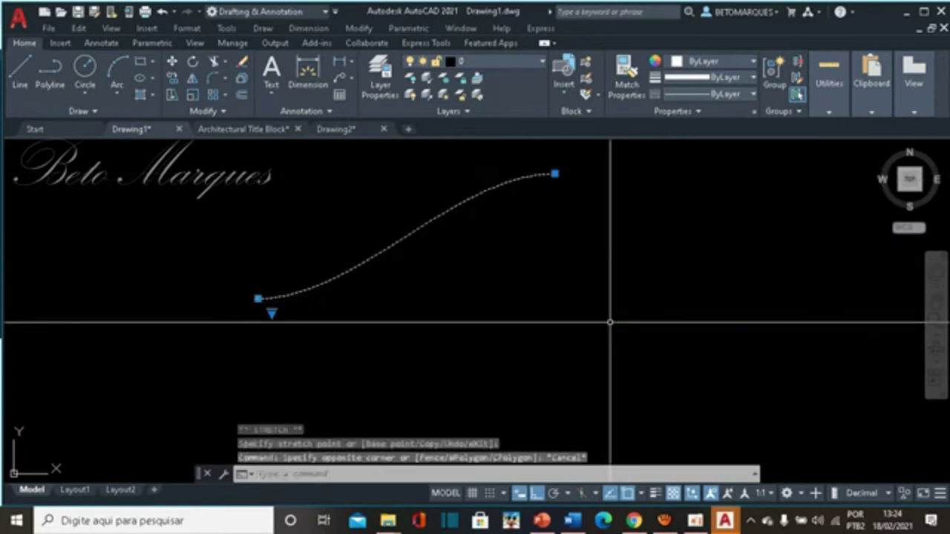
key("Escape")
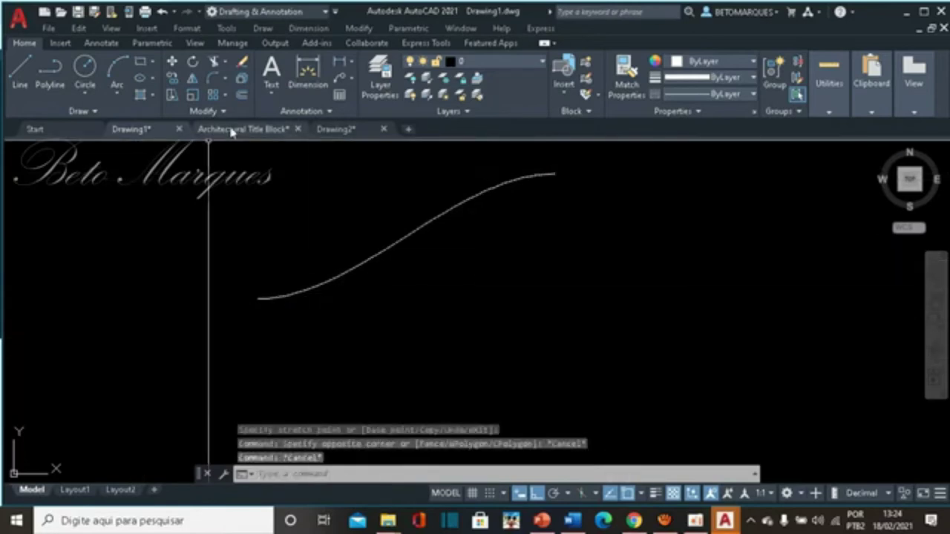
- Offset the S-curve downward three times at 10 units, giving four parallel curves
left_click(247, 97)
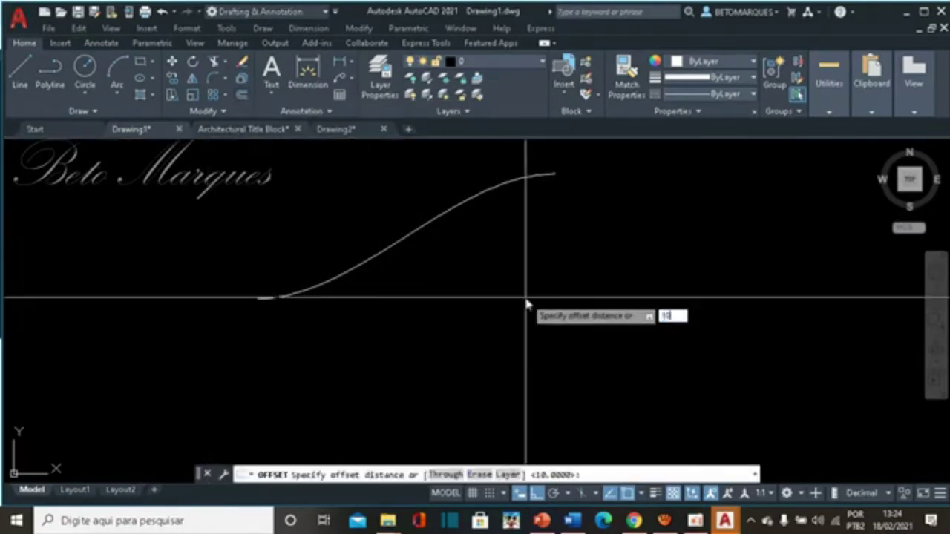
key("Return")
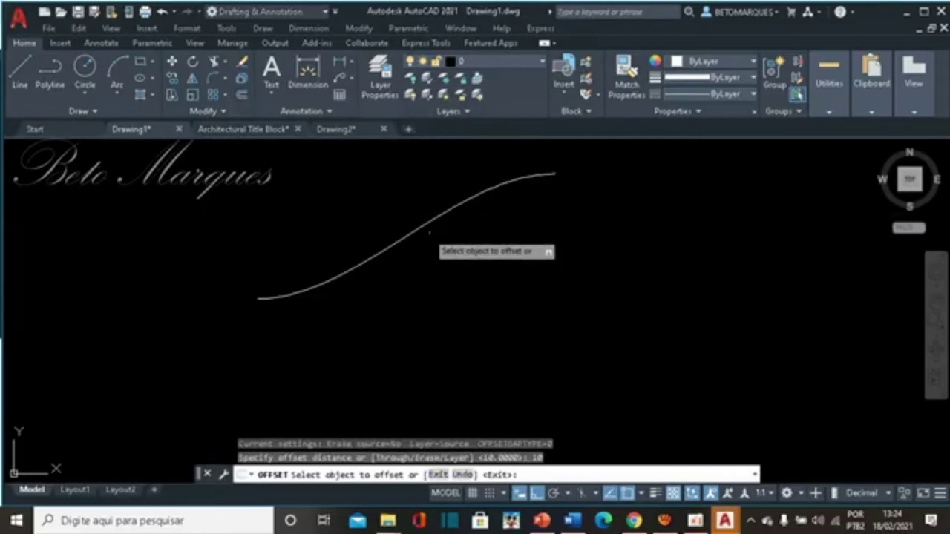
left_click(425, 225)
left_click(434, 232)
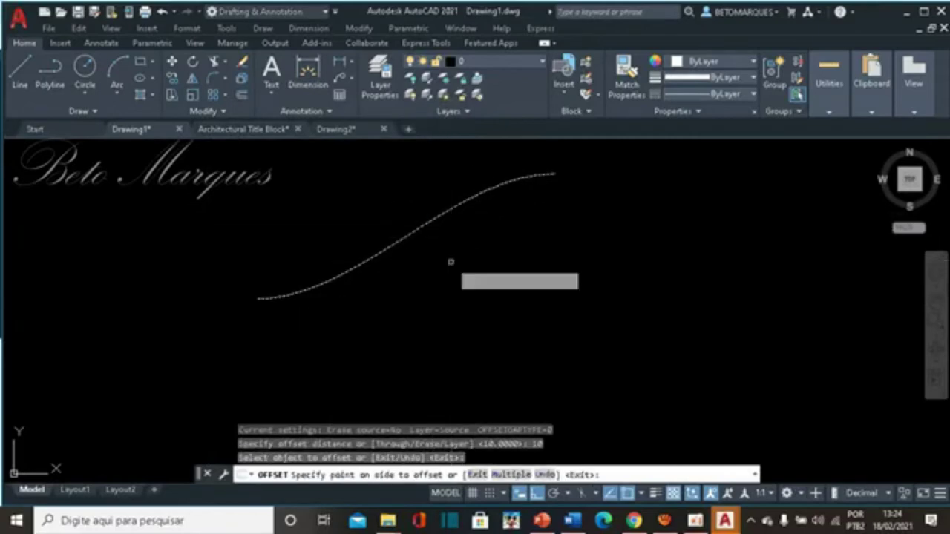
left_click(437, 239)
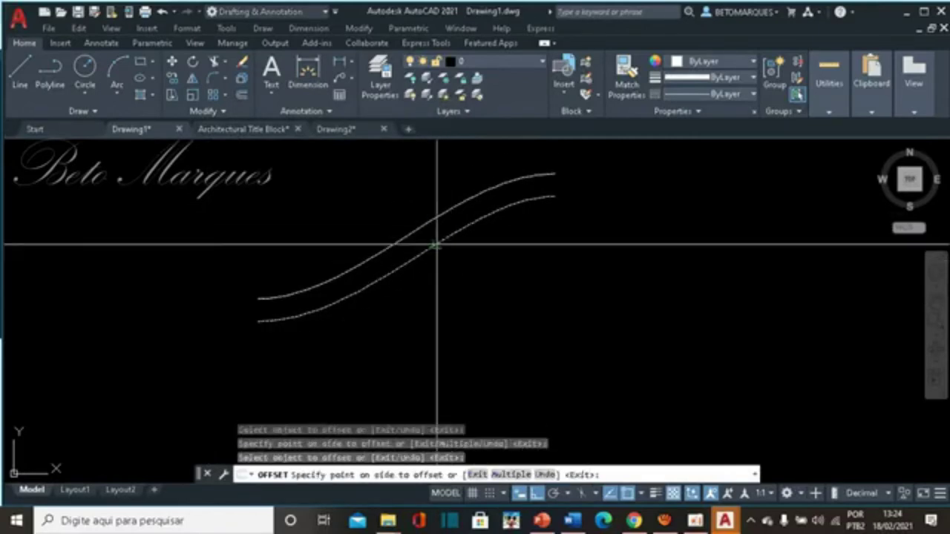
left_click(483, 318)
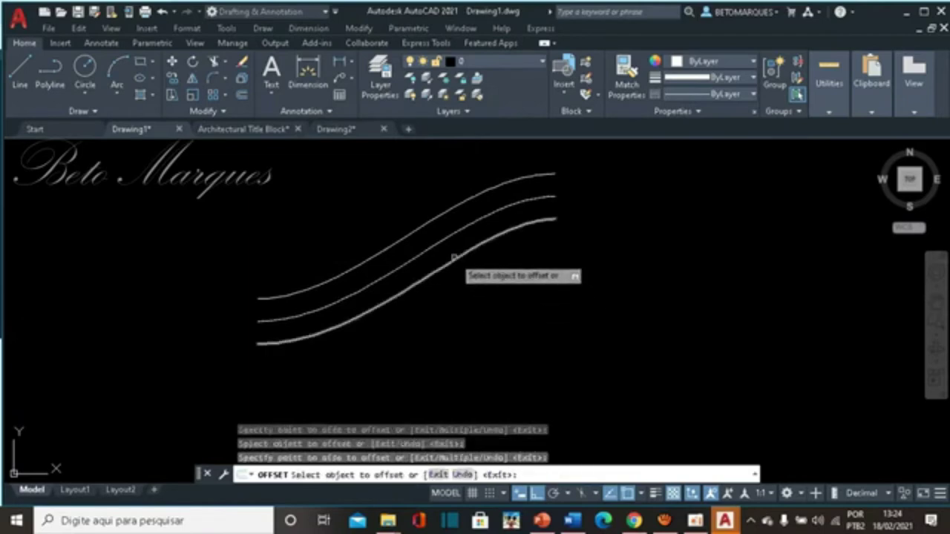
left_click(454, 259)
left_click(481, 288)
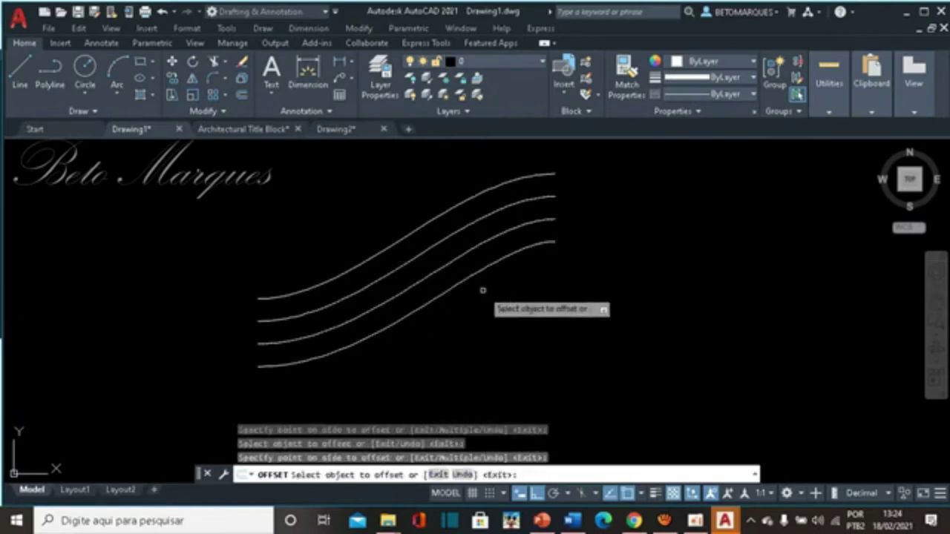
key("Escape")
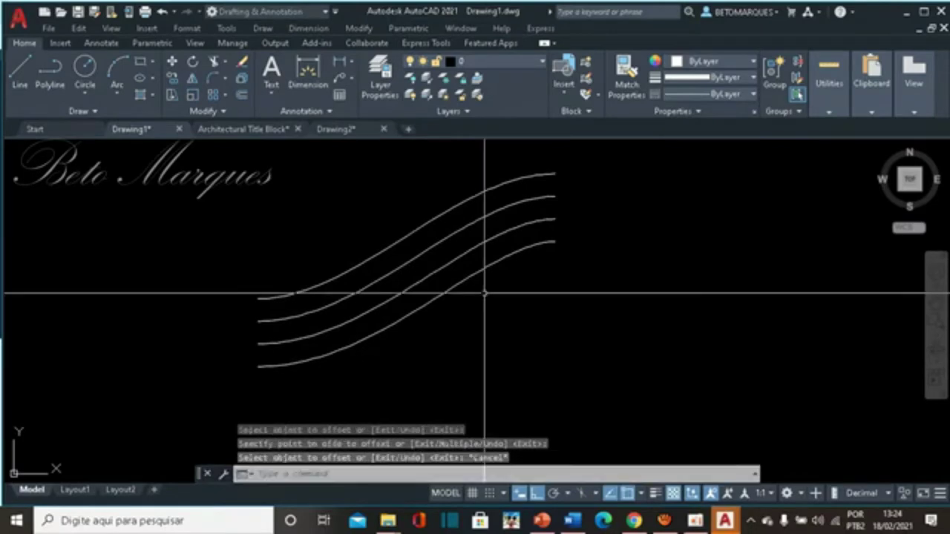
- Delete the four curves and draw a radius-40 circle near the drawing's middle
left_click_drag(647, 153, 381, 350)
key("Delete")
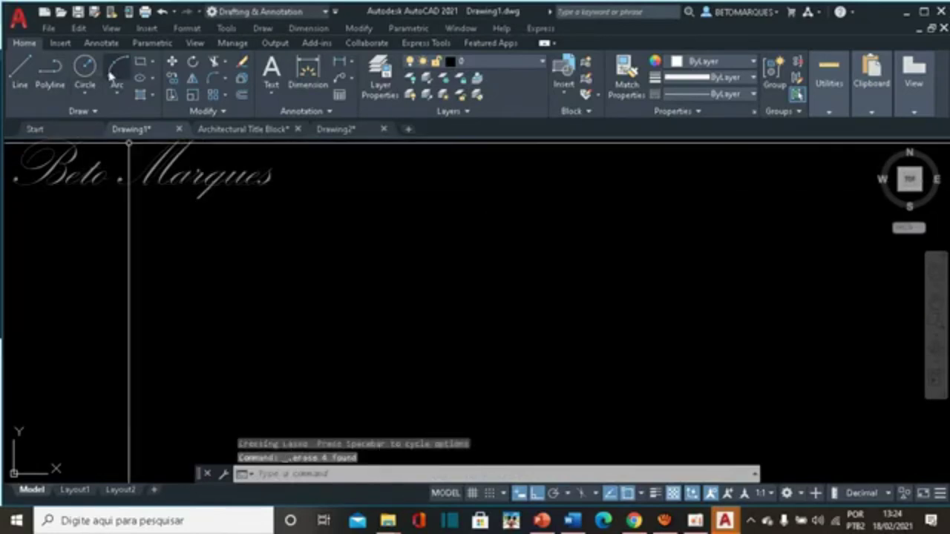
left_click(85, 67)
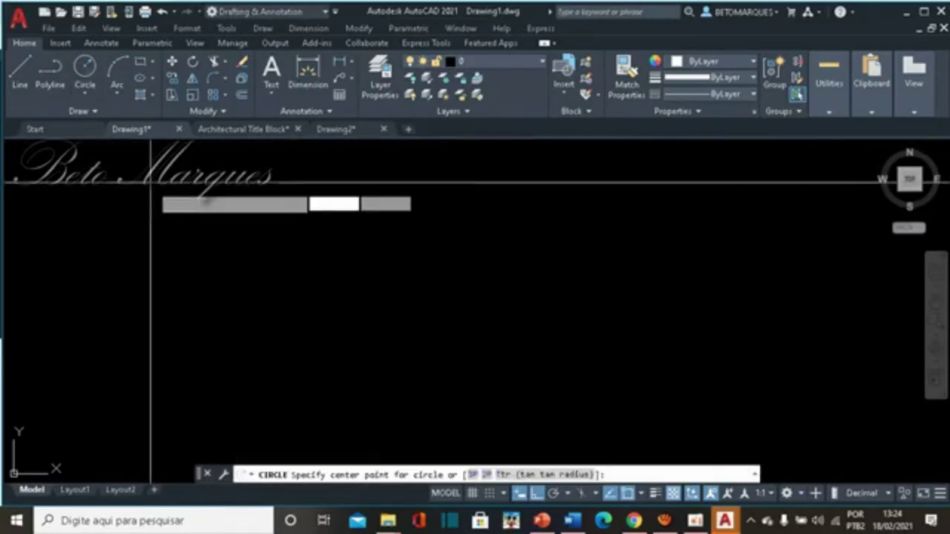
left_click(434, 244)
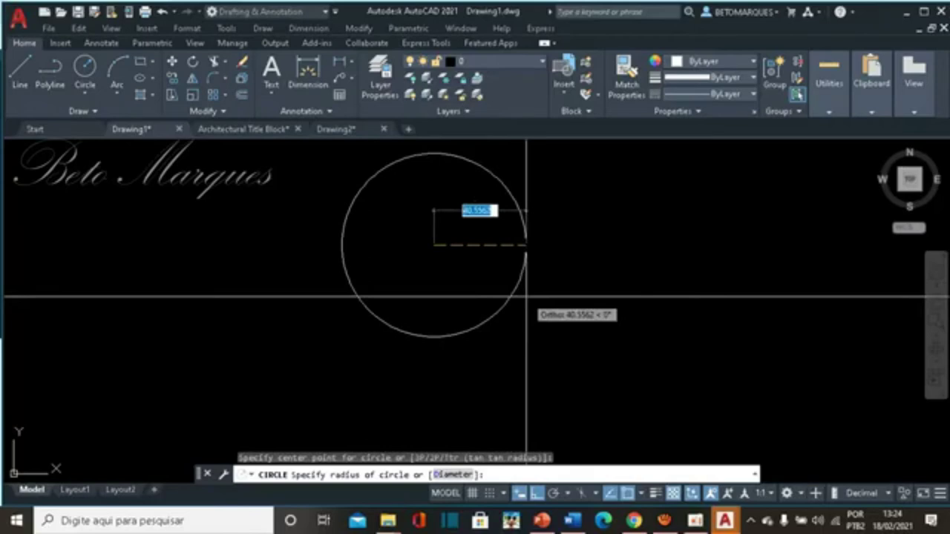
type("40")
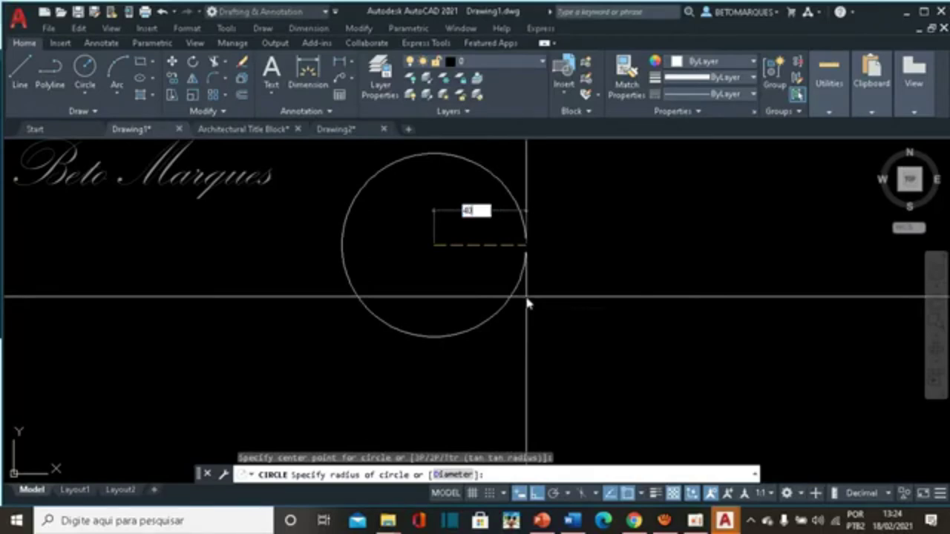
key("Return")
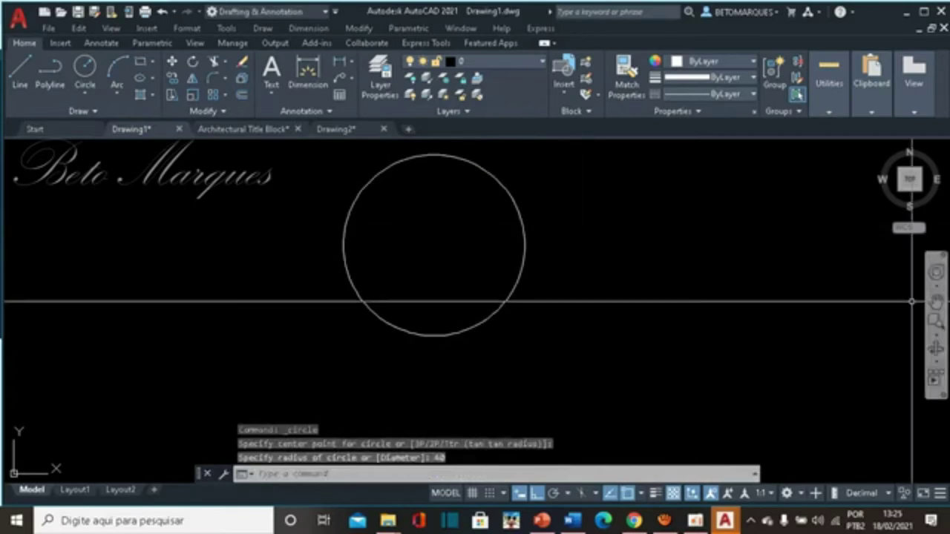
- Pan and zoom so the circle sits centrally, then start Offset
left_click(938, 300)
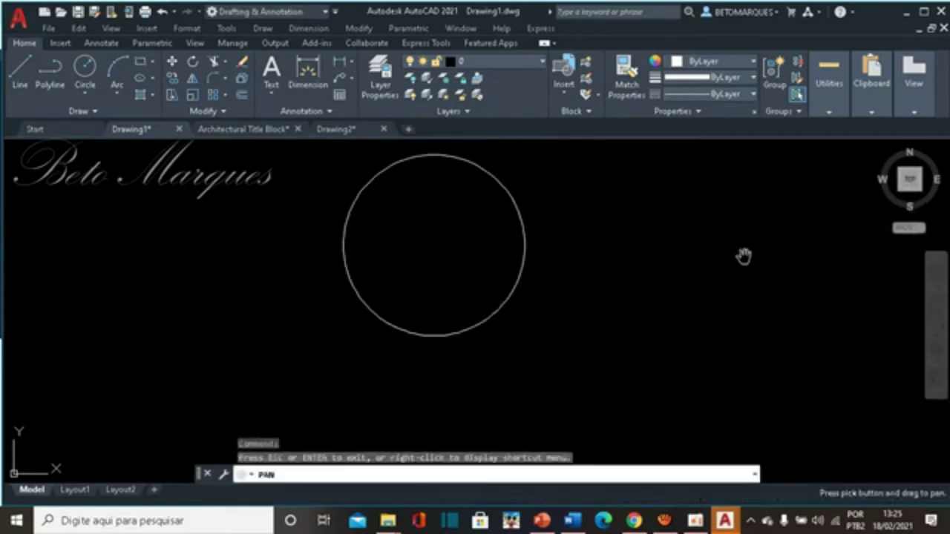
left_click_drag(570, 192, 606, 255)
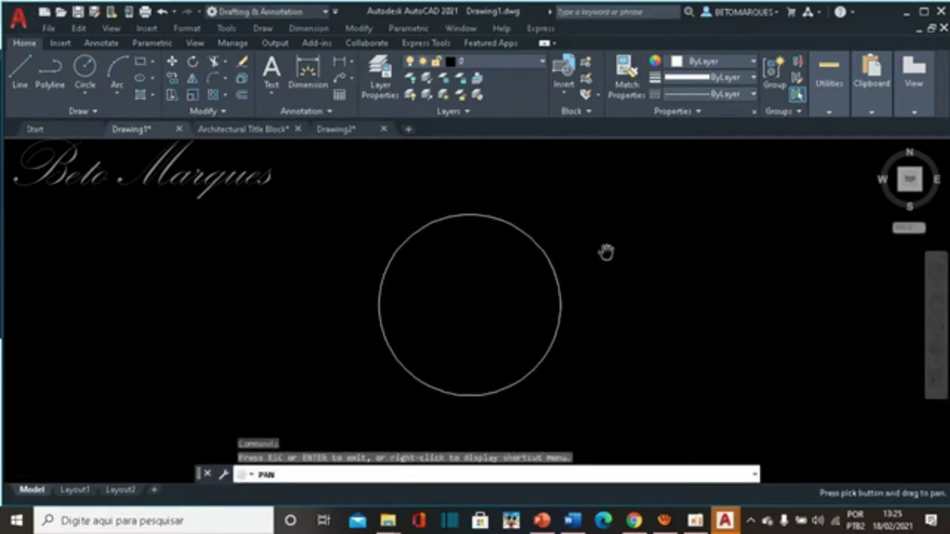
scroll(607, 253, "down", 4)
scroll(606, 253, "up", 2)
scroll(606, 252, "up", 2)
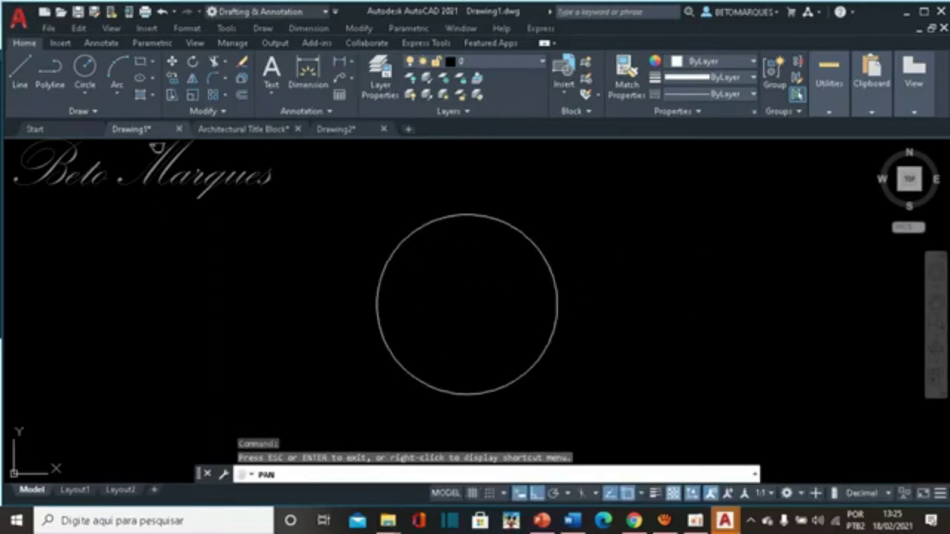
left_click(246, 96)
type("5")
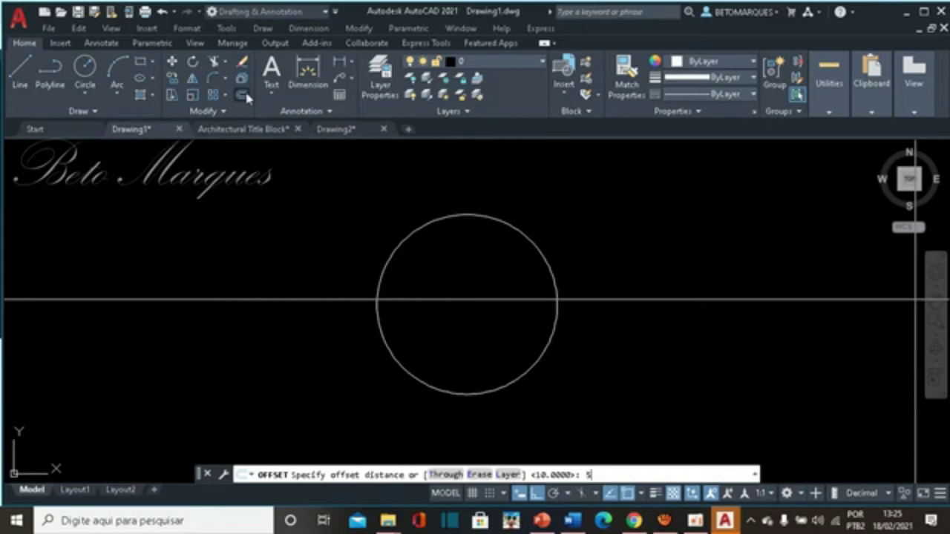
- Offset the circle by 5 to add inner and outer concentric rings
key("Return")
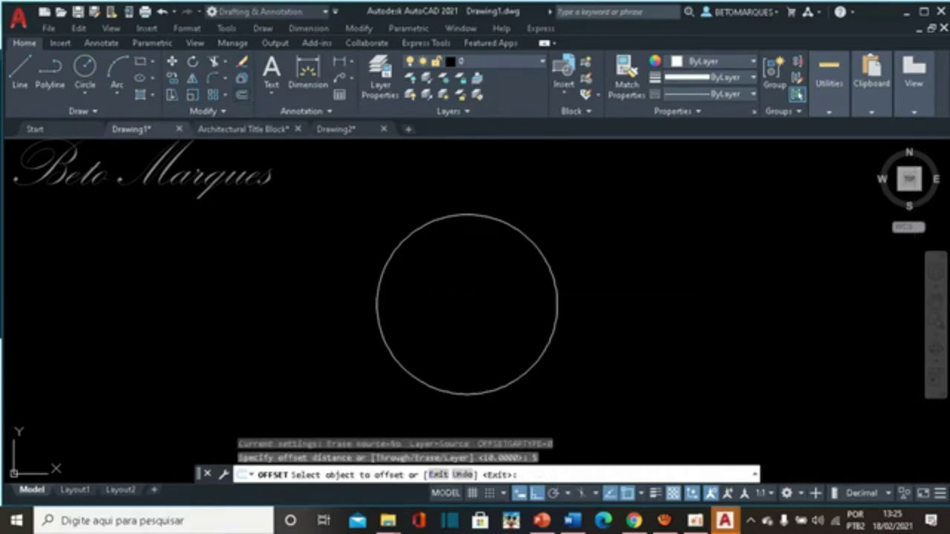
left_click(442, 219)
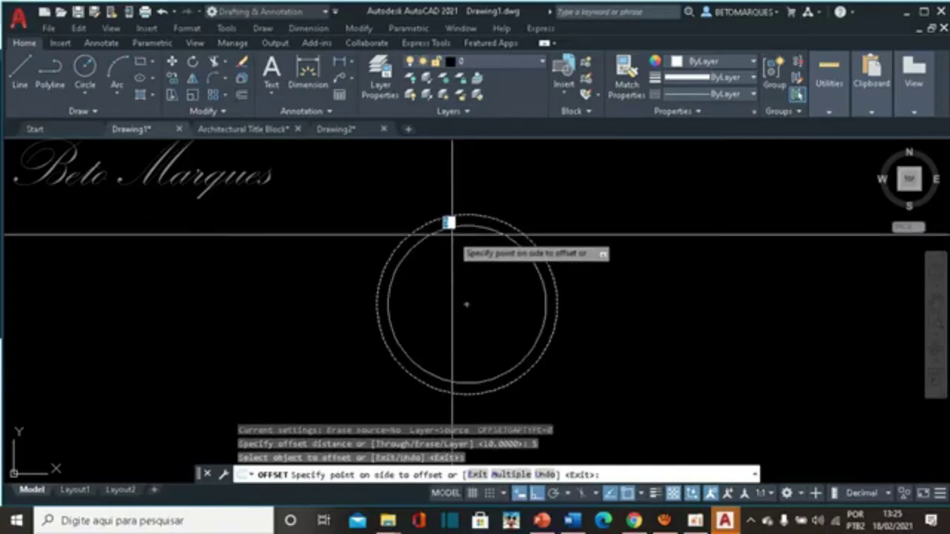
left_click(452, 248)
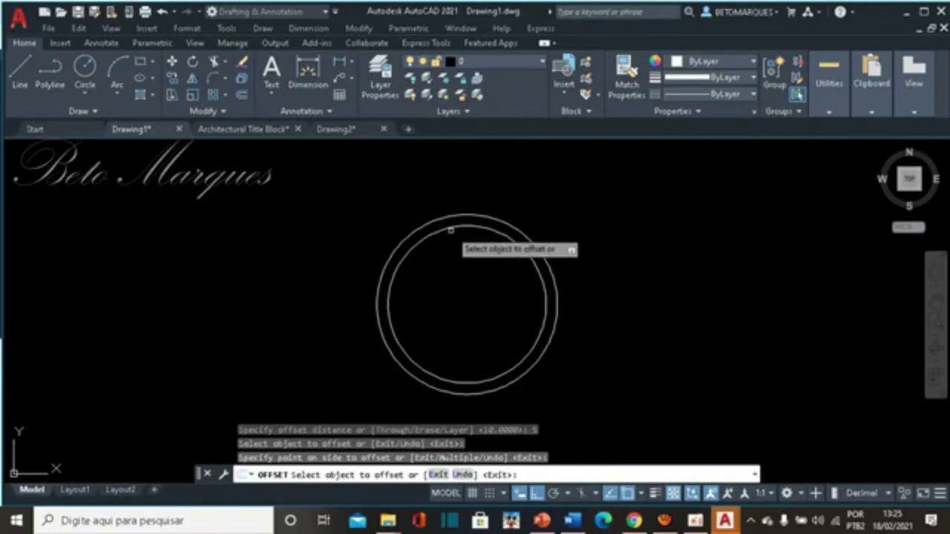
left_click(446, 216)
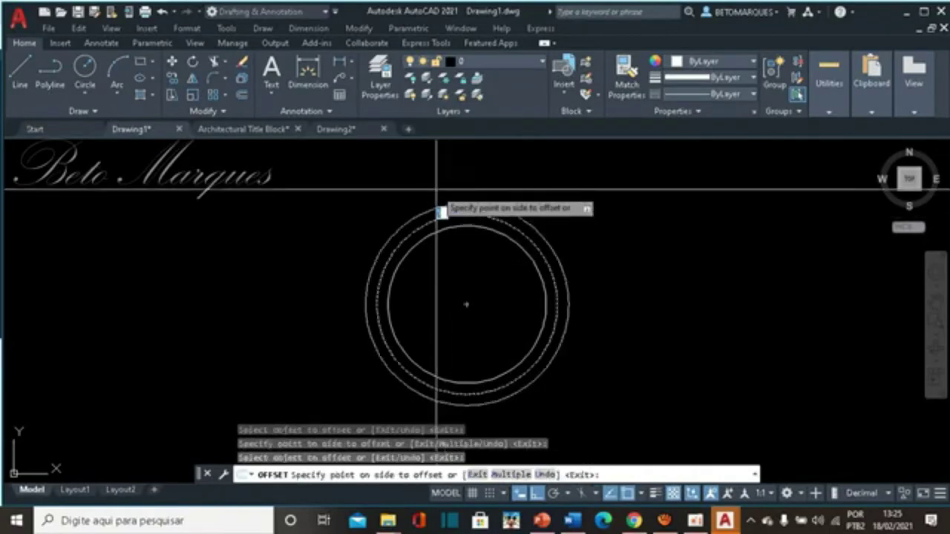
left_click(436, 212)
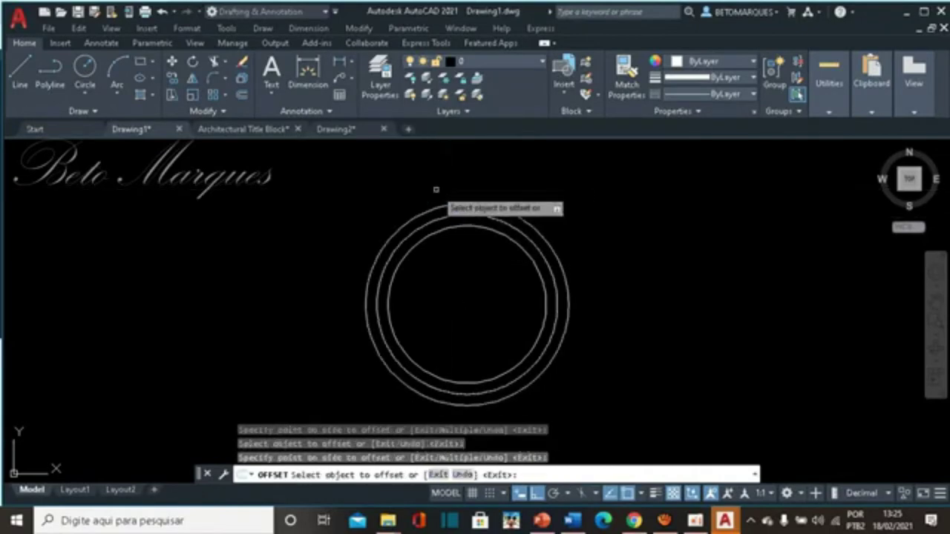
left_click(489, 228)
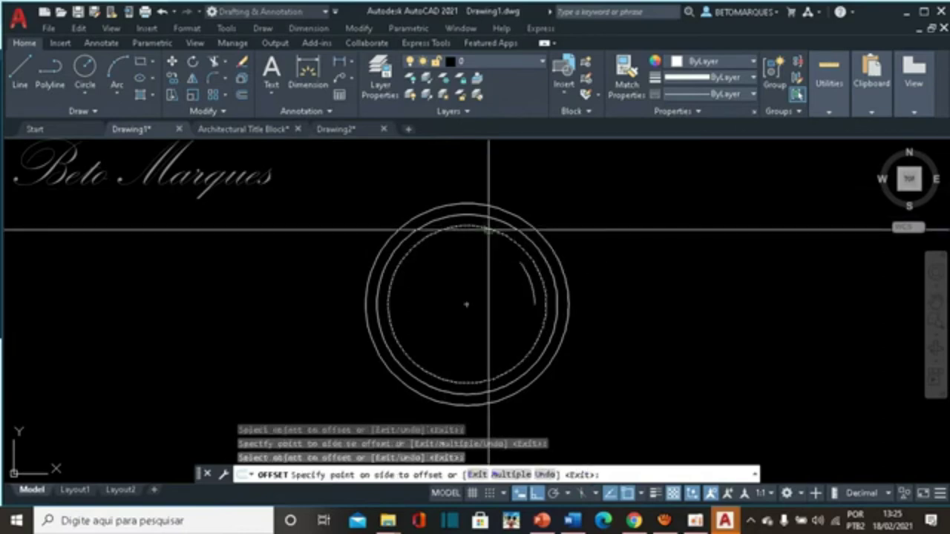
left_click(505, 265)
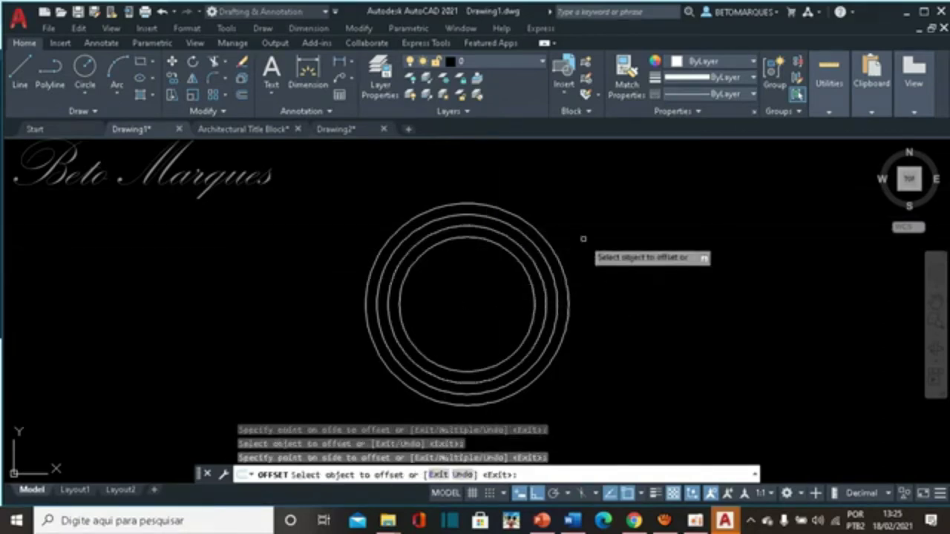
key("Escape")
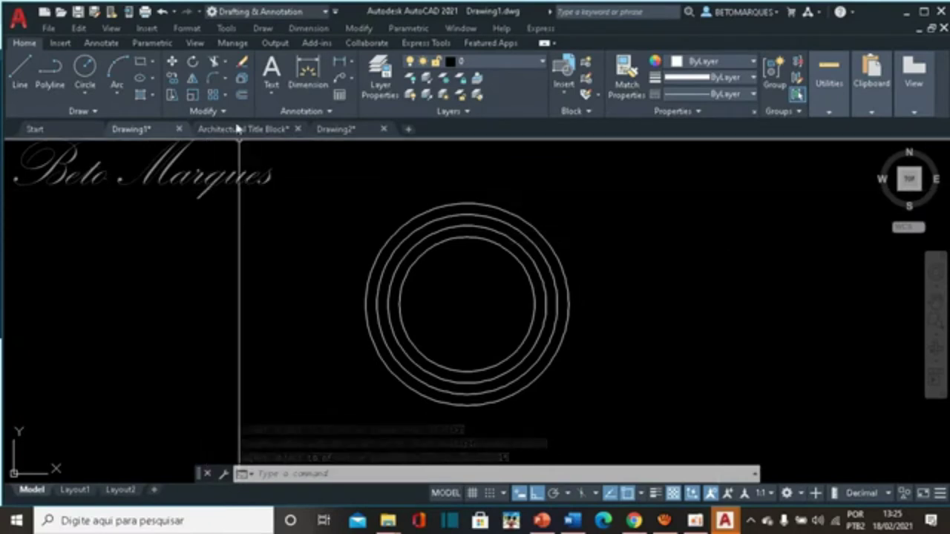
- Offset again at 5 to add larger concentric circles outside the outermost ring
left_click(239, 101)
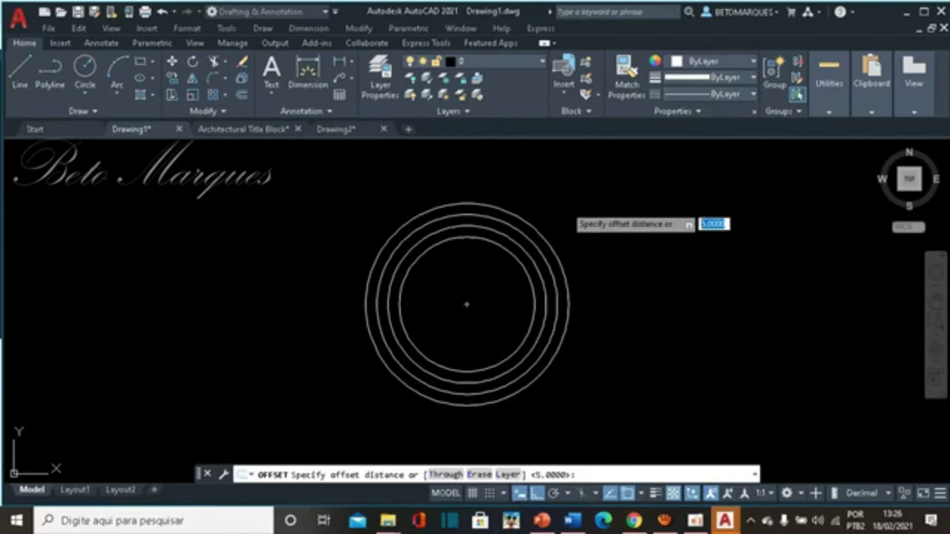
key("Return")
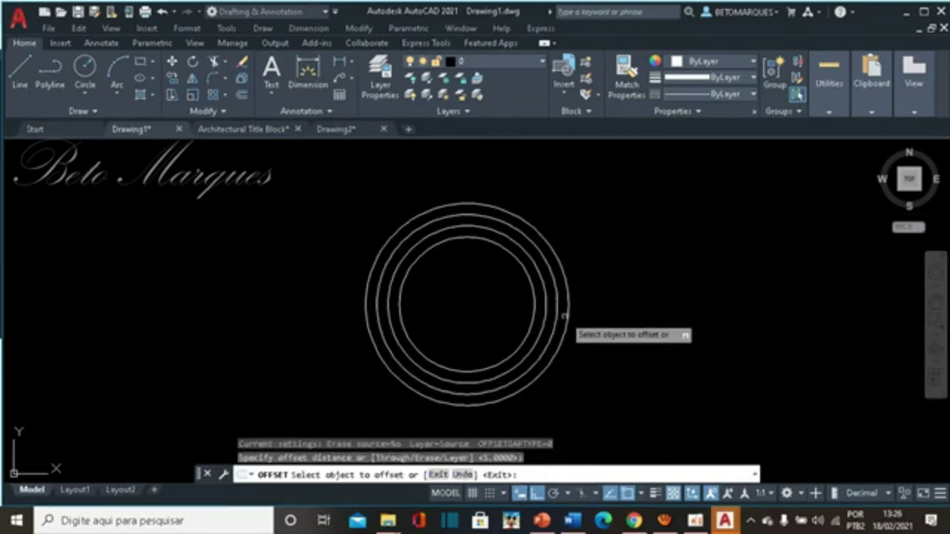
left_click(565, 295)
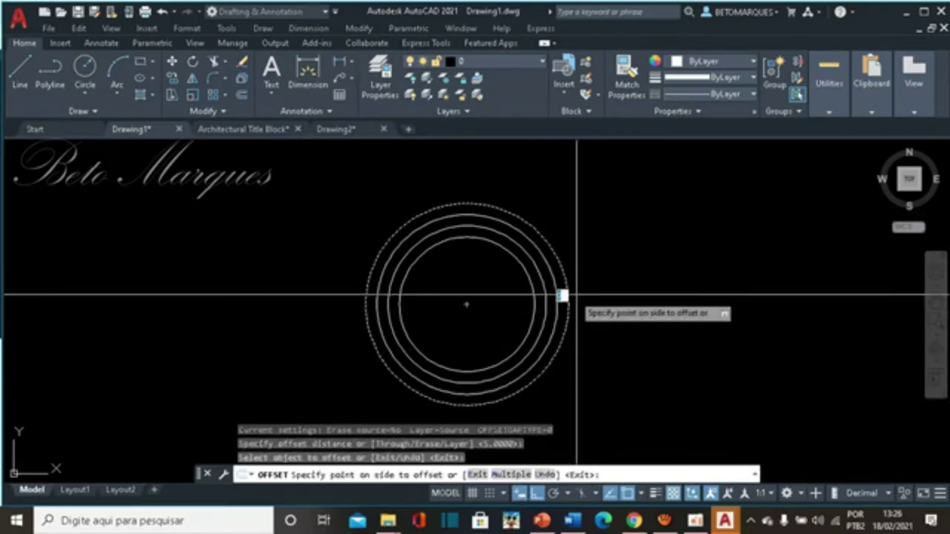
left_click(573, 299)
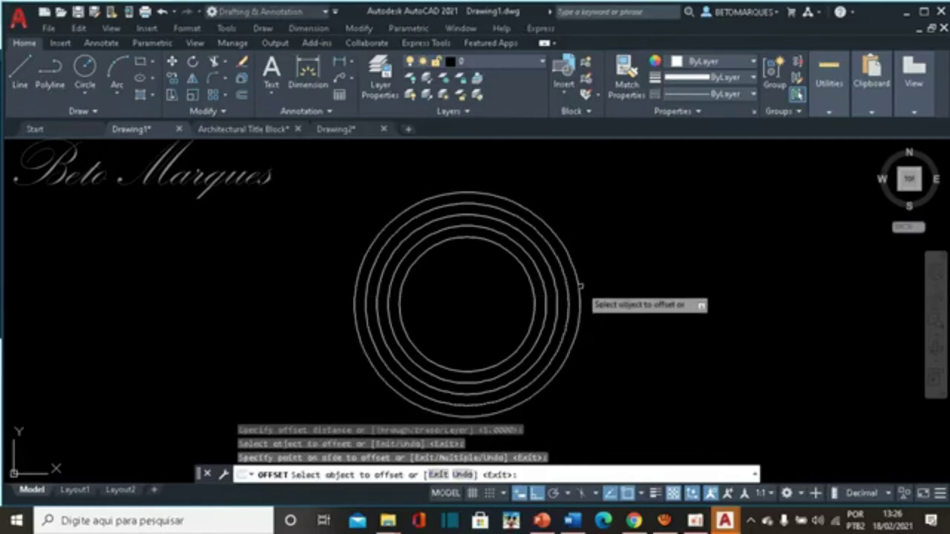
left_click(578, 284)
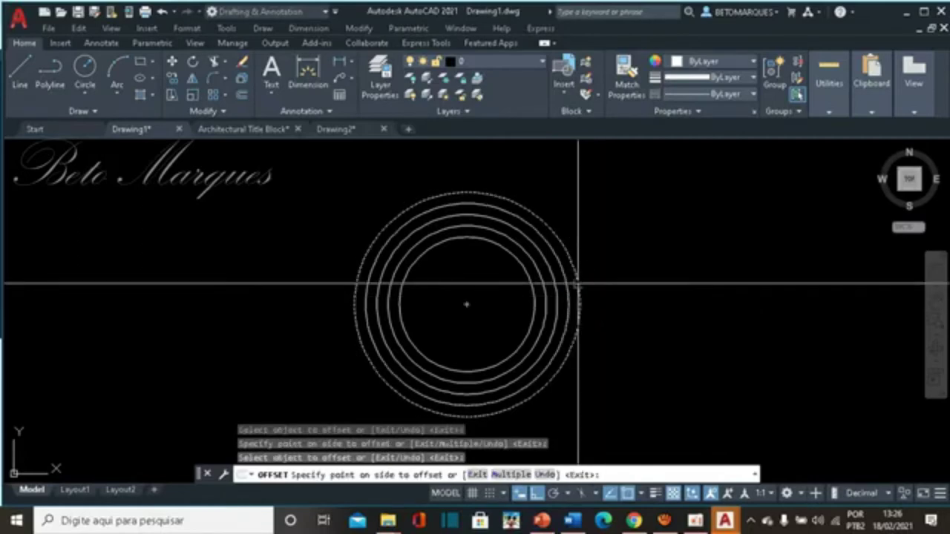
left_click(646, 284)
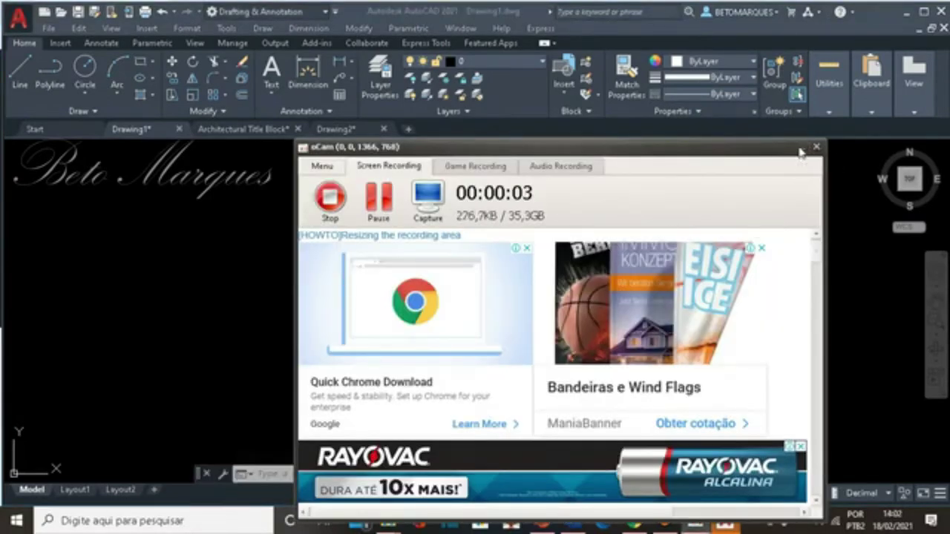
- Close the oCam recorder window to bring the AutoCAD drawing area back
left_click(816, 147)
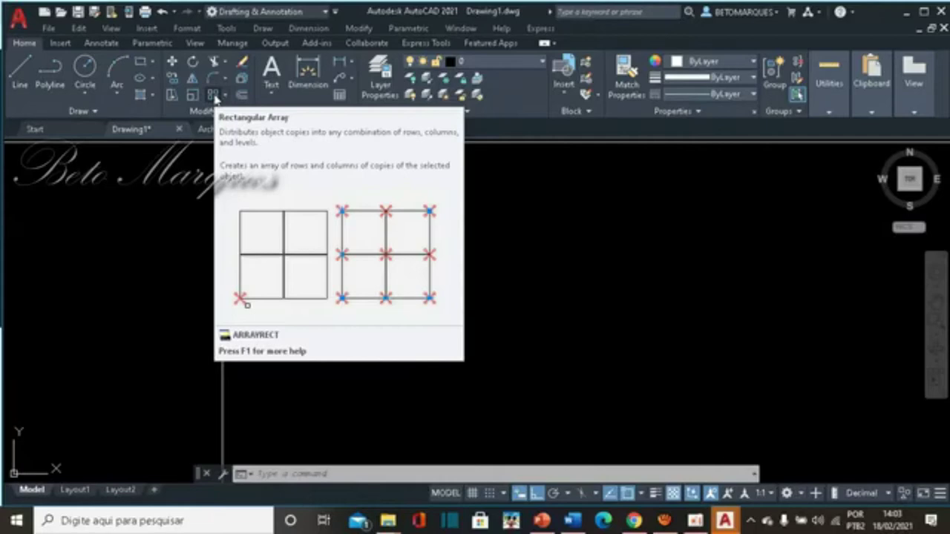
left_click(214, 95)
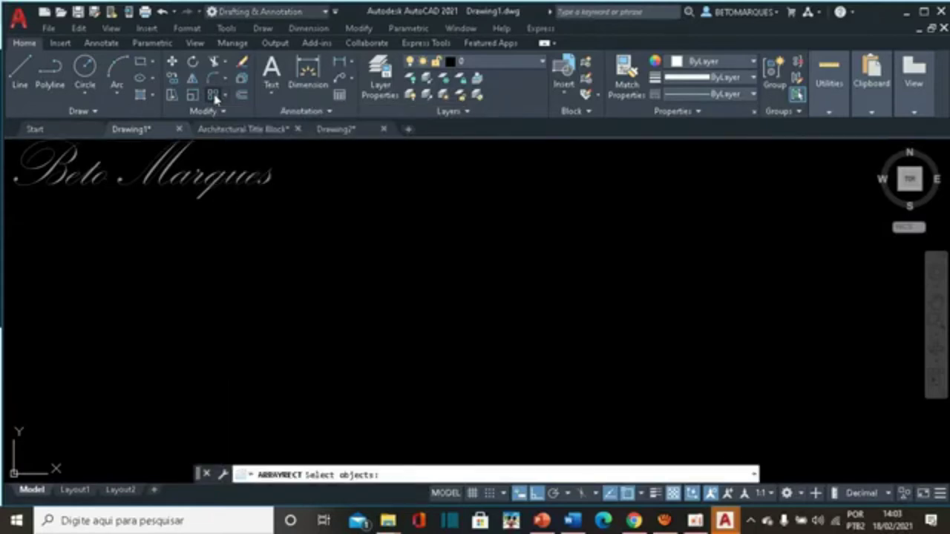
left_click(213, 95)
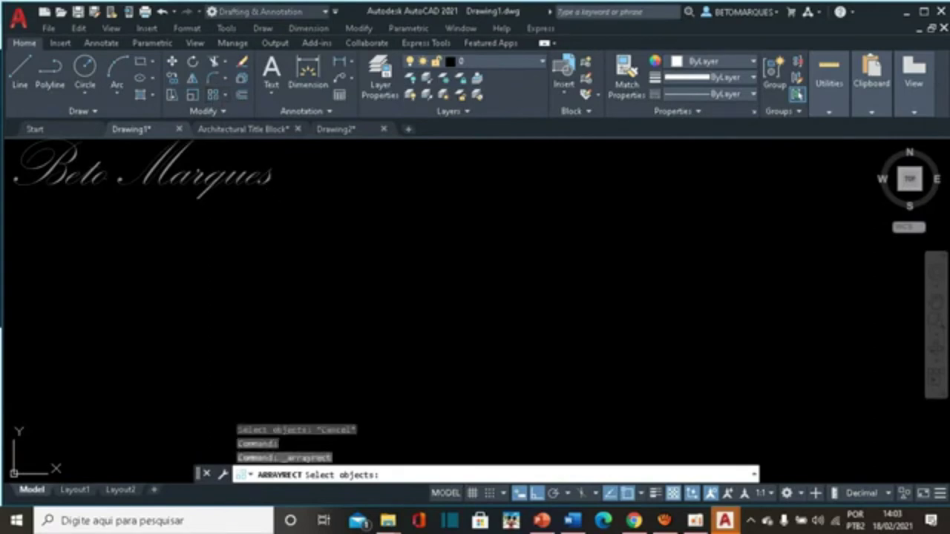
key("Escape")
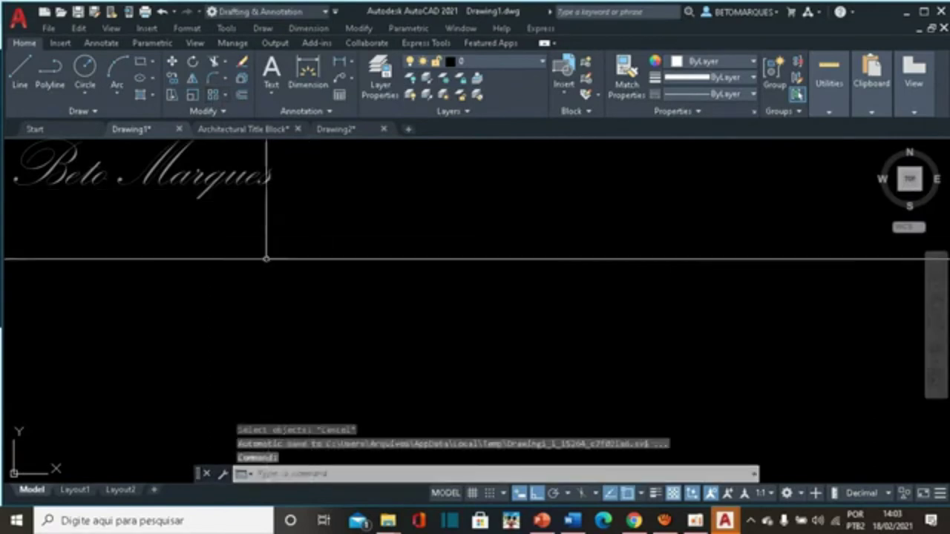
- Draw a small circle near the upper left and begin a rectangular array of it
left_click(85, 67)
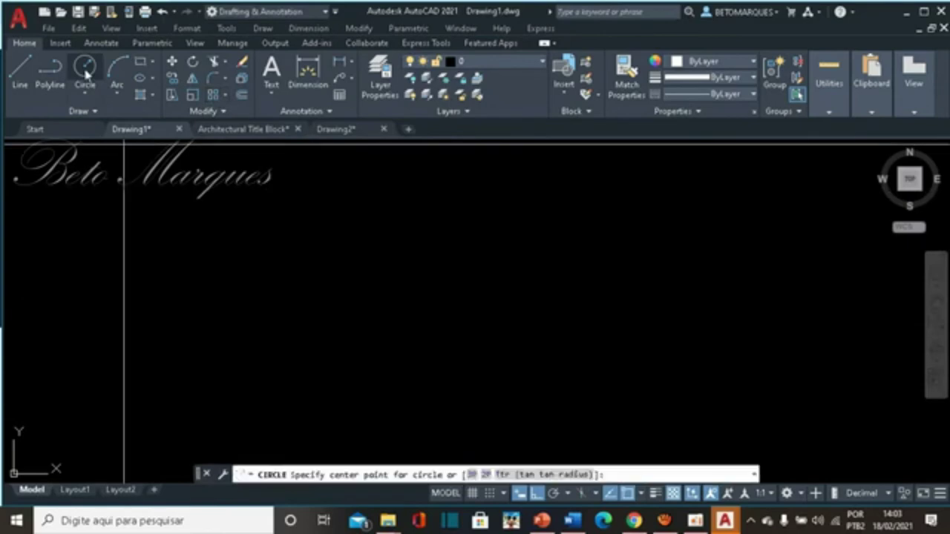
left_click(250, 212)
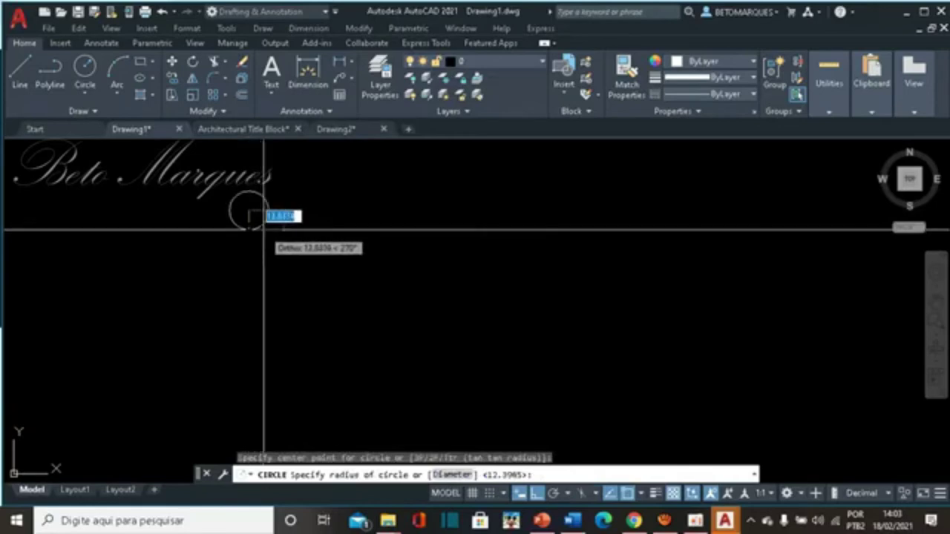
left_click(262, 228)
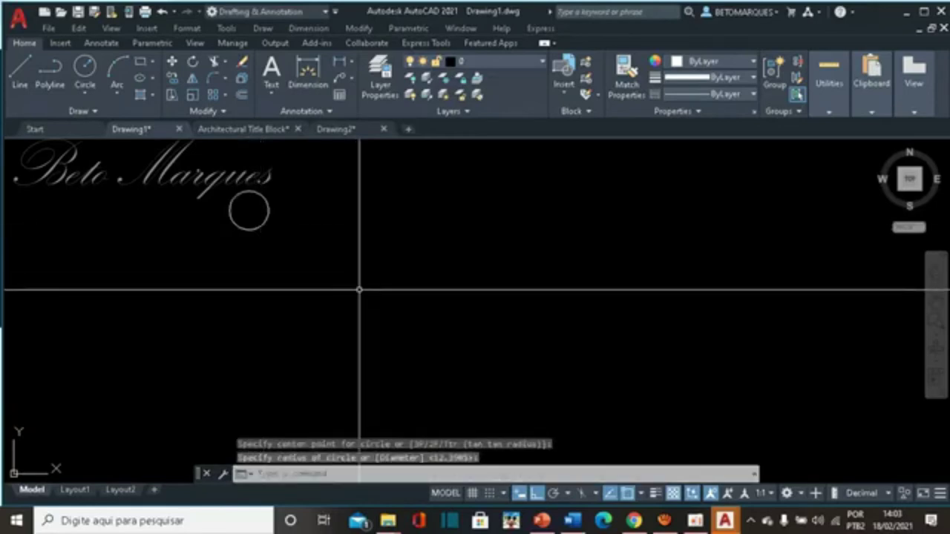
left_click(213, 96)
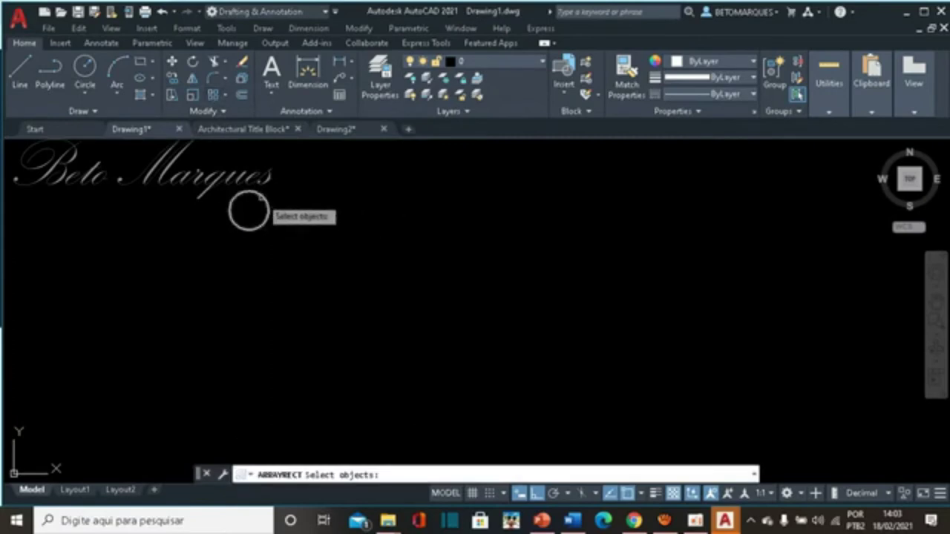
- Array the small circle into a 4-column by 3-row grid, 41.5122 apart, centred in view
left_click(262, 198)
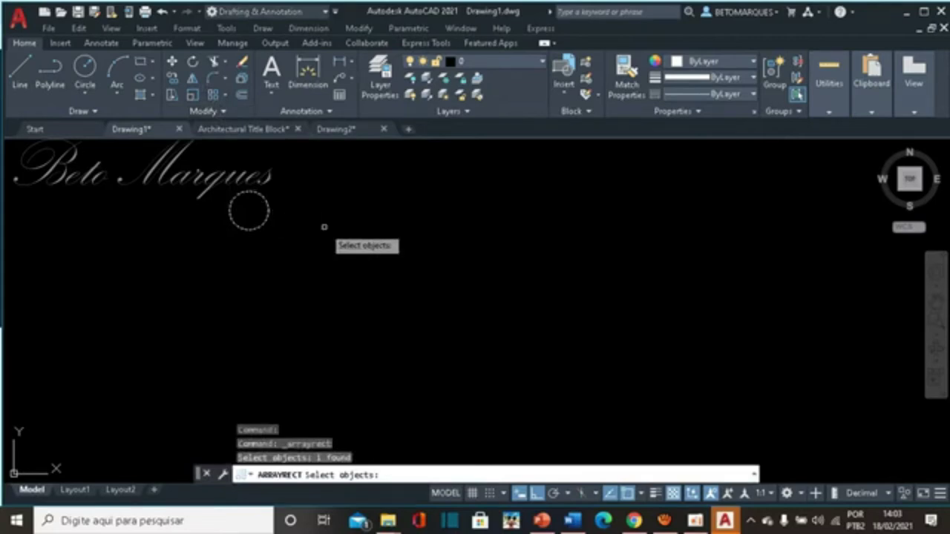
key("Return")
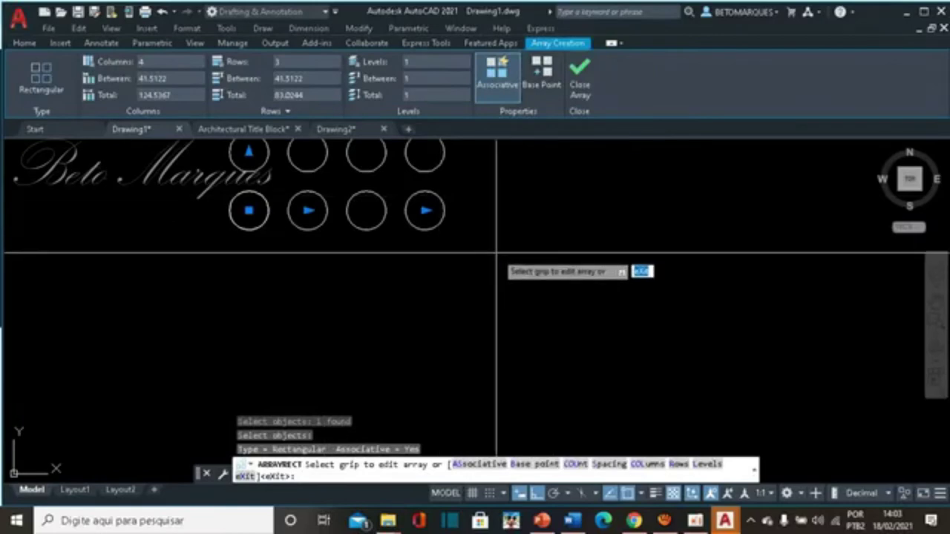
mouse_move(497, 253)
middle_mouse_down()
mouse_move(559, 380)
mouse_move(581, 398)
middle_mouse_up()
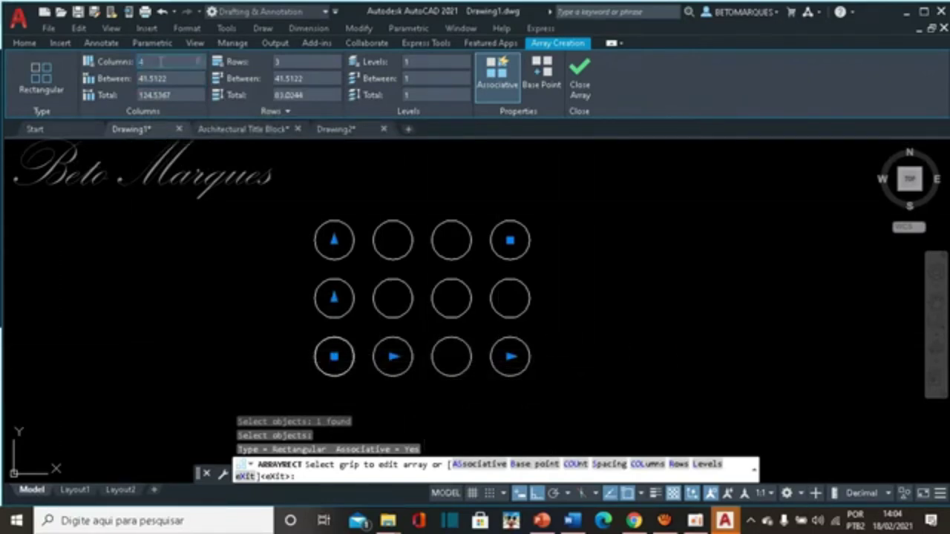
- Change the array's column count to 3, giving a 3×3 grid of nine circles
left_click(161, 62)
type("8")
key("Return")
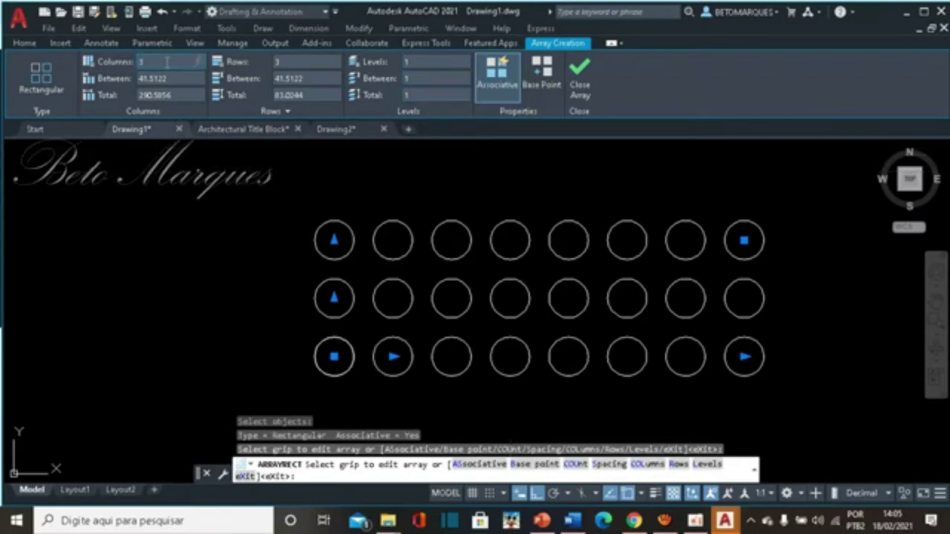
key("Return")
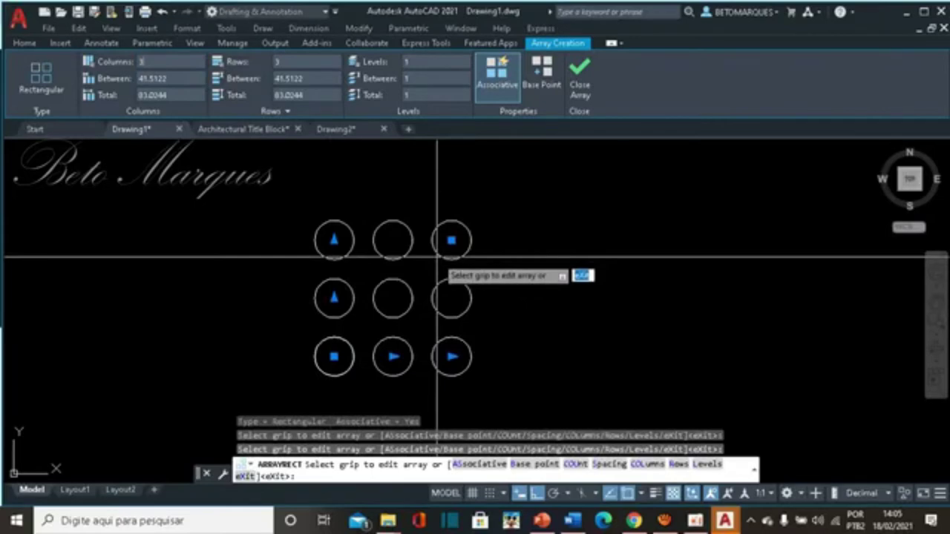
- Finish the array, then lasso-select and erase all nine circles
key("Return")
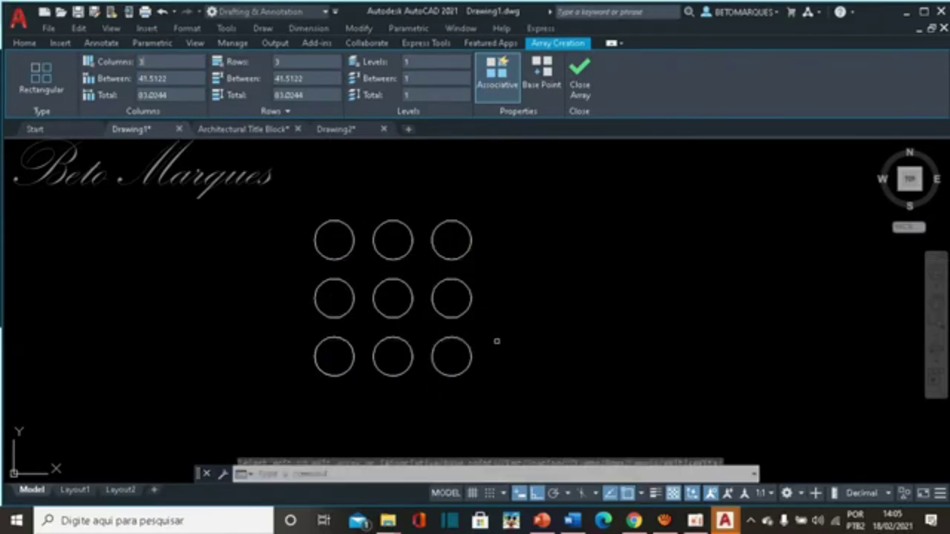
key("Escape")
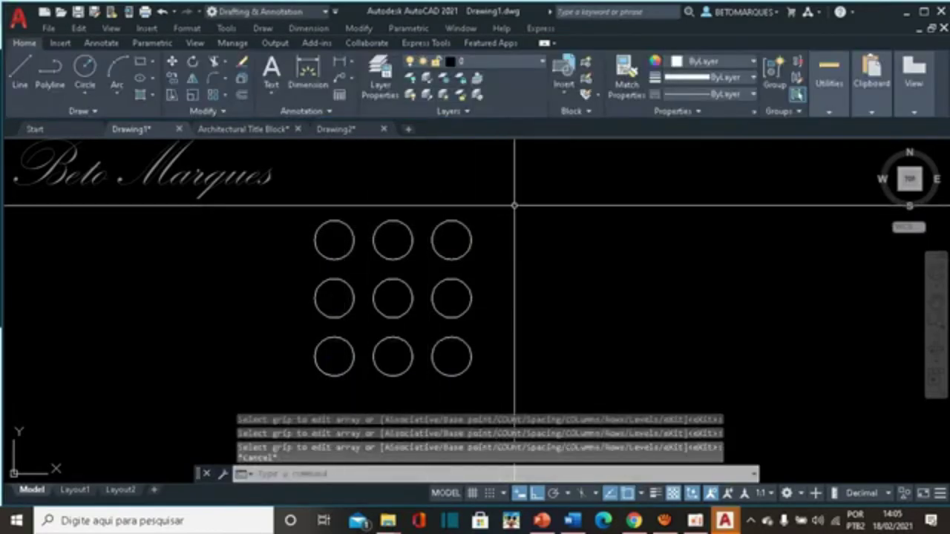
left_click_drag(515, 206, 309, 357)
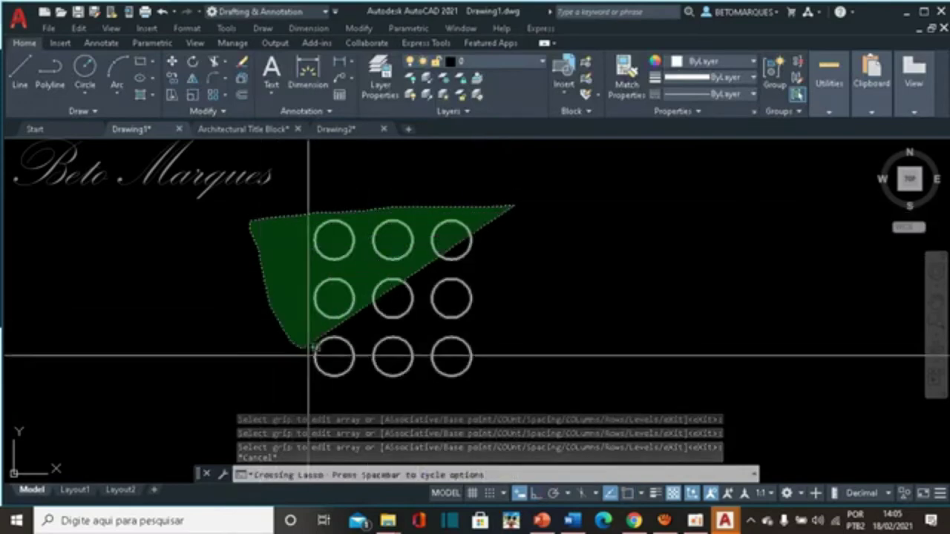
left_click_drag(309, 356, 495, 380)
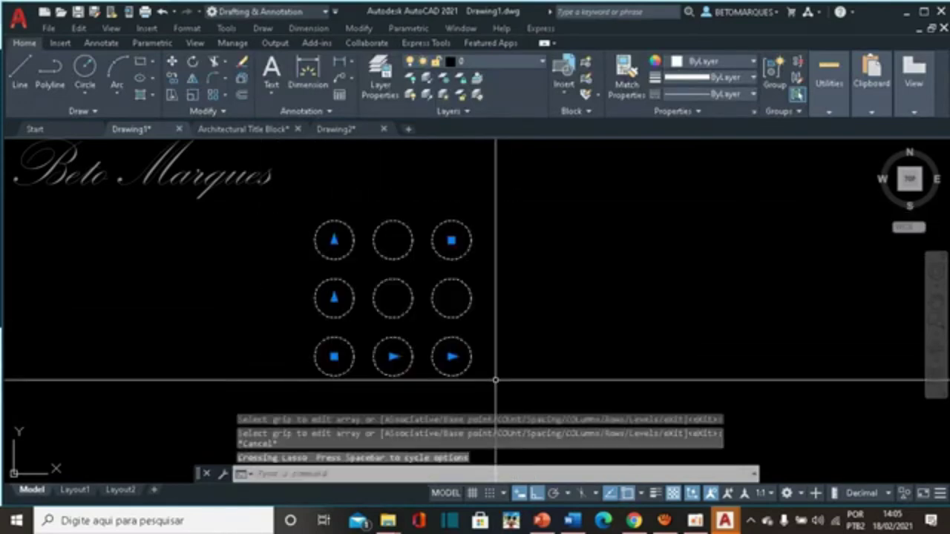
key("Delete")
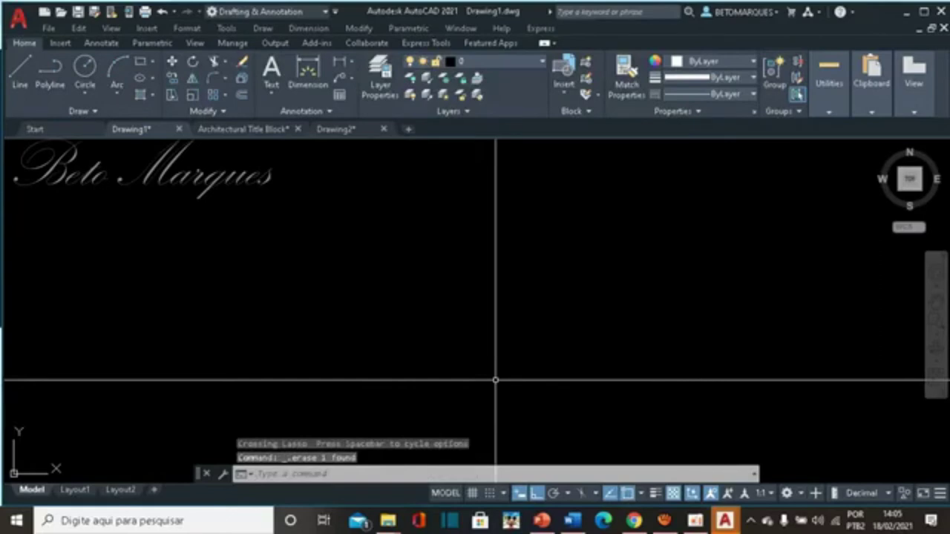
- Start and cancel Path Array and Circle, then expand the Draw panel's extra tools
left_click(225, 94)
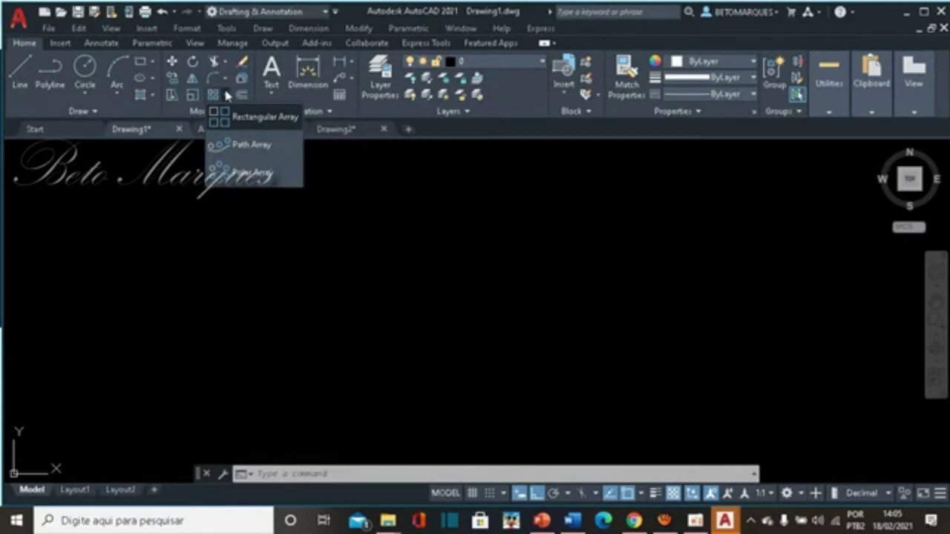
left_click(234, 150)
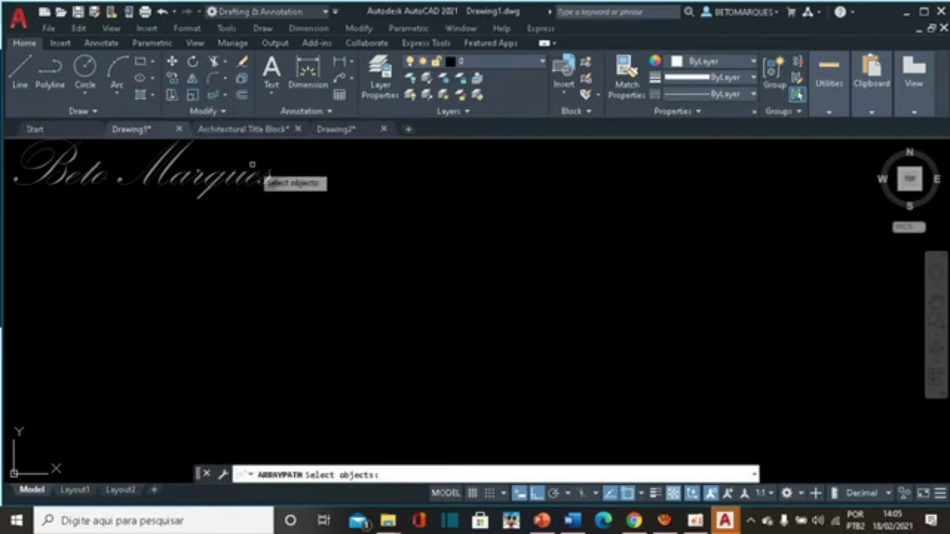
key("Escape")
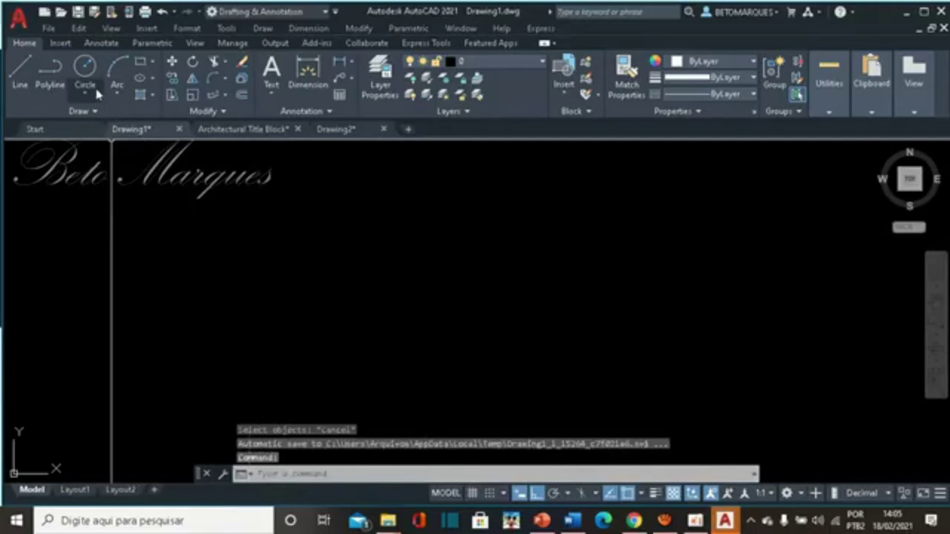
left_click(85, 68)
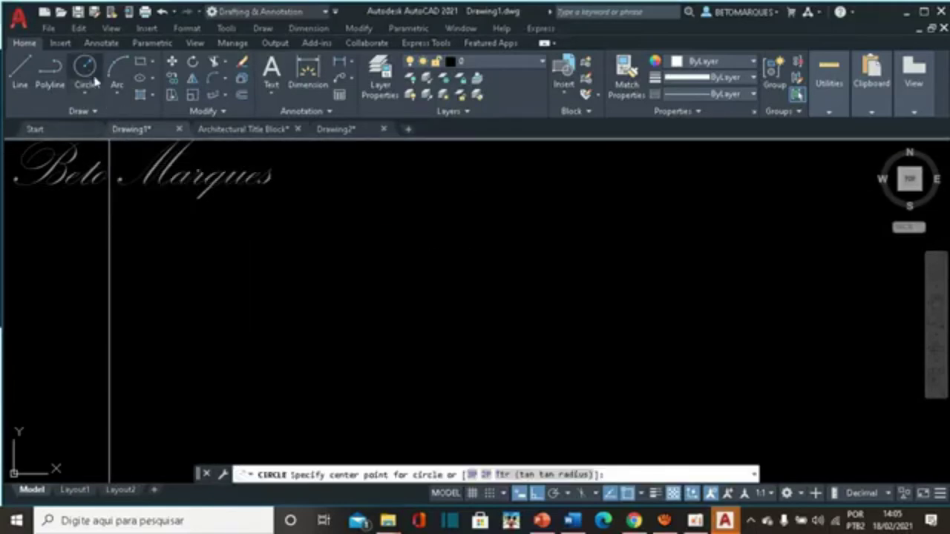
key("Escape")
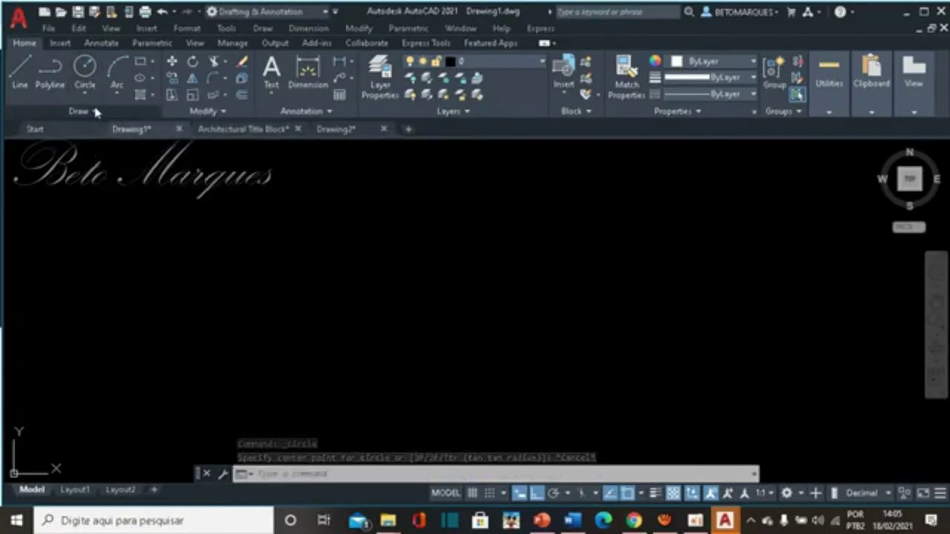
left_click(95, 112)
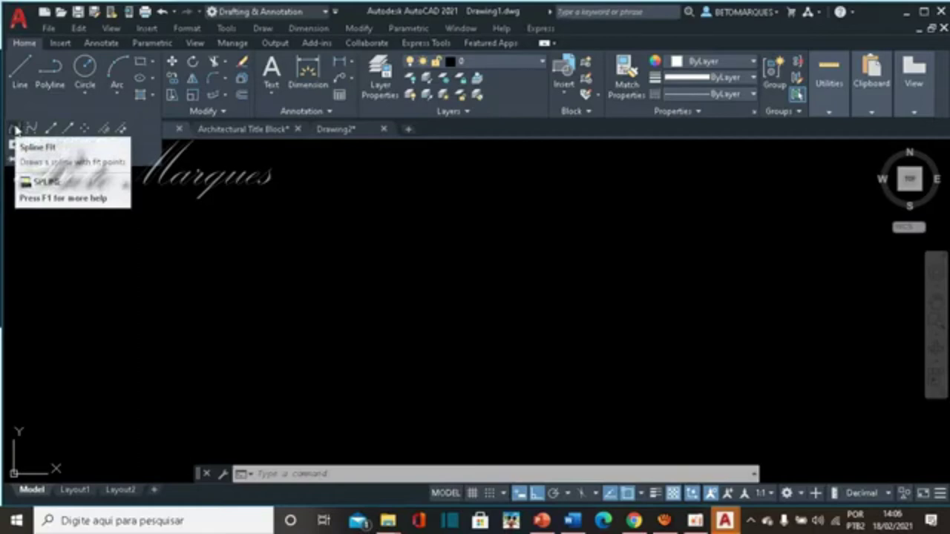
- Start a fit-point spline and place seven wavy fit points across the middle, with Ortho off
left_click(15, 130)
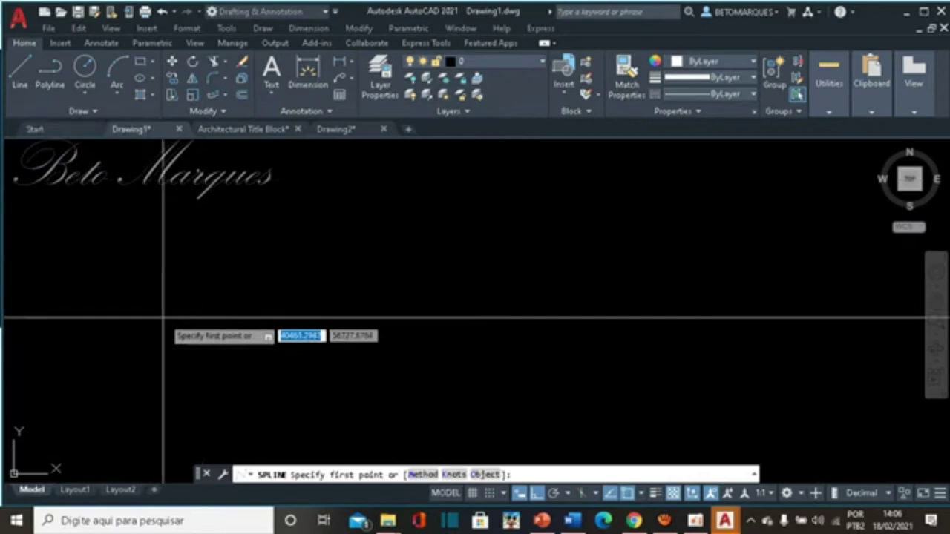
left_click(163, 319)
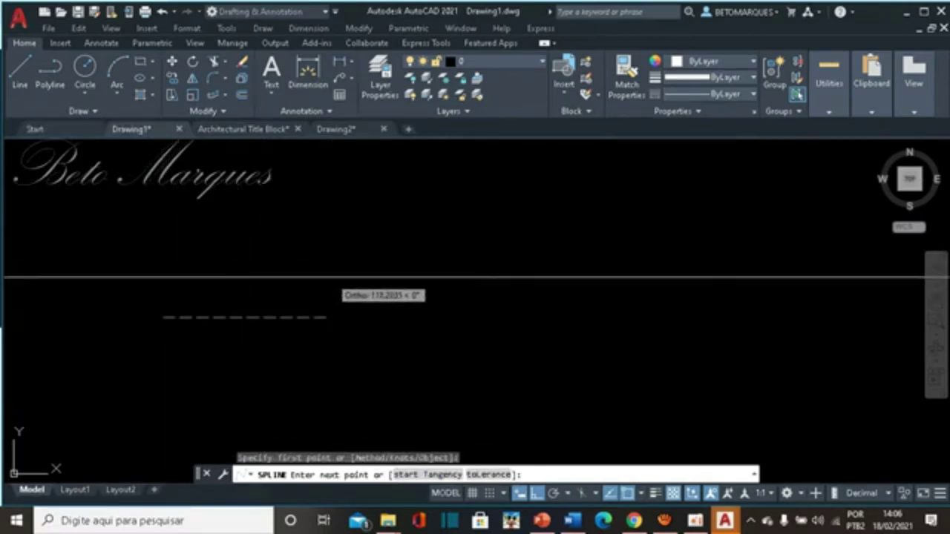
left_click(338, 284)
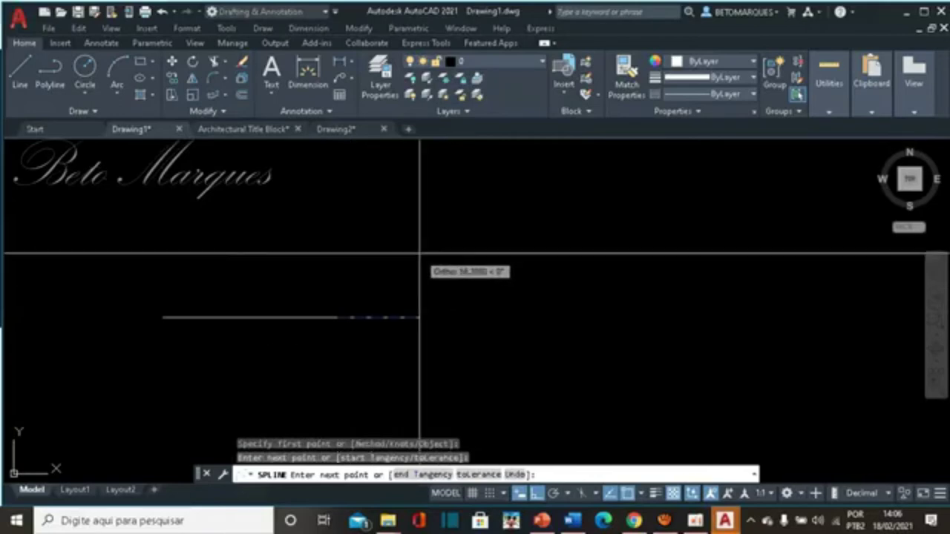
left_click(541, 498)
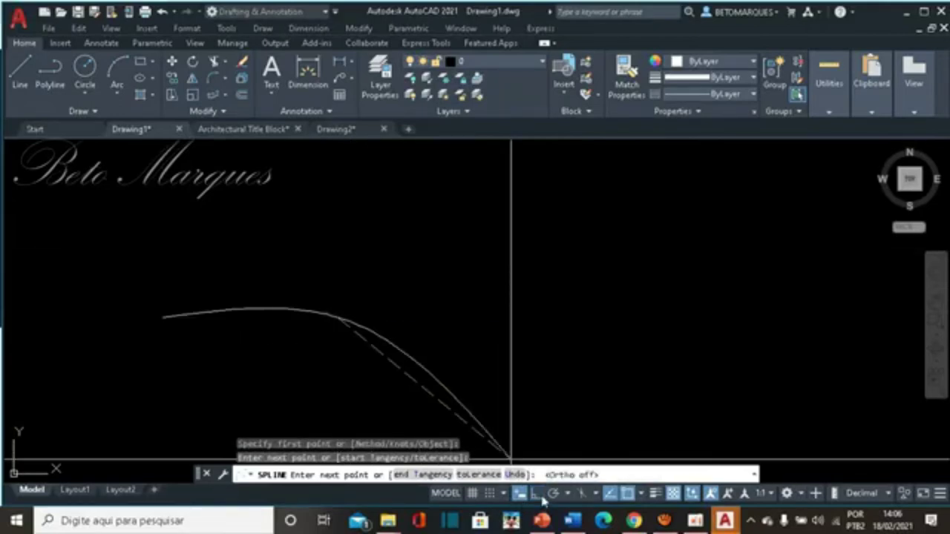
left_click(356, 264)
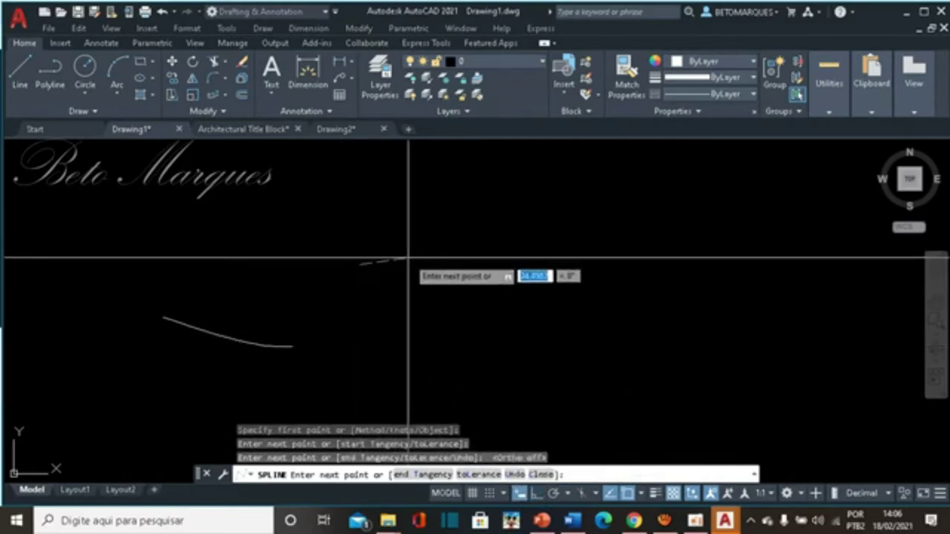
left_click(446, 319)
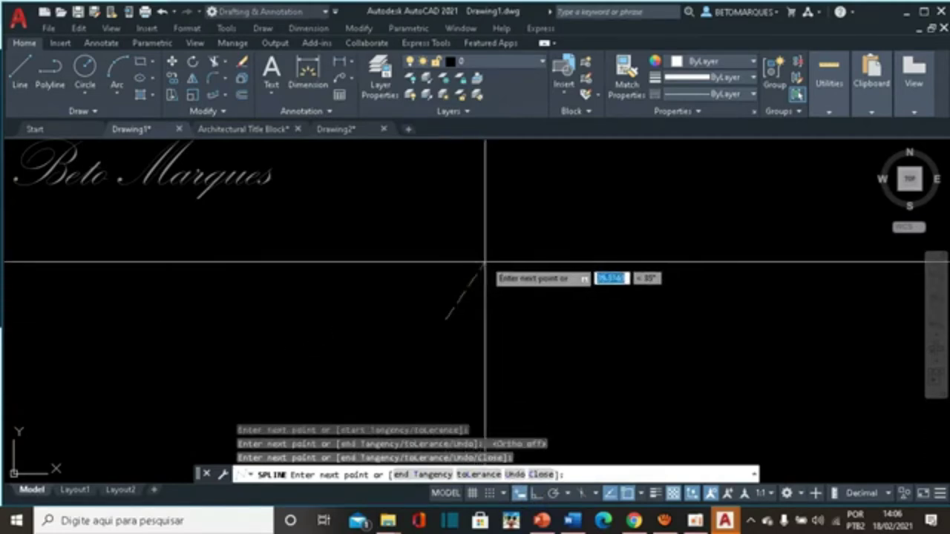
left_click(494, 222)
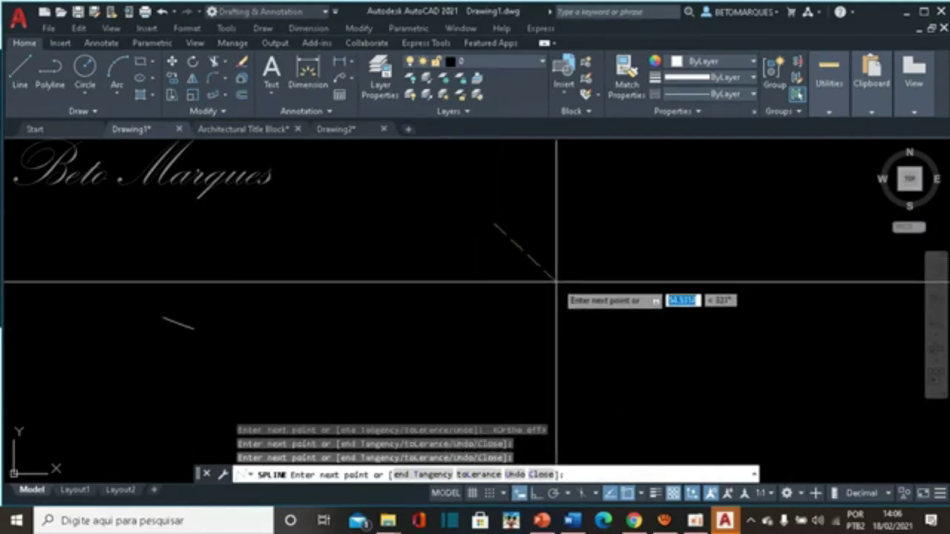
left_click(513, 379)
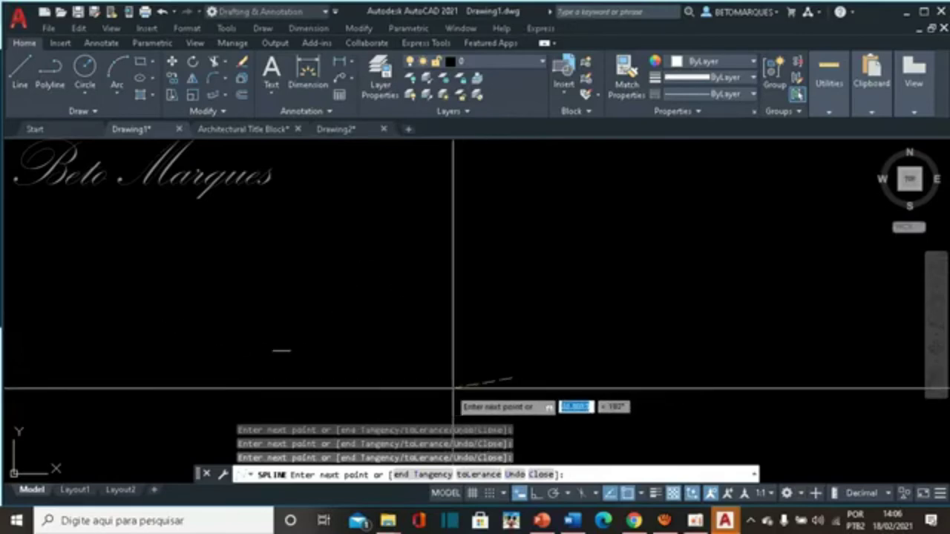
left_click(303, 415)
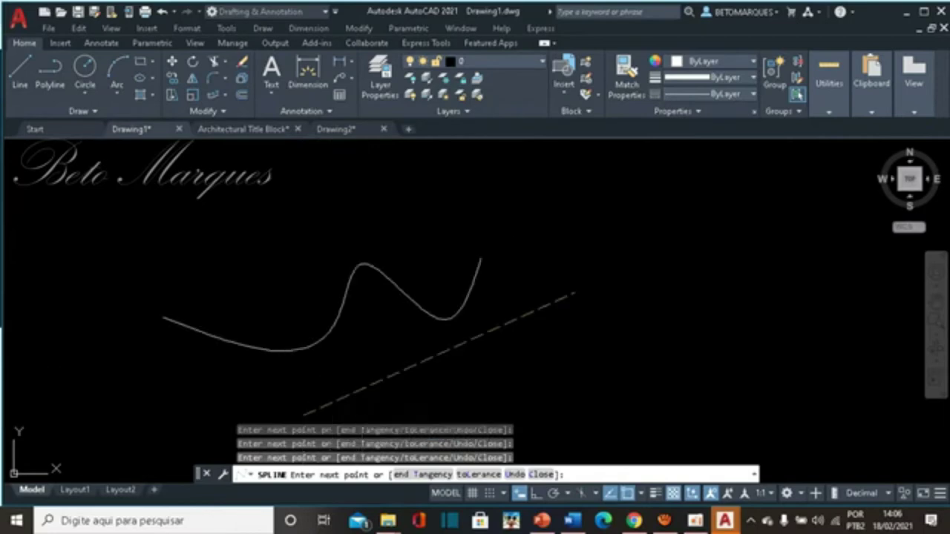
- Pan to see the whole curve, then complete the spline
left_click(937, 300)
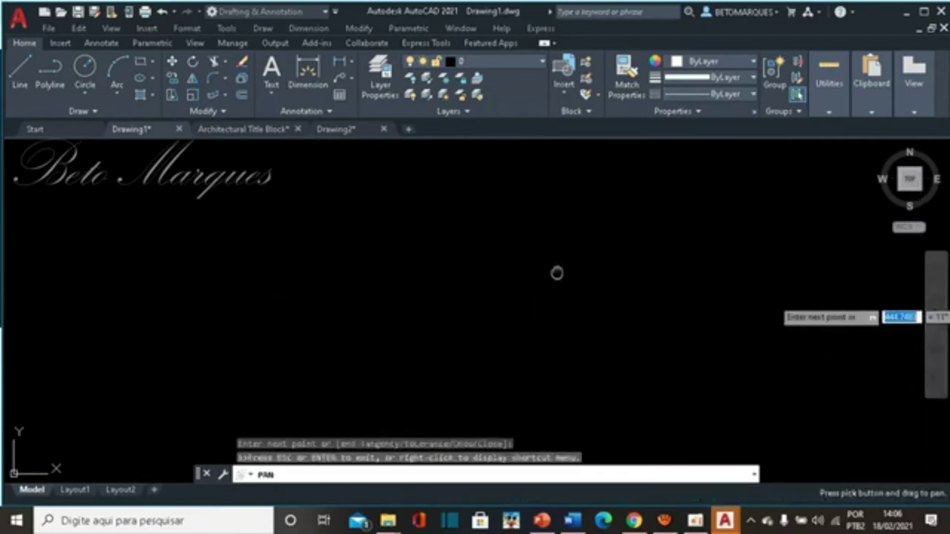
left_click_drag(557, 273, 677, 176)
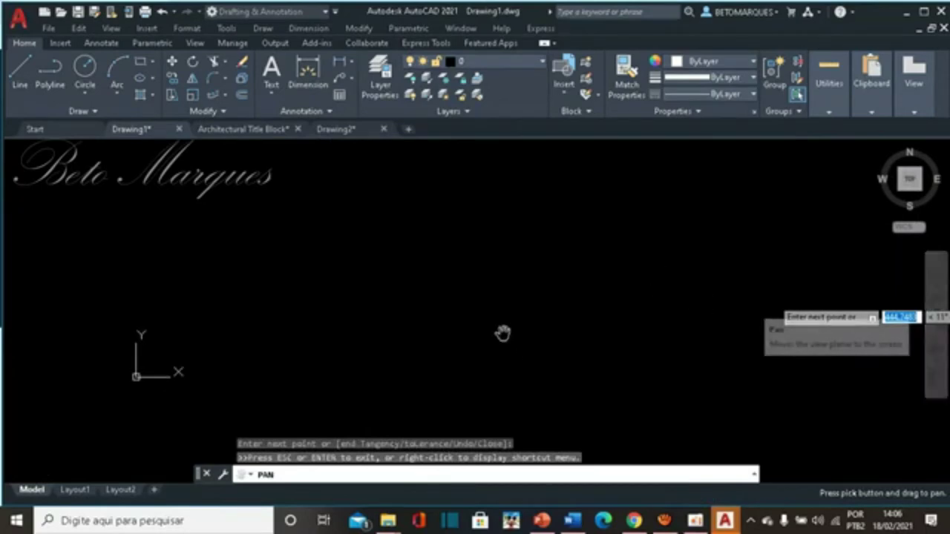
left_click_drag(509, 233, 427, 378)
key("Escape")
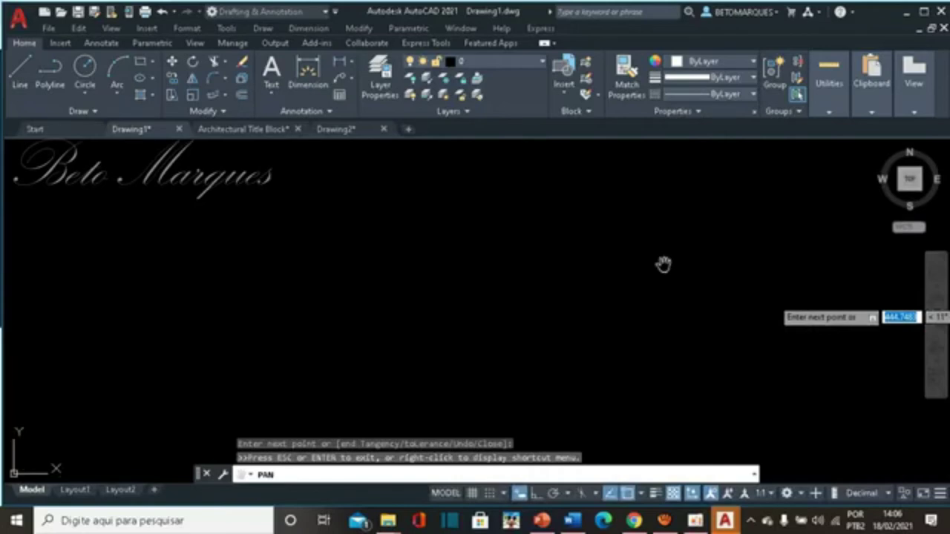
key("Escape")
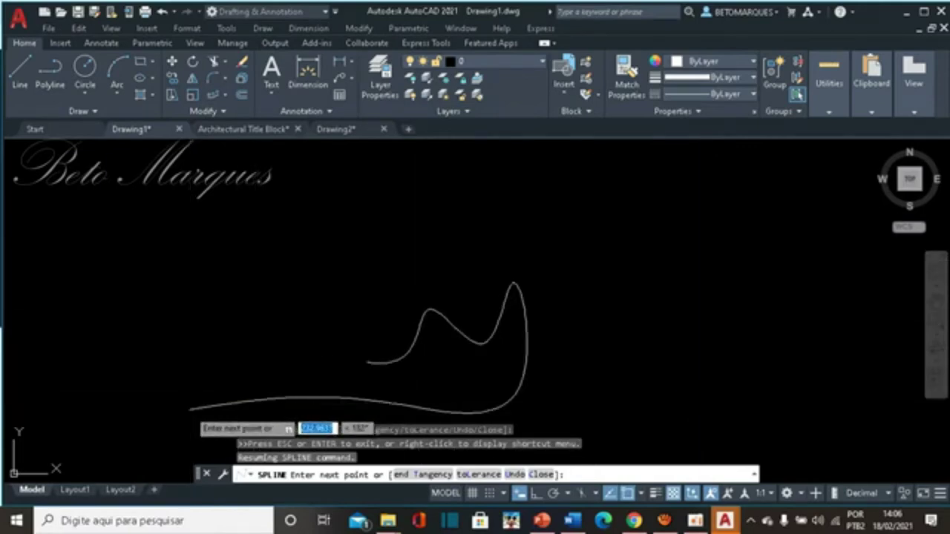
key("Return")
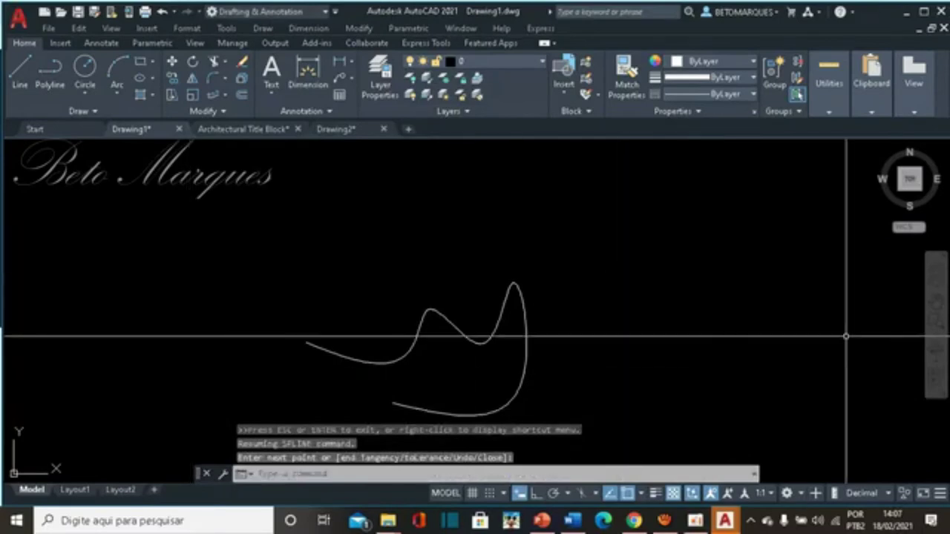
- Draw a small circle centred on the left endpoint of the spline
left_click(936, 303)
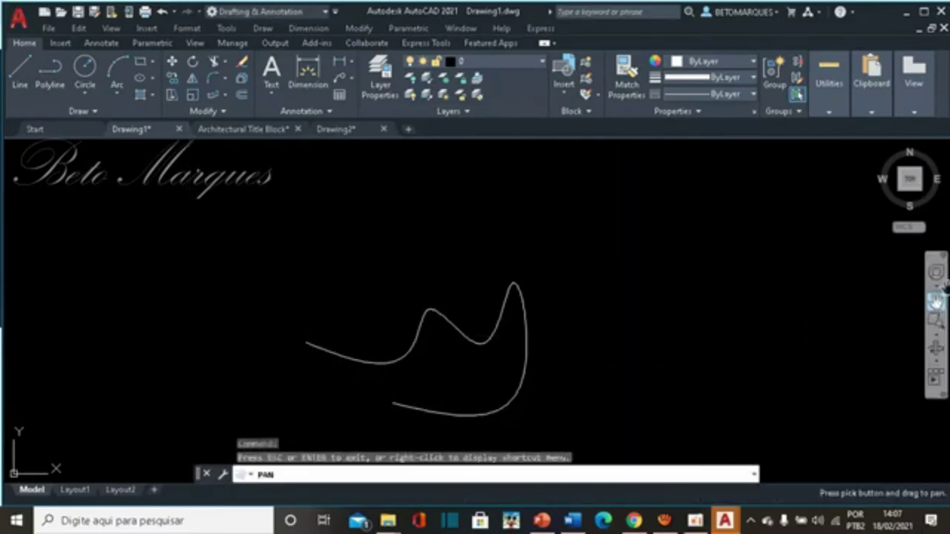
left_click_drag(598, 336, 661, 253)
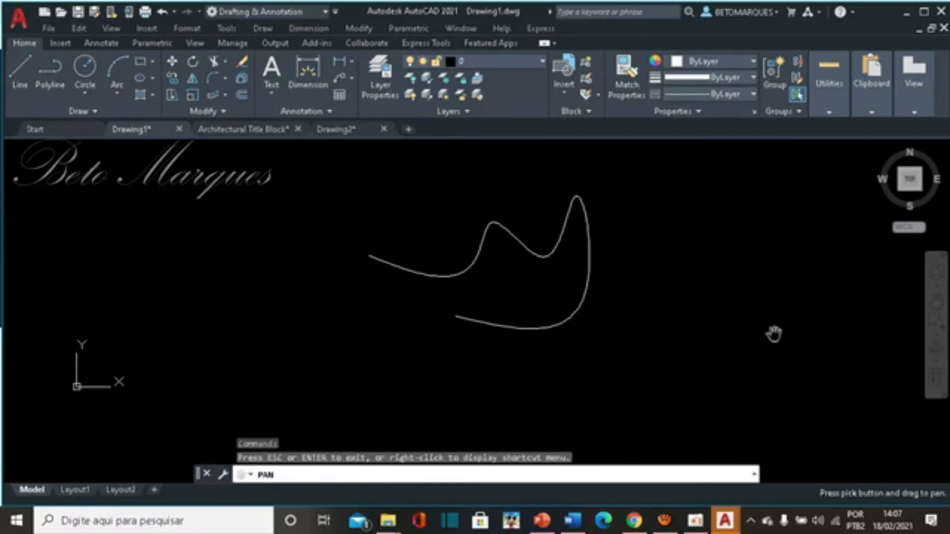
key("Escape")
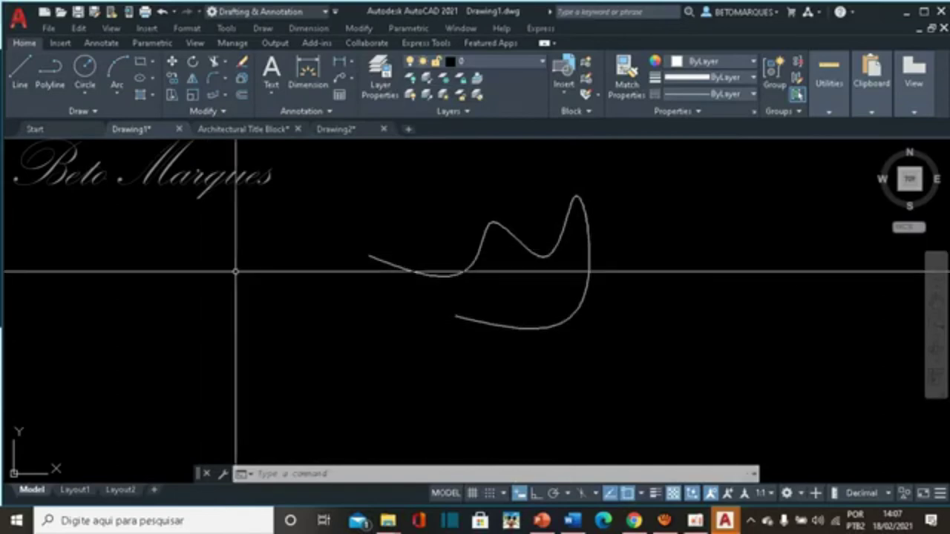
left_click(84, 68)
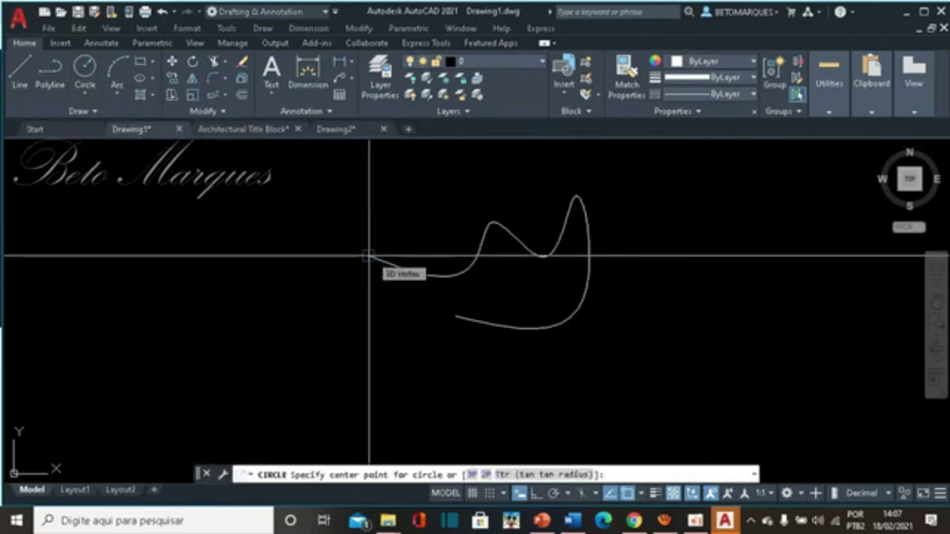
left_click(369, 256)
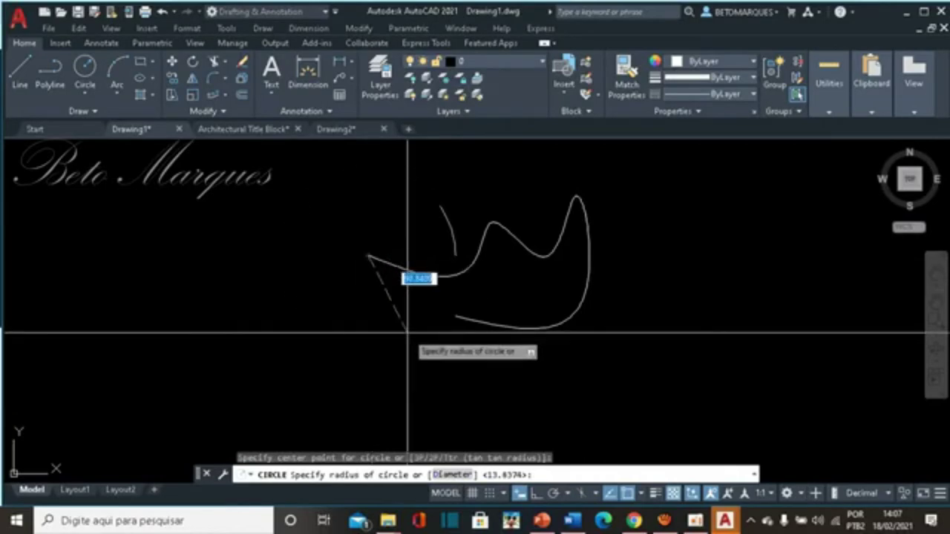
left_click(357, 261)
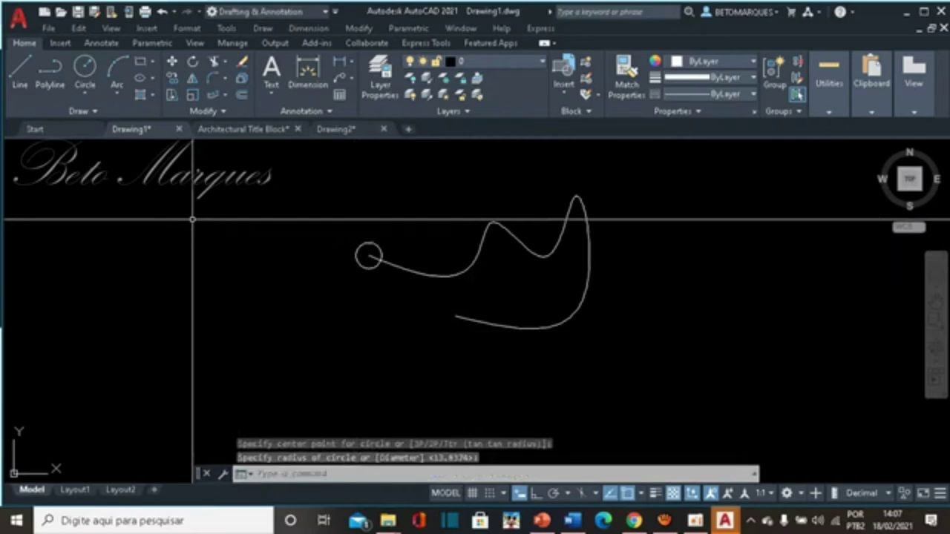
- Path-array the small circle along the spline, producing 15 circles 44.0939 apart
left_click(215, 96)
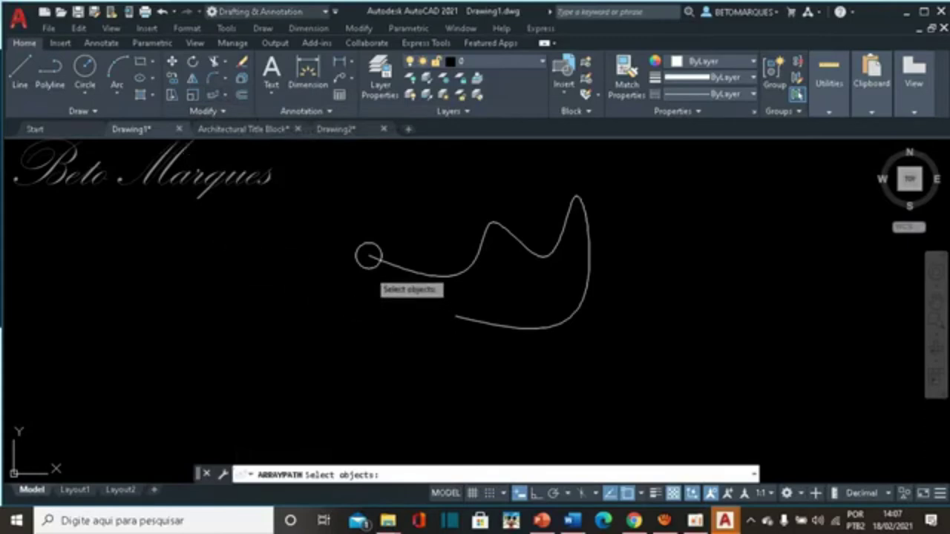
left_click(369, 265)
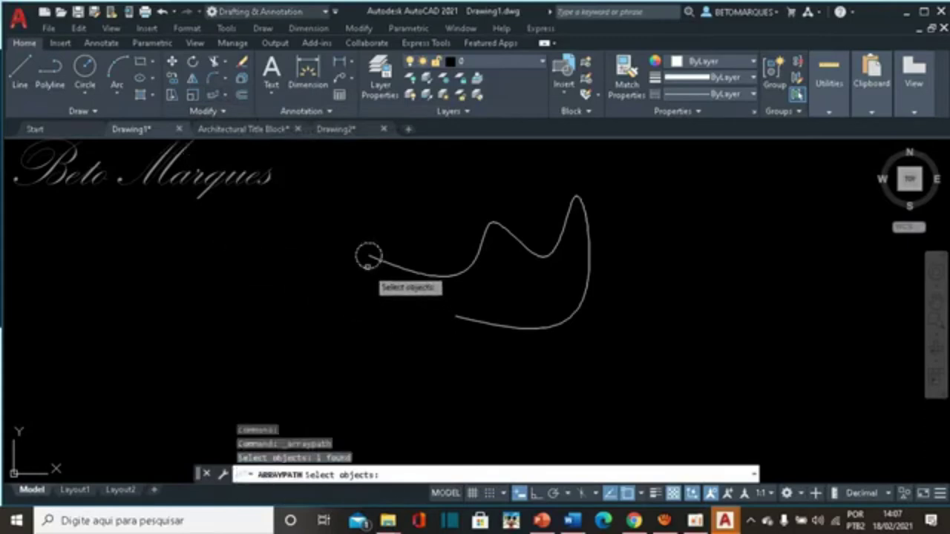
key("Return")
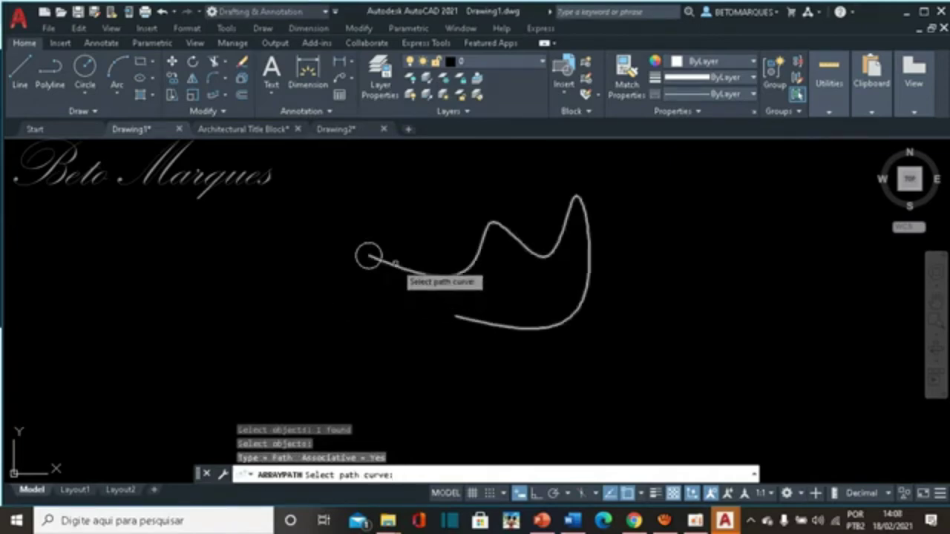
left_click(395, 263)
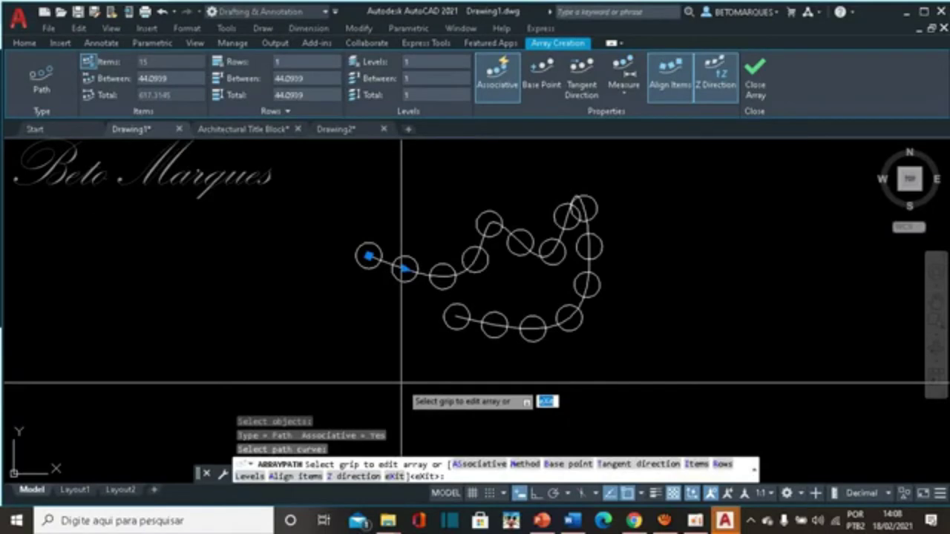
key("Escape")
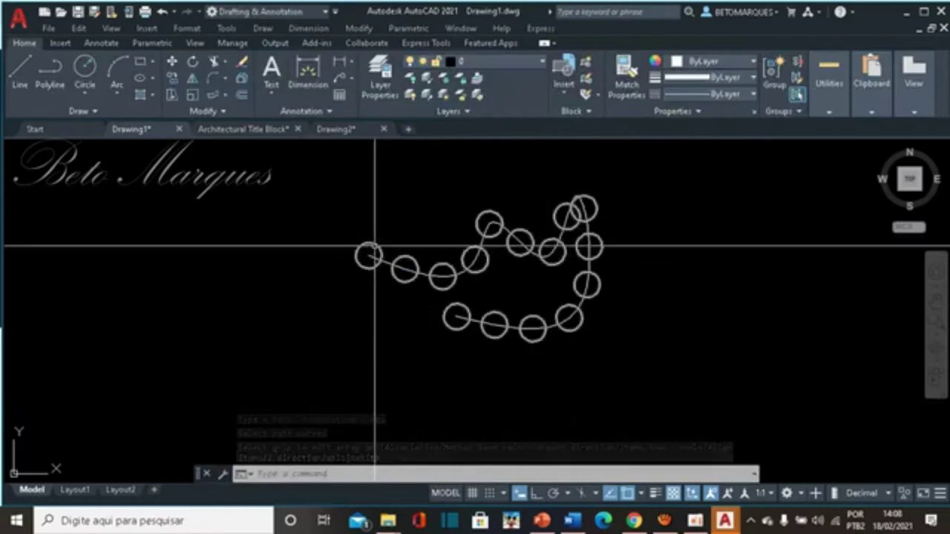
- Switch the path array to Divide spacing with 8 items, spaced 88.3399 apart
left_click(375, 246)
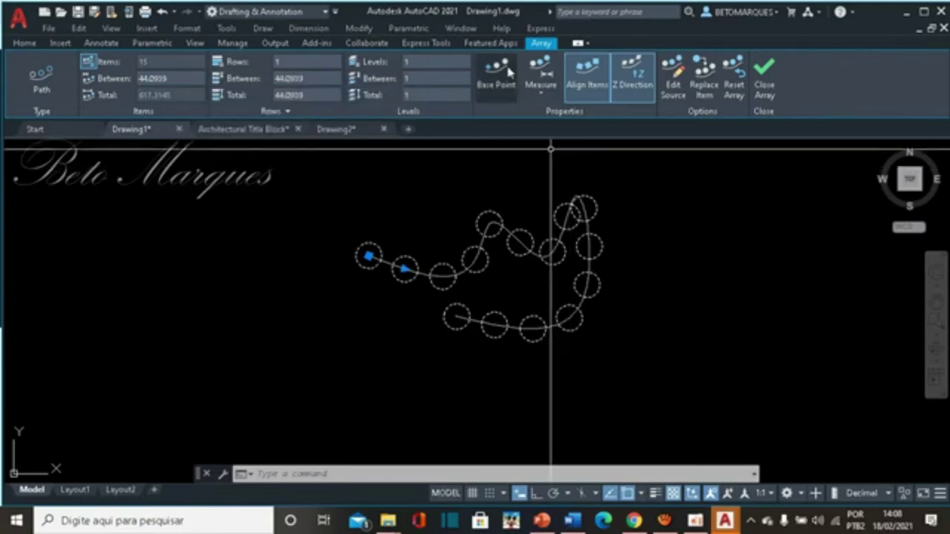
left_click(547, 96)
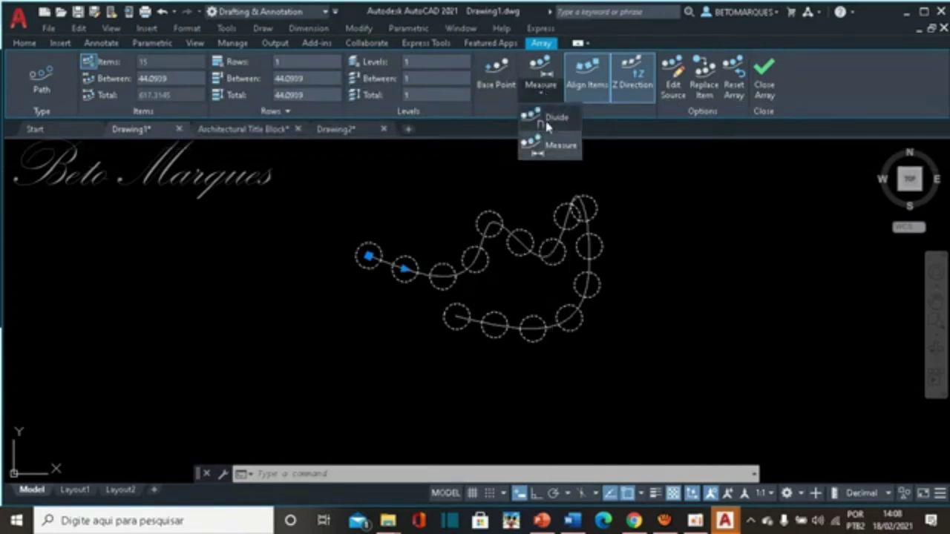
left_click(547, 121)
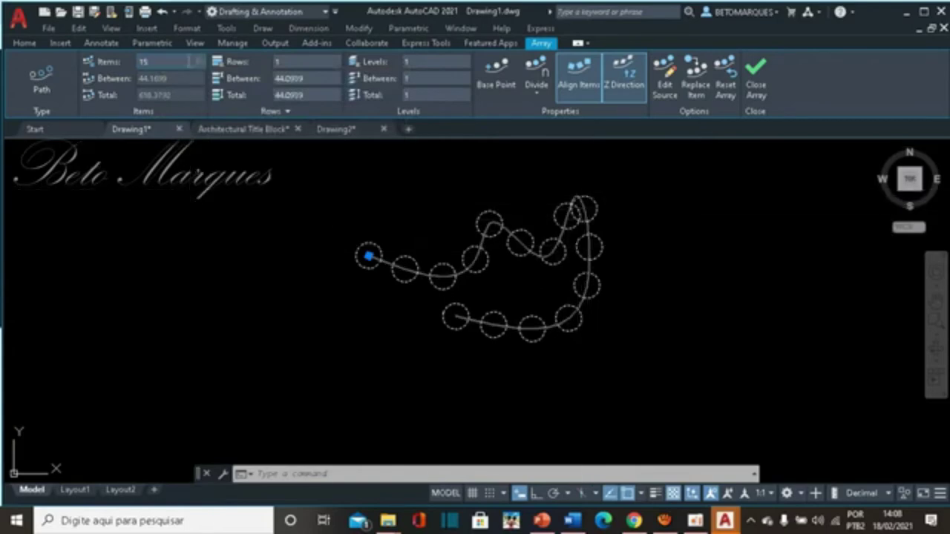
left_click(191, 61)
type("8")
key("Return")
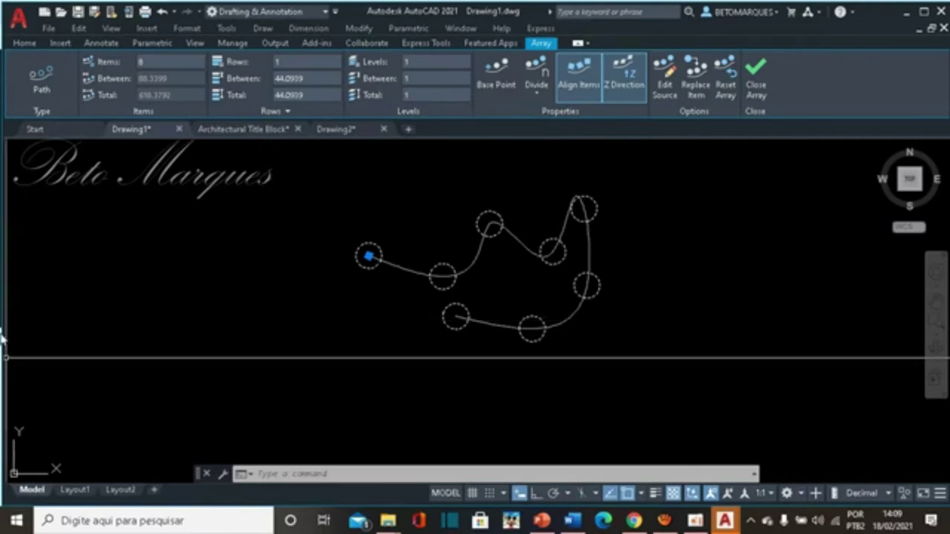
key("Escape")
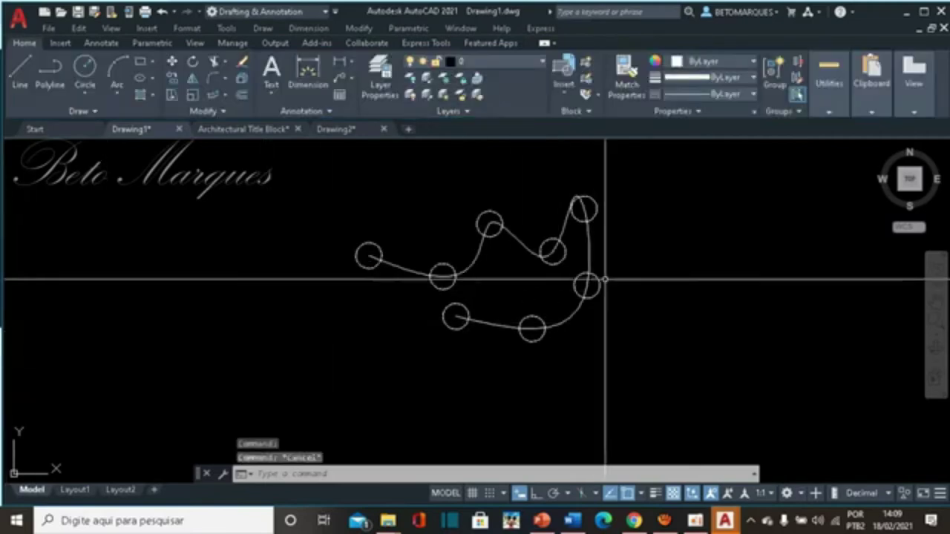
- Erase the spline and its circle array, then start a new circle
mouse_move(704, 165)
left_mouse_down()
mouse_move(301, 238)
mouse_move(593, 375)
left_mouse_up()
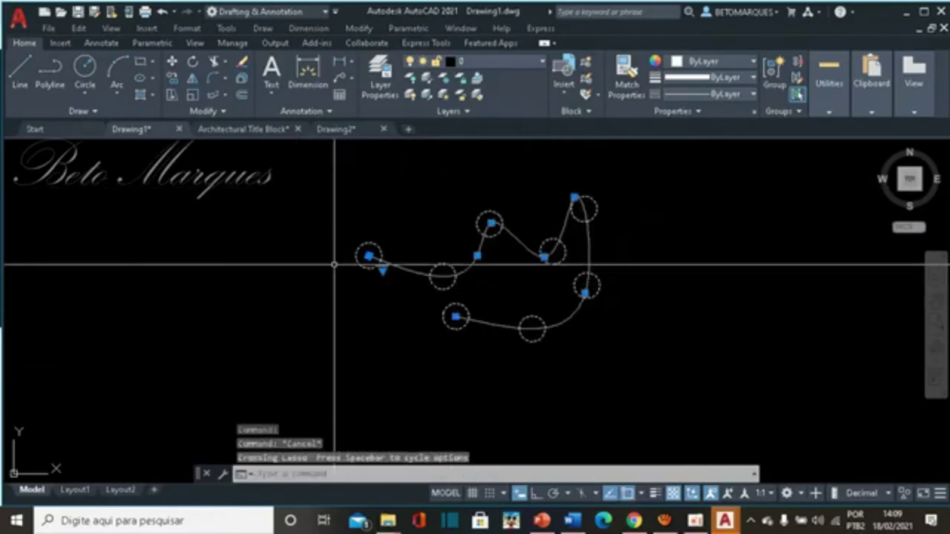
key("Delete")
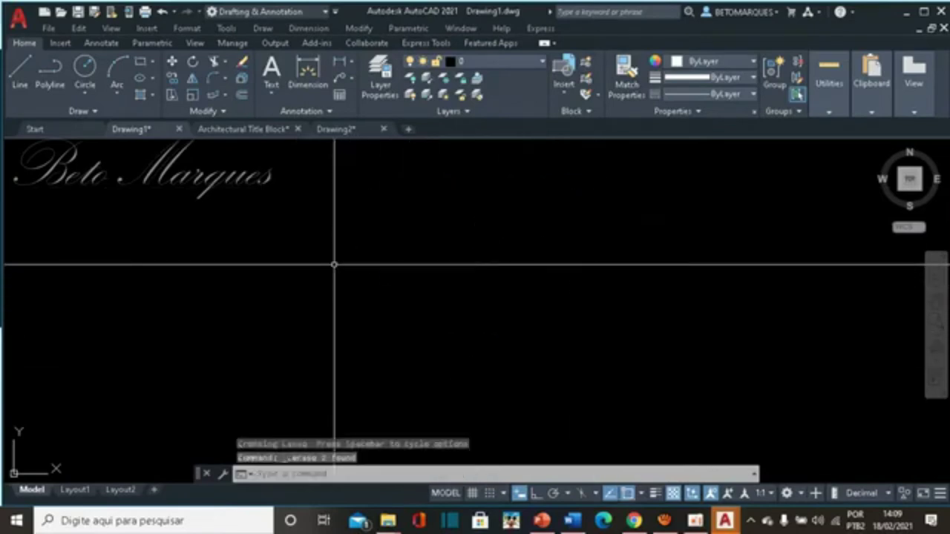
left_click(84, 67)
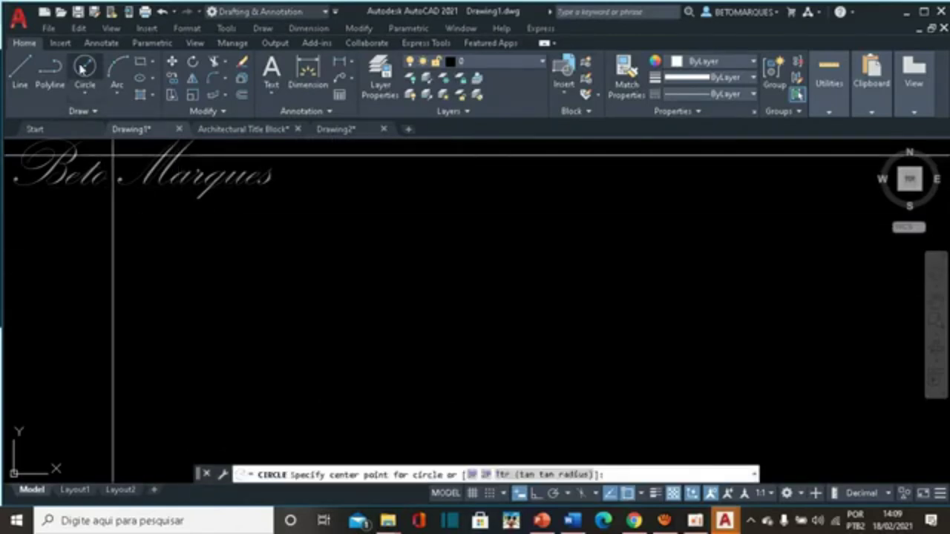
- Place the large circle's centre, set its radius, and pan to recentre it
left_click(445, 252)
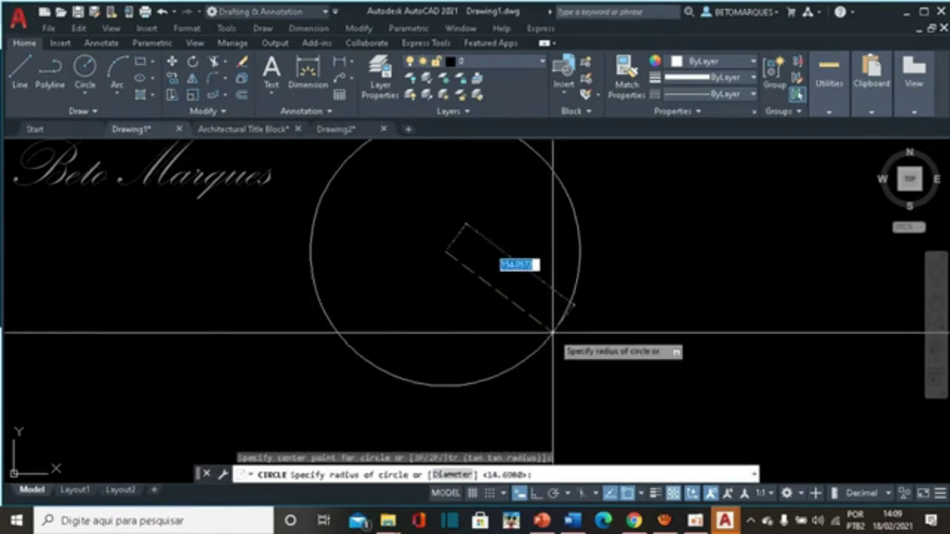
left_click(553, 332)
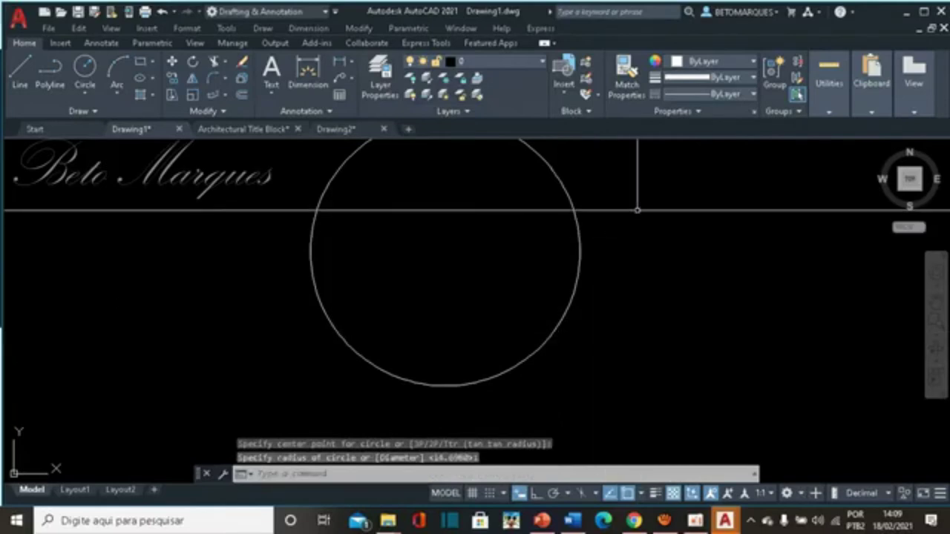
middle_click_drag(636, 210, 660, 252)
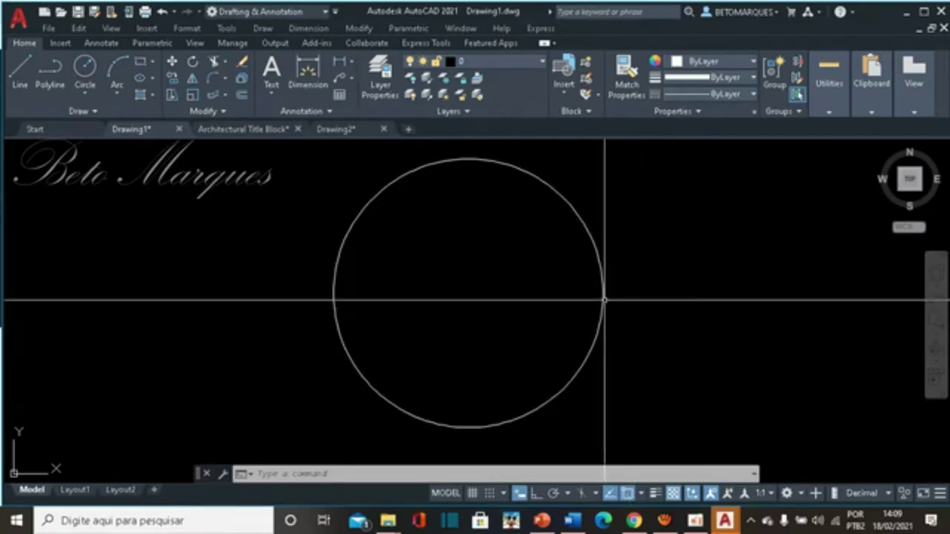
- Cancel the stray selection window and show the object snap mode list
left_click(721, 276)
key("Escape")
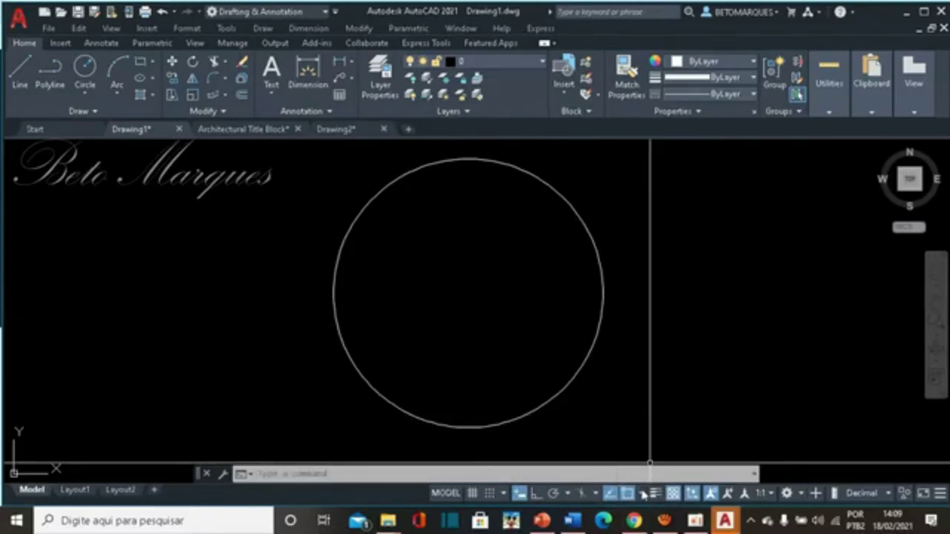
left_click(642, 493)
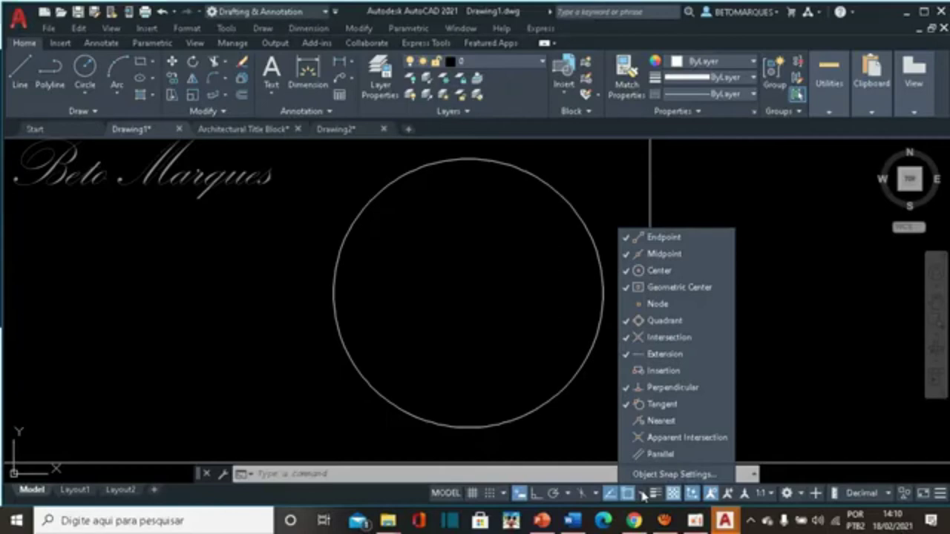
- Enable the Nearest object snap, close the list, and start a new circle
left_click(640, 423)
left_click(807, 327)
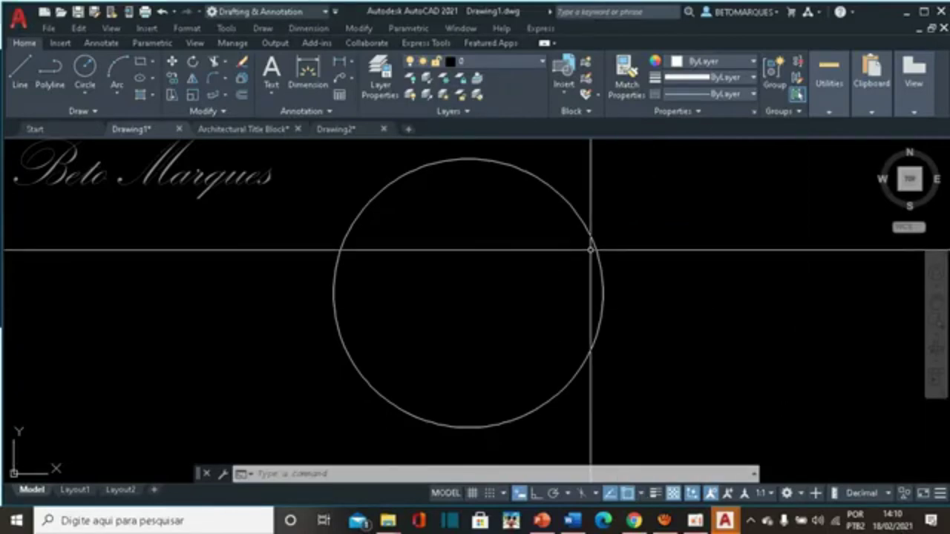
left_click(445, 299)
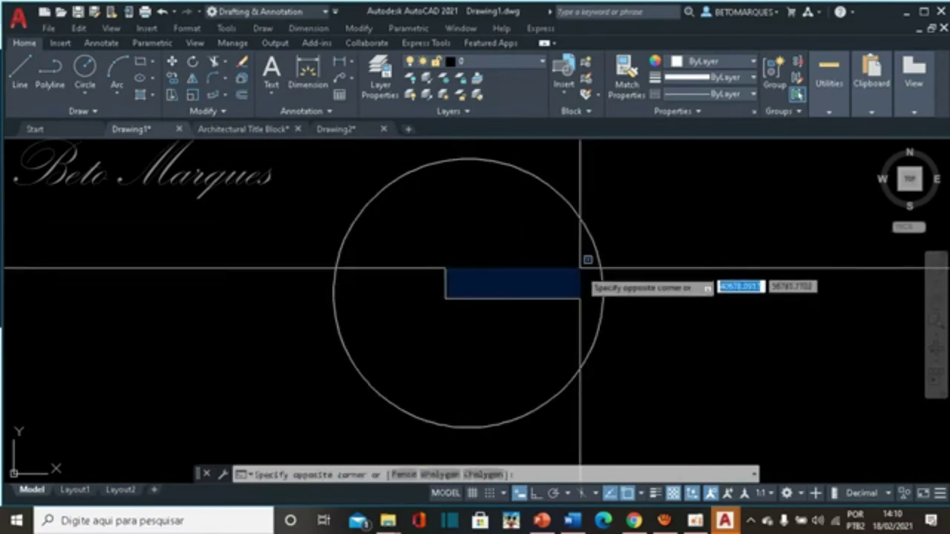
left_click(576, 269)
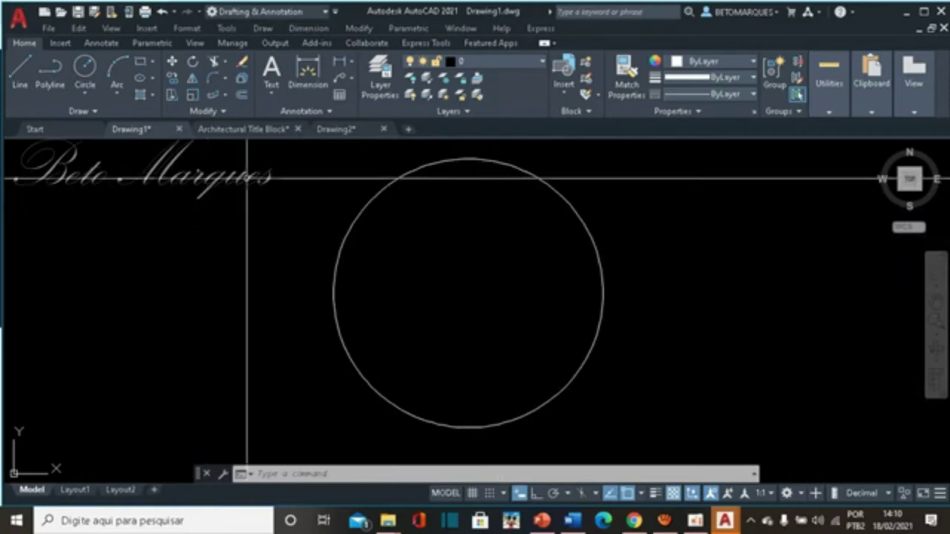
left_click(88, 67)
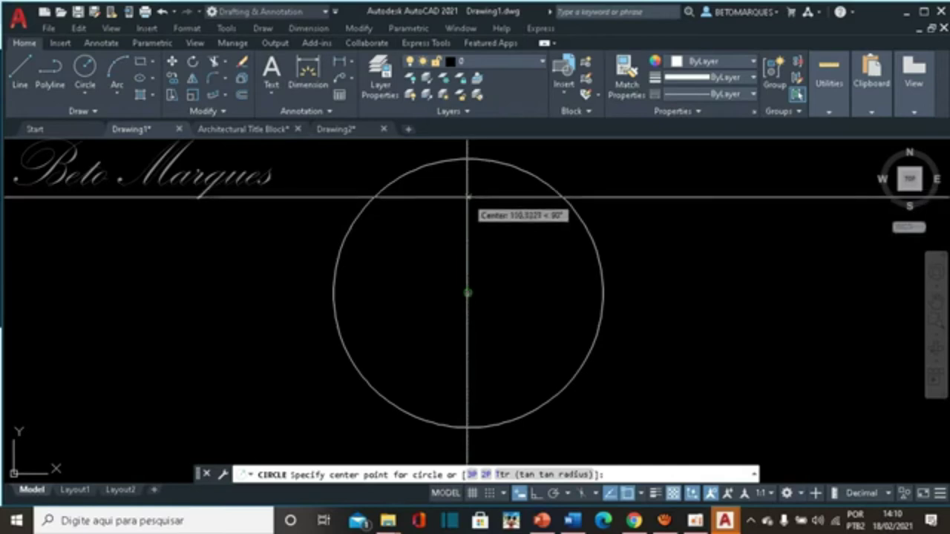
- Draw a small circle just below the large circle's top, directly above its centre, then show the array types
left_click(467, 197)
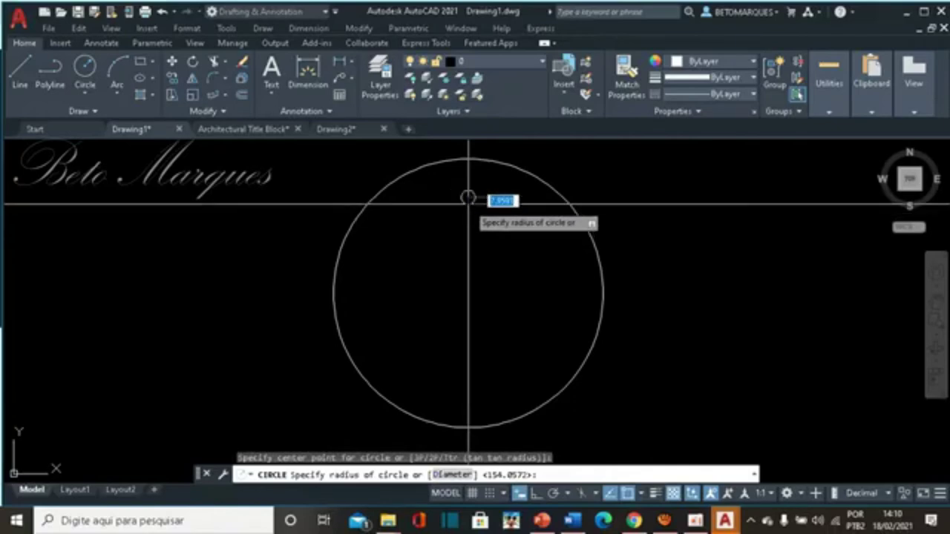
left_click(468, 202)
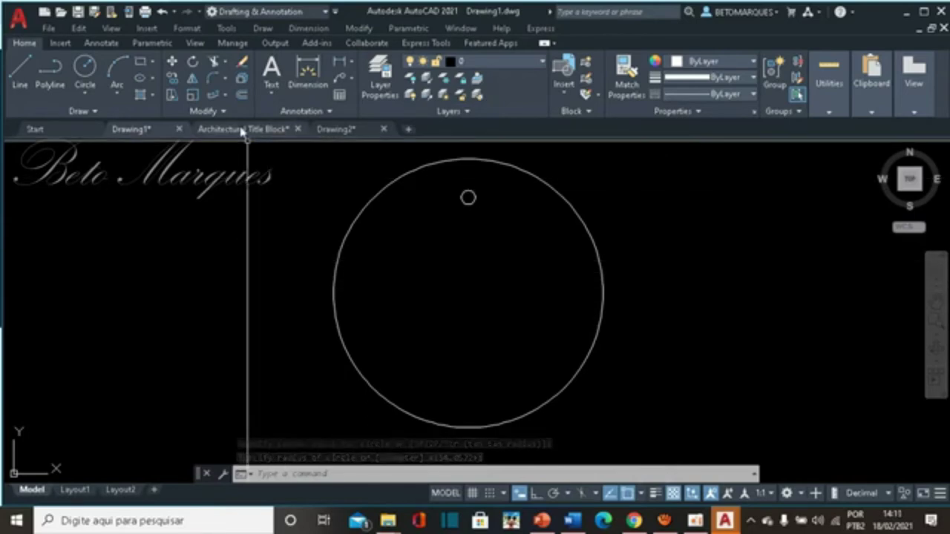
left_click(226, 95)
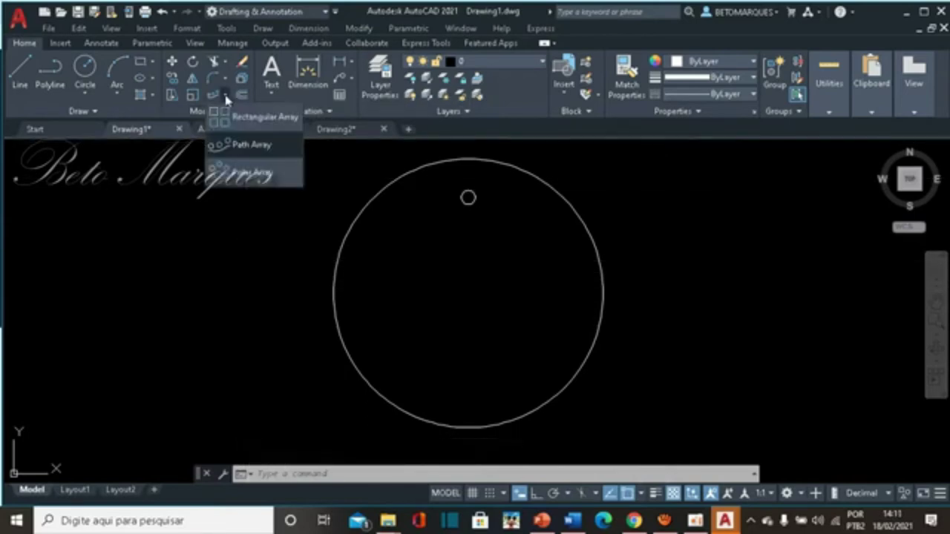
- Polar-array the small circle around the large circle's centre, giving six circles over 360°
left_click(230, 173)
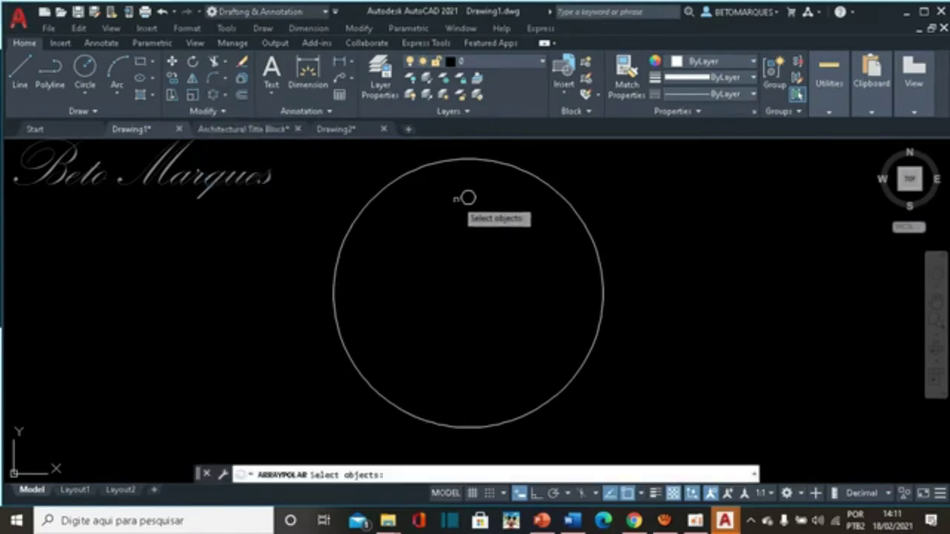
left_click(468, 198)
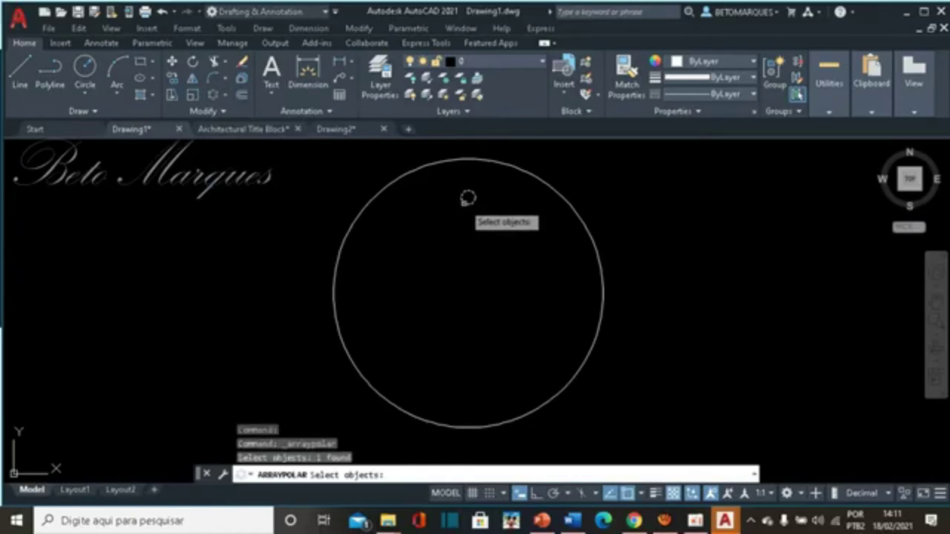
key("Return")
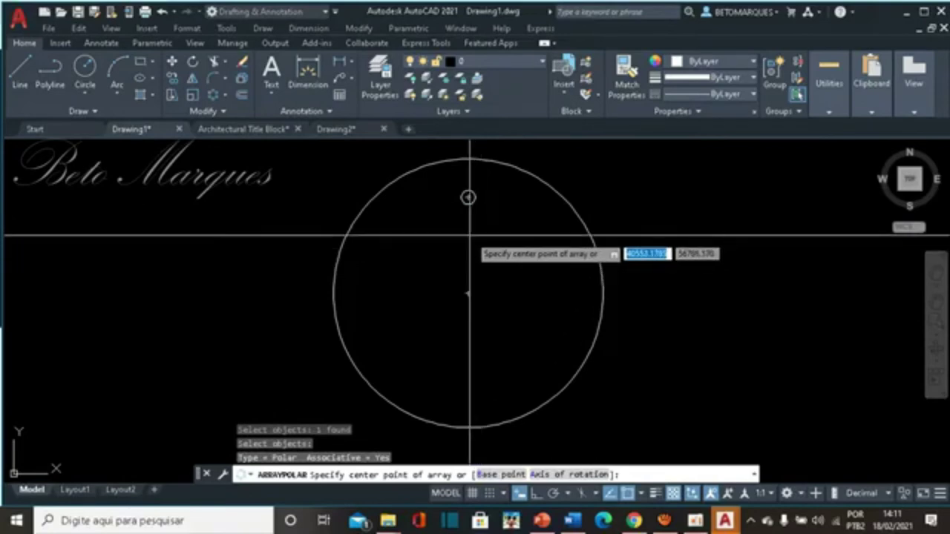
left_click(467, 293)
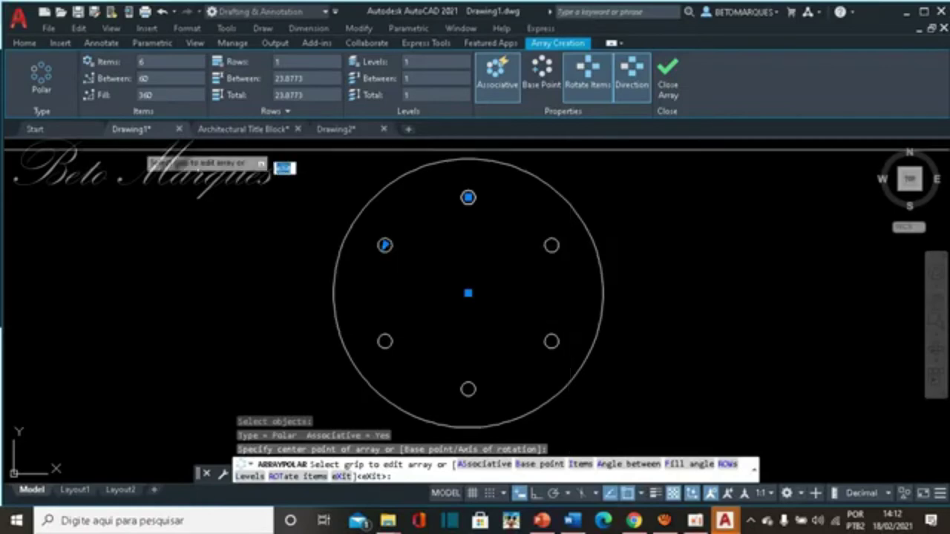
- Set the polar array to 7 items with a 180° fill angle
left_click(162, 62)
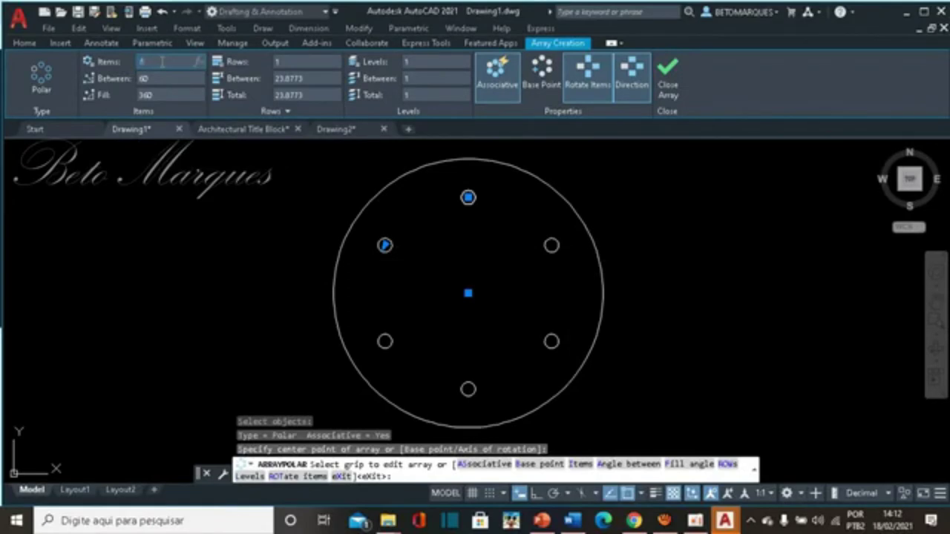
type("7")
key("Return")
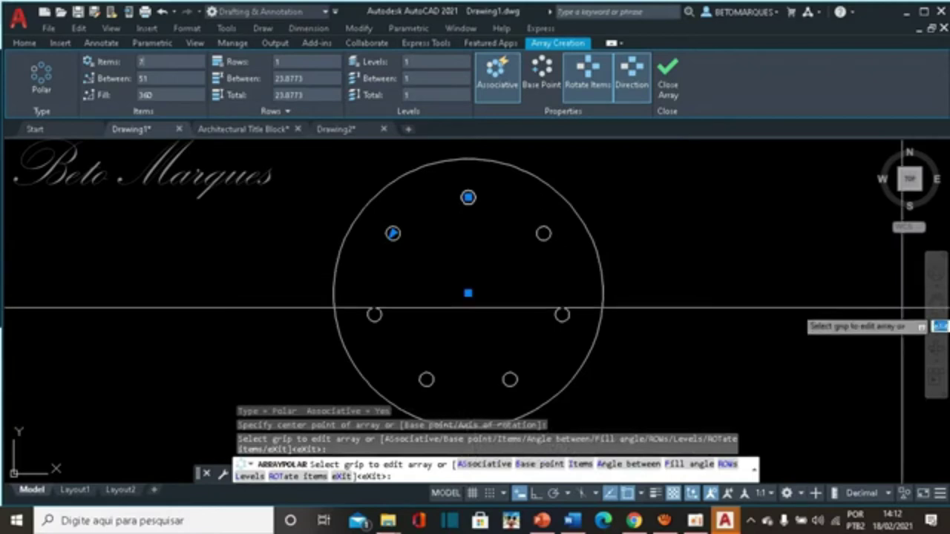
scroll(633, 243, "down", 2)
scroll(632, 243, "up", 2)
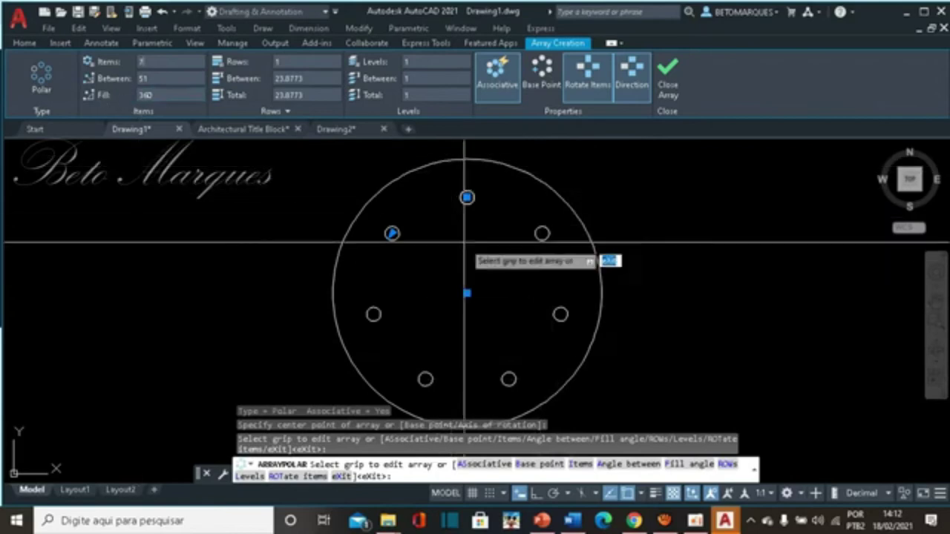
left_click(179, 93)
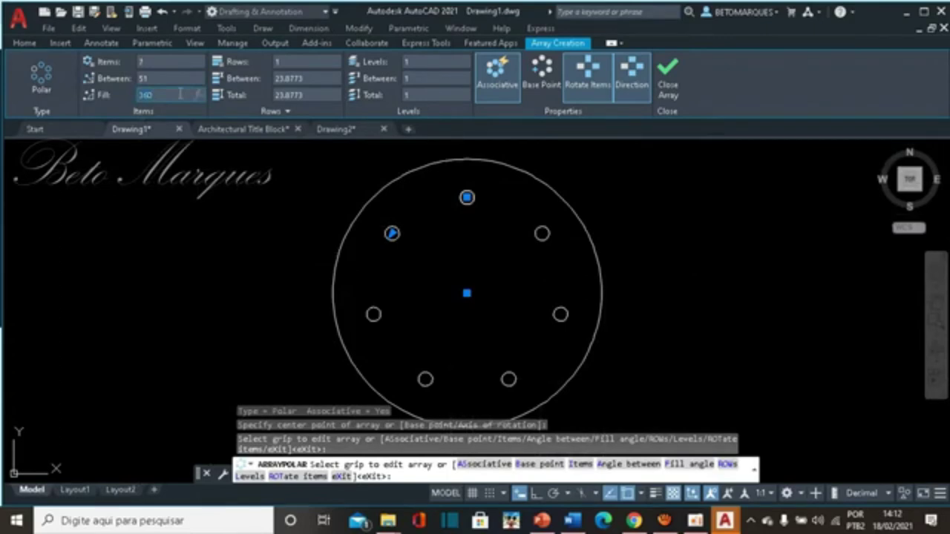
type("180")
key("Return")
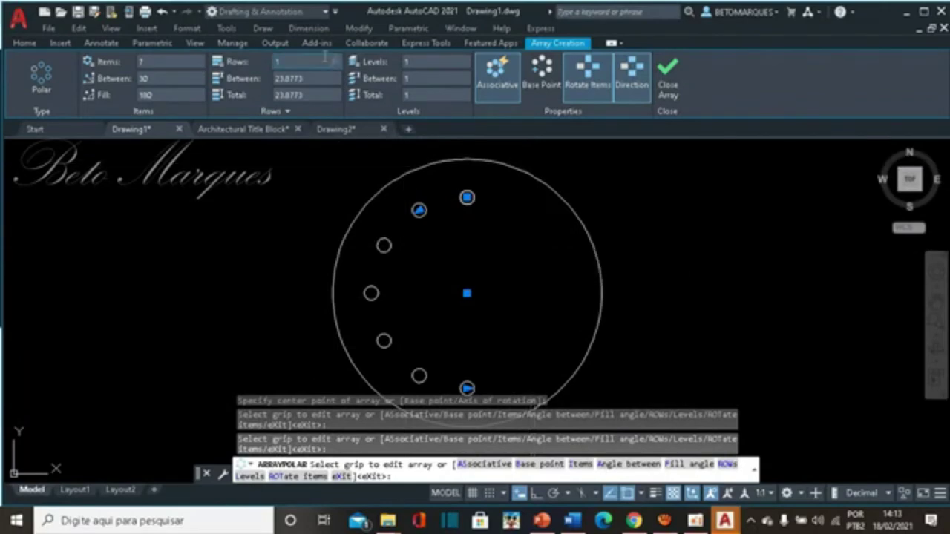
- Set the array's Rows to 2 and its Fill to 90°, forming a quarter arc
type("2")
key("Return")
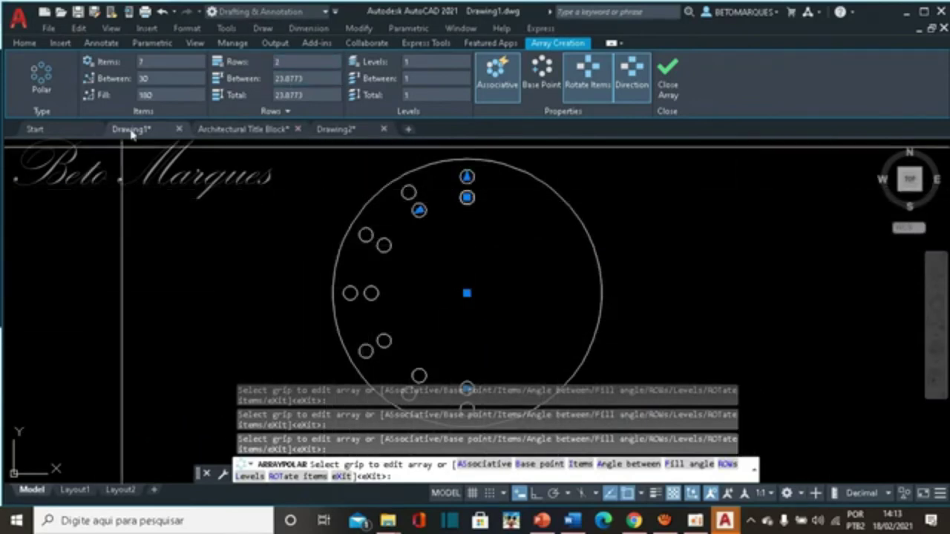
left_click(163, 95)
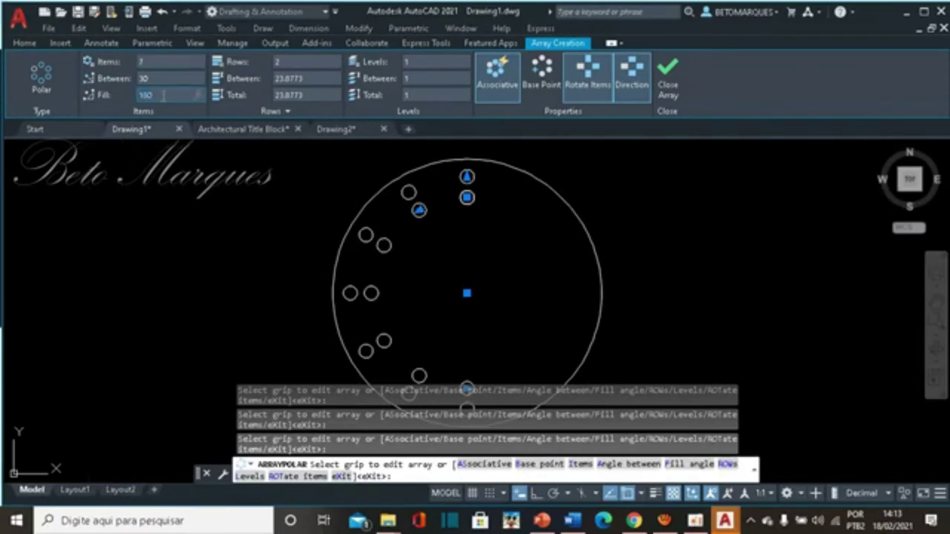
type("90")
key("Return")
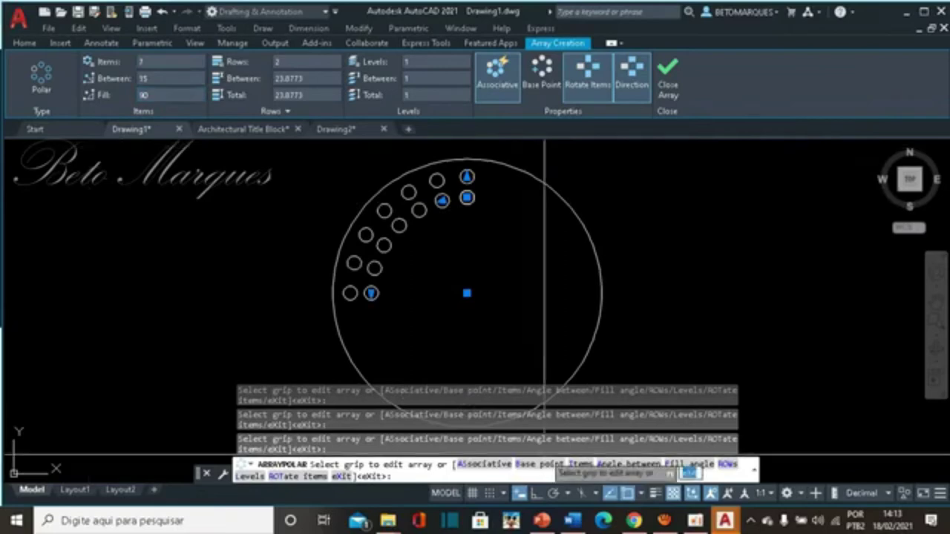
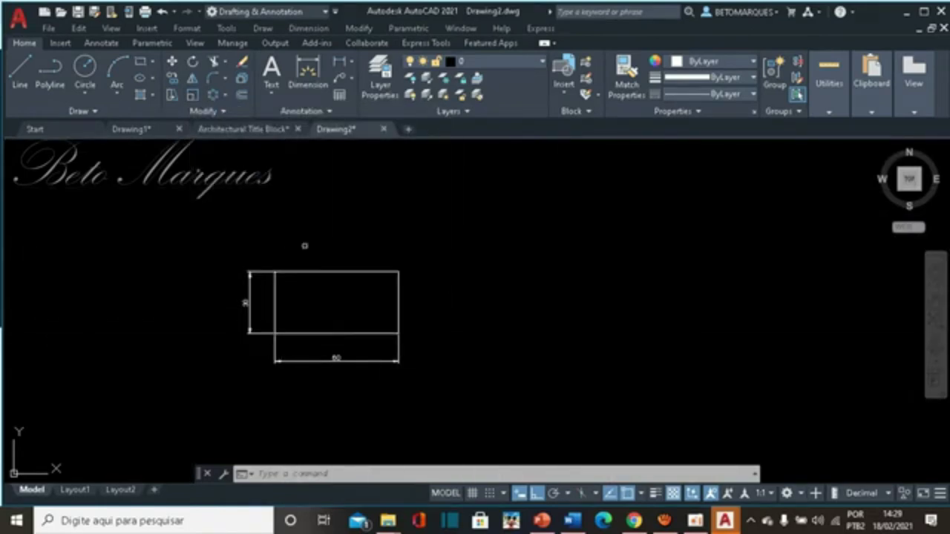
- Draw a closed 120 × 60 polyline rectangle to the right of the dimensioned rectangle
left_click(49, 72)
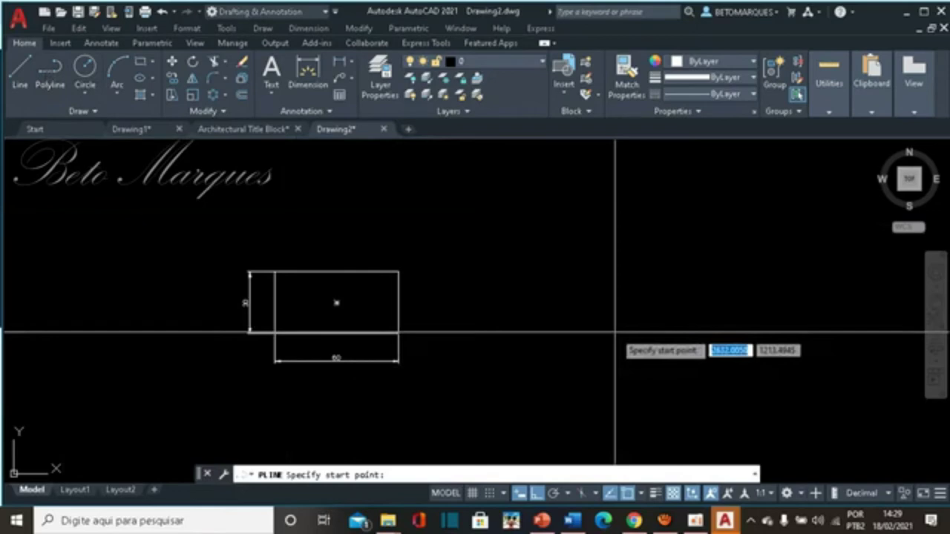
left_click(614, 333)
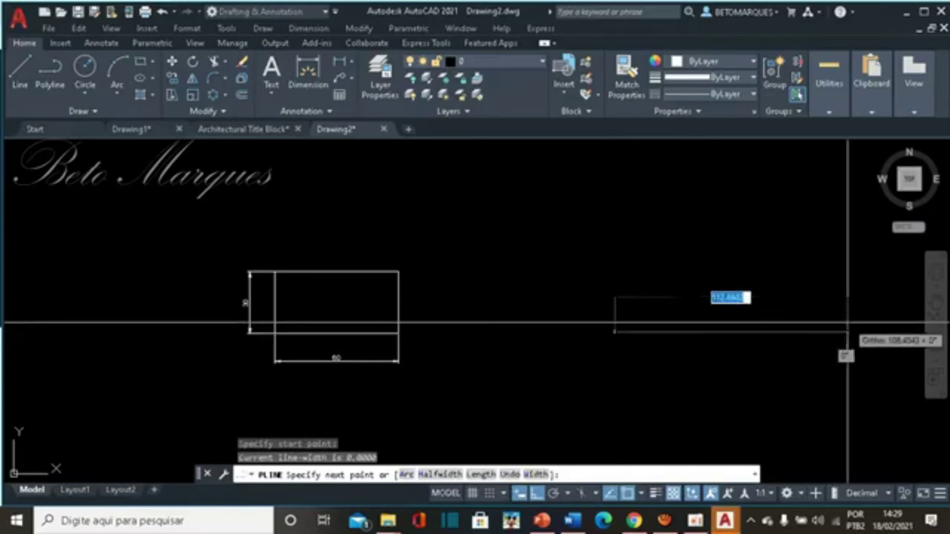
type("15")
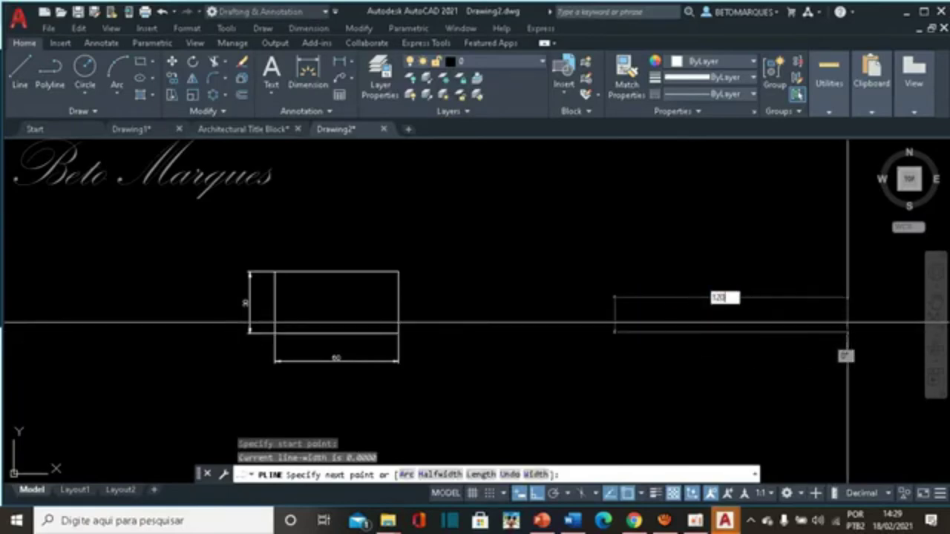
type("0")
key("Return")
key("Return")
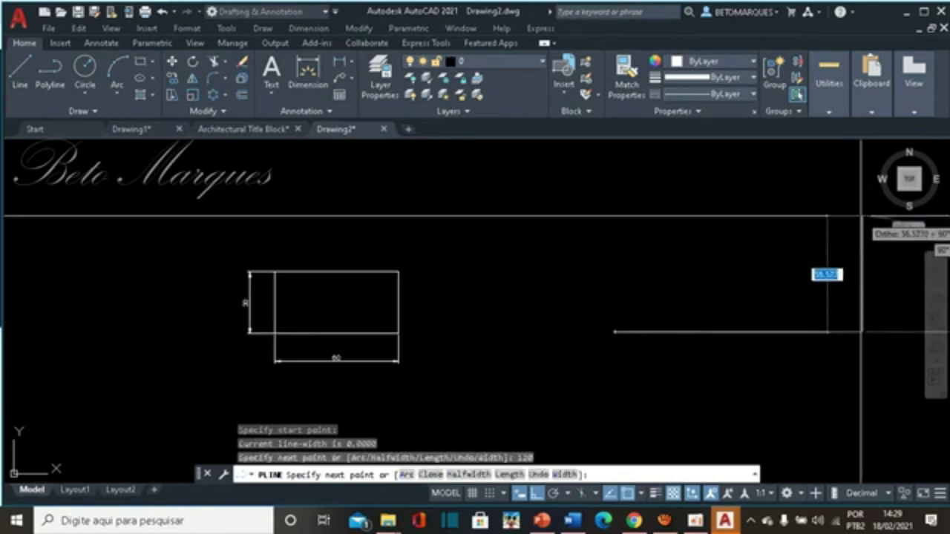
type("60")
key("Return")
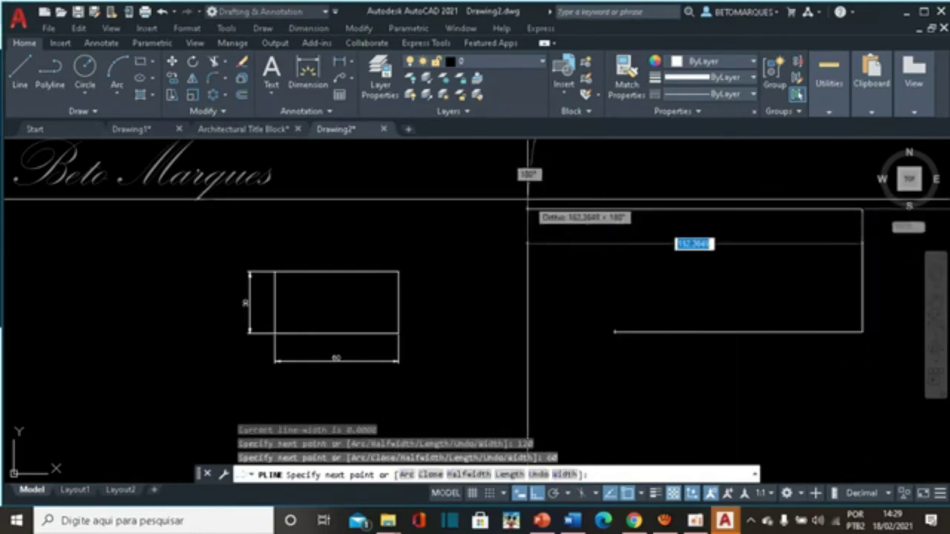
type("120")
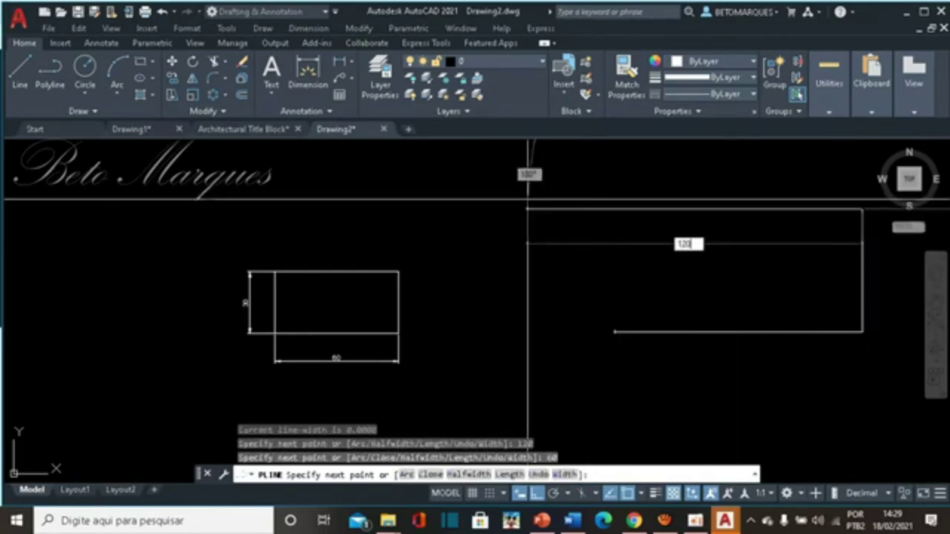
key("Return")
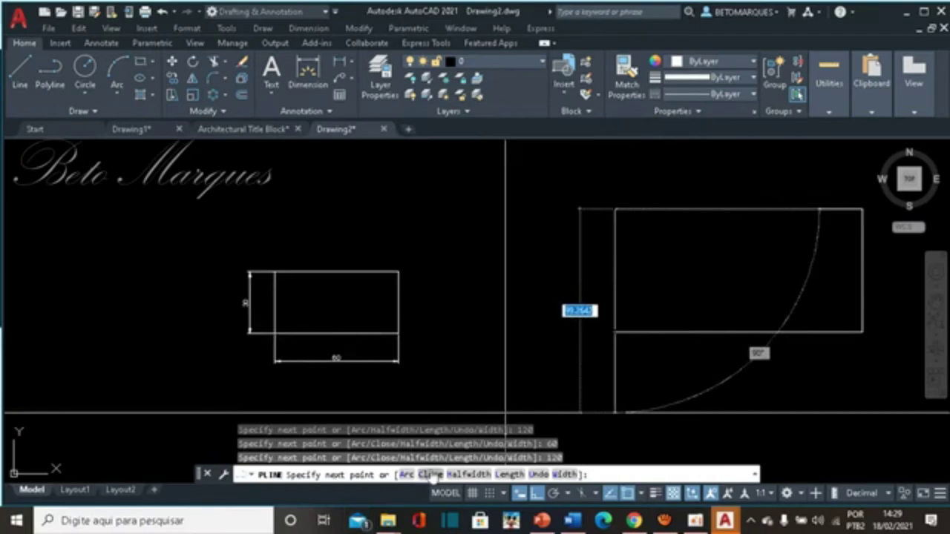
type("c")
key("Return")
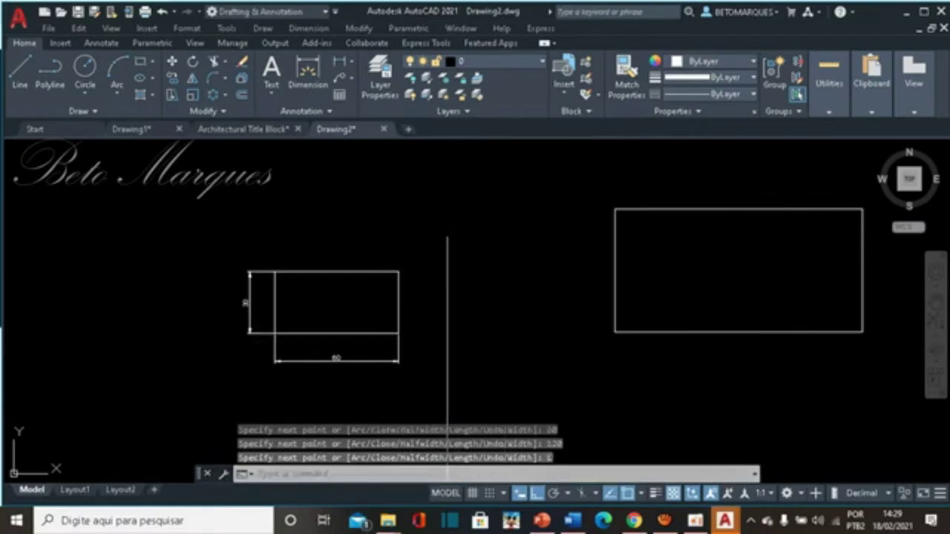
- Add a 60 linear dimension left of the new rectangle and a 120 dimension below it
left_click(339, 61)
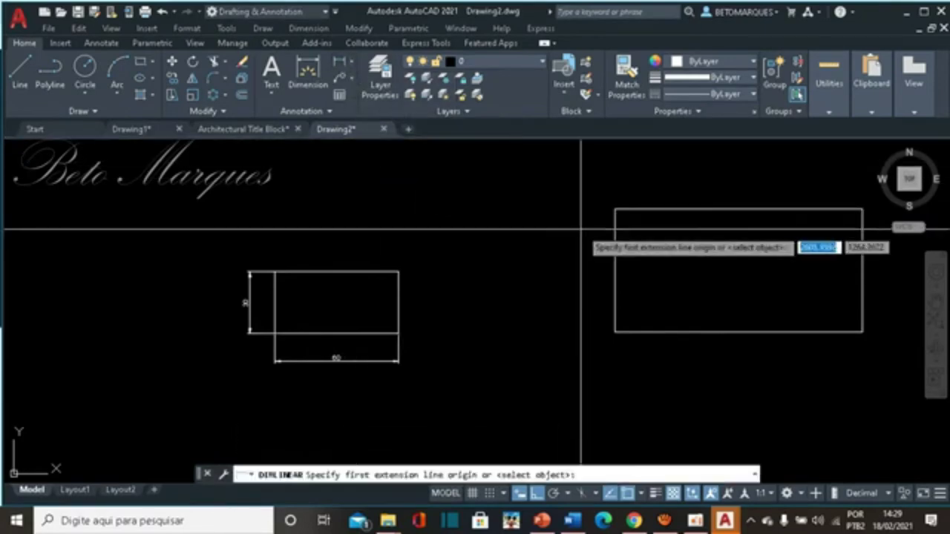
left_click(615, 209)
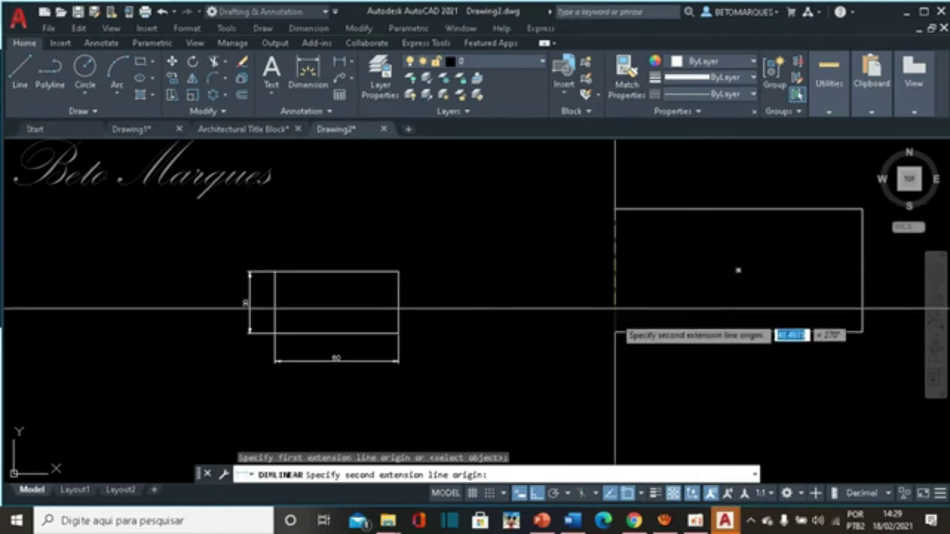
left_click(614, 332)
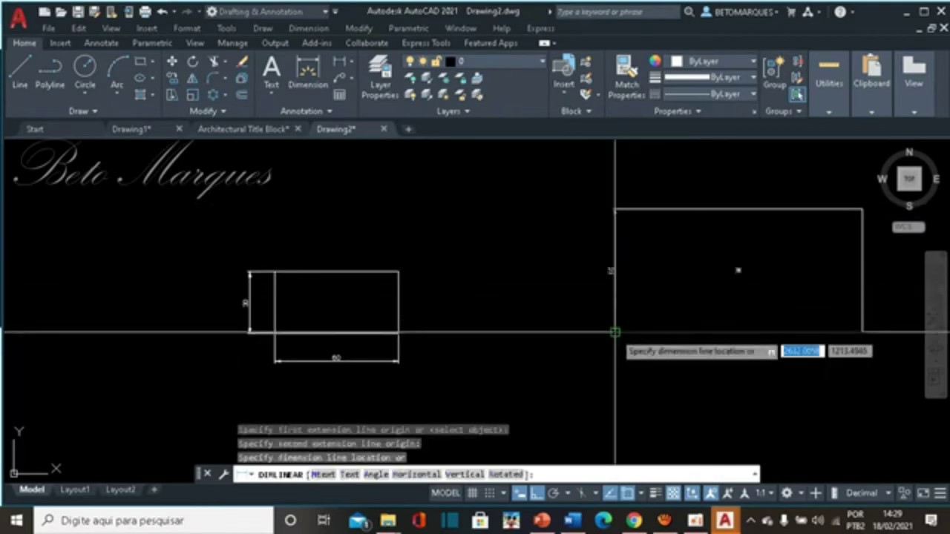
left_click(584, 332)
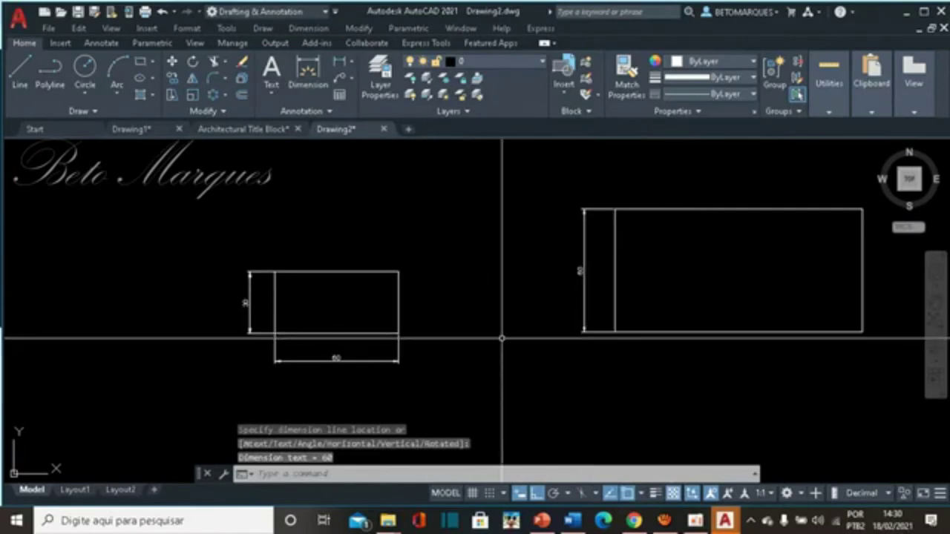
key("Return")
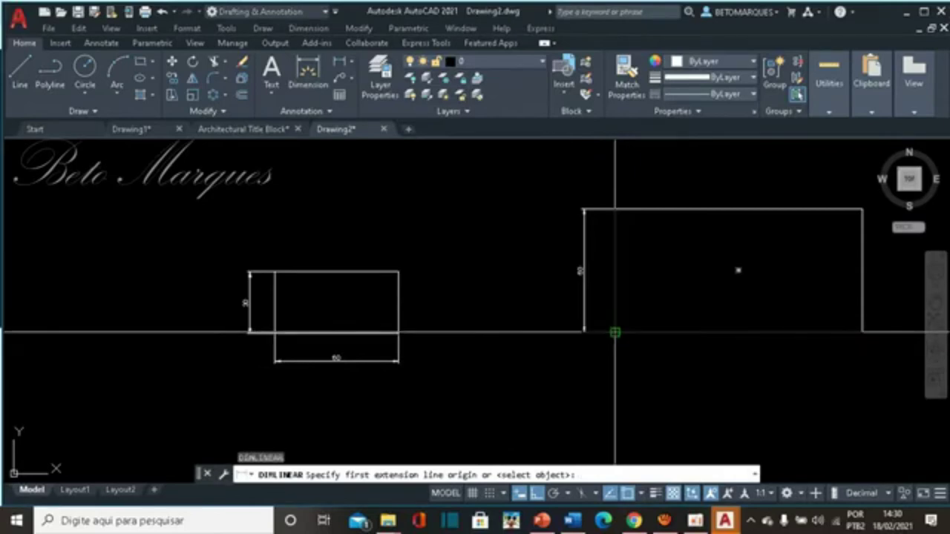
left_click(615, 332)
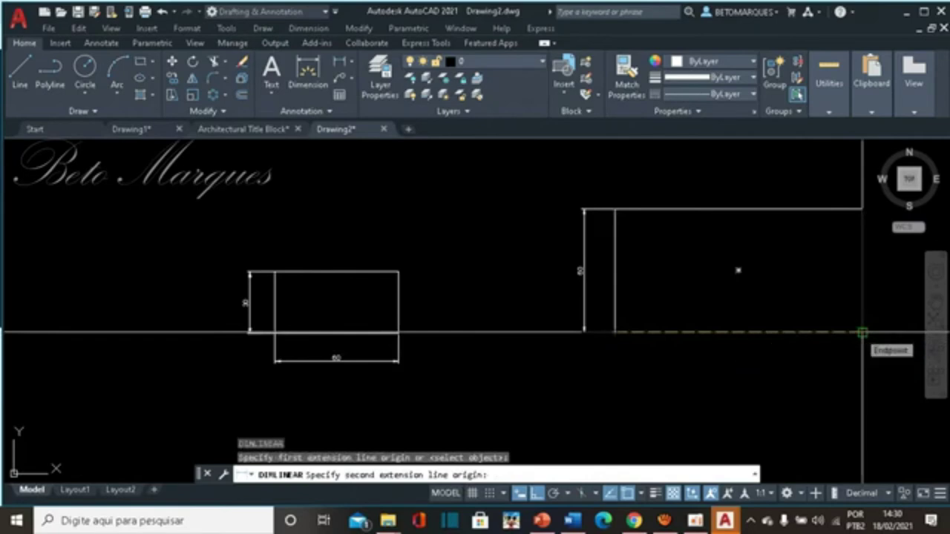
left_click(862, 332)
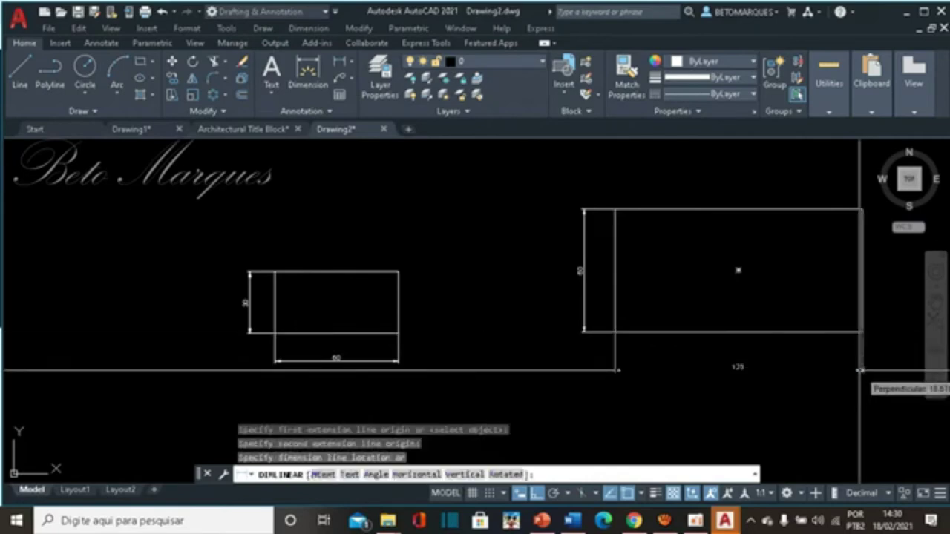
left_click(859, 362)
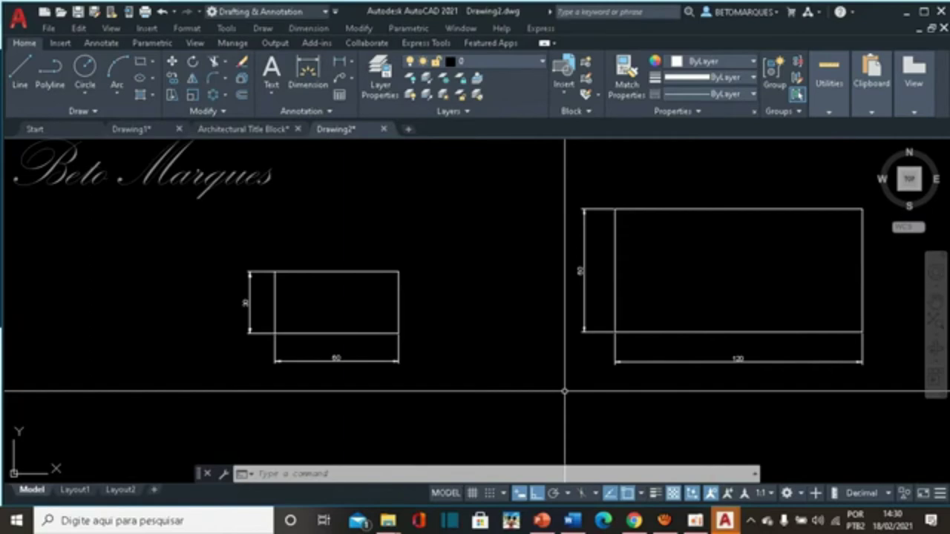
left_click(544, 65)
- Scale the small rectangle and its dimensions by a factor of 2 from its bottom-left corner
left_click(544, 66)
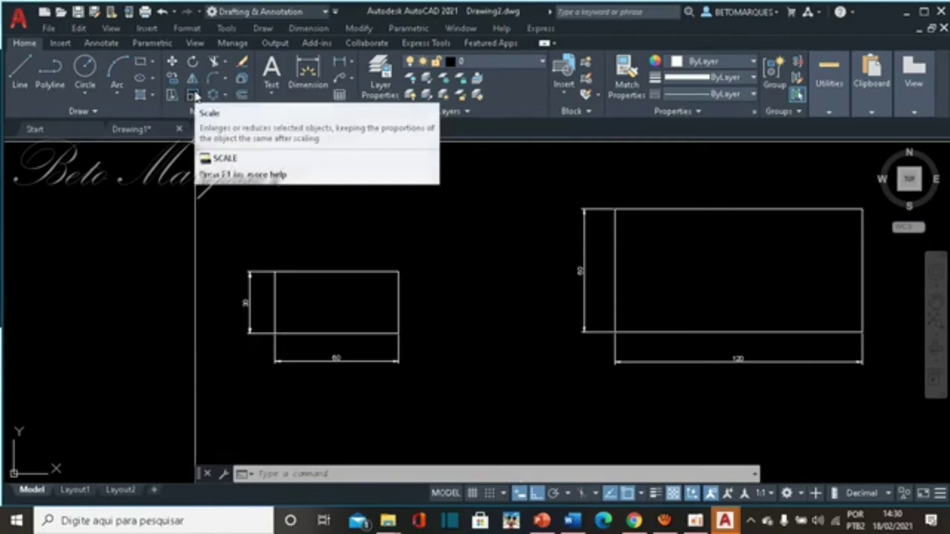
mouse_move(193, 95)
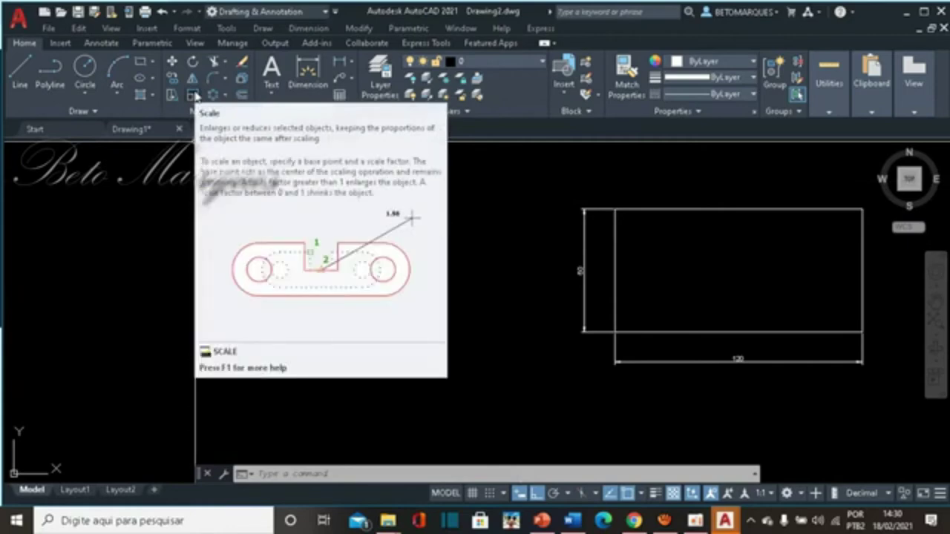
left_click(193, 95)
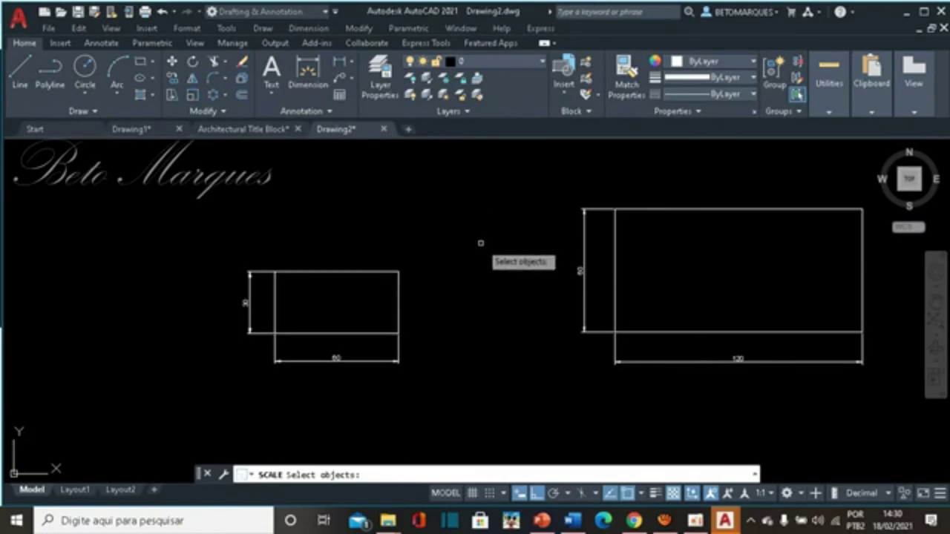
mouse_move(436, 232)
left_mouse_down()
mouse_move(370, 238)
mouse_move(256, 374)
left_mouse_up()
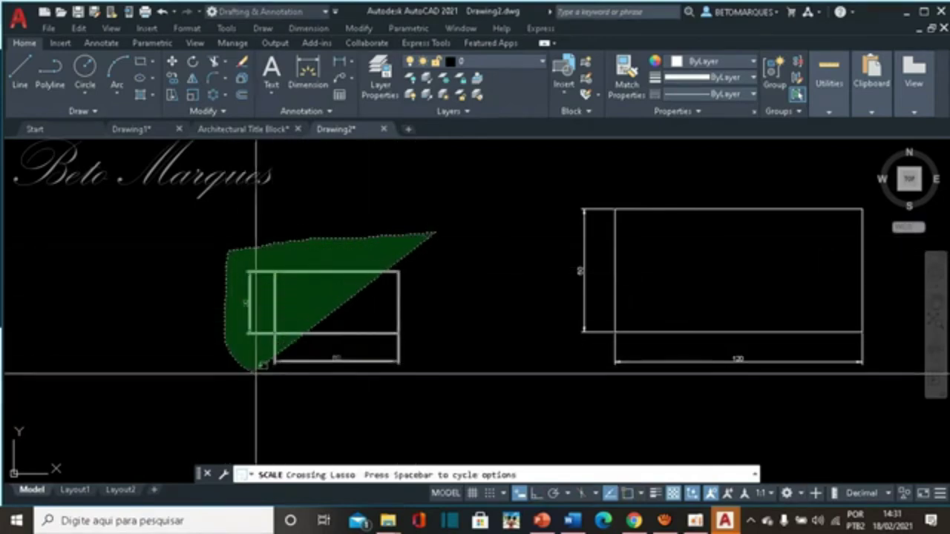
left_click_drag(256, 373, 443, 385)
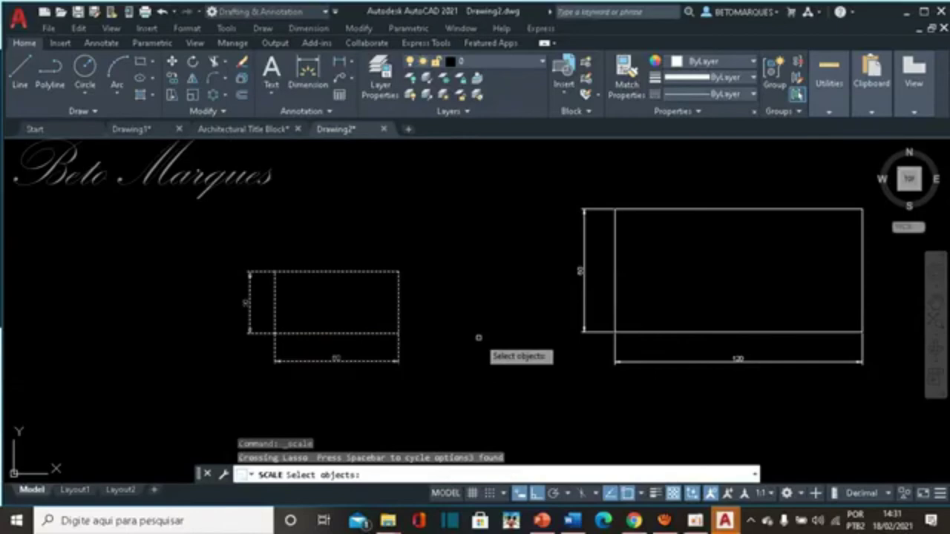
key("Return")
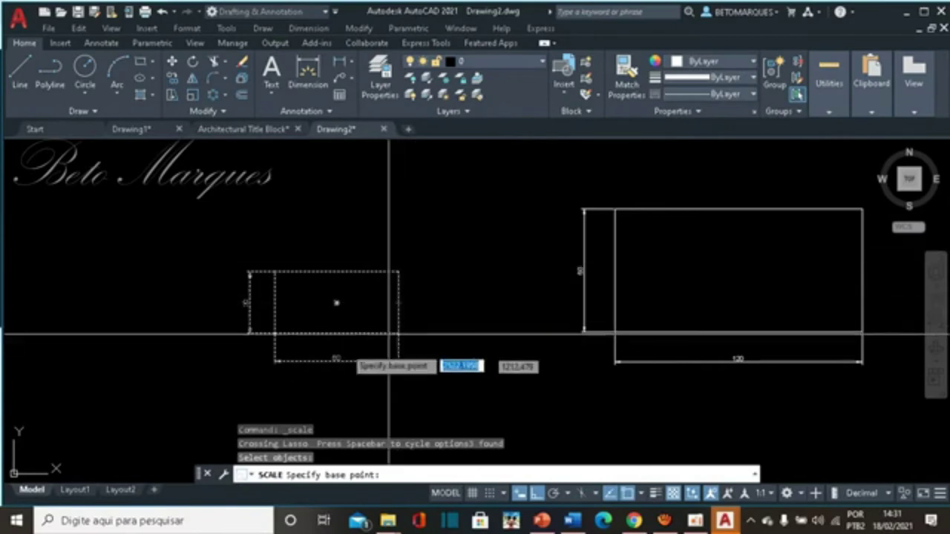
left_click(275, 333)
triple_click(274, 333)
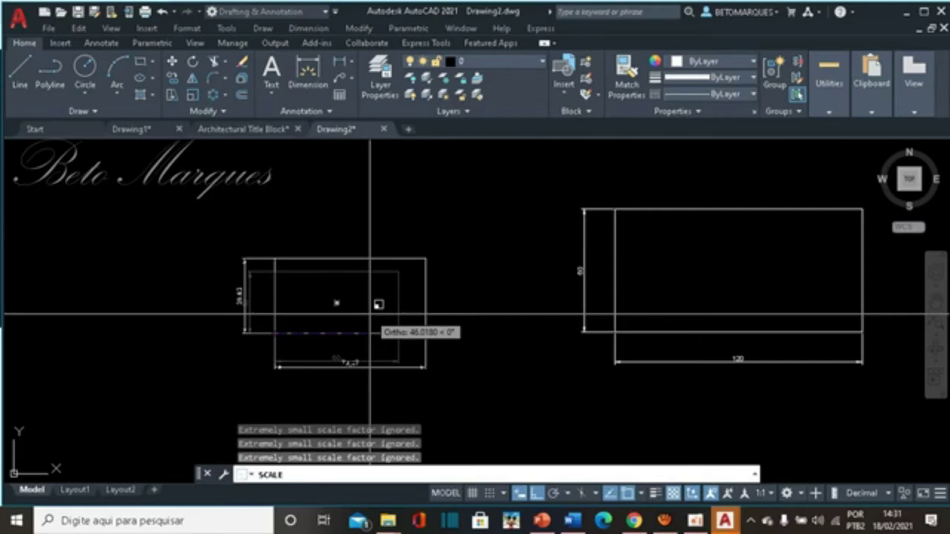
type("4")
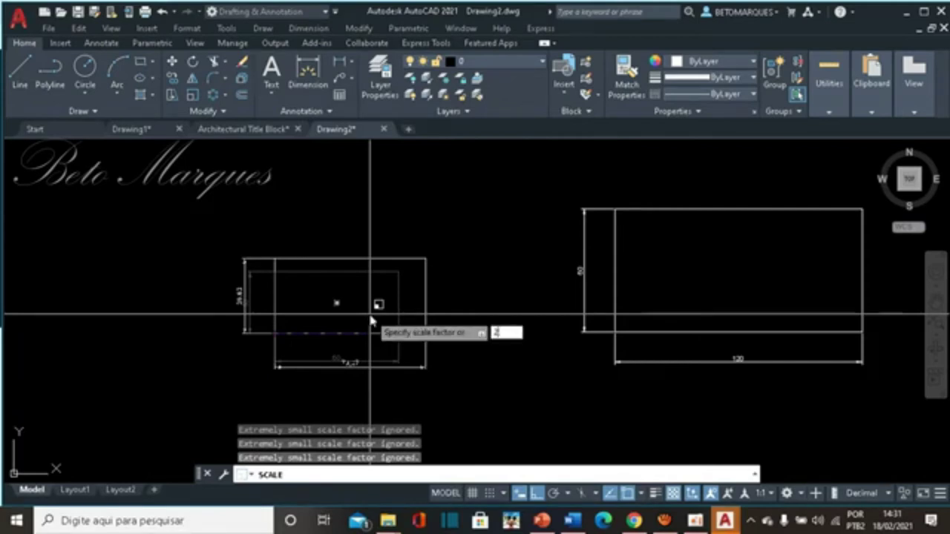
key("Return")
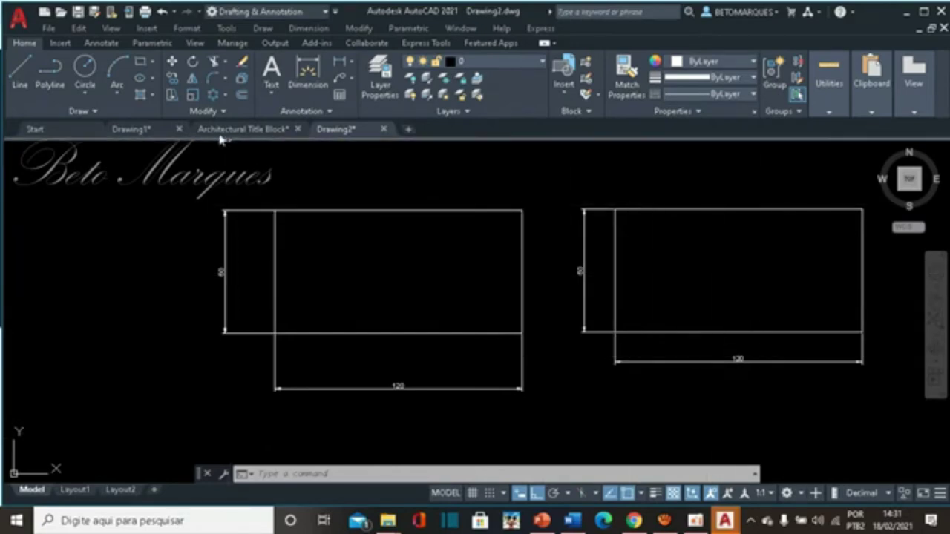
- Scale the right-hand rectangle and its dimensions by 0.5 from its corner
left_click(192, 96)
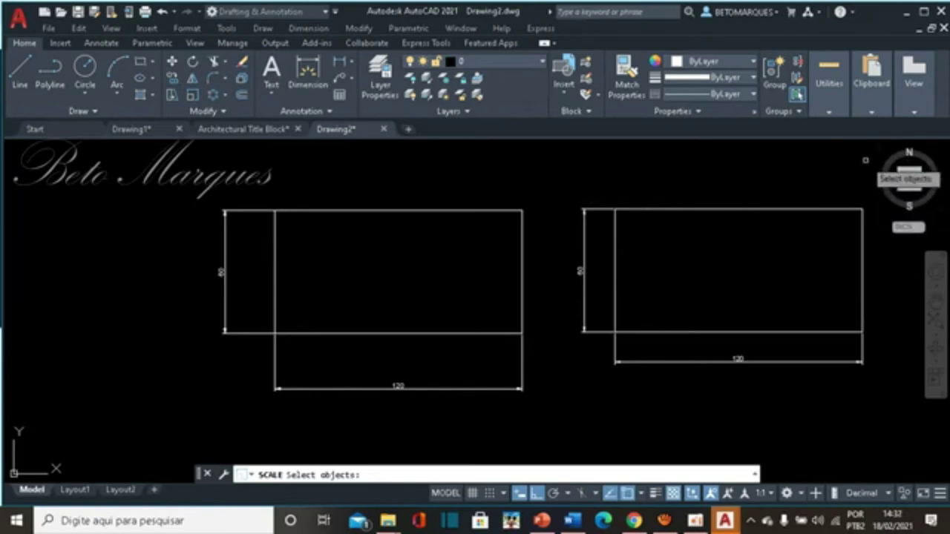
scroll(737, 235, "down", 2)
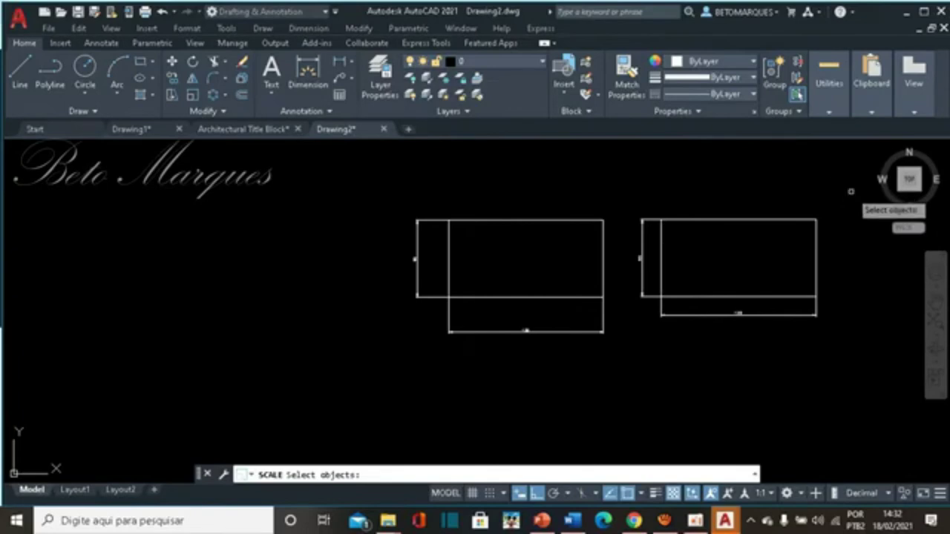
mouse_move(859, 185)
left_mouse_down()
mouse_move(630, 210)
mouse_move(651, 314)
mouse_move(836, 347)
left_mouse_up()
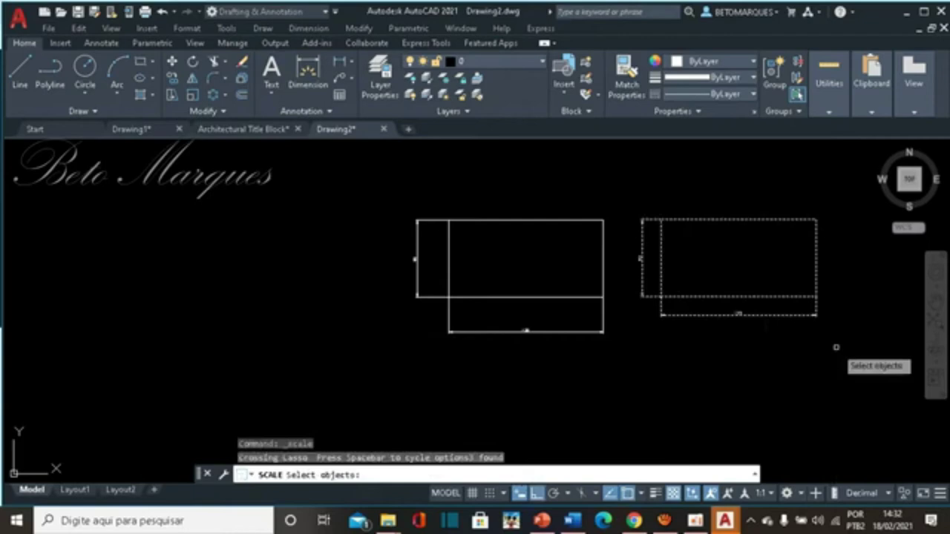
key("Return")
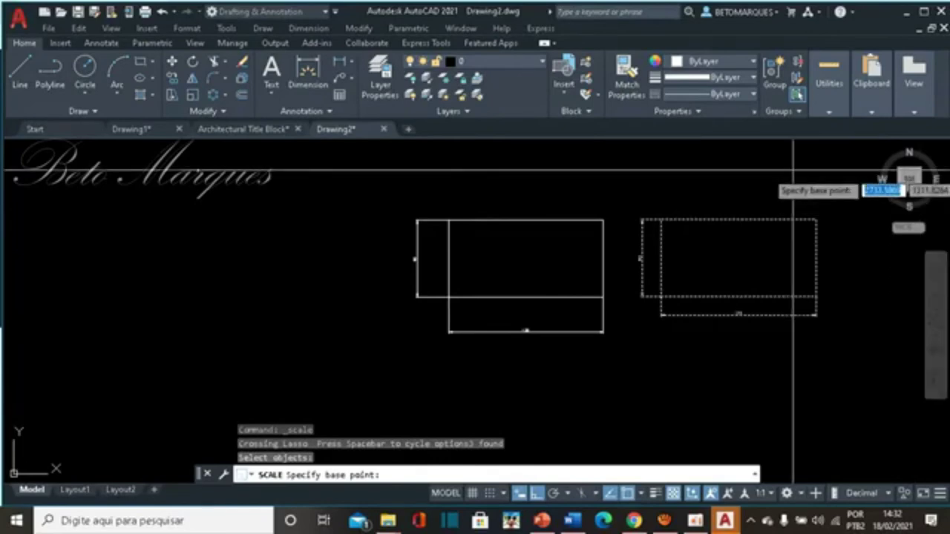
left_click(935, 300)
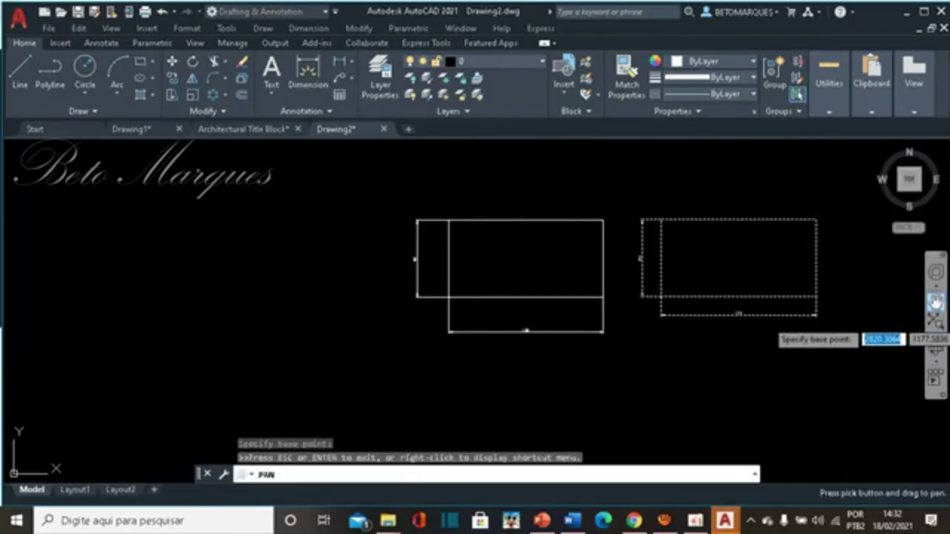
left_click_drag(851, 292, 513, 306)
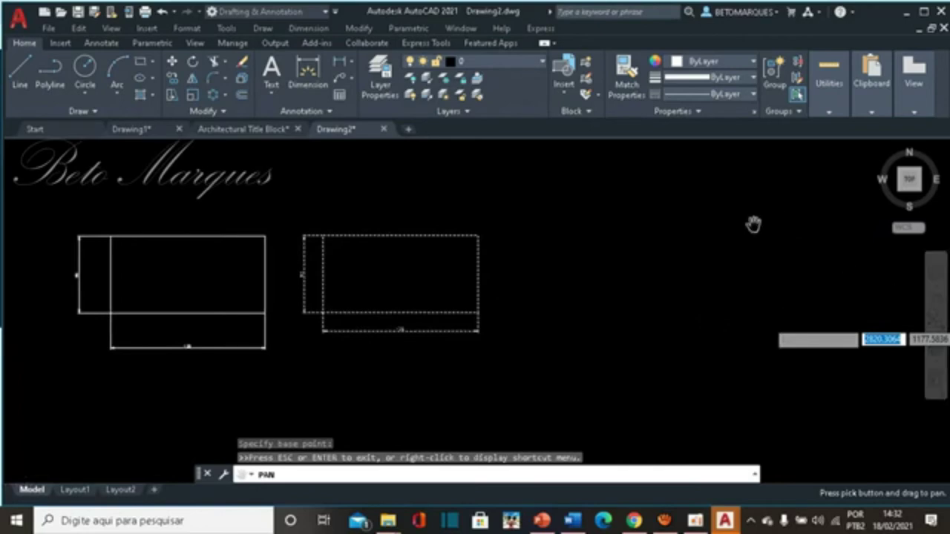
key("Escape")
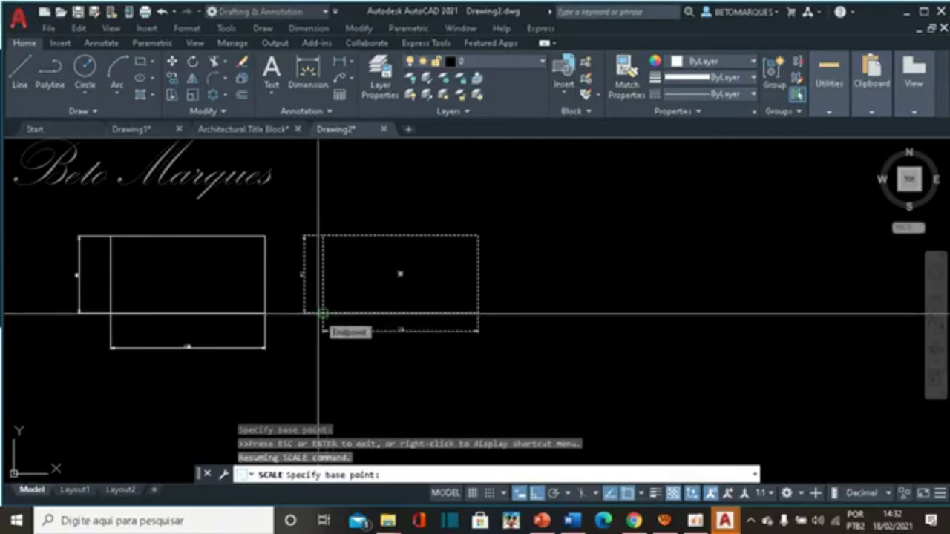
left_click(321, 312)
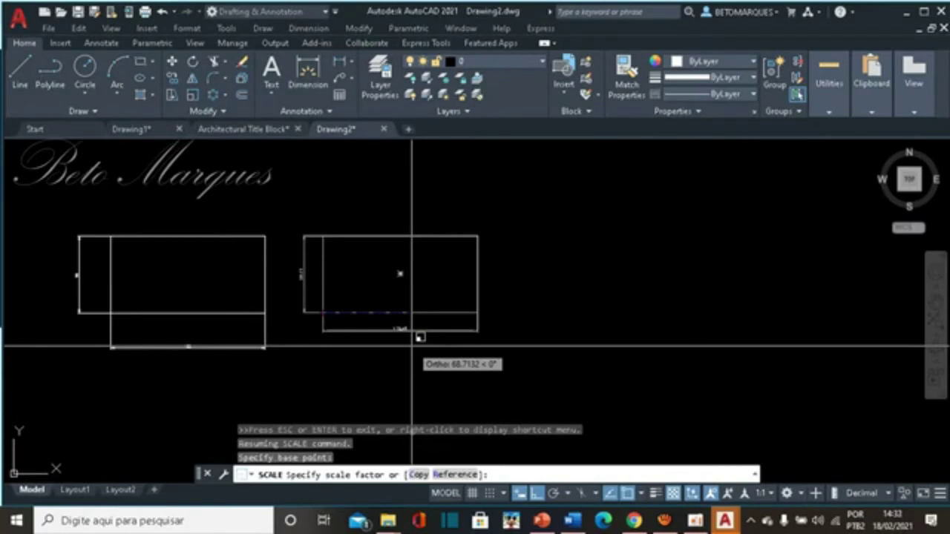
type("0.")
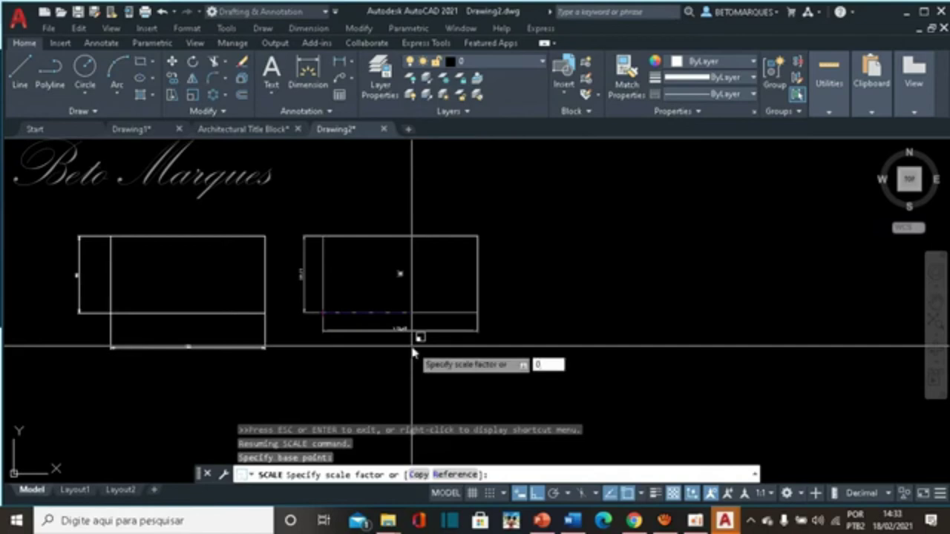
type("5")
key("Return")
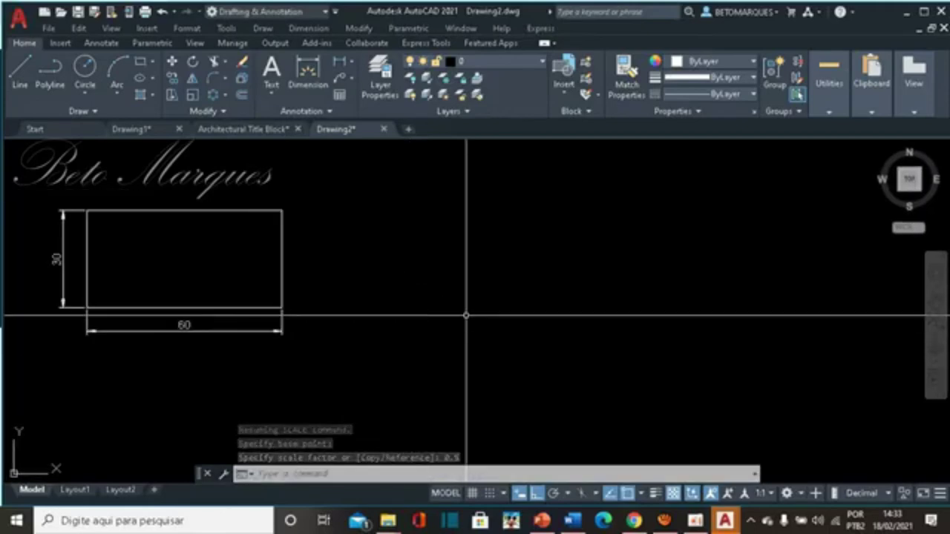
- Pan and zoom Drawing2 to recentre both rectangles in view
middle_click_drag(305, 279, 720, 372)
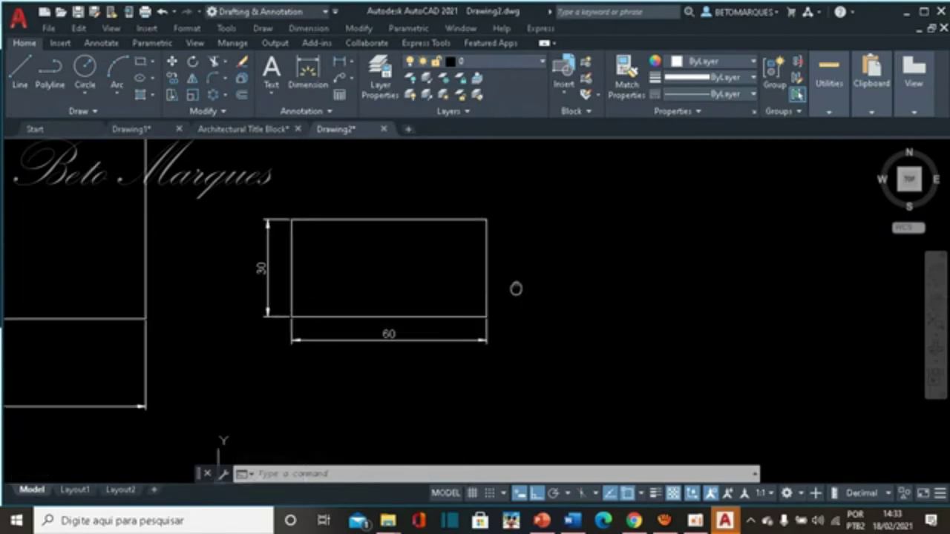
scroll(720, 373, "down", 1)
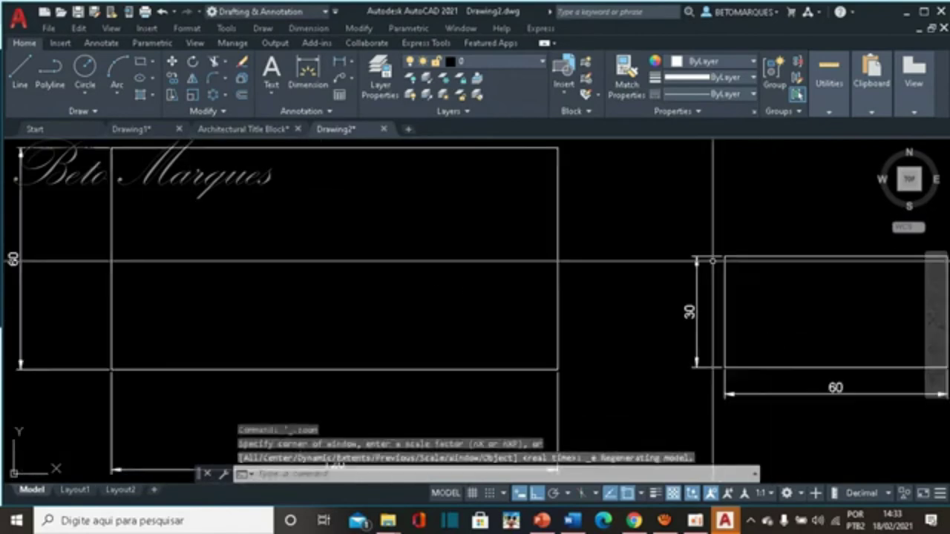
scroll(713, 278, "down", 1)
scroll(807, 279, "down", 1)
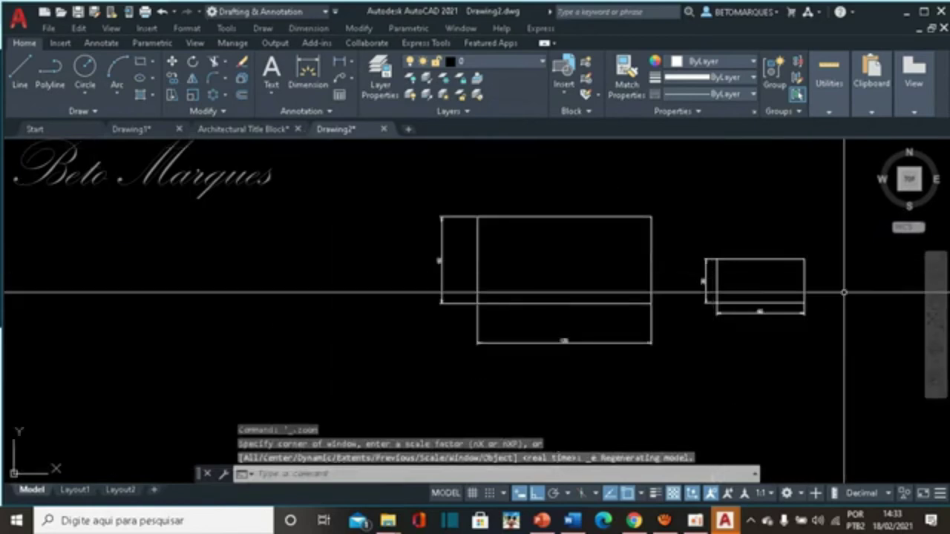
middle_click_drag(844, 293, 657, 304)
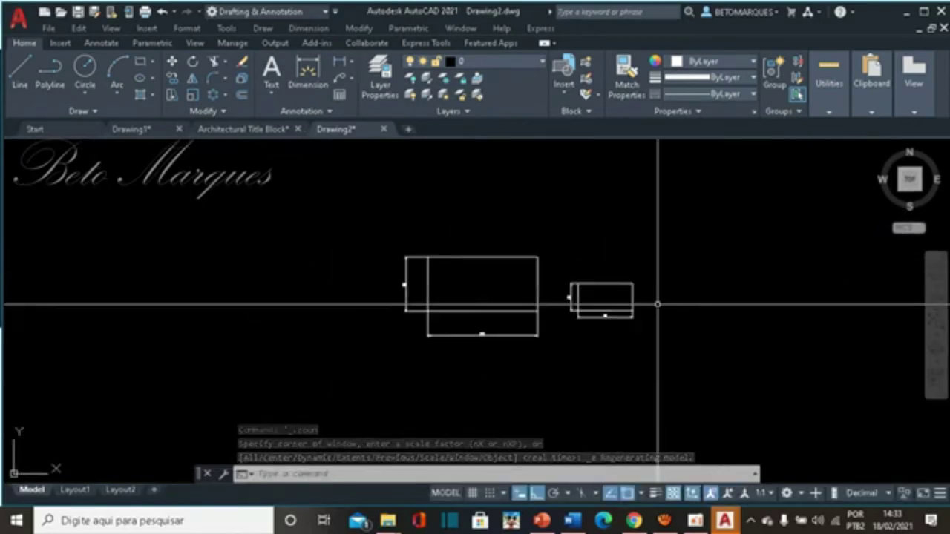
scroll(657, 304, "down", 1)
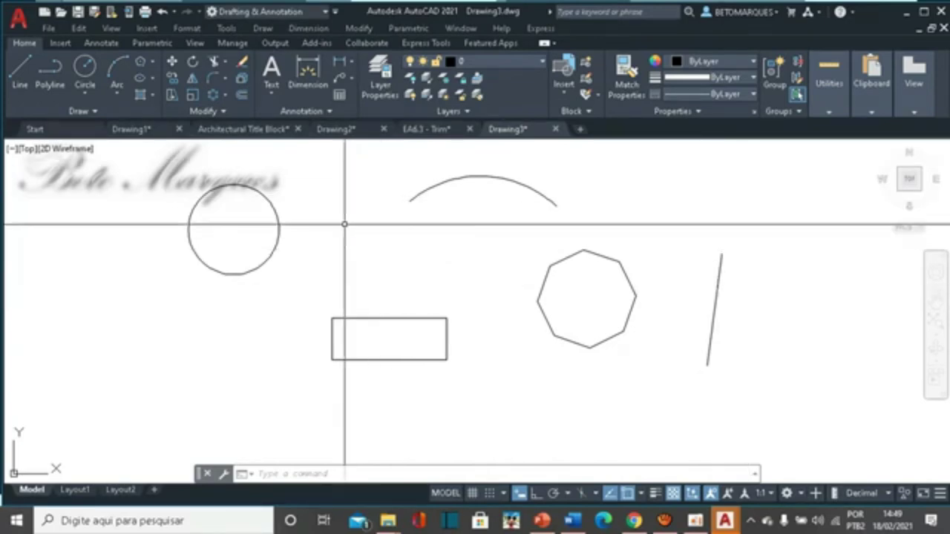
- Draw a line from the rectangle's lower-left corner rising up and to the right
left_click(227, 65)
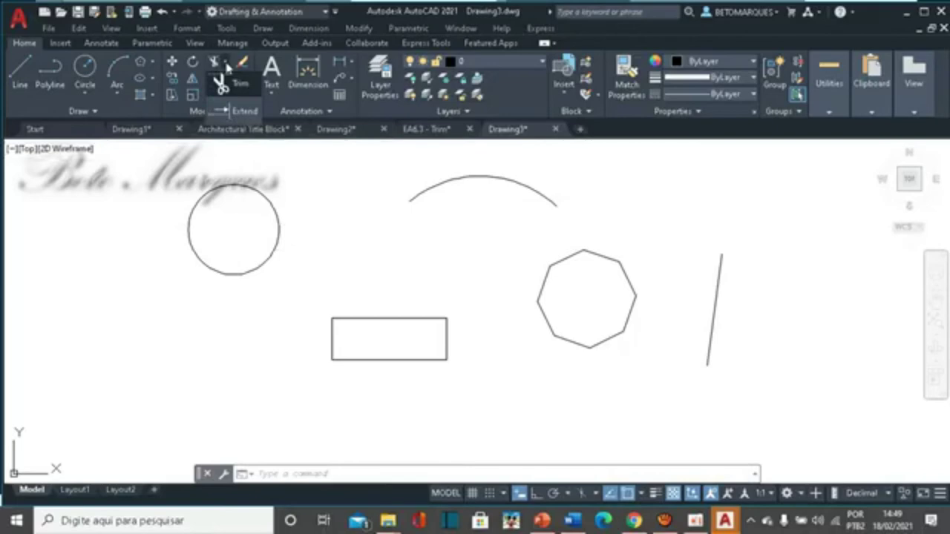
left_click(441, 258)
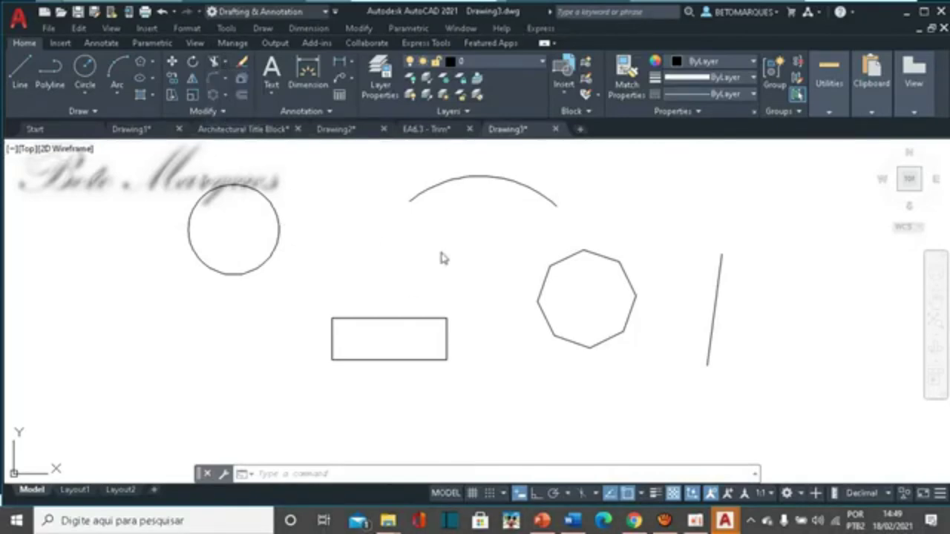
left_click(20, 74)
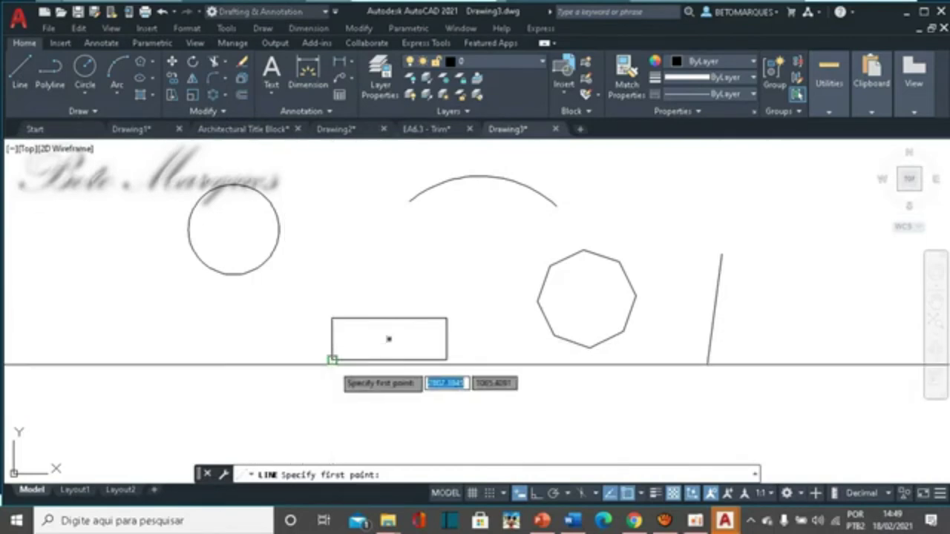
left_click(332, 360)
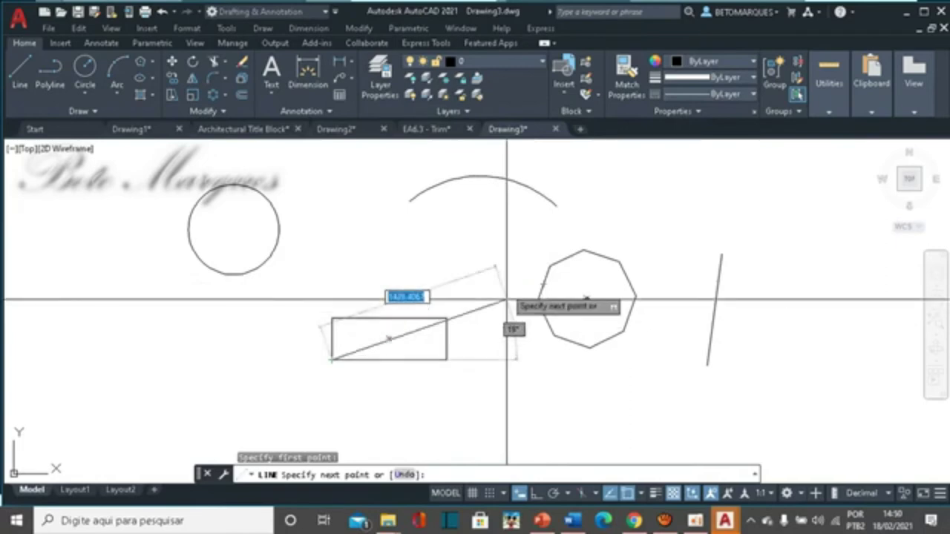
left_click(492, 291)
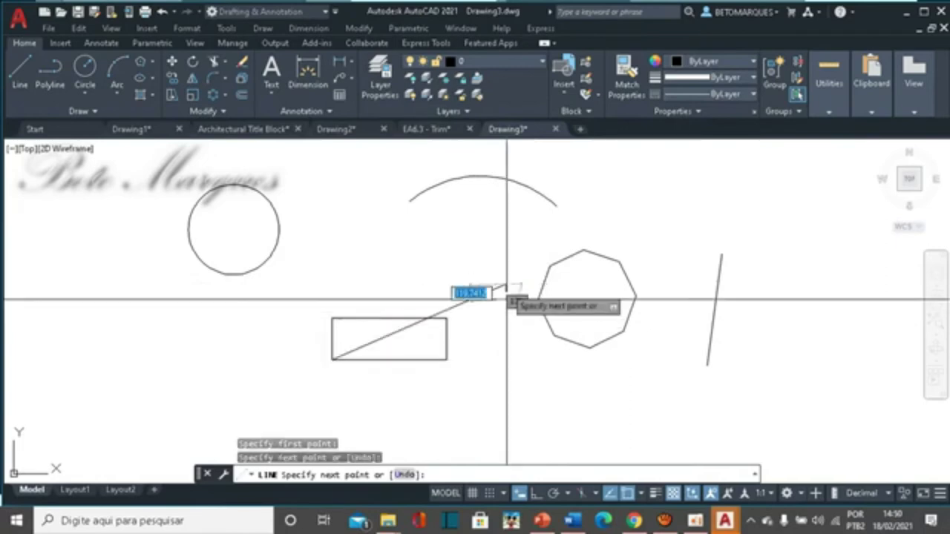
key("Escape")
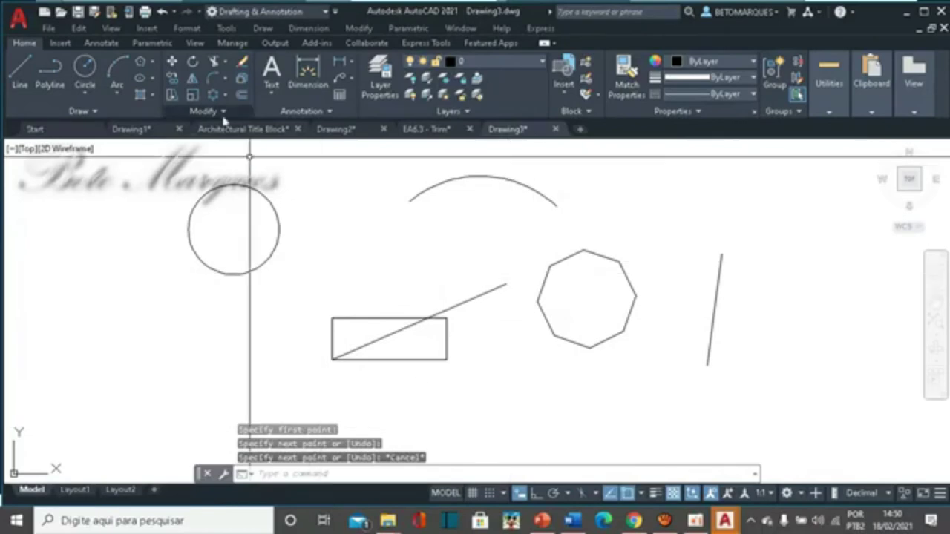
- Start an offset of the diagonal line at distance 5, then cancel without copying
left_click(241, 95)
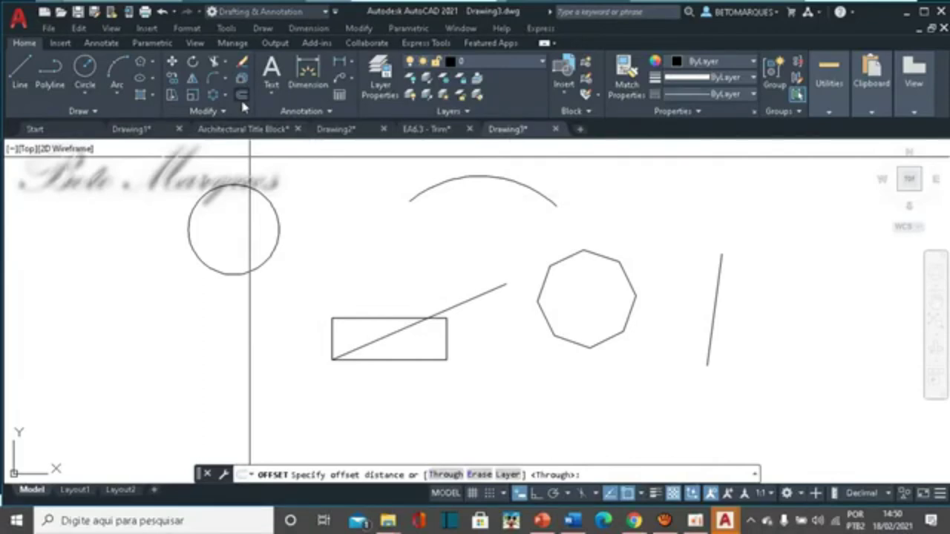
type("5")
key("Return")
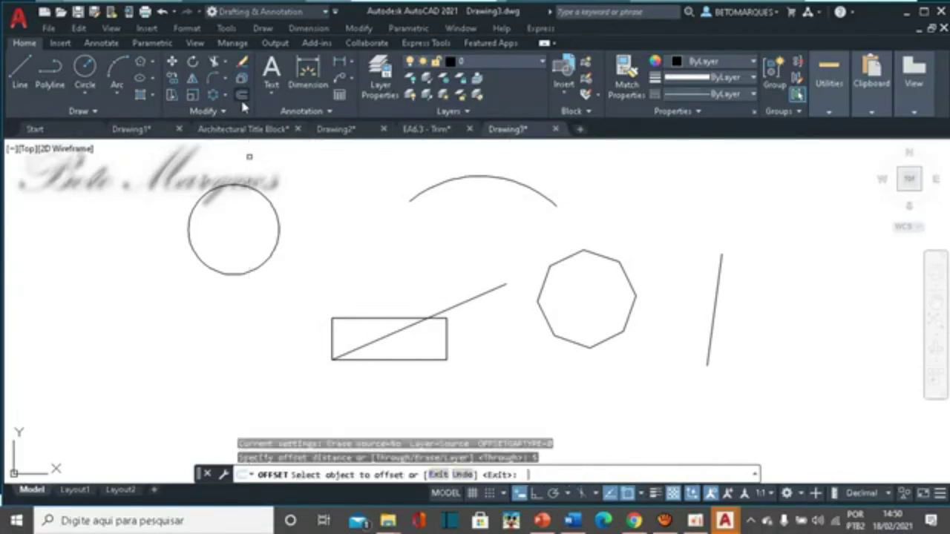
left_click(459, 303)
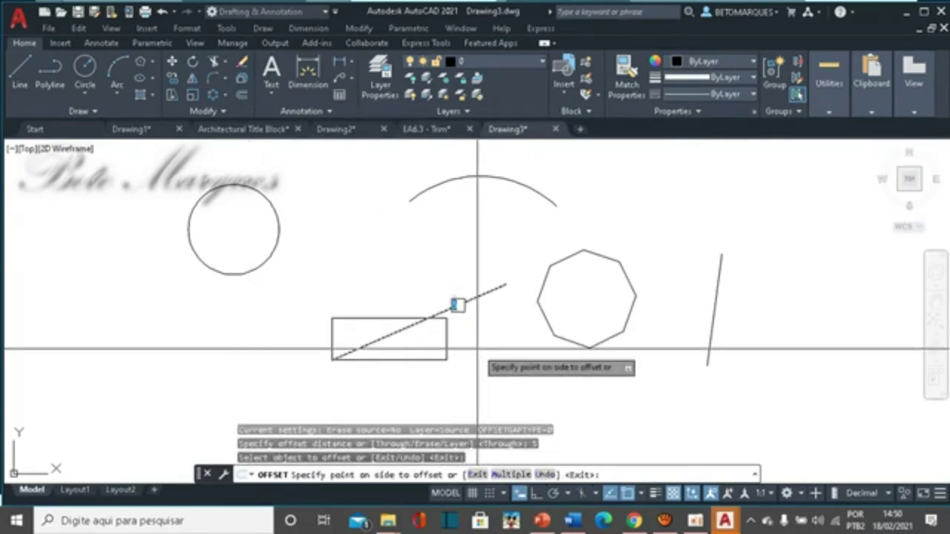
key("Return")
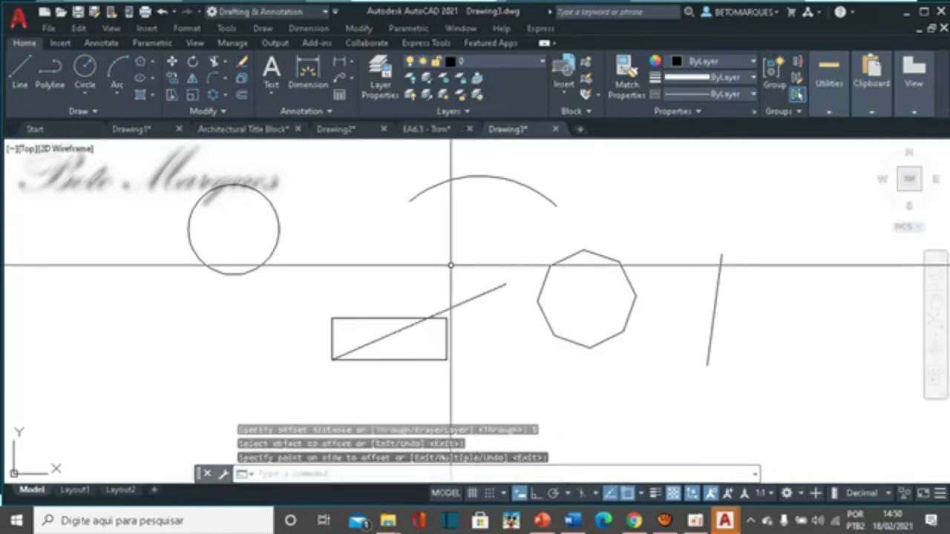
- Make two parallel copies of the diagonal line offset 3 units from it
left_click(244, 94)
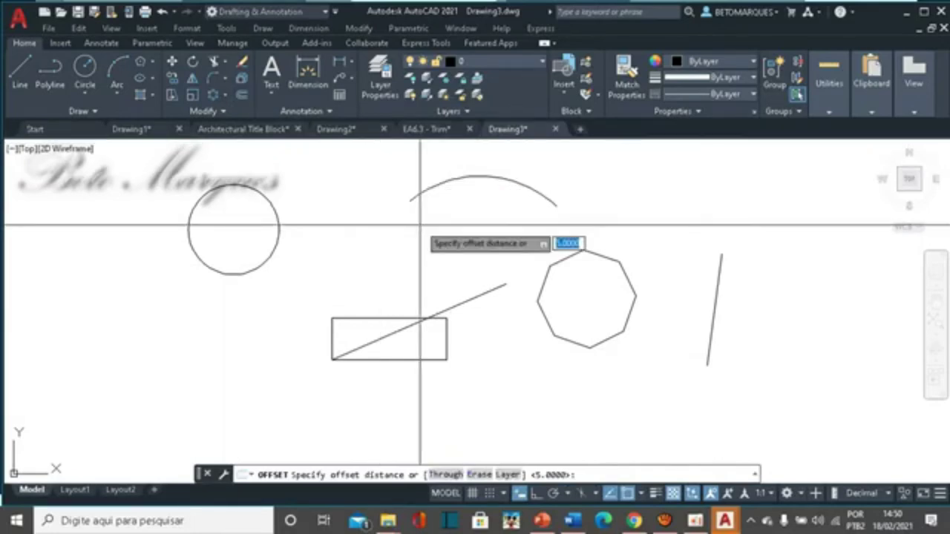
type("3")
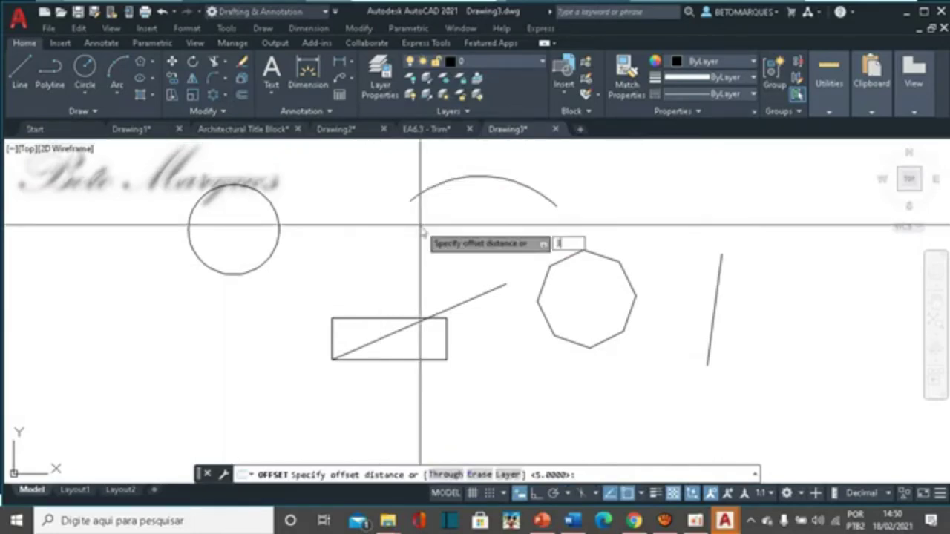
key("Return")
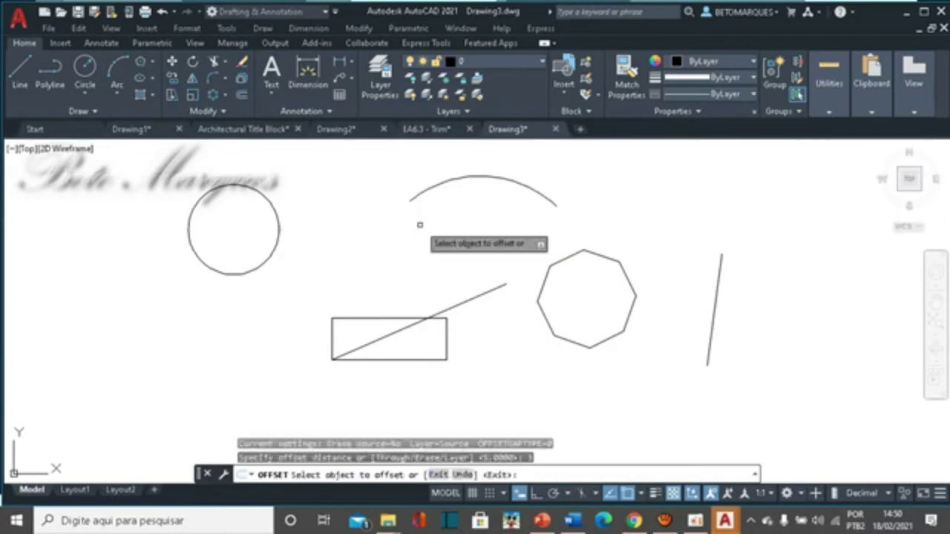
left_click(467, 301)
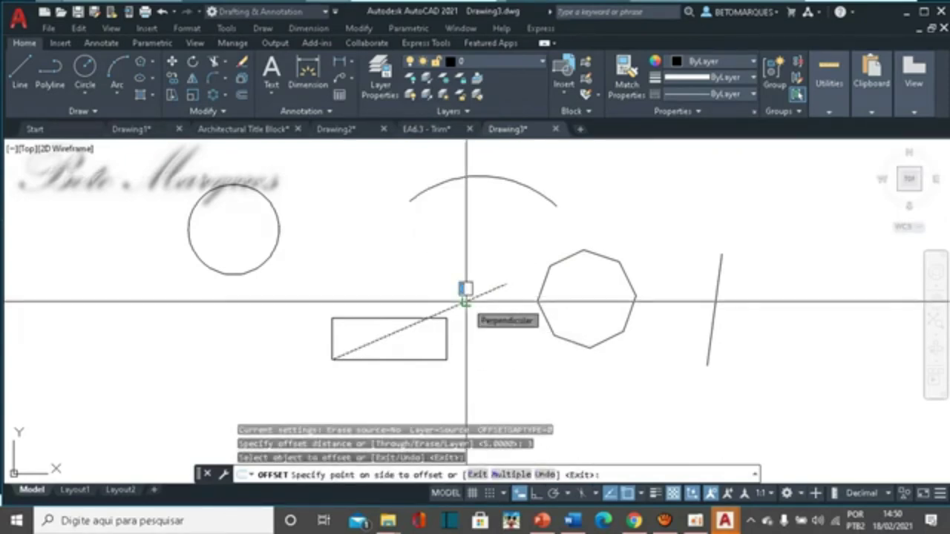
left_click(488, 341)
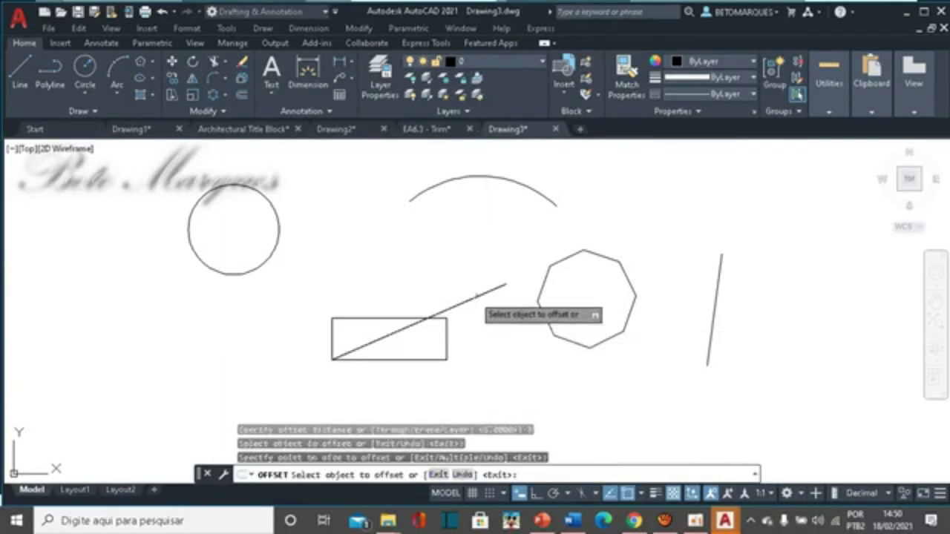
left_click(475, 297)
left_click(482, 331)
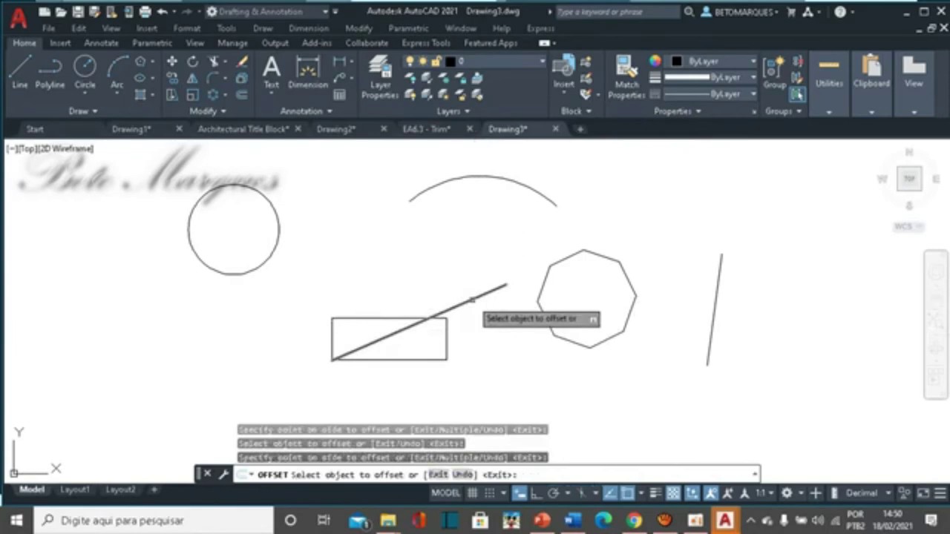
key("Escape")
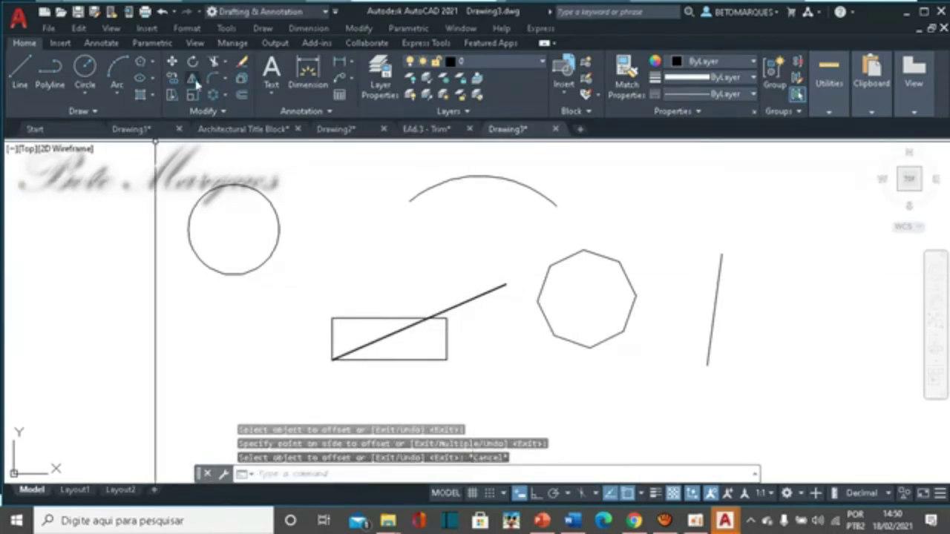
- Offset the diagonal line 20 units below it
left_click(241, 96)
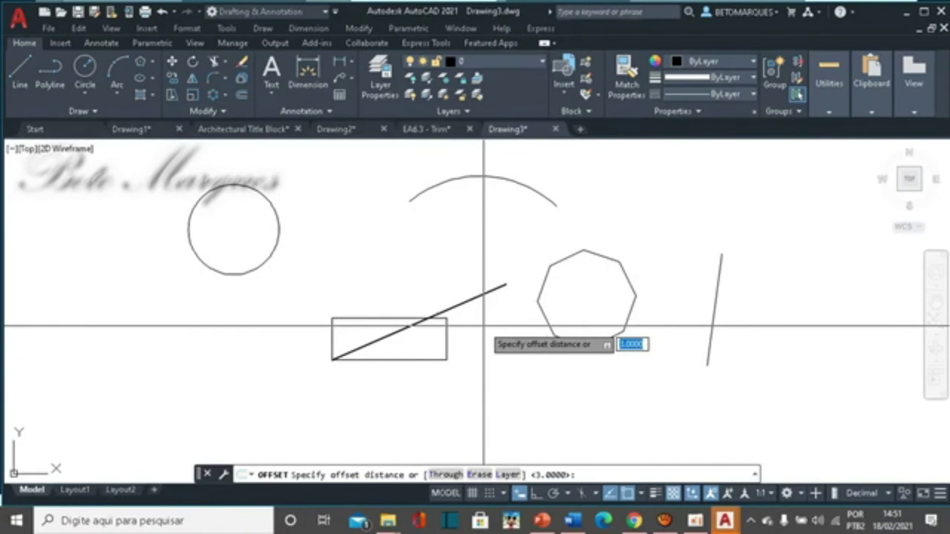
type("20")
key("Return")
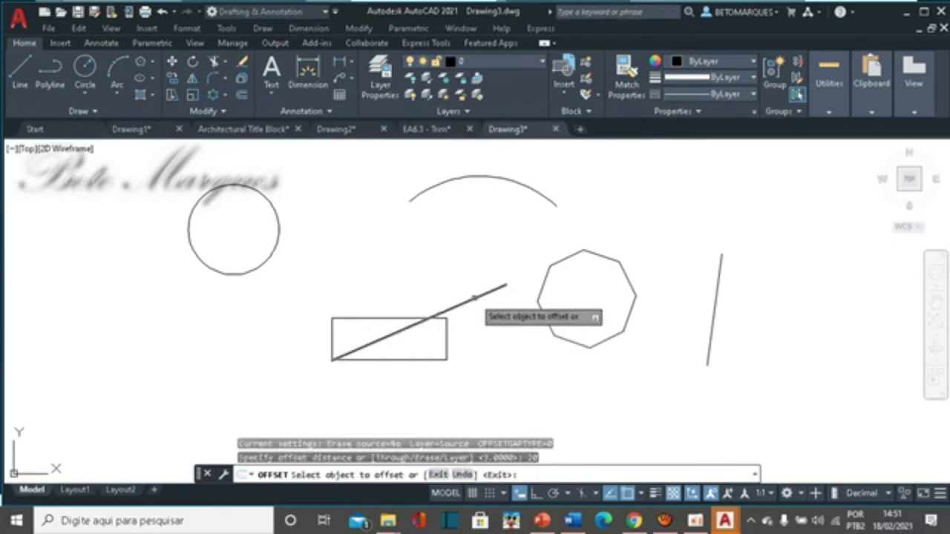
left_click(473, 297)
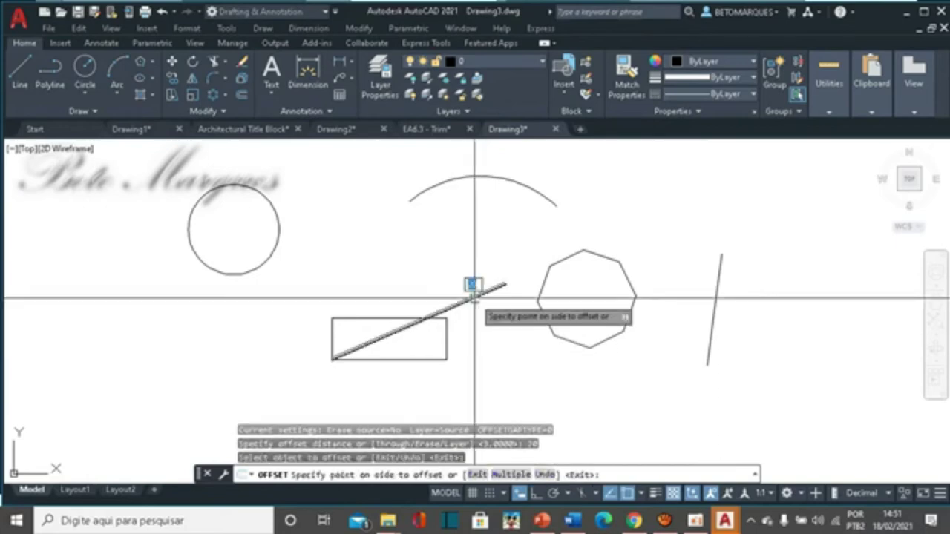
left_click(479, 336)
- Zoom and pan to centre the rectangle and diagonal lines in view
scroll(478, 335, "up", 4)
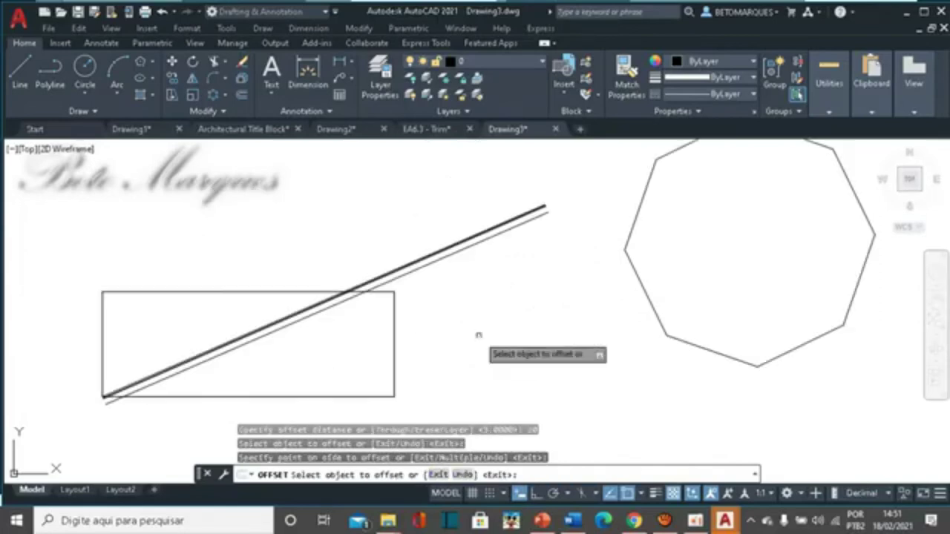
scroll(478, 335, "up", 2)
scroll(478, 336, "down", 3)
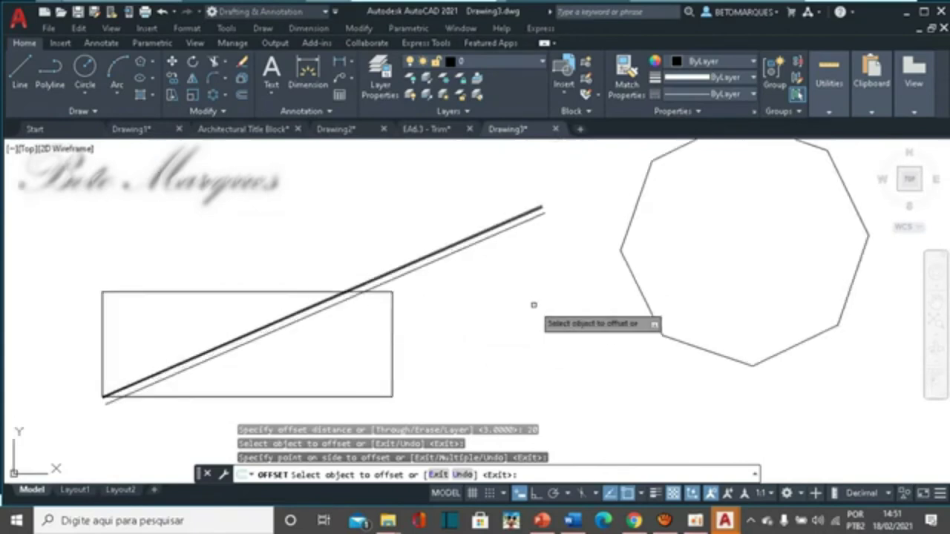
scroll(534, 304, "up", 2)
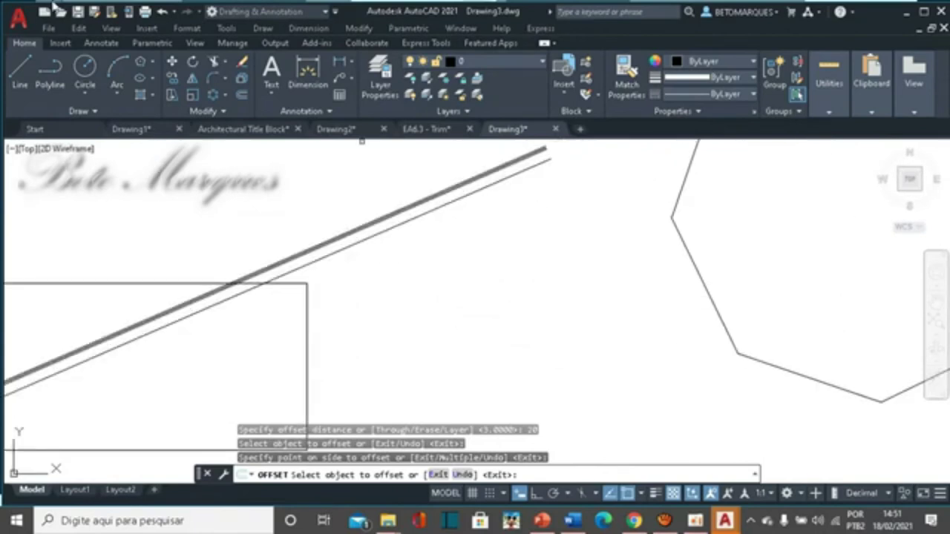
scroll(348, 383, "down", 3)
scroll(348, 383, "up", 3)
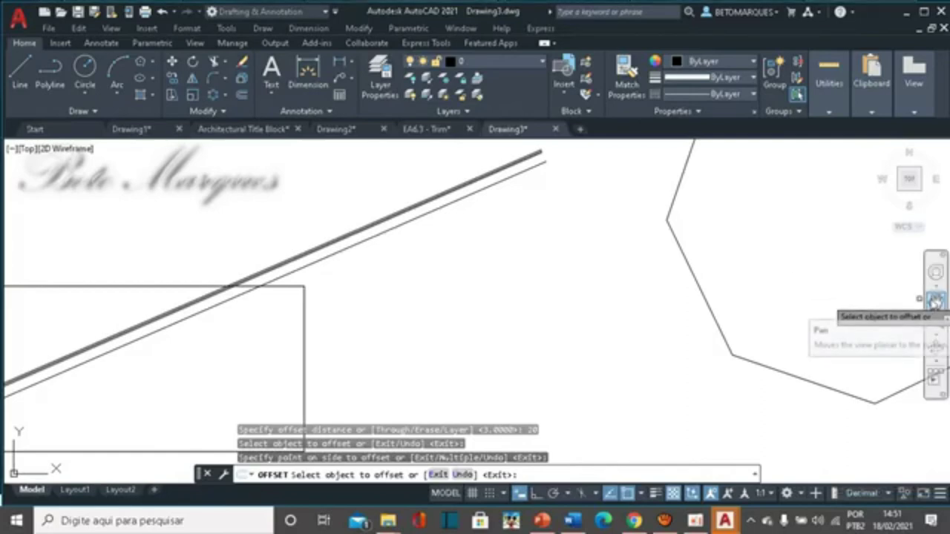
left_click(935, 299)
mouse_move(438, 265)
left_mouse_down()
mouse_move(825, 186)
mouse_move(777, 215)
left_mouse_up()
scroll(777, 215, "down", 2)
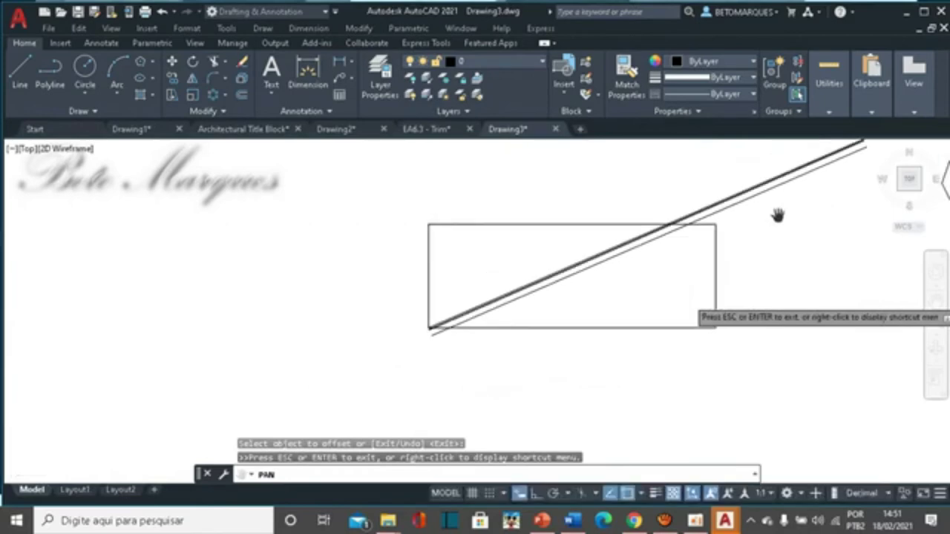
scroll(777, 216, "up", 2)
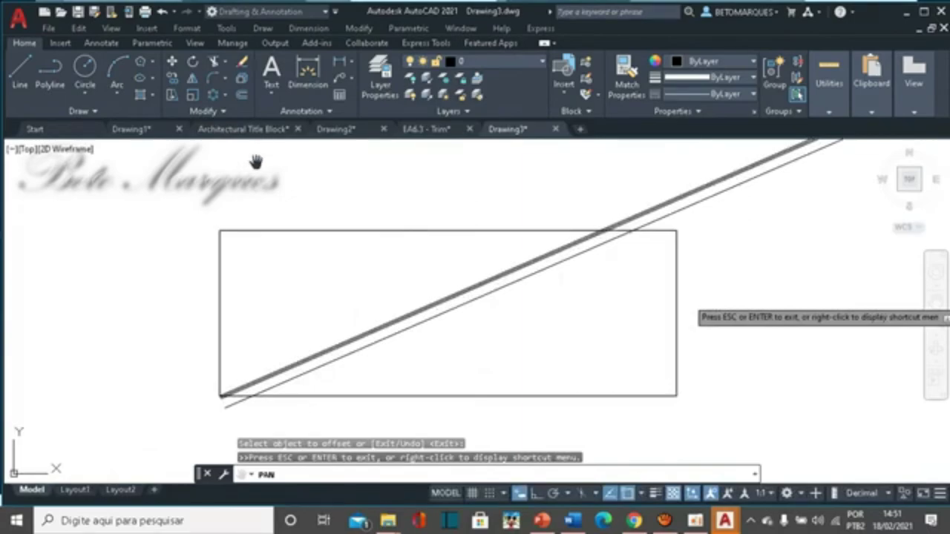
key("Escape")
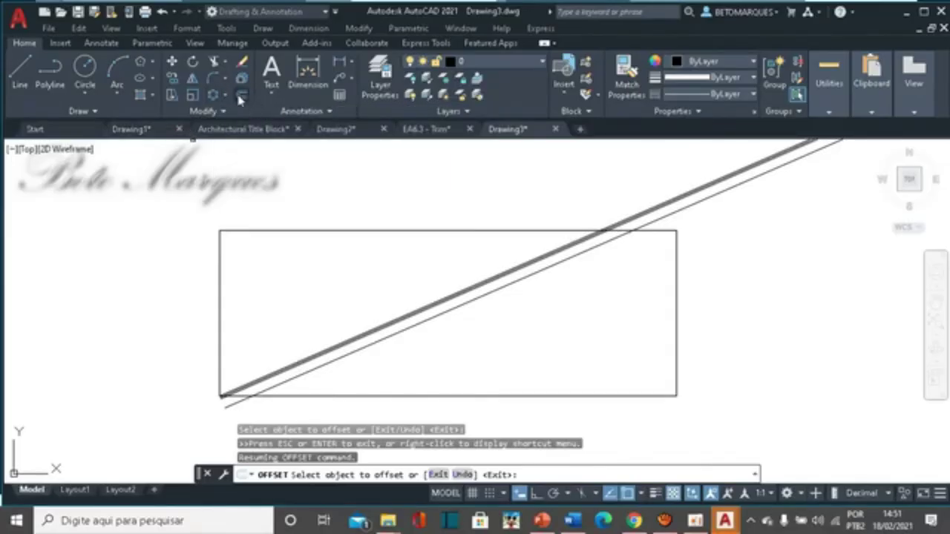
- Offset lines 30 apart: two copies below the thin diagonal, one above the thick diagonal
left_click(239, 100)
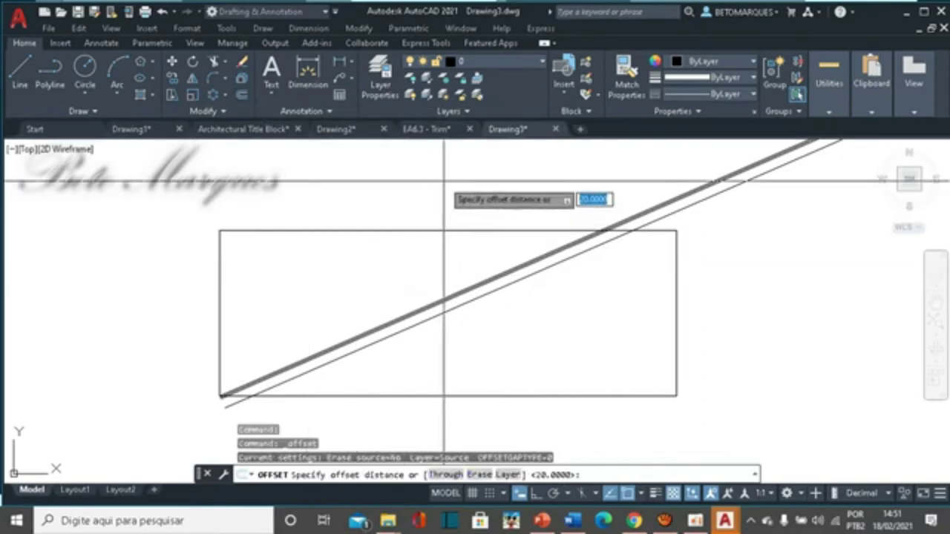
type("30")
key("Return")
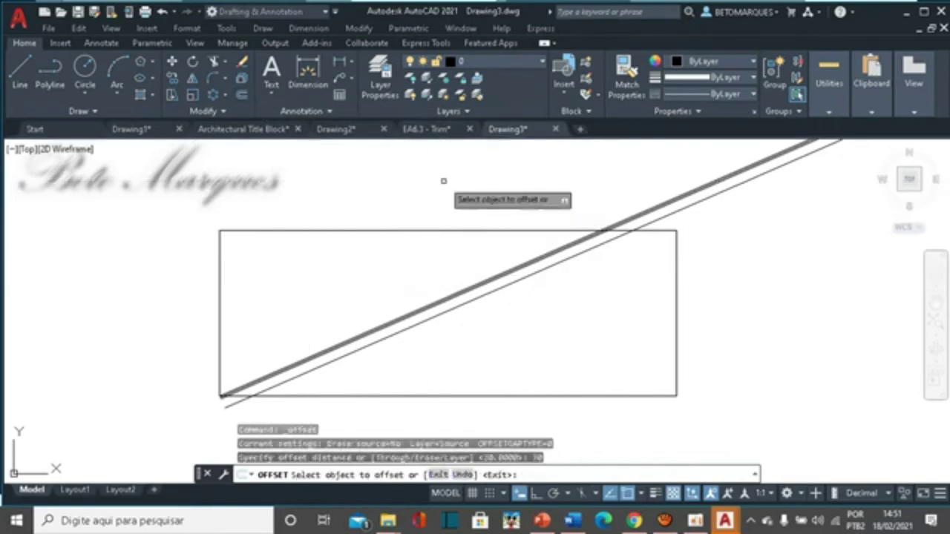
left_click(488, 292)
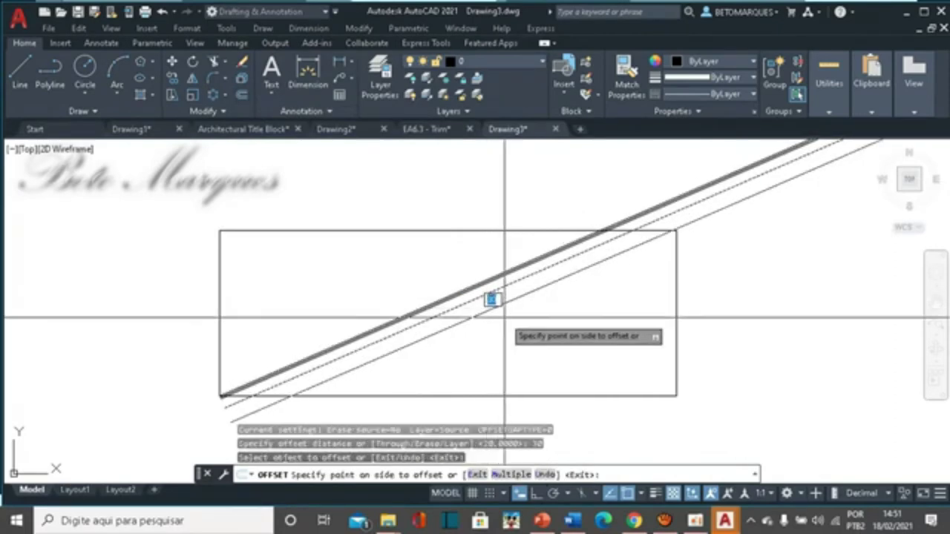
left_click(491, 299)
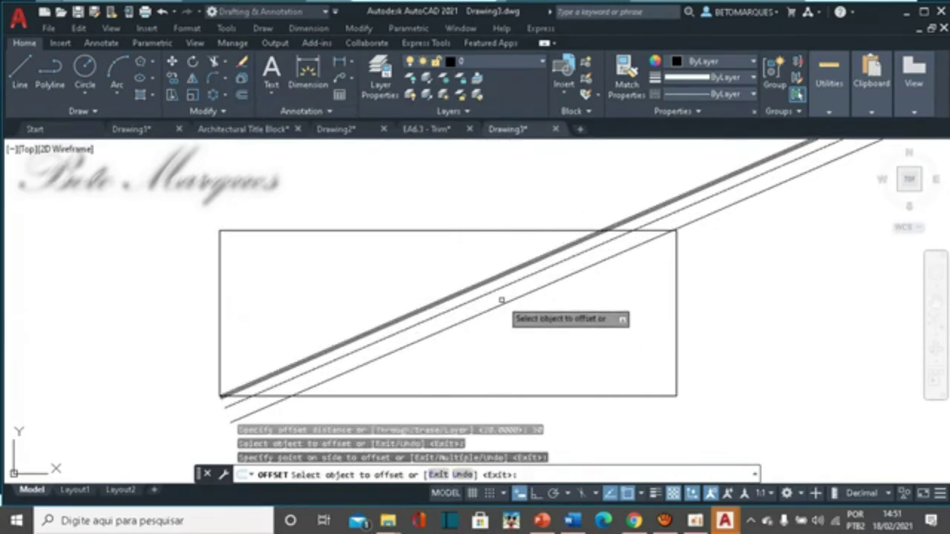
left_click(502, 310)
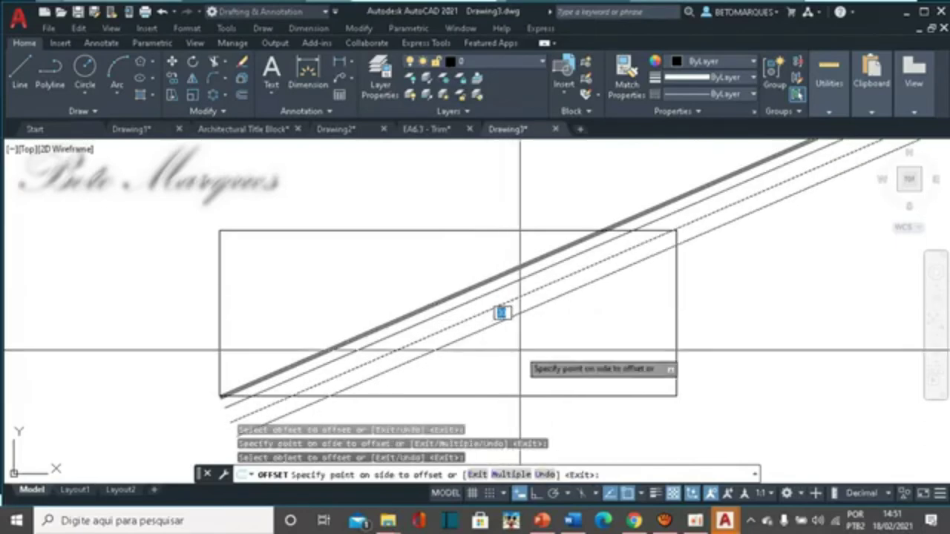
left_click(501, 314)
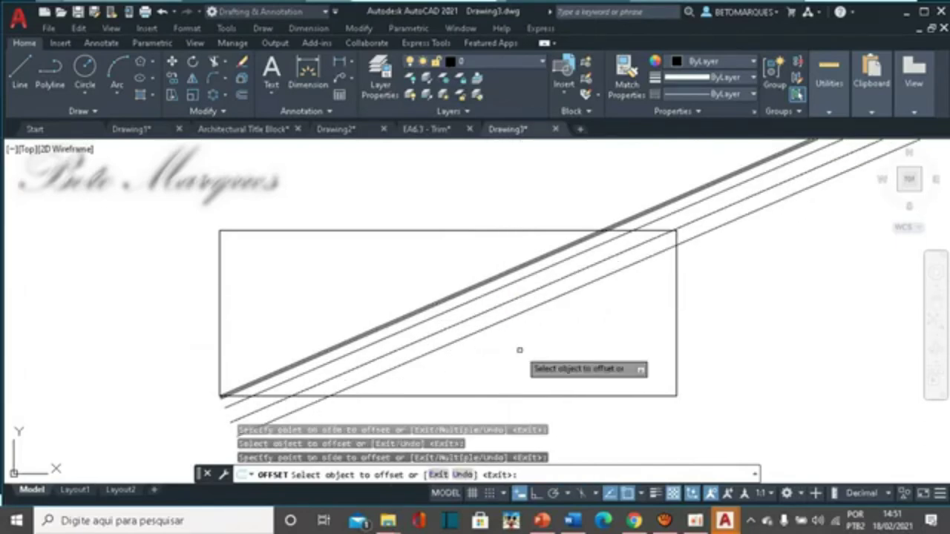
left_click(477, 282)
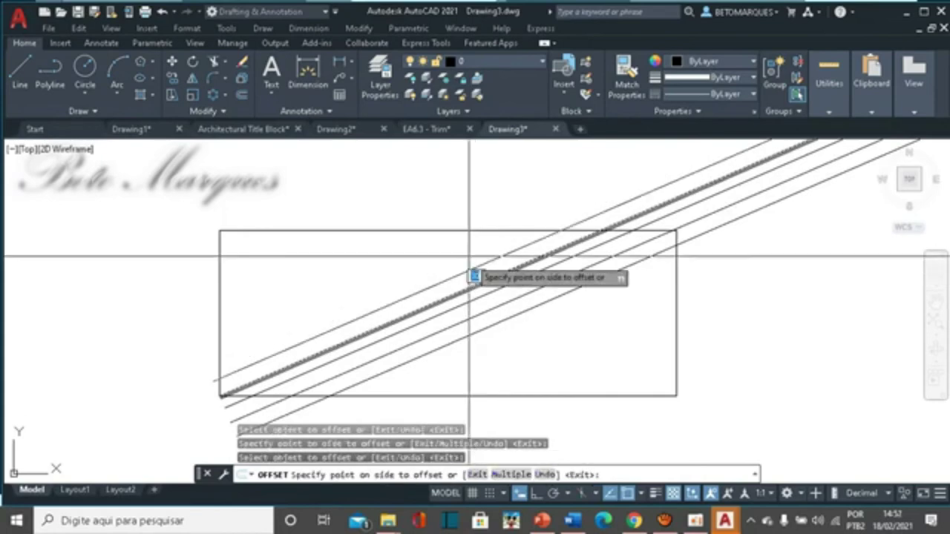
left_click(479, 256)
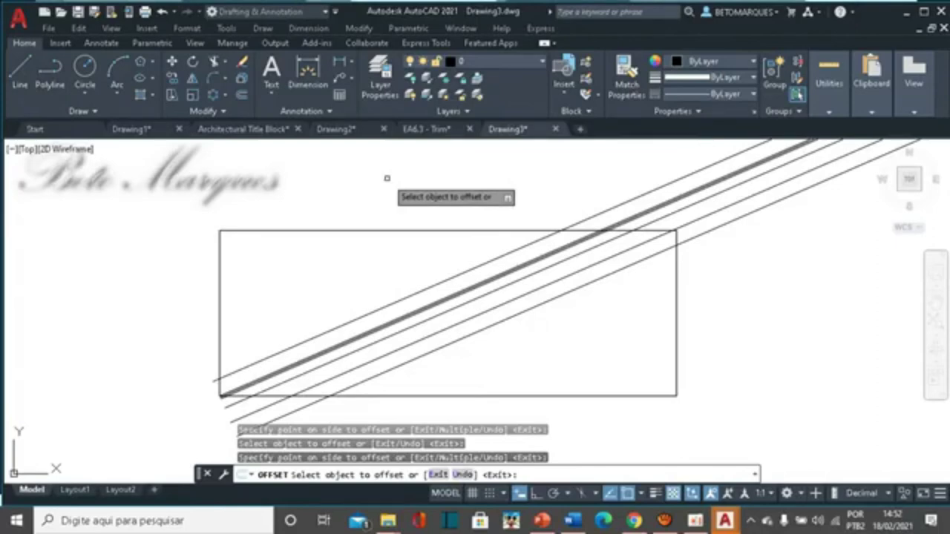
key("Escape")
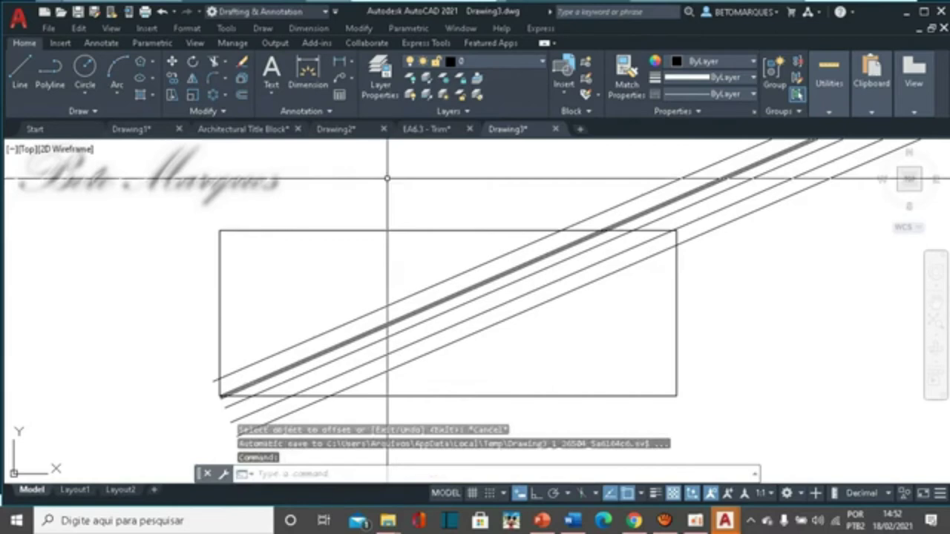
scroll(710, 376, "down", 2)
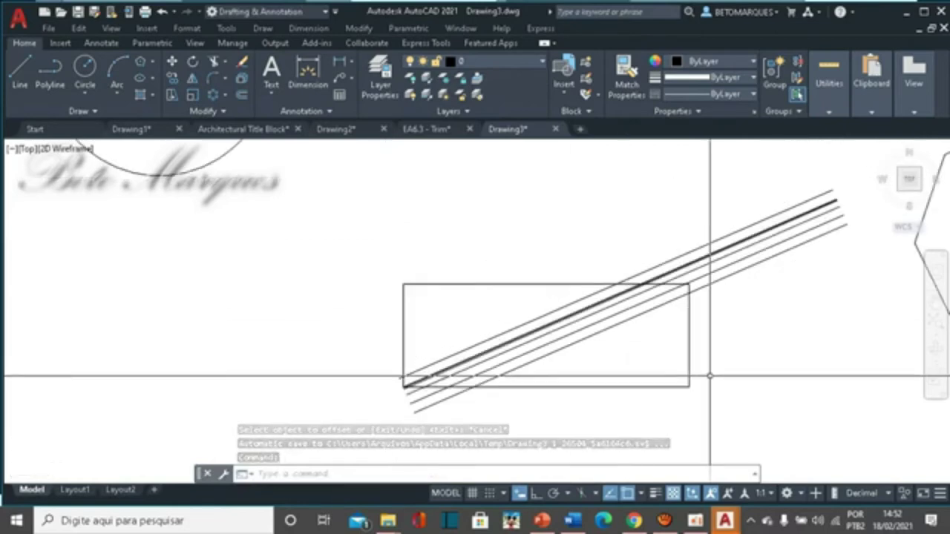
scroll(710, 376, "up", 2)
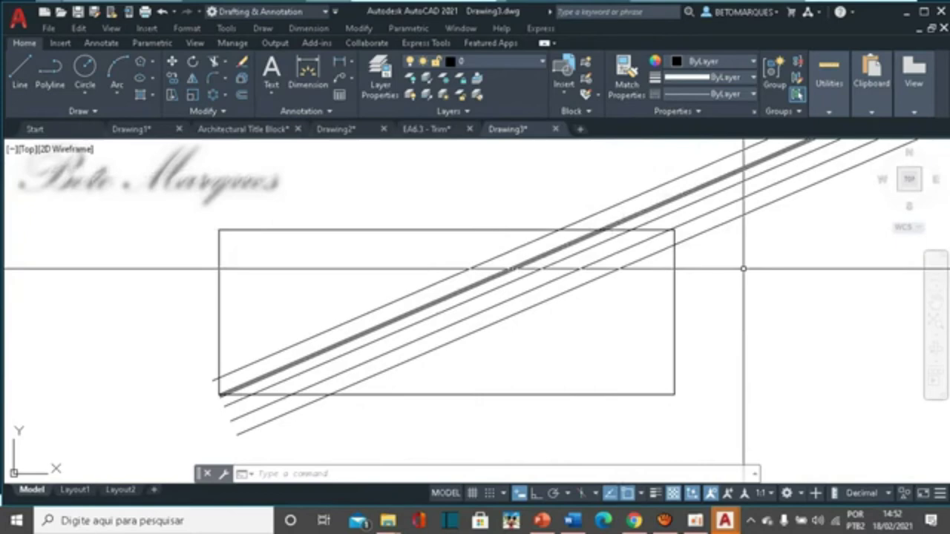
- Trim the diagonal lines' overhangs beyond the rectangle's top, right and bottom edges
left_click(226, 66)
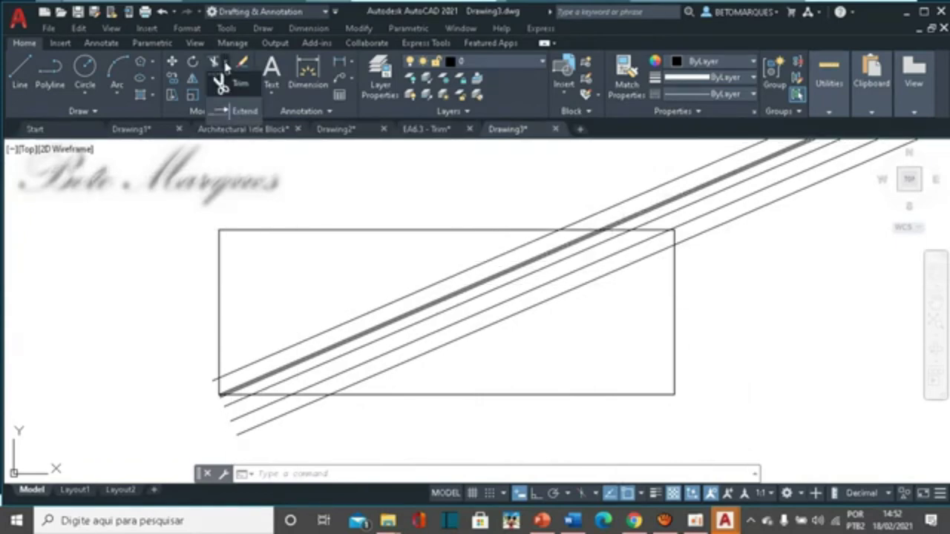
left_click(226, 83)
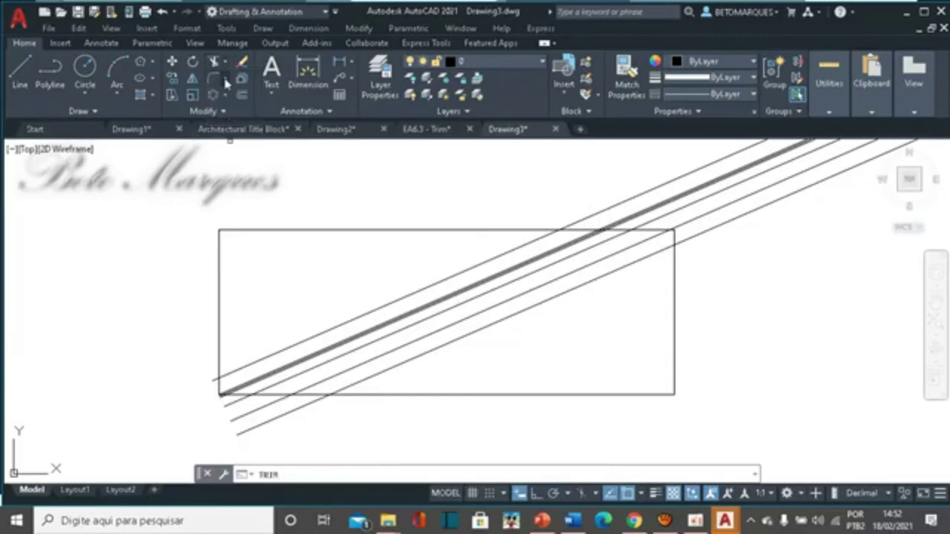
left_click(381, 184)
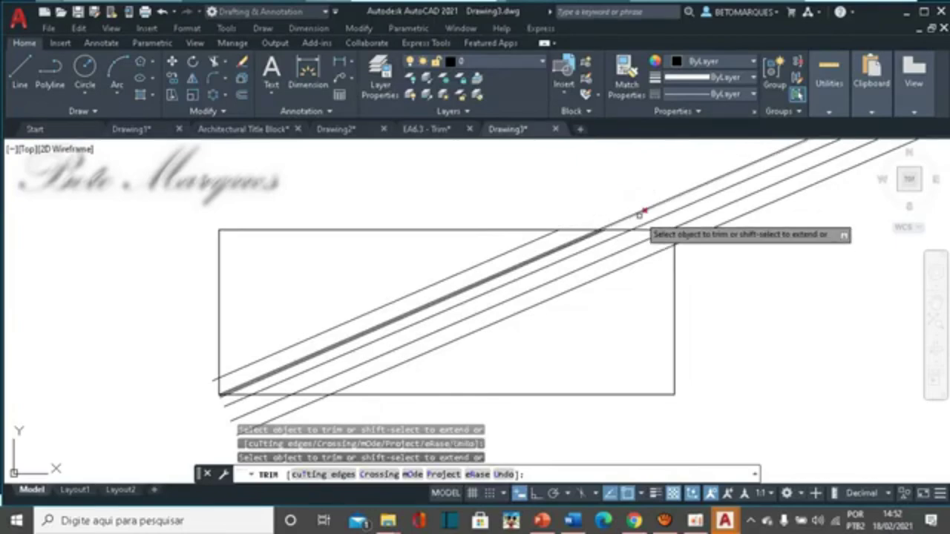
left_click(635, 213)
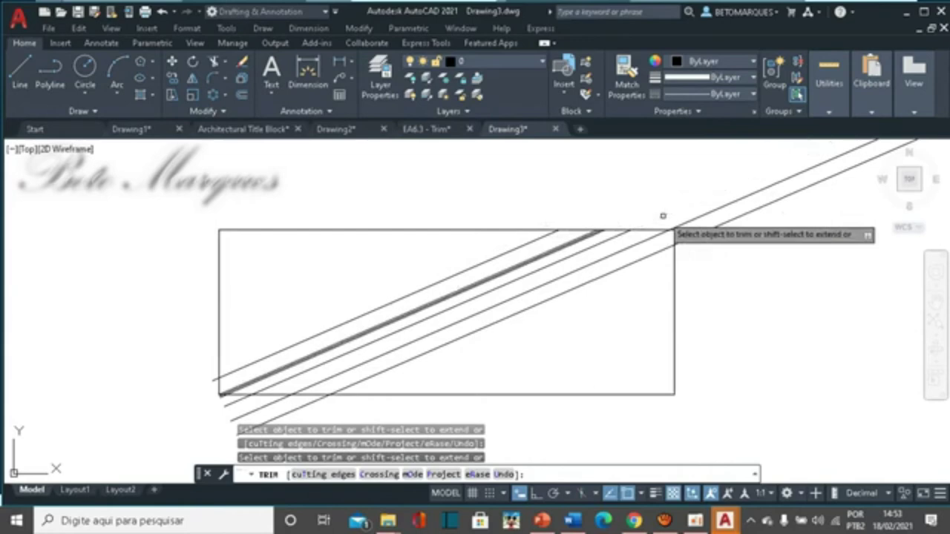
left_click(694, 218)
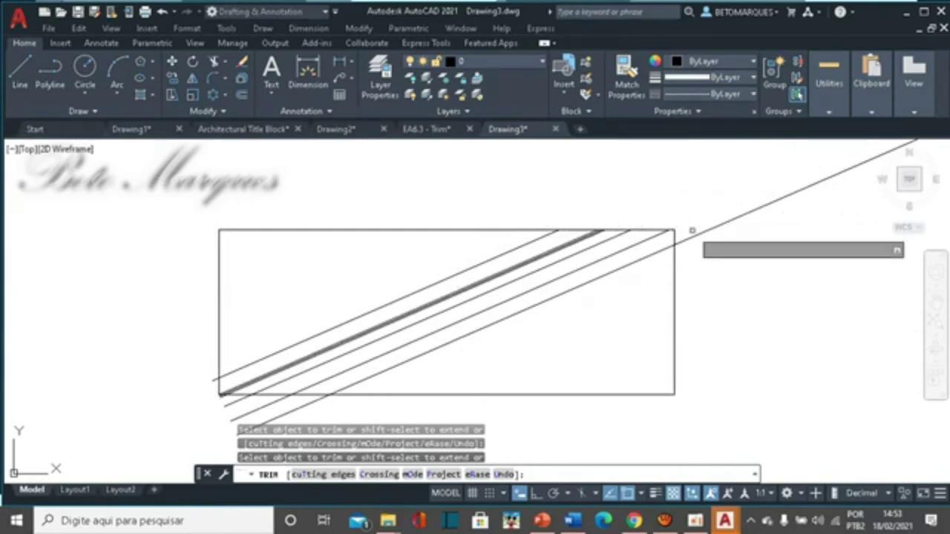
left_click(706, 231)
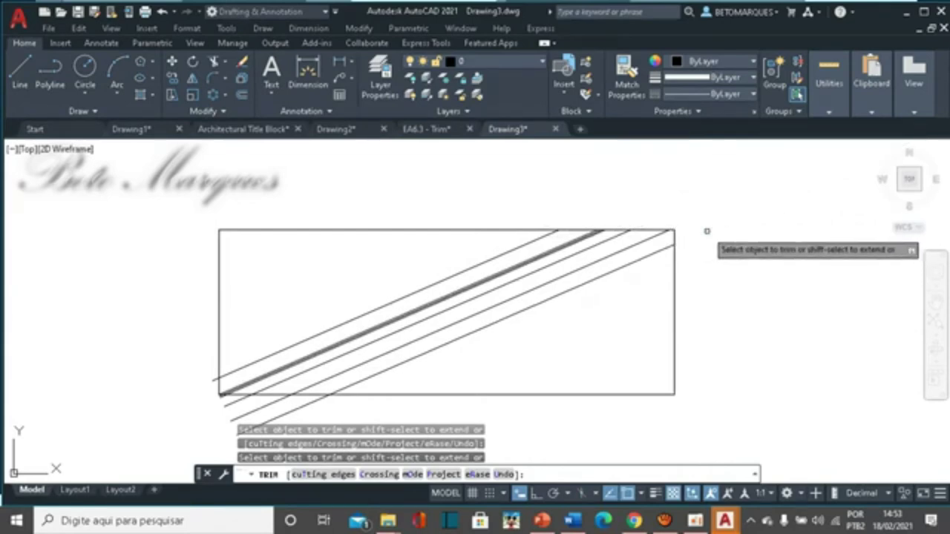
left_click(311, 403)
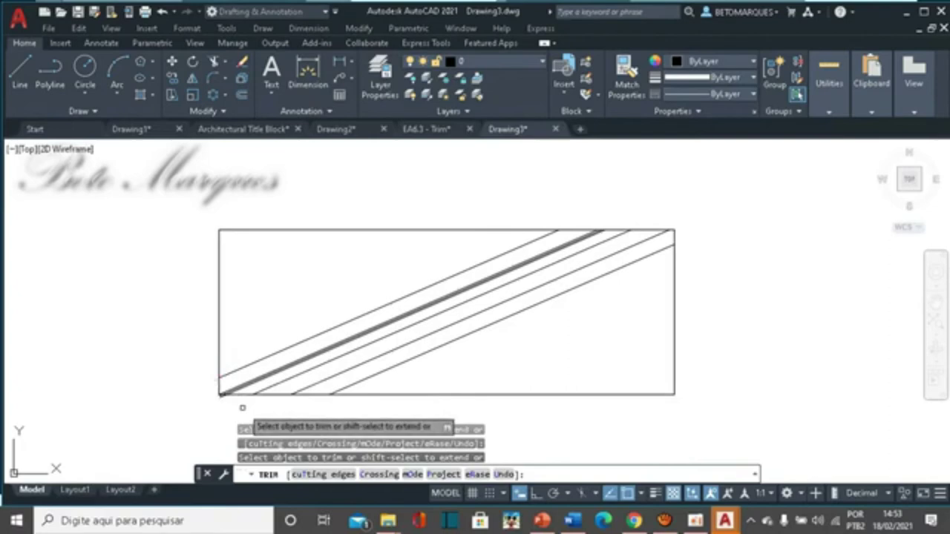
- Zoom out to show the whole trimmed rectangle and end the trim
scroll(241, 407, "down", 2)
scroll(240, 407, "up", 5)
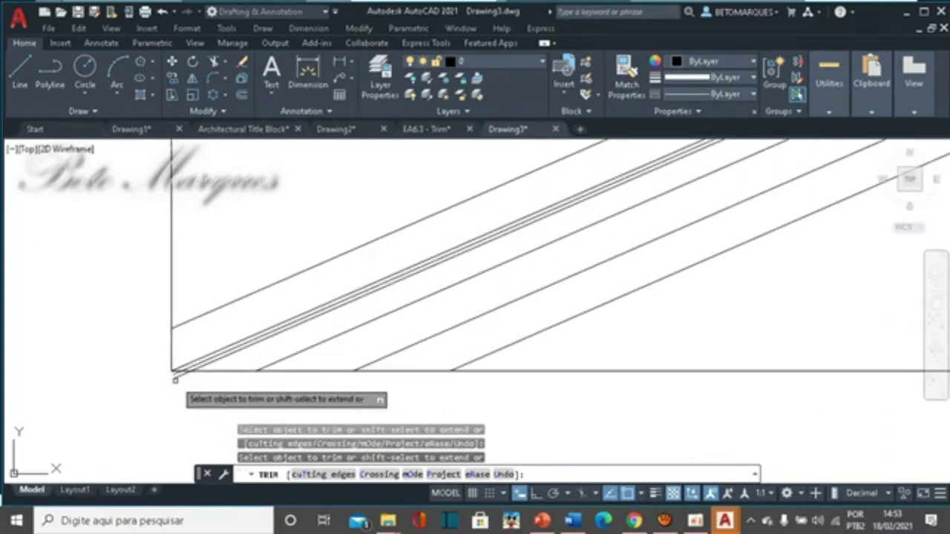
scroll(179, 377, "up", 1)
scroll(179, 376, "up", 1)
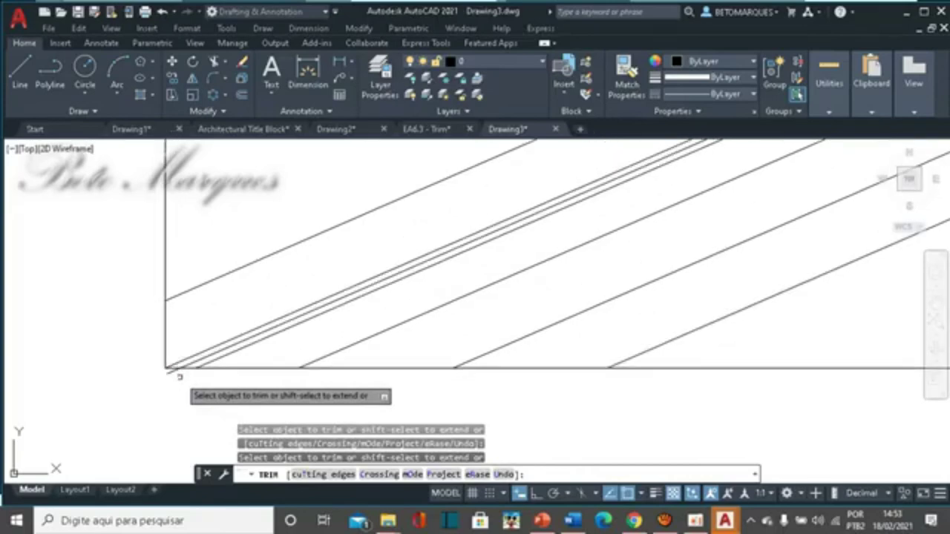
scroll(179, 376, "up", 1)
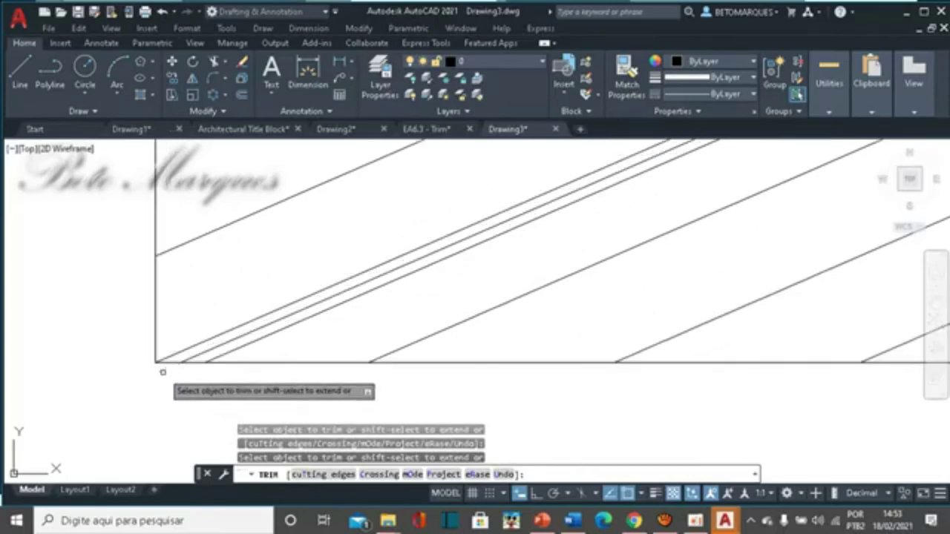
scroll(162, 372, "down", 2)
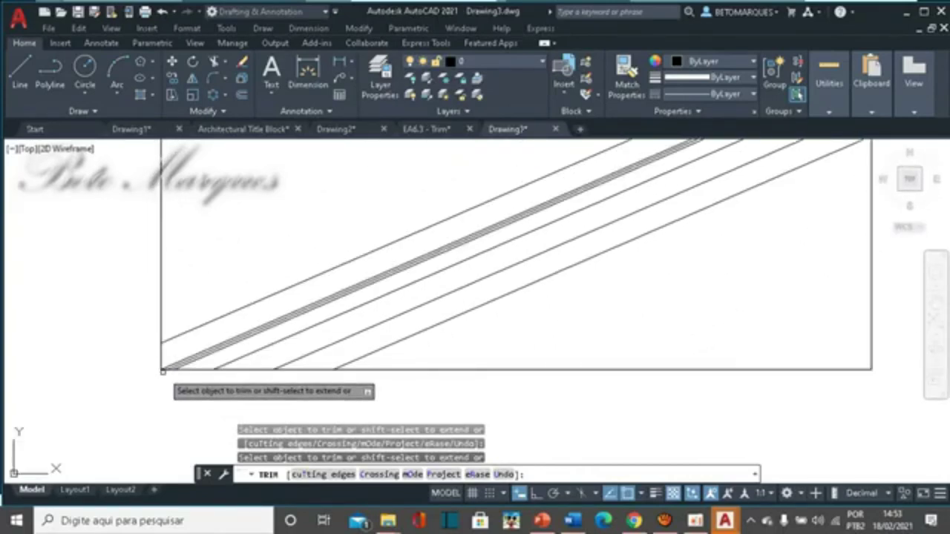
scroll(163, 372, "down", 2)
scroll(163, 372, "up", 2)
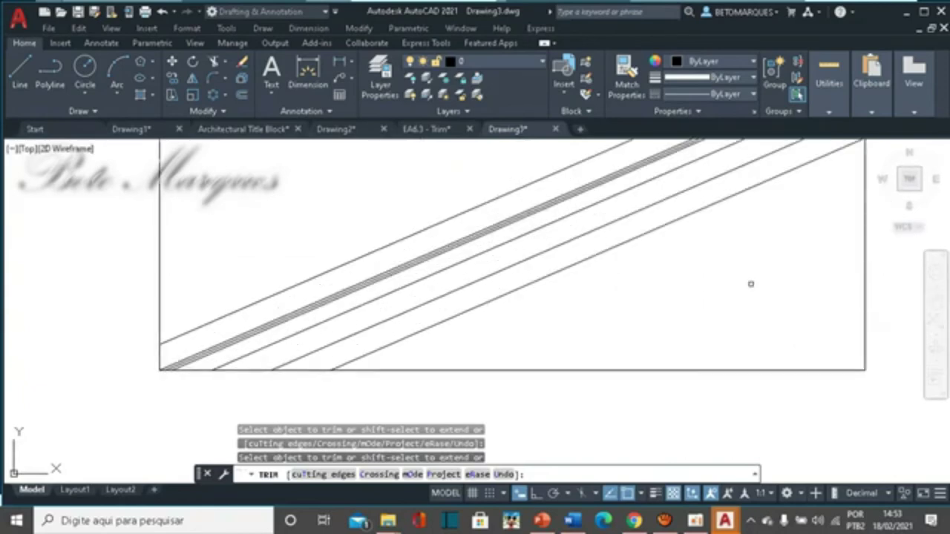
scroll(894, 281, "down", 2)
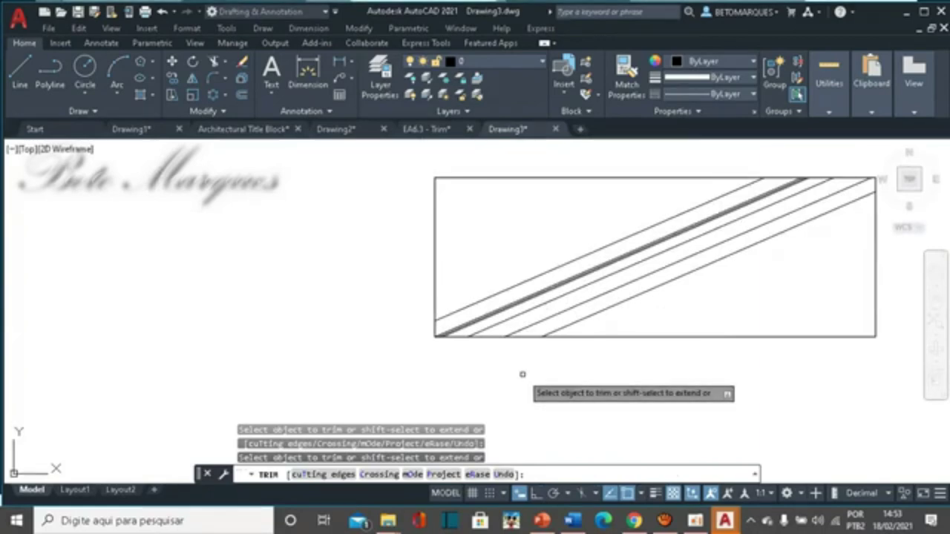
key("Escape")
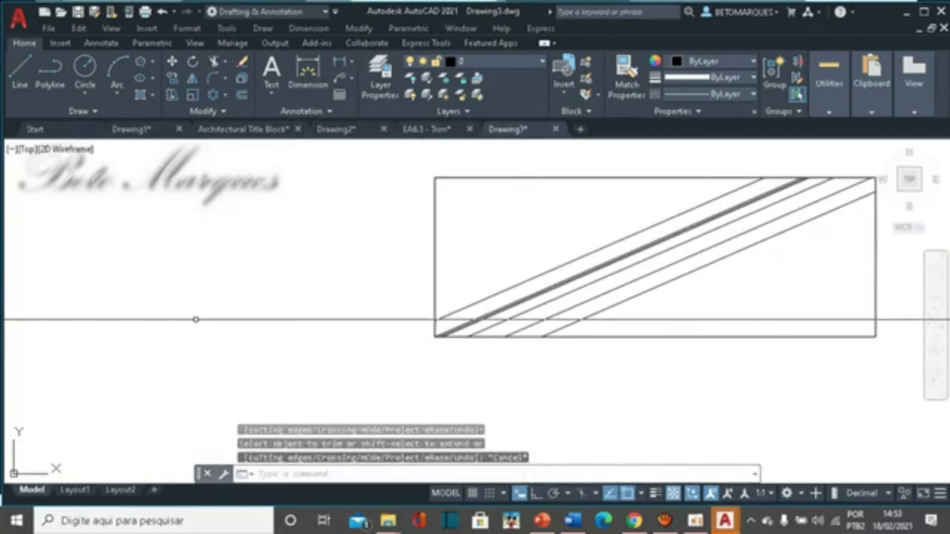
- Offset the rectangle 30 inward, then offset that copy 30 inward again
left_click(242, 96)
type("30")
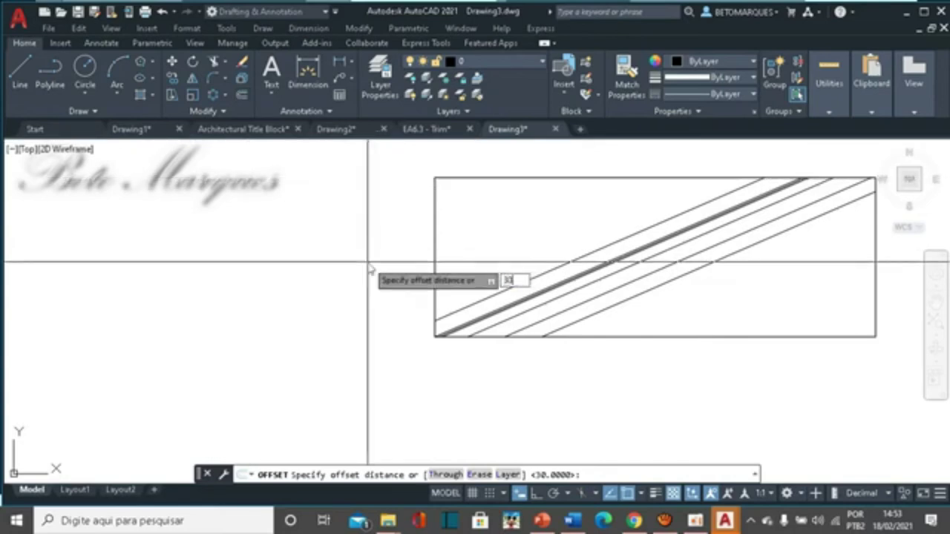
key("Return")
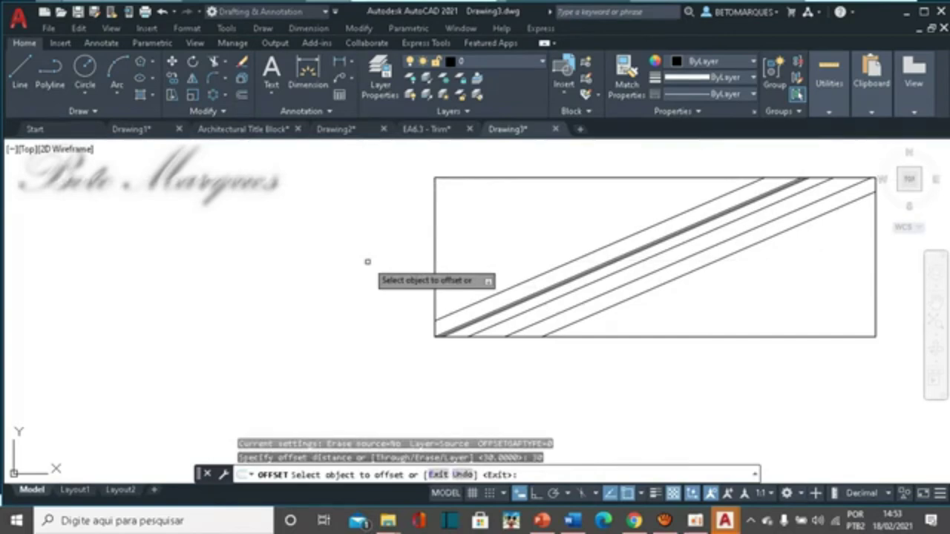
left_click(507, 178)
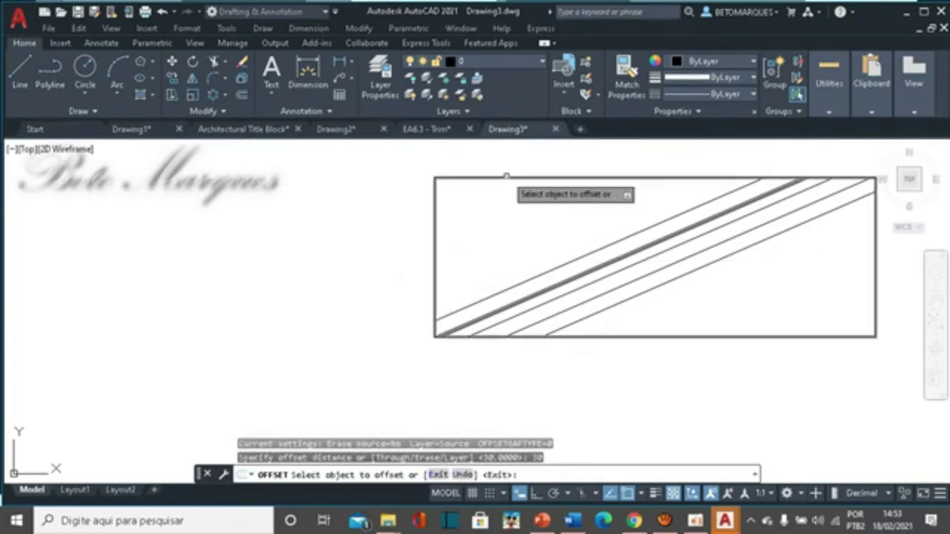
left_click(507, 221)
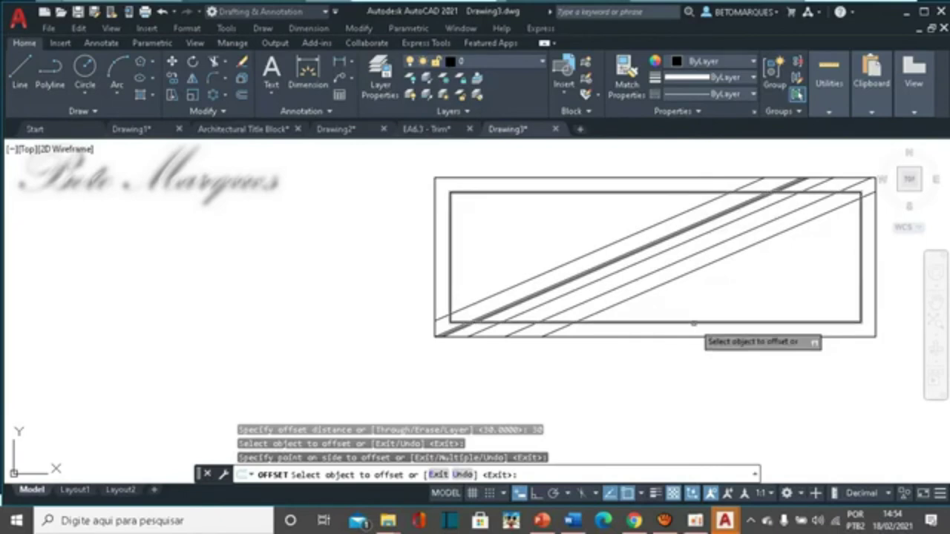
left_click(693, 322)
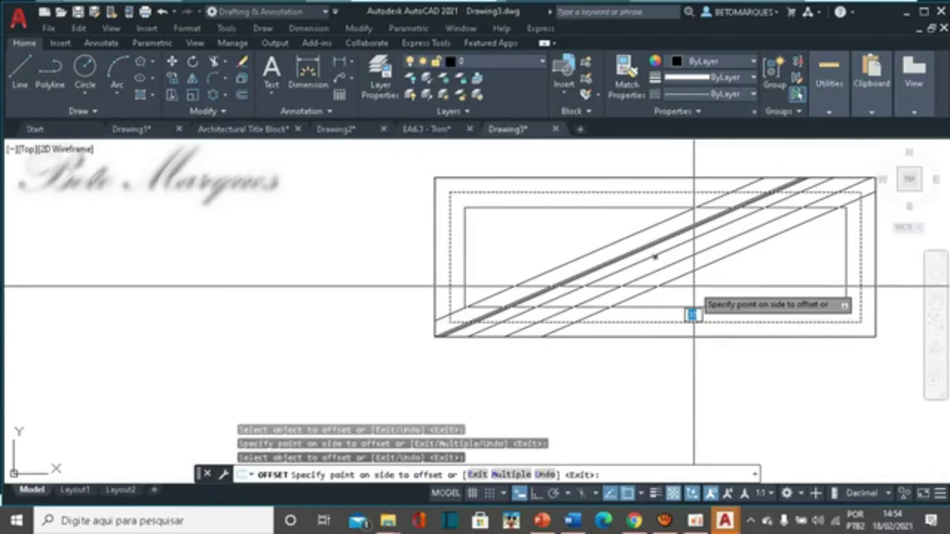
left_click(693, 286)
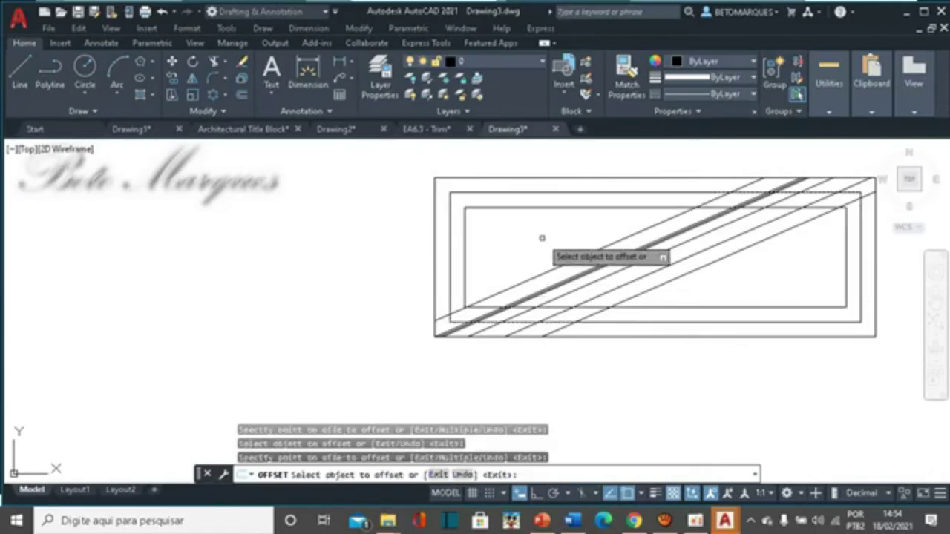
key("Escape")
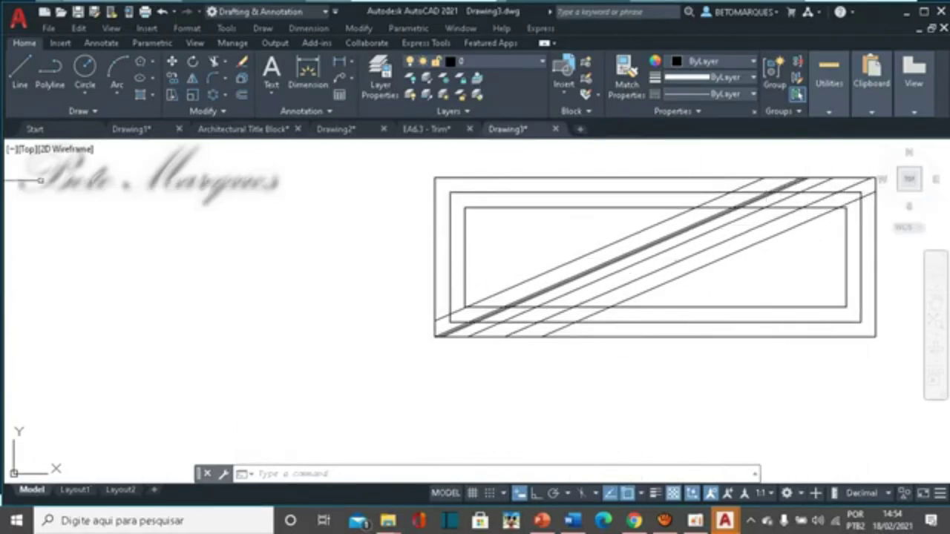
- Draw two vertical lines across the rectangles, near the middle and near the right end, using Ortho
left_click(19, 74)
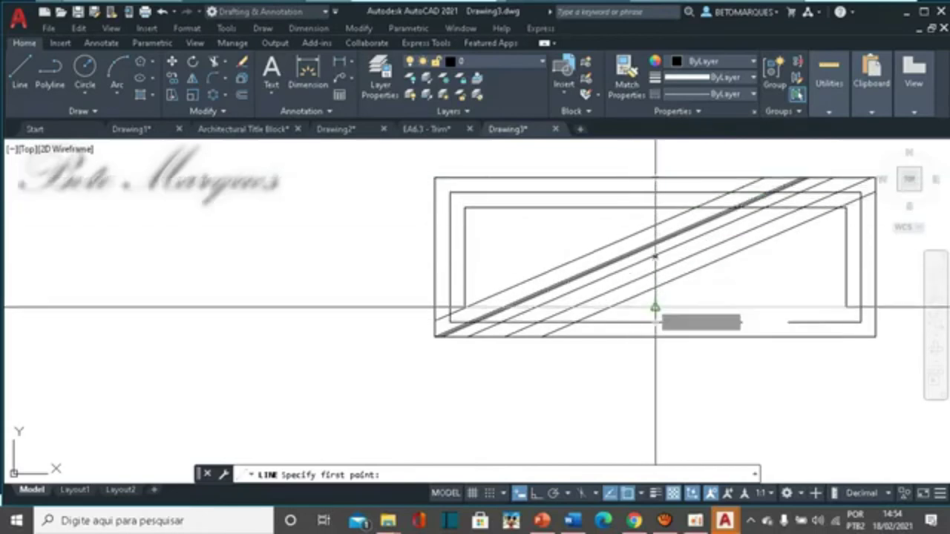
left_click(654, 306)
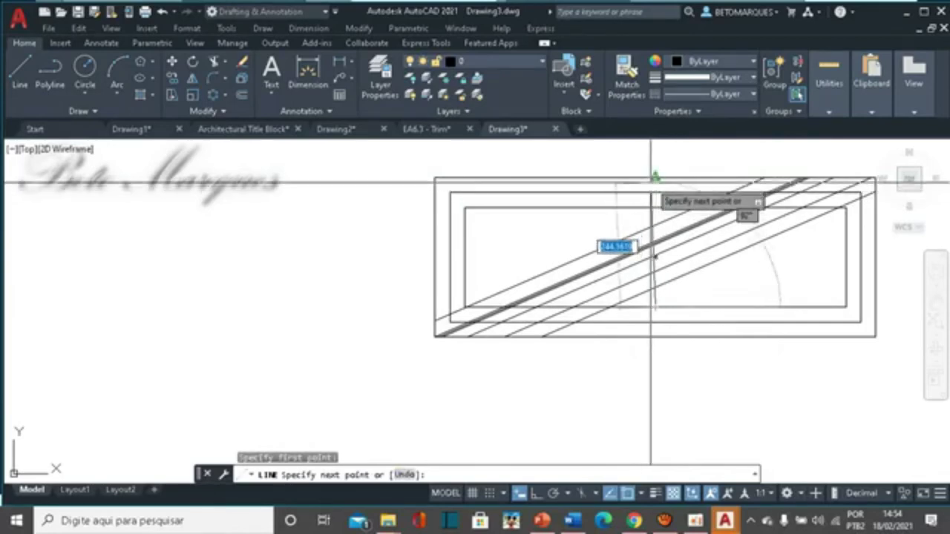
left_click(653, 177)
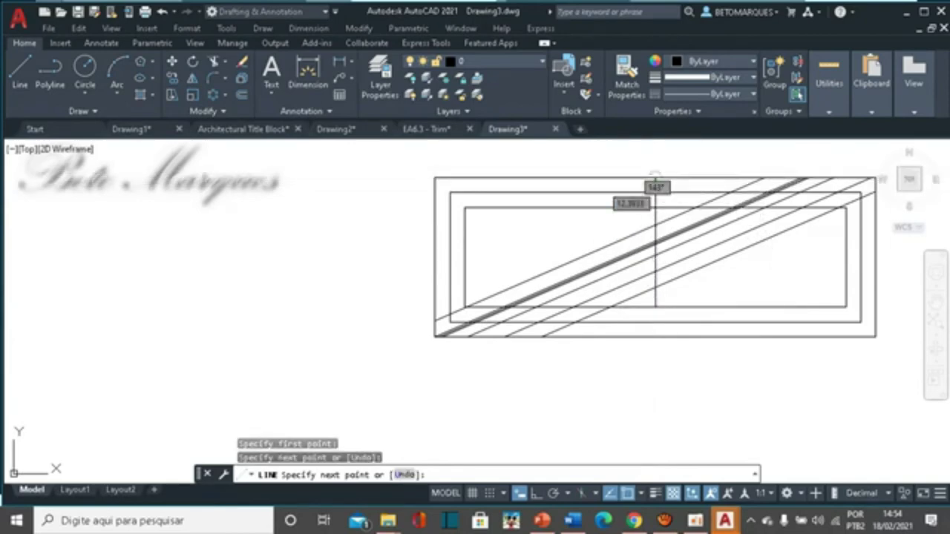
key("Escape")
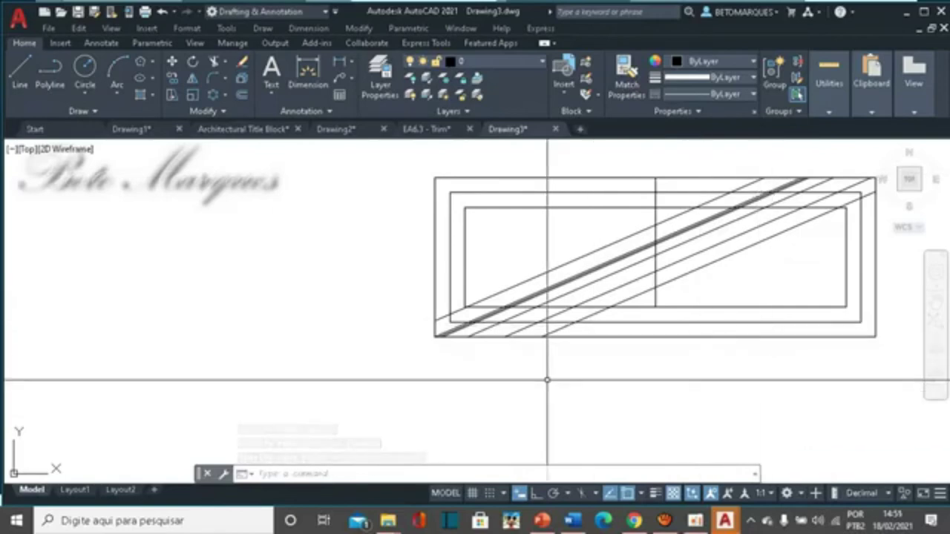
type("l")
key("Return")
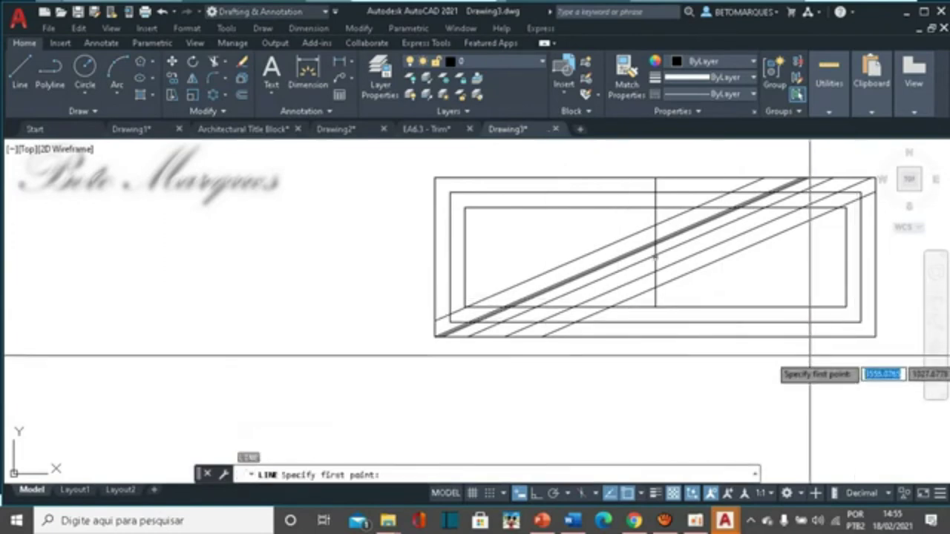
left_click(788, 336)
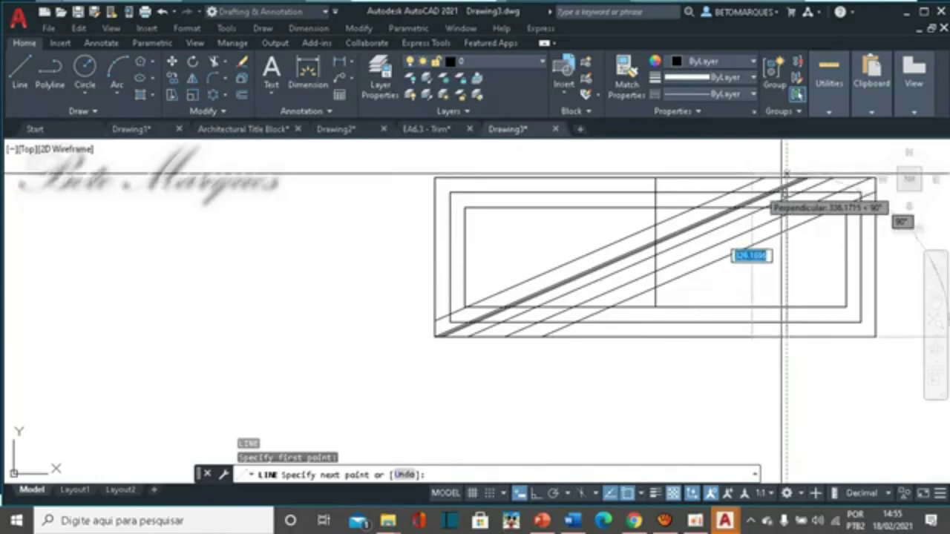
left_click(536, 494)
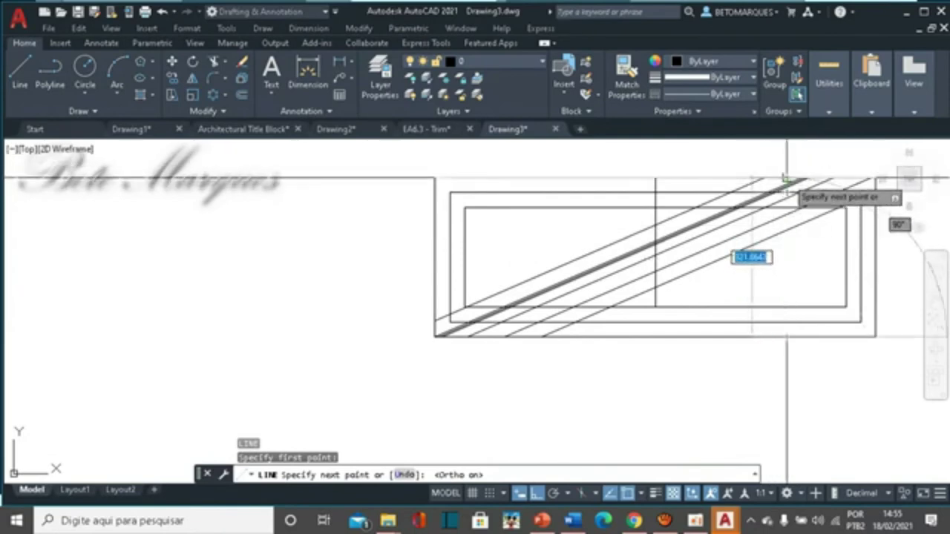
left_click(787, 178)
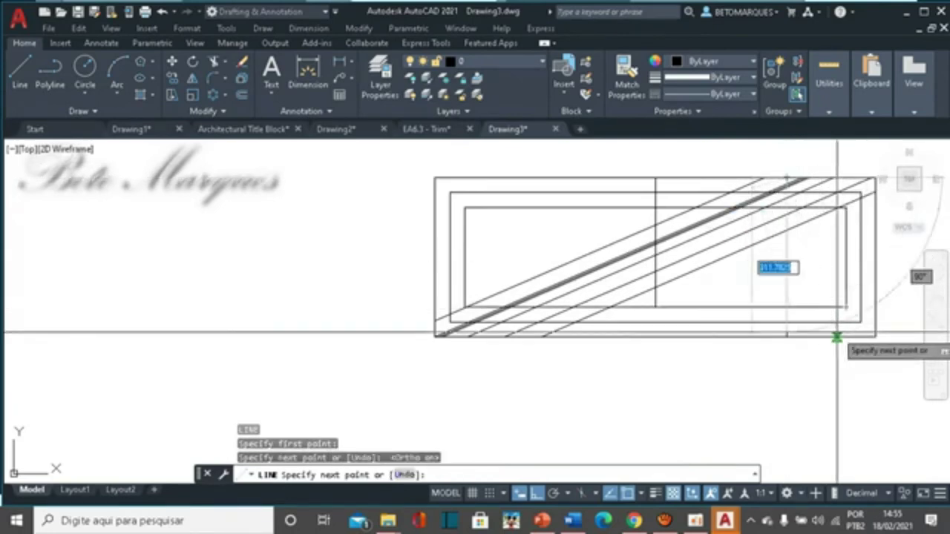
key("Escape")
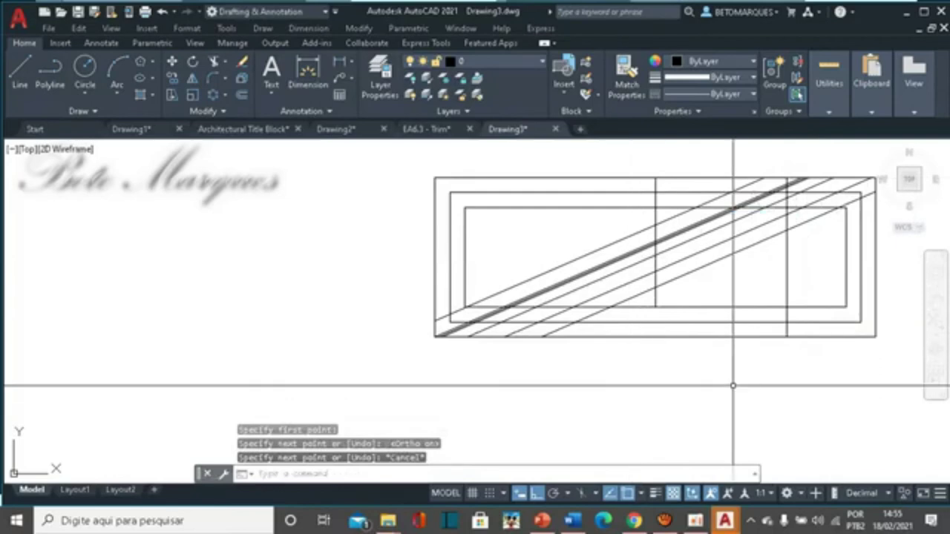
middle_click_drag(733, 386, 588, 412)
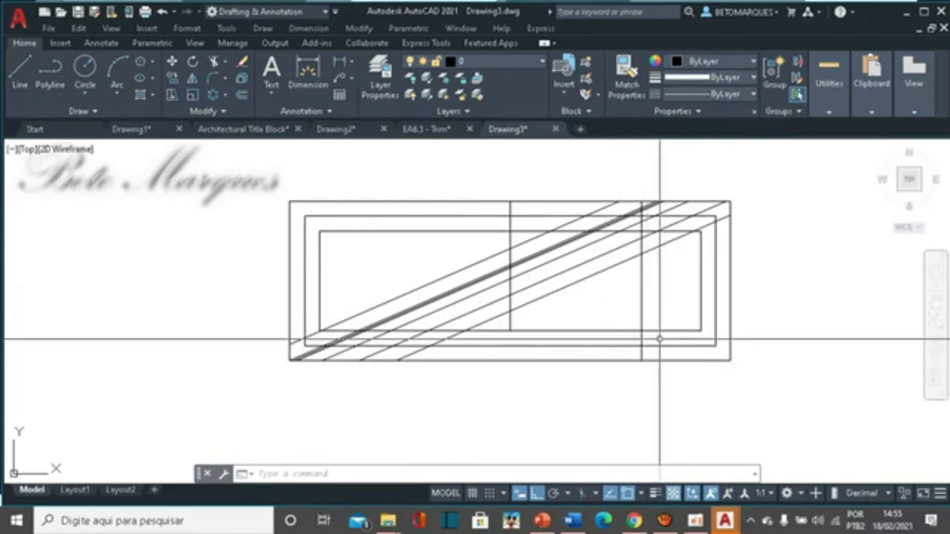
- Trim the middle and inner rectangles' right edges and the horizontal pieces right of the divider
left_click(216, 62)
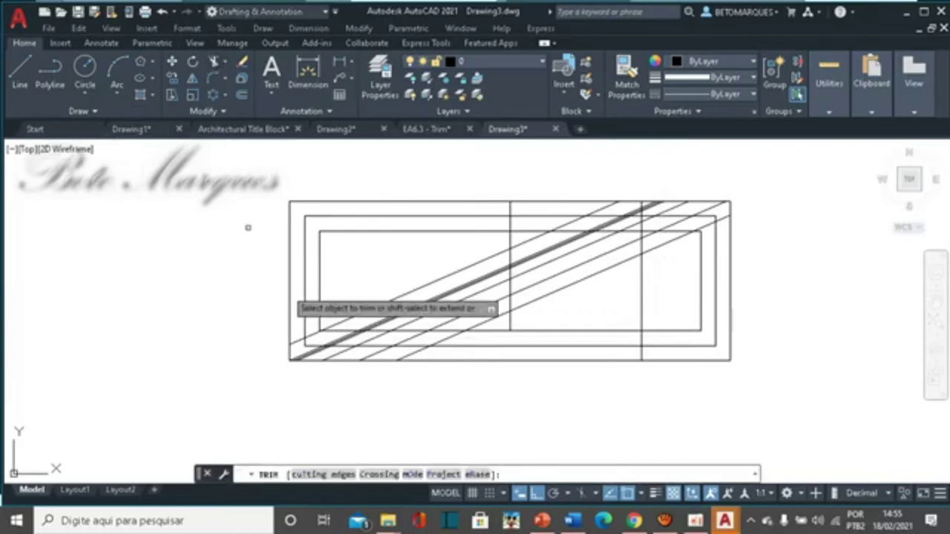
left_click(187, 322)
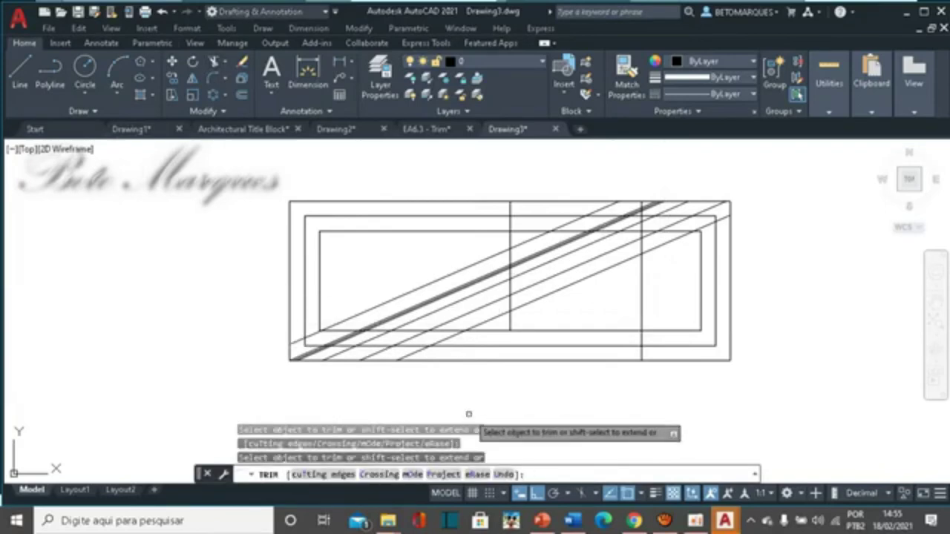
left_click(717, 310)
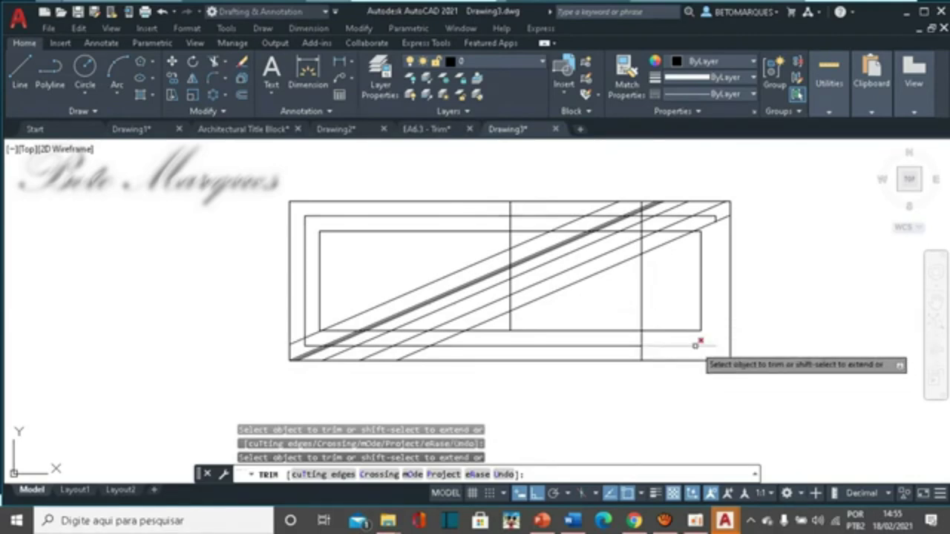
left_click(696, 345)
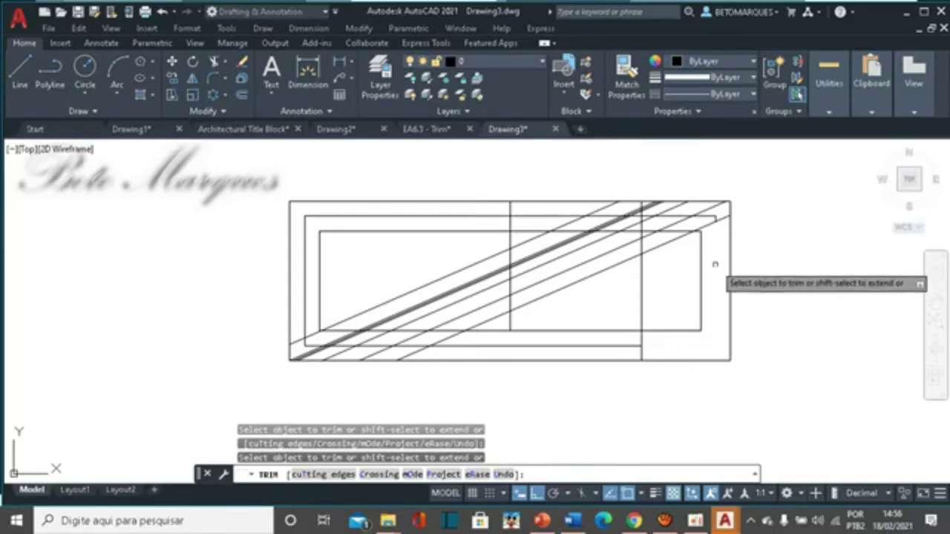
left_click(700, 244)
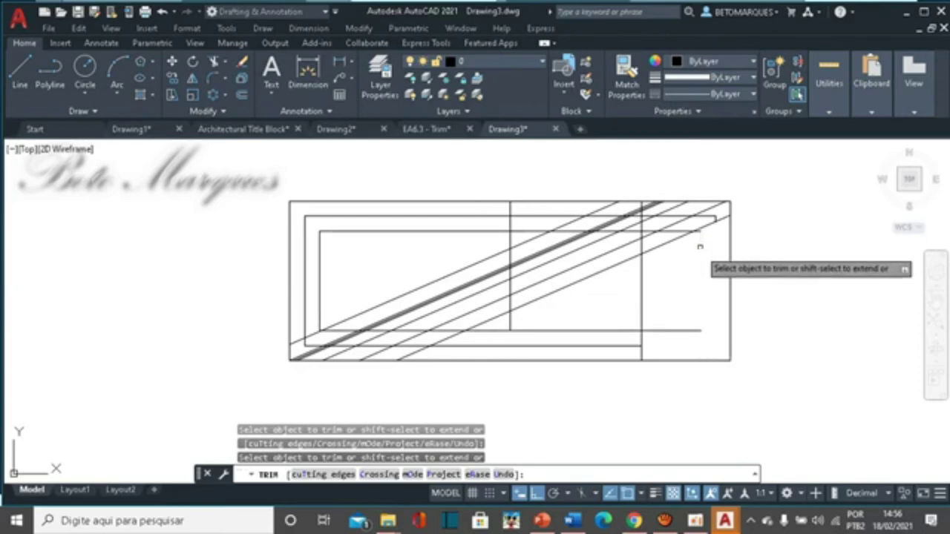
left_click(690, 330)
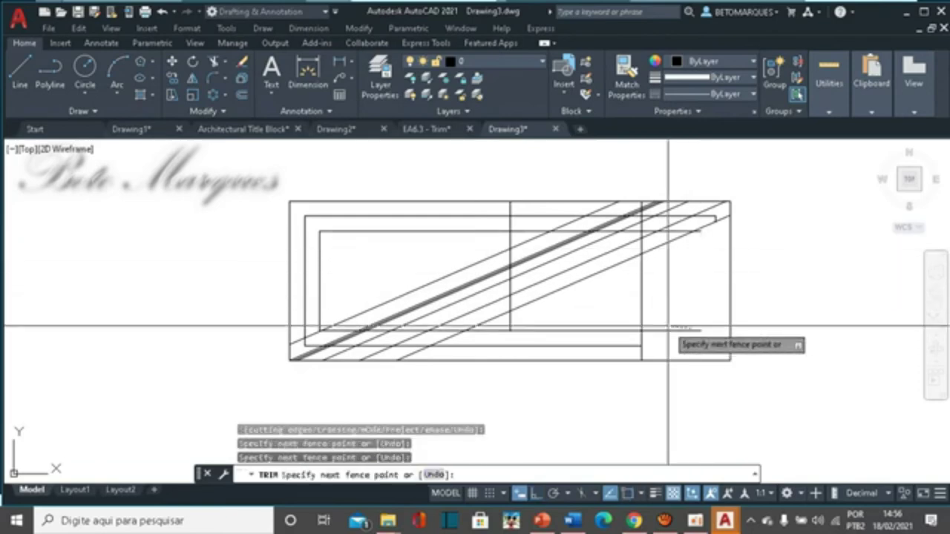
key("Escape")
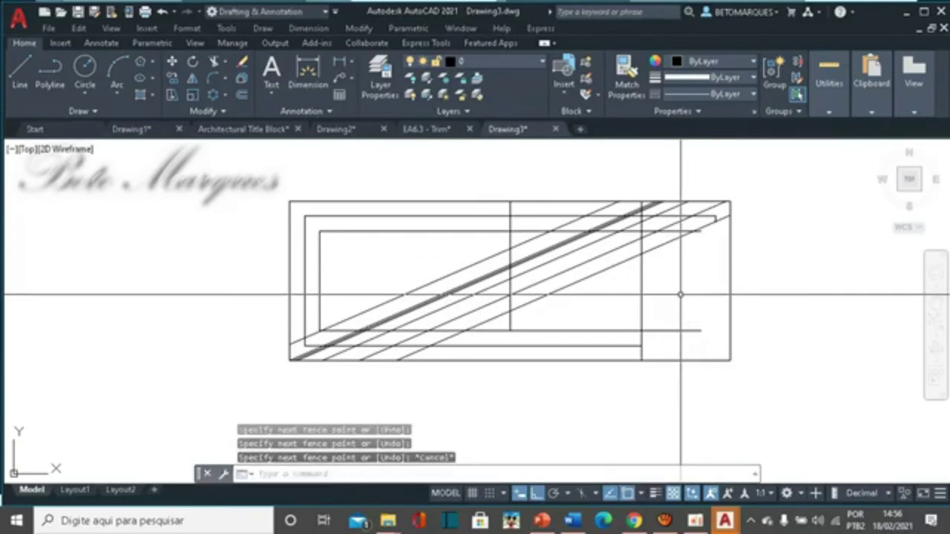
key("Return")
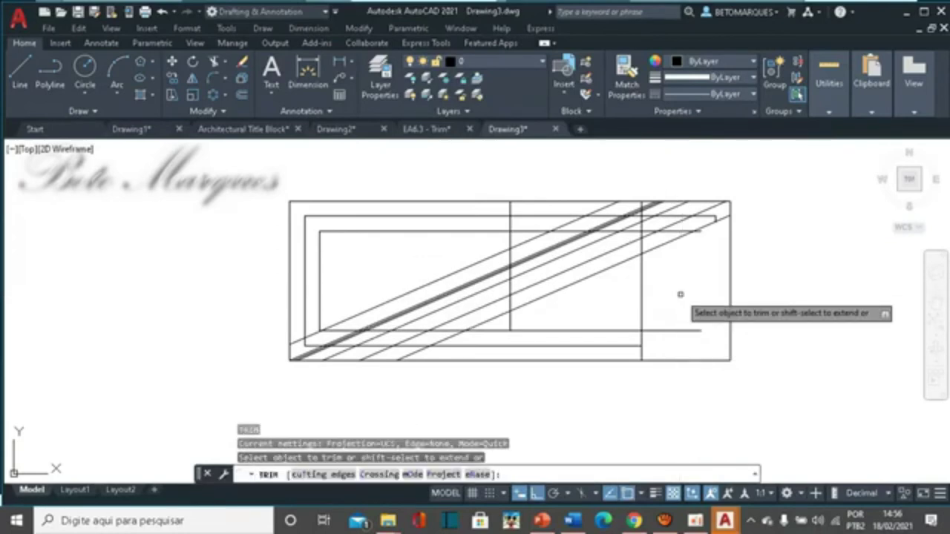
left_click(687, 330)
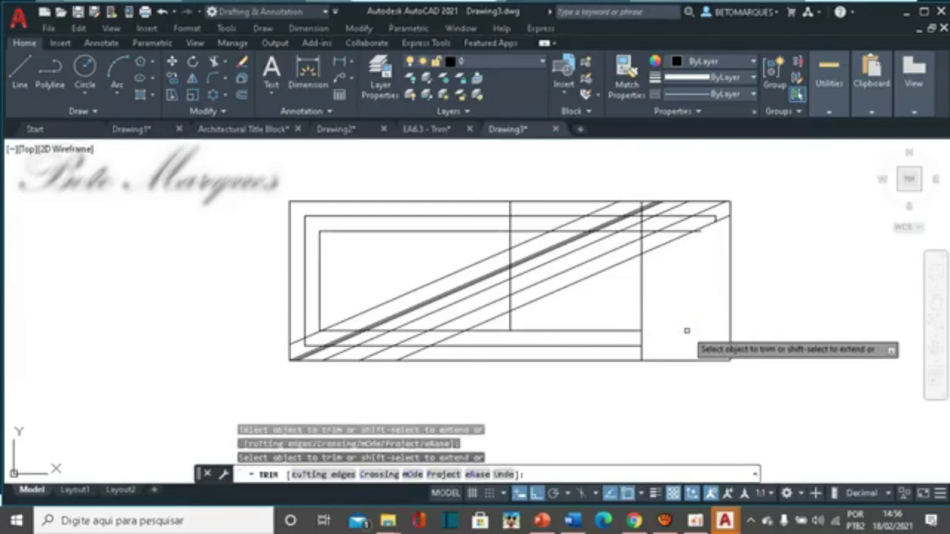
- Trim the short diagonal pieces at the bottom and the two horizontal stubs at the top right
scroll(698, 279, "up", 5)
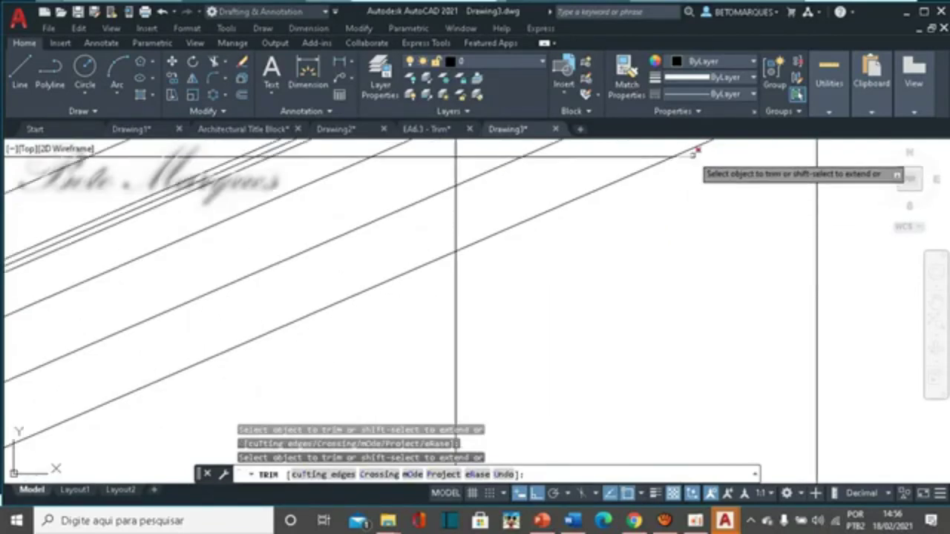
scroll(728, 231, "down", 4)
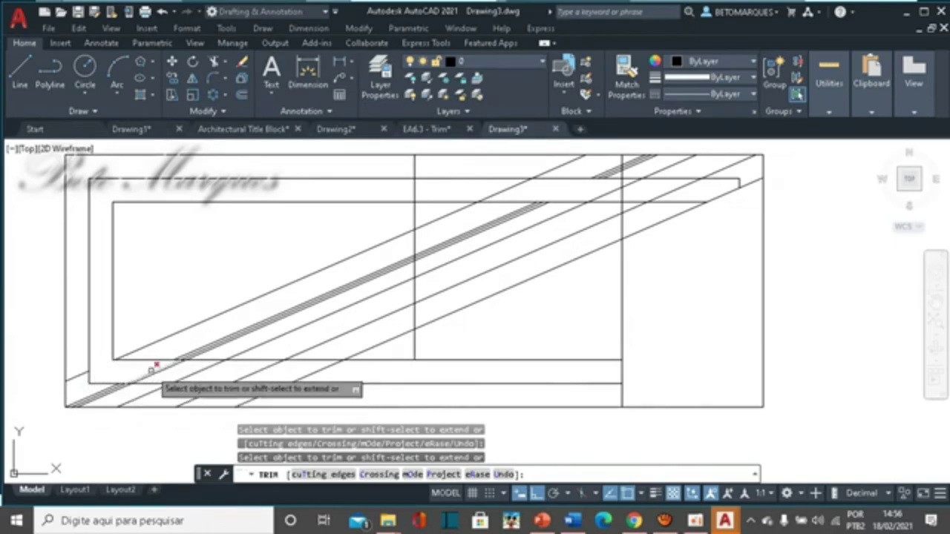
left_click(153, 371)
left_click(159, 372)
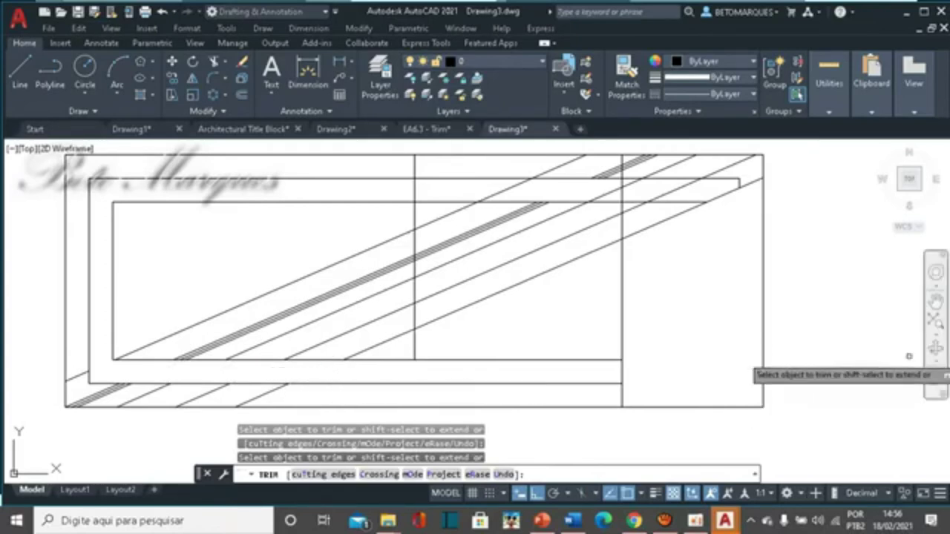
left_click(740, 180)
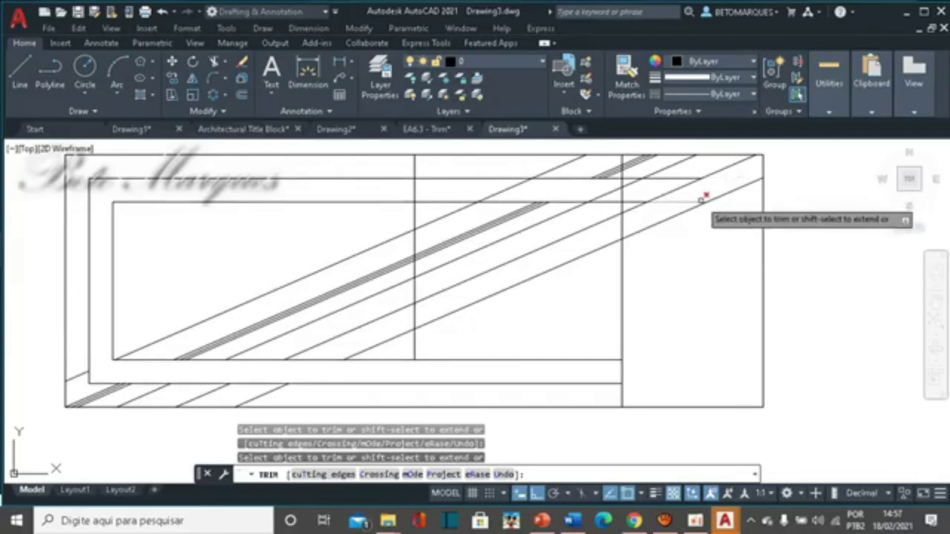
left_click(668, 180)
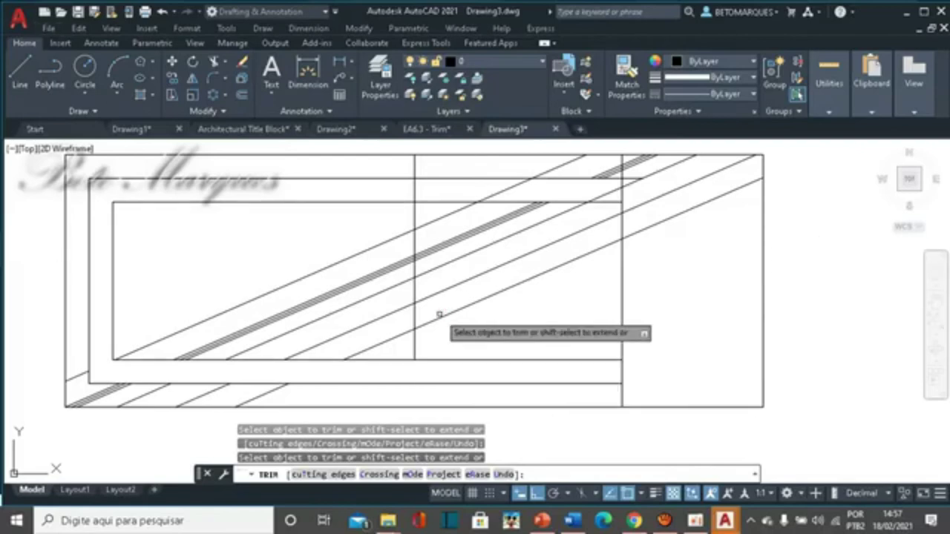
key("Escape")
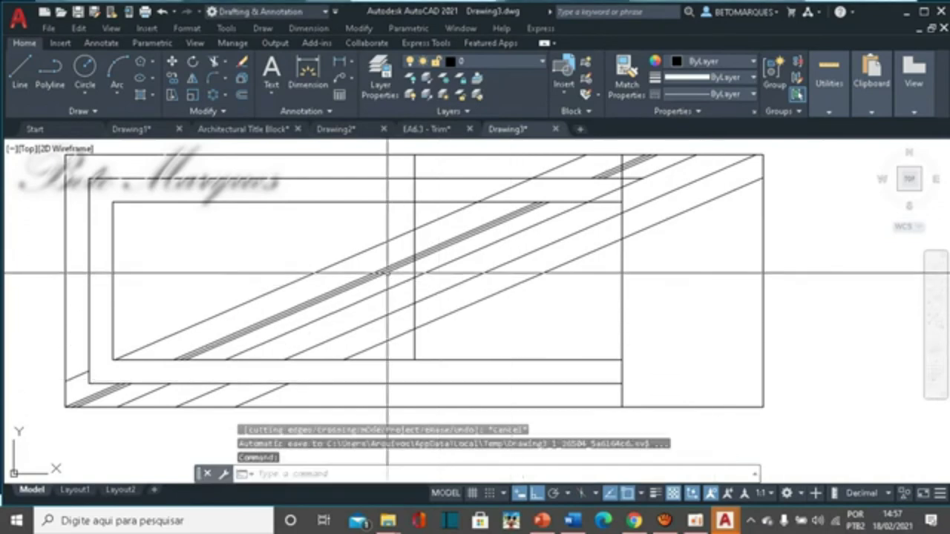
- Extend the inner and middle rectangles' top and bottom edges out to the outer border
left_click(225, 65)
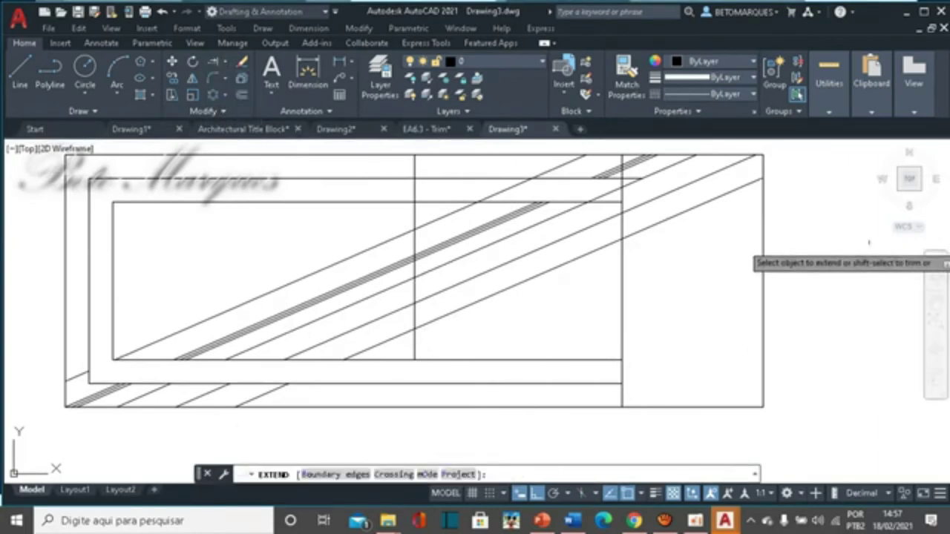
left_click(809, 242)
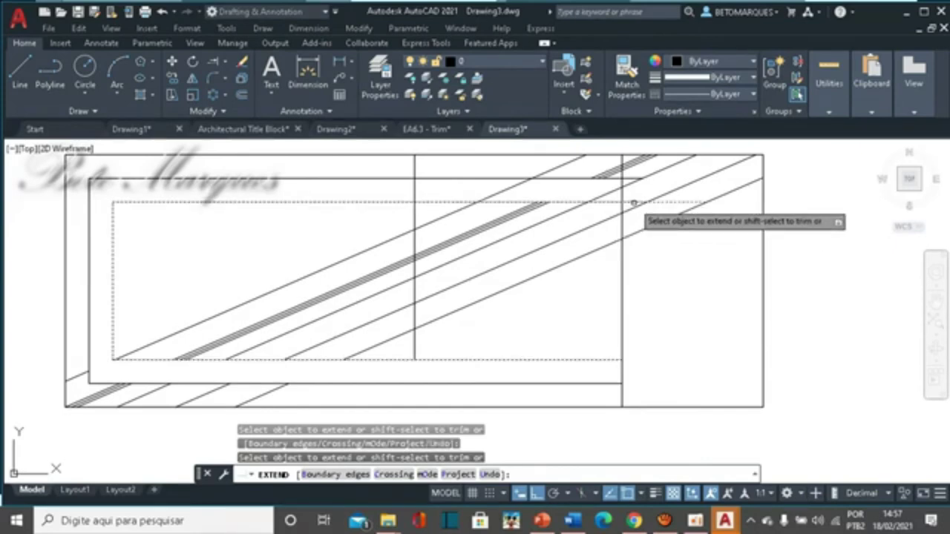
left_click(633, 202)
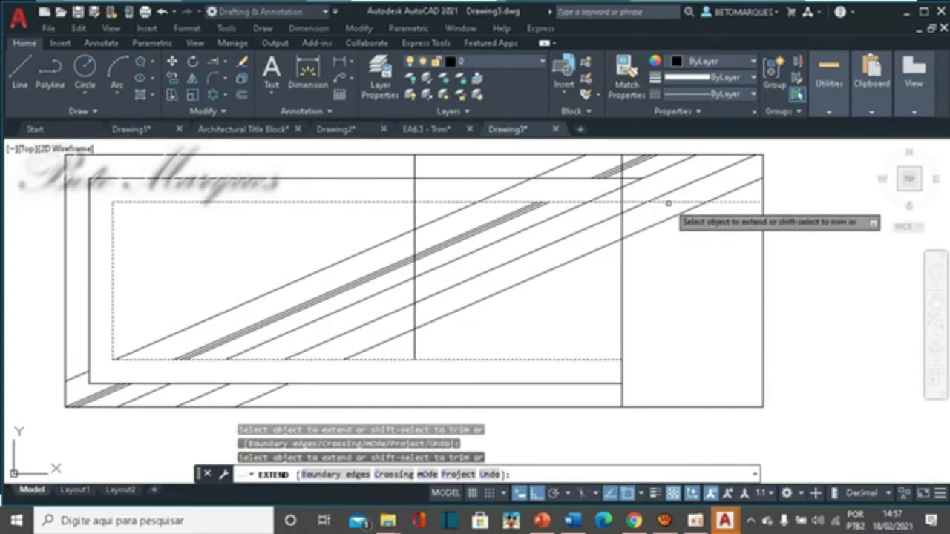
left_click(668, 203)
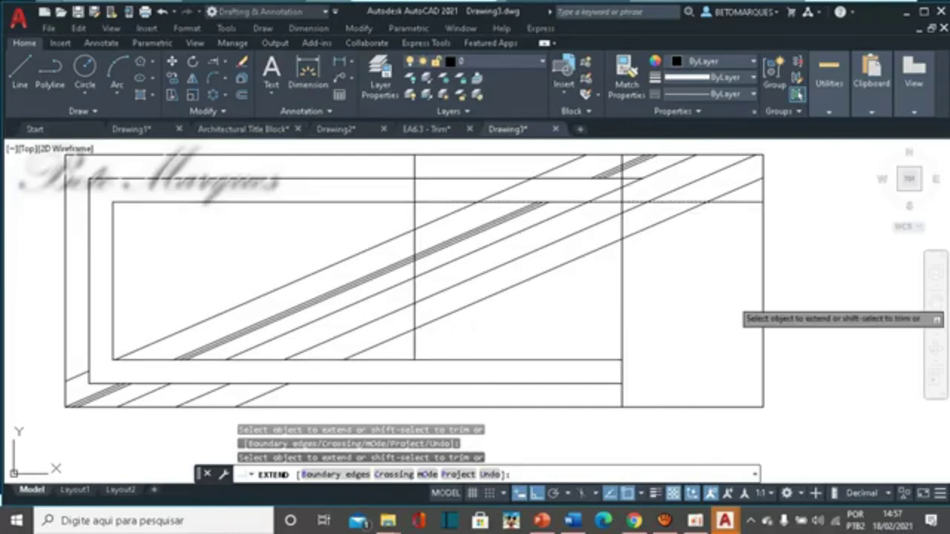
left_click(591, 383)
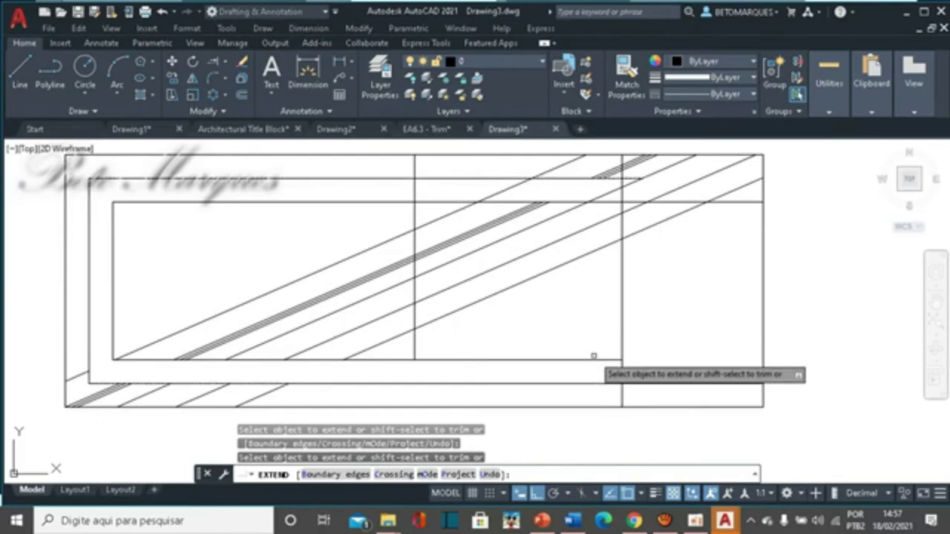
left_click(594, 359)
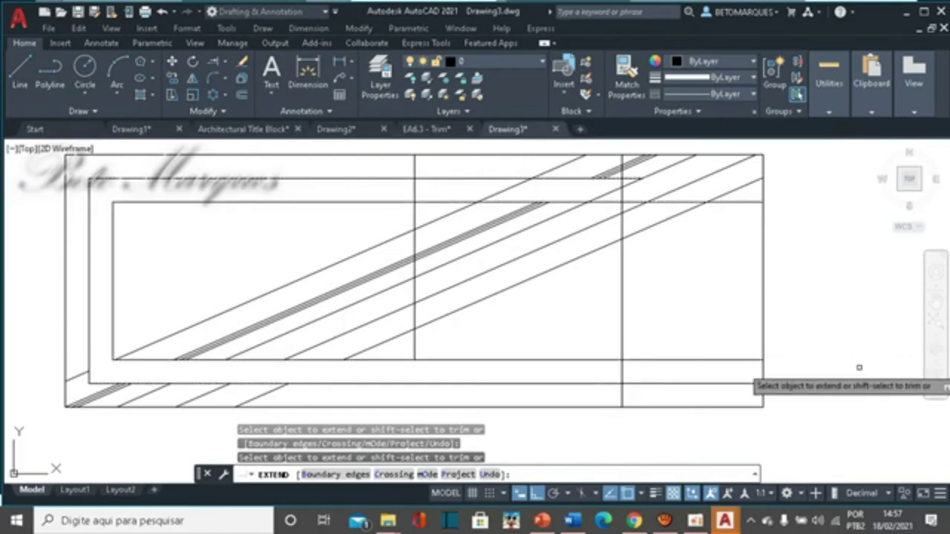
- Extend three short bottom-left diagonals and push the middle vertical line downward
left_click(258, 399)
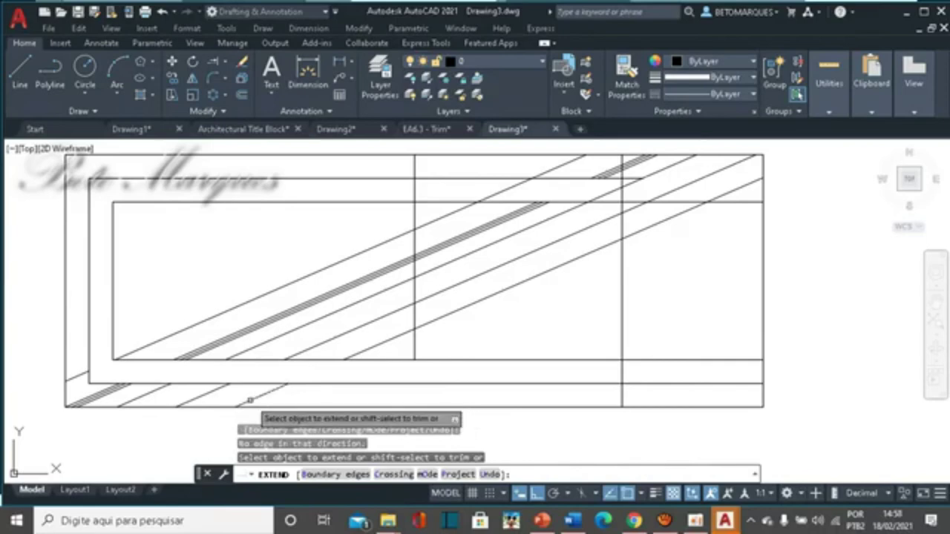
left_click(368, 345)
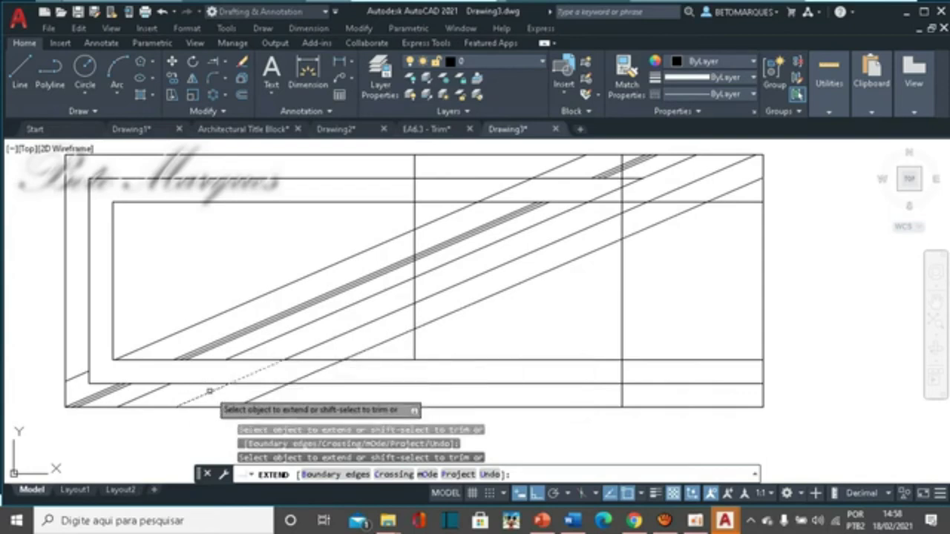
left_click(209, 390)
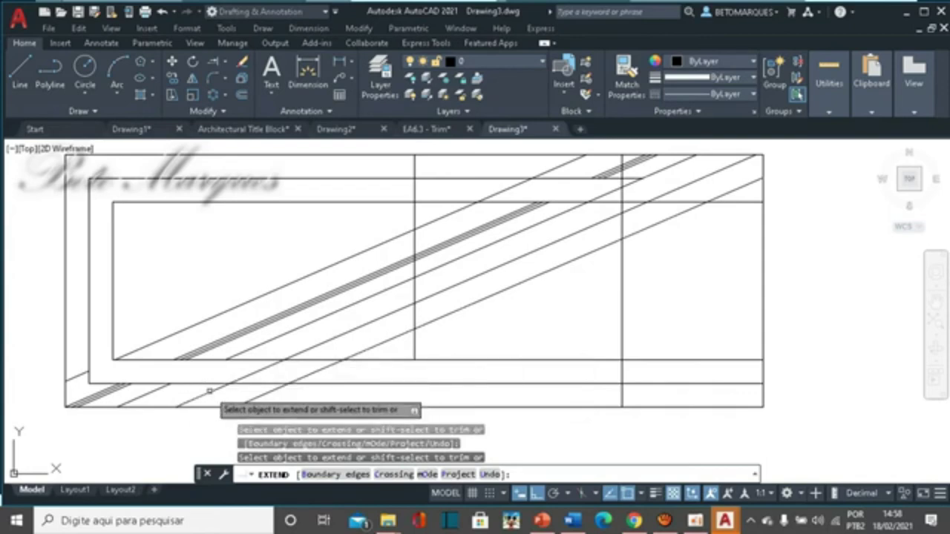
left_click(132, 402)
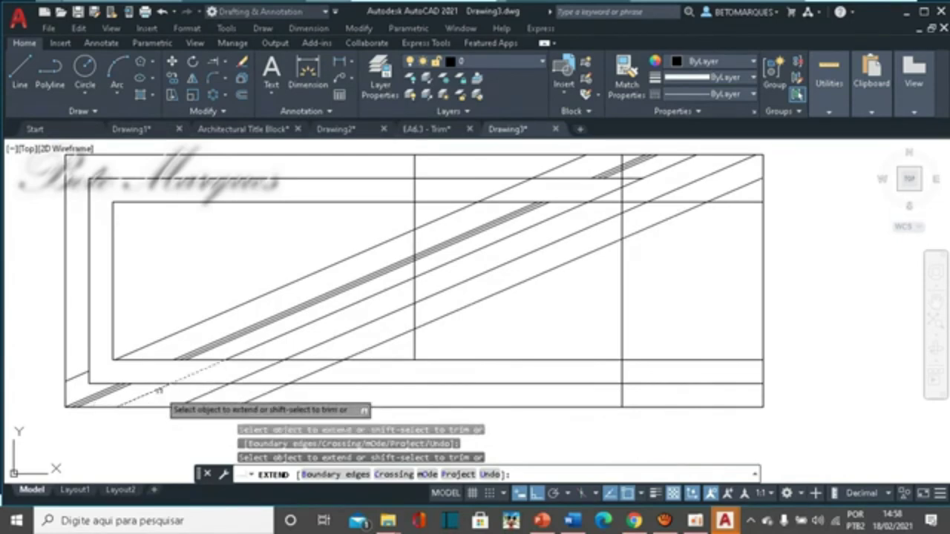
left_click(159, 390)
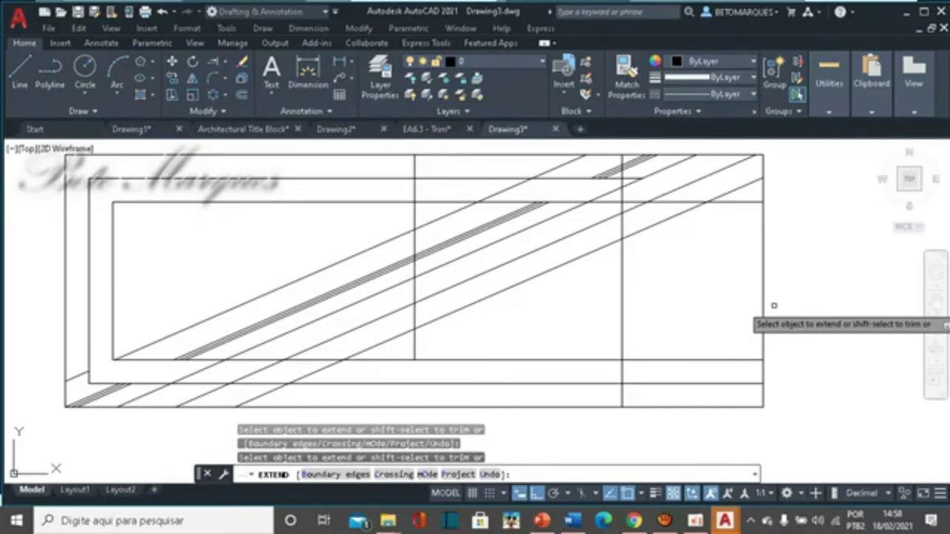
left_click(413, 347)
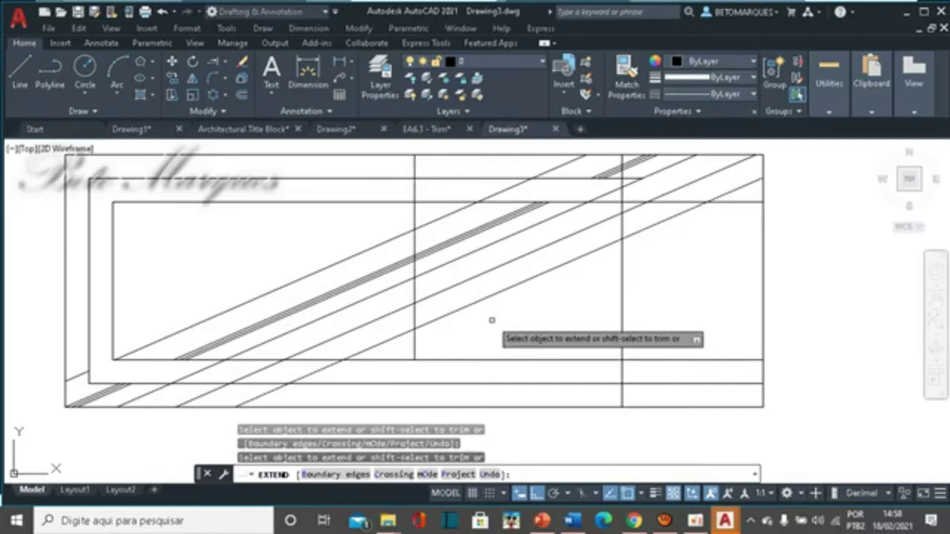
key("Escape")
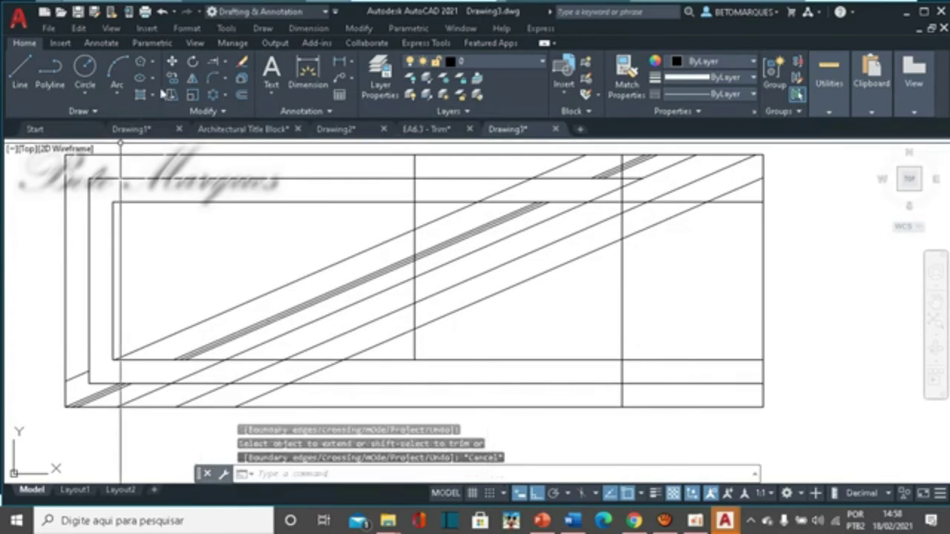
- Extend the middle vertical line fully down to the frame's bottom edge
left_click(216, 63)
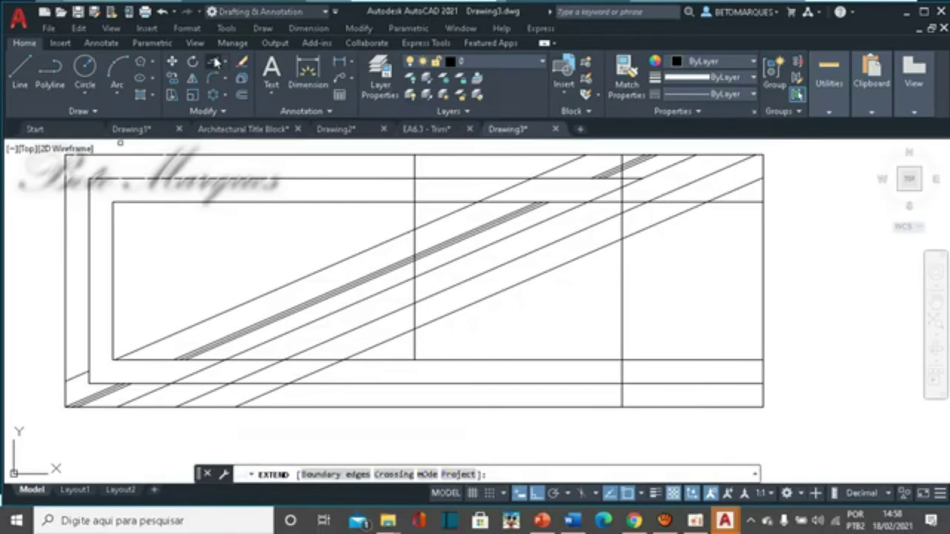
left_click(411, 407)
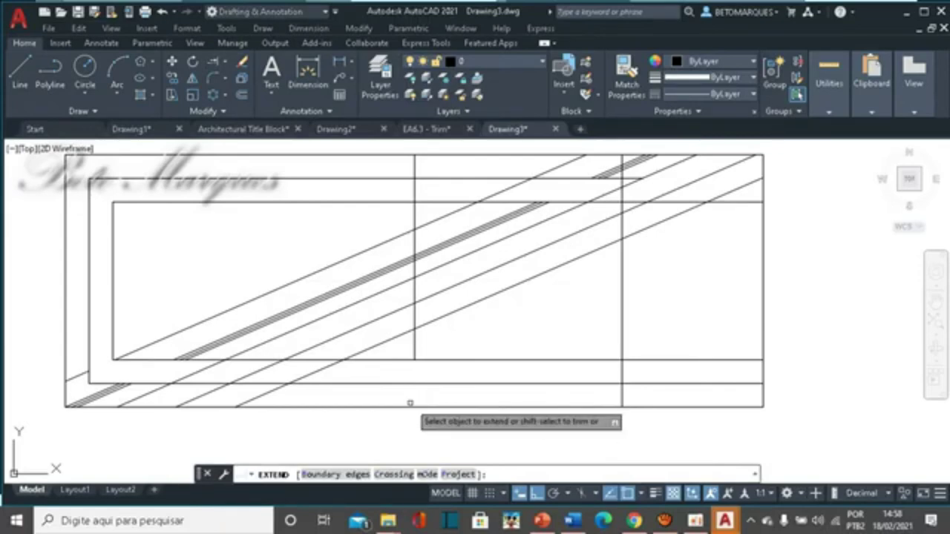
left_click(411, 406)
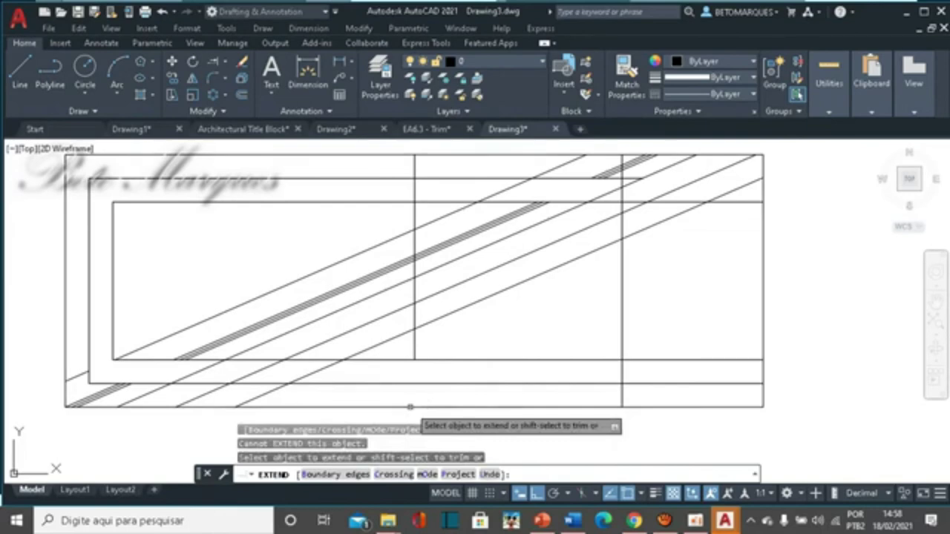
left_click(417, 353)
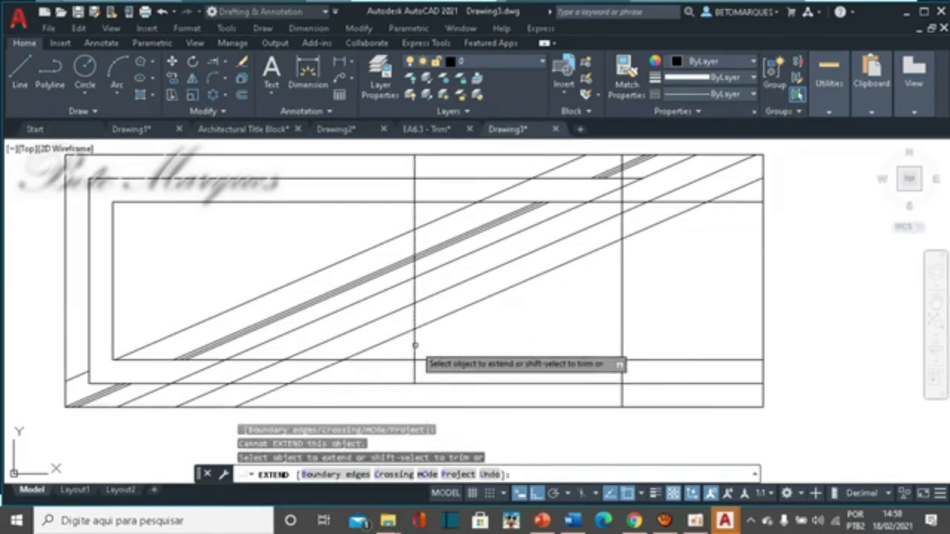
left_click(416, 354)
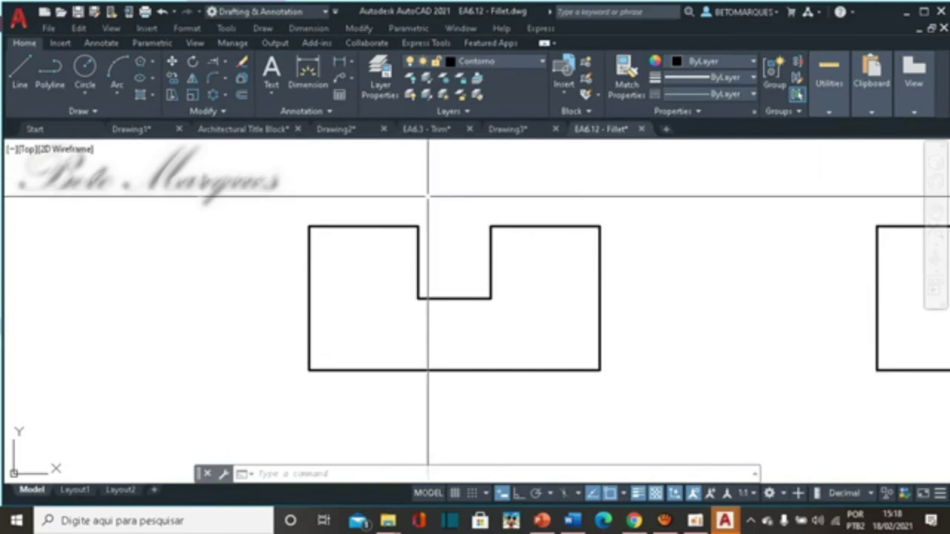
- Fillet the corner between the top and left edges with radius 4
left_click(224, 82)
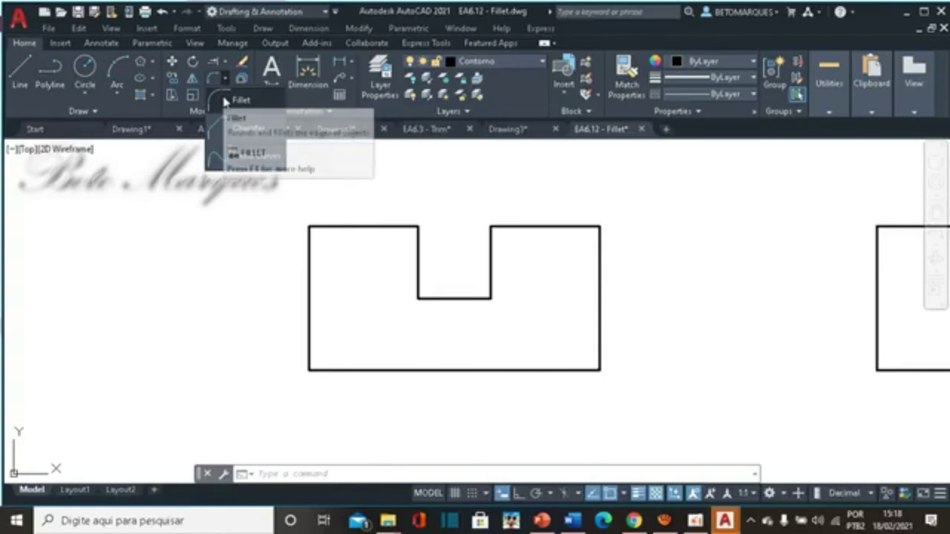
left_click(225, 100)
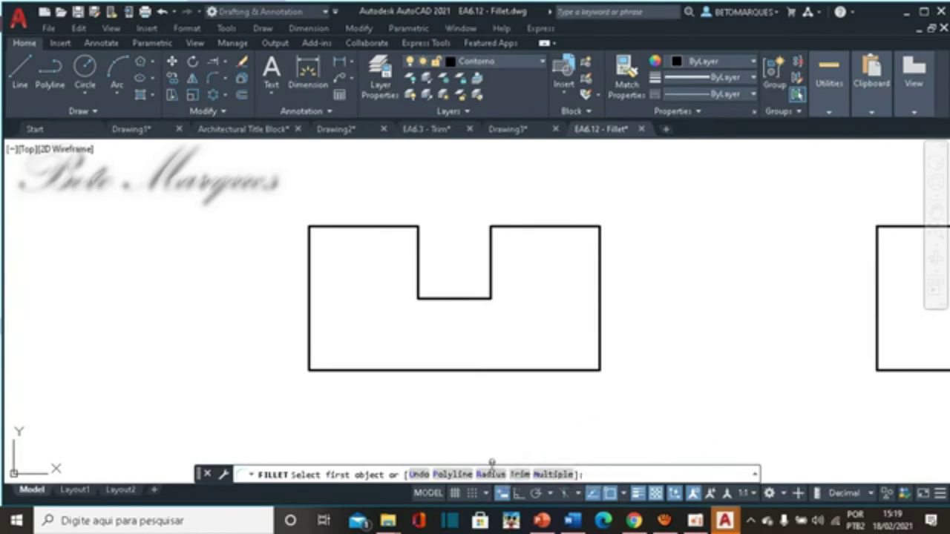
left_click(490, 474)
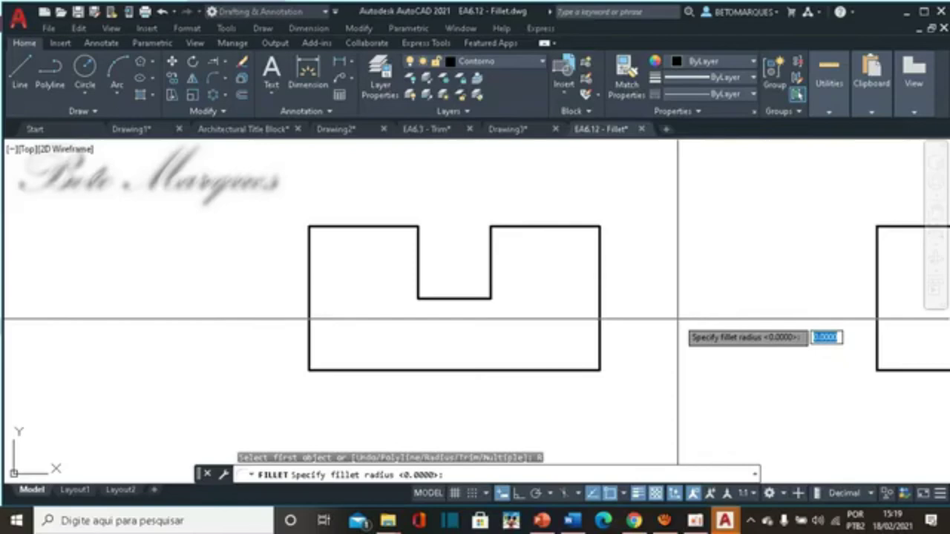
type("4")
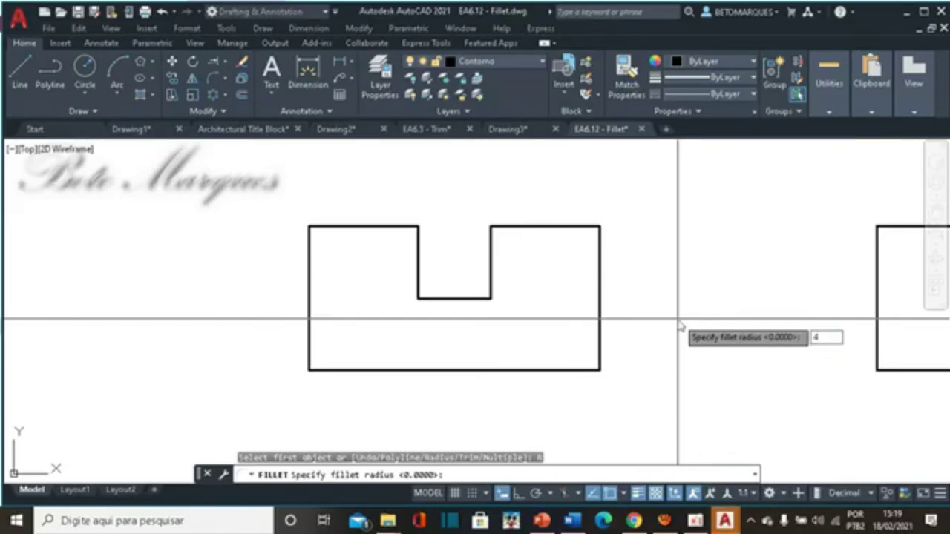
key("Return")
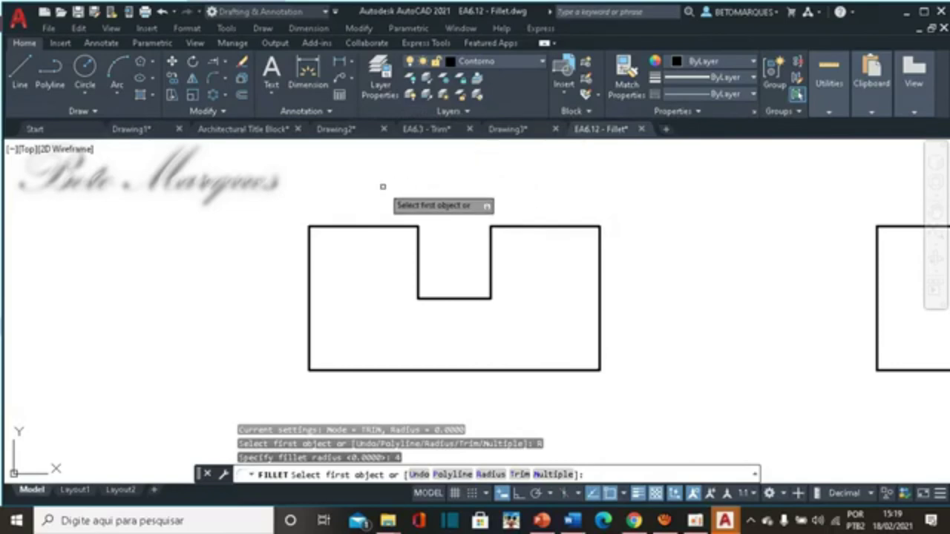
left_click(350, 226)
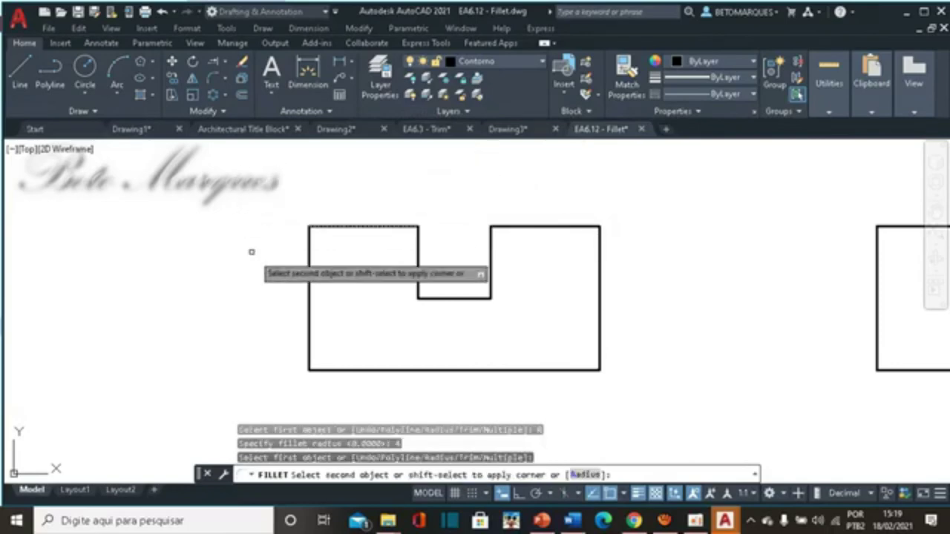
left_click(307, 281)
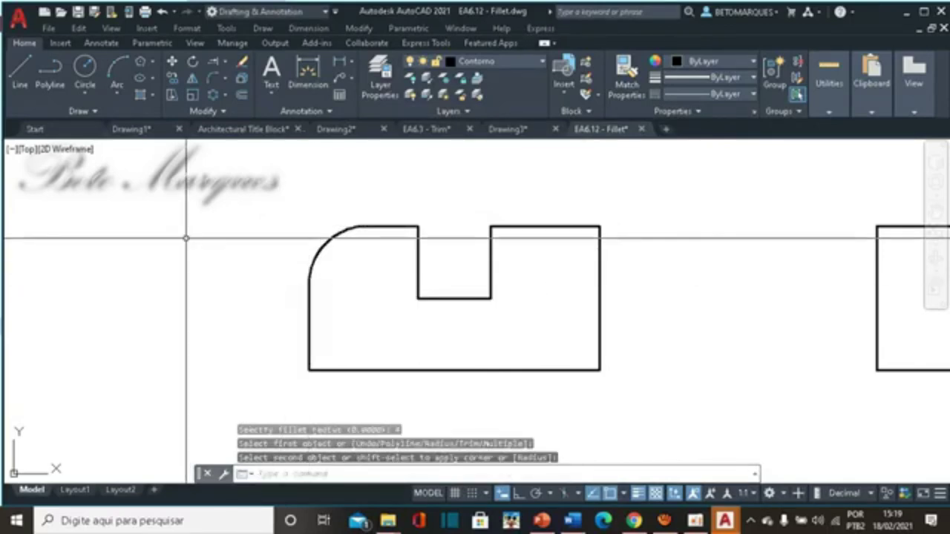
- Fillet the top-right and bottom-right corners at radius 4
key("Return")
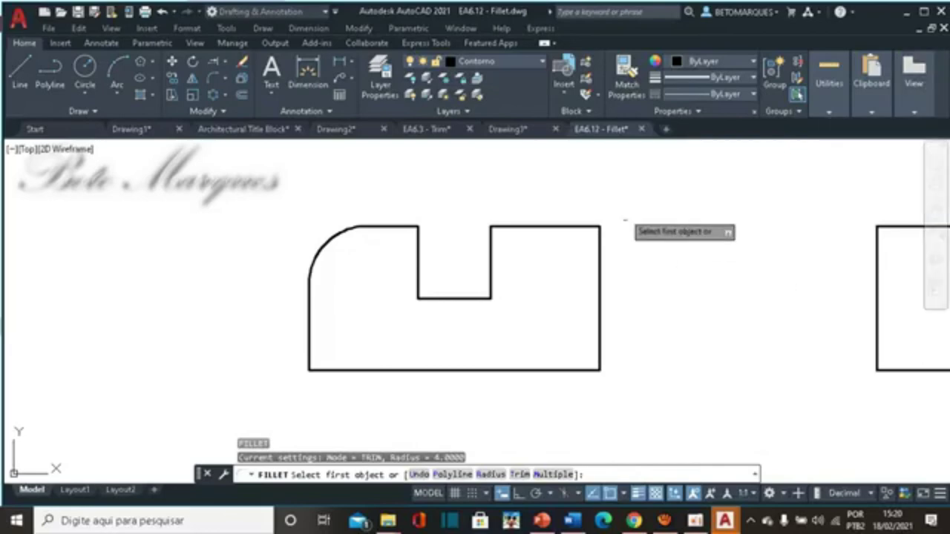
left_click(564, 226)
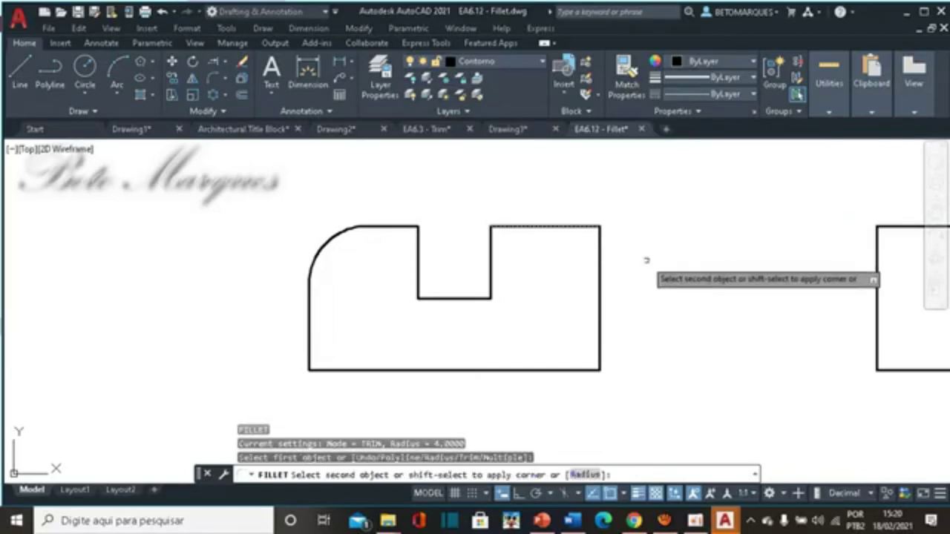
left_click(600, 266)
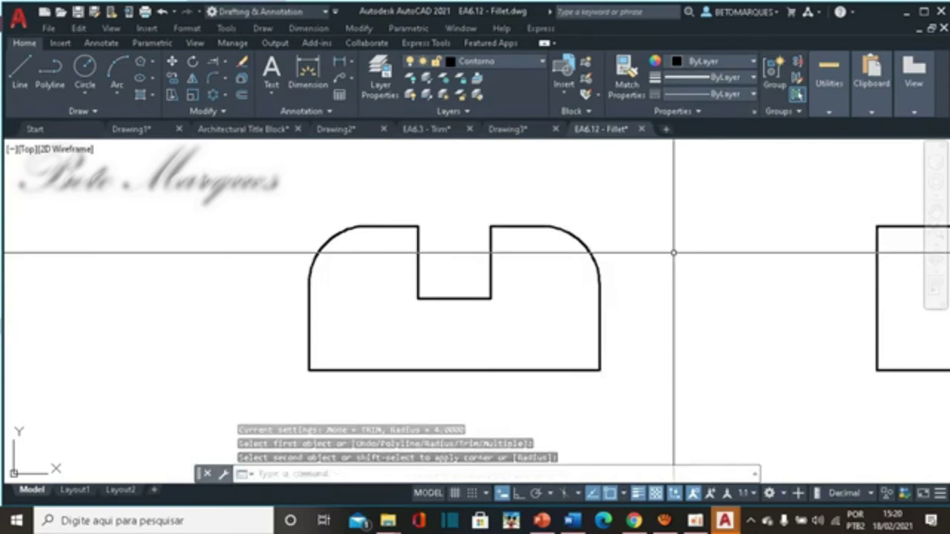
key("Return")
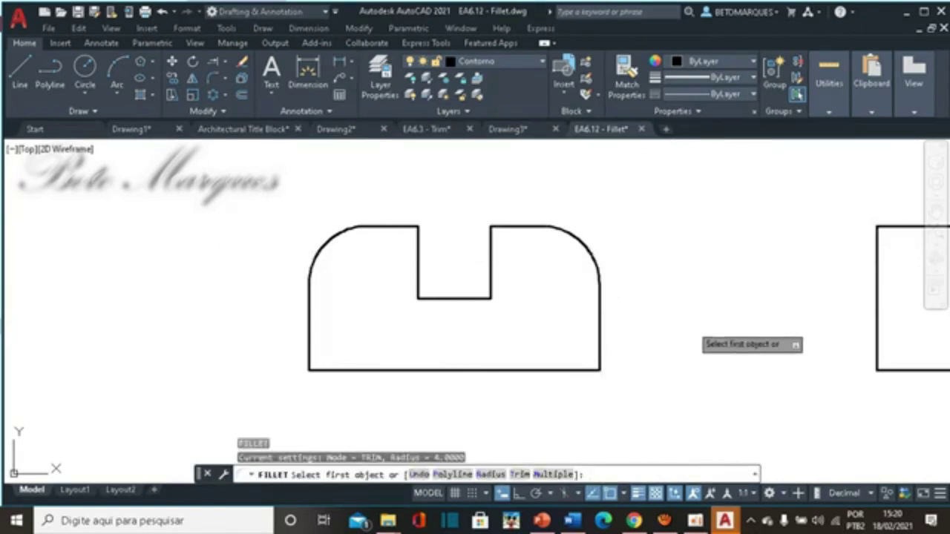
left_click(540, 369)
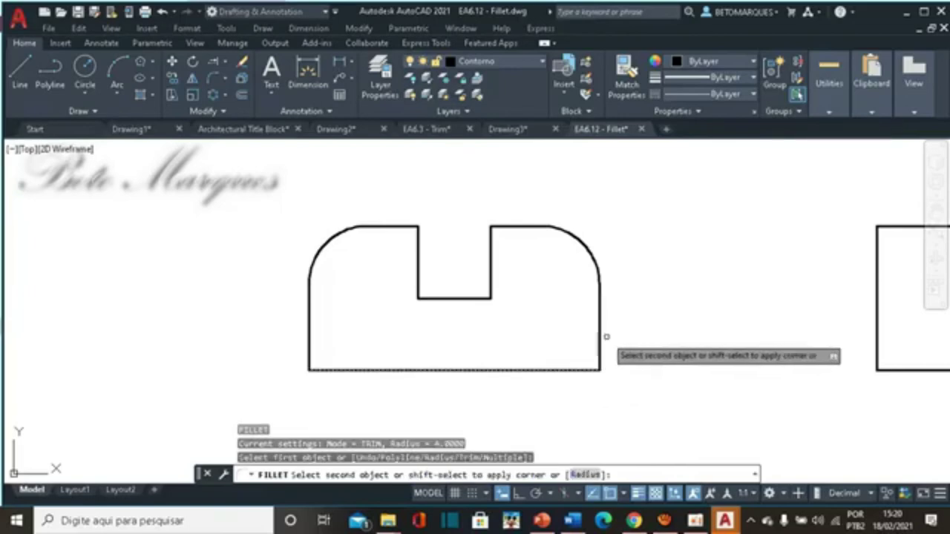
left_click(599, 327)
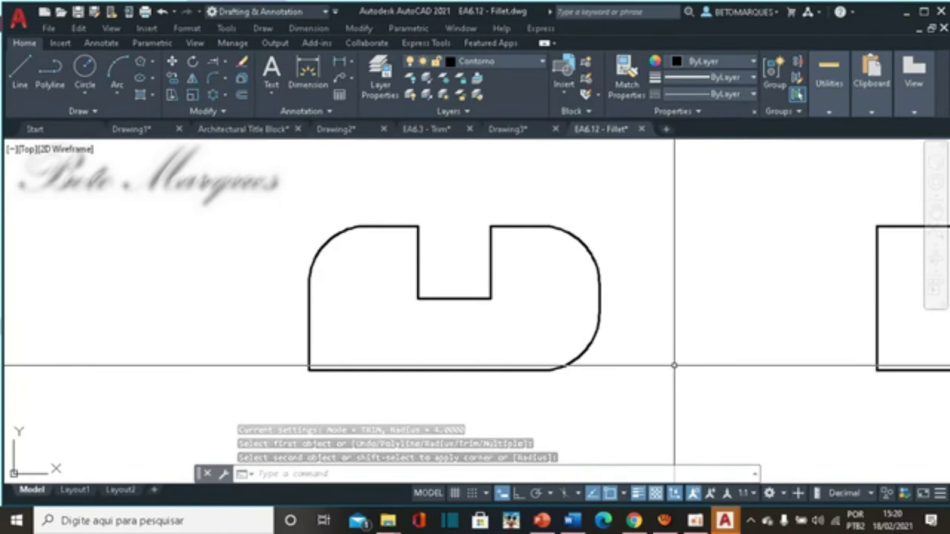
- Fillet the bottom-left corner at radius 4 after a failed attempt at the slot corner
key("Return")
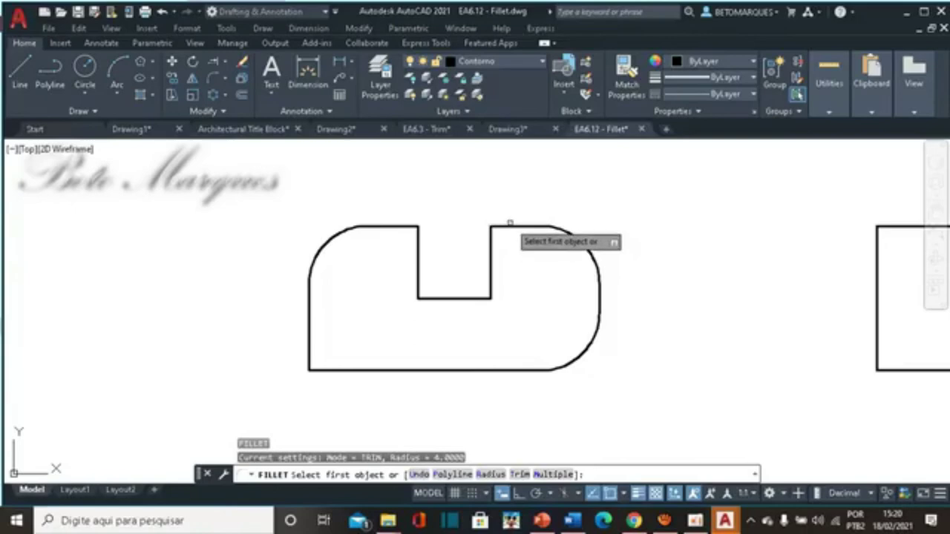
left_click(508, 224)
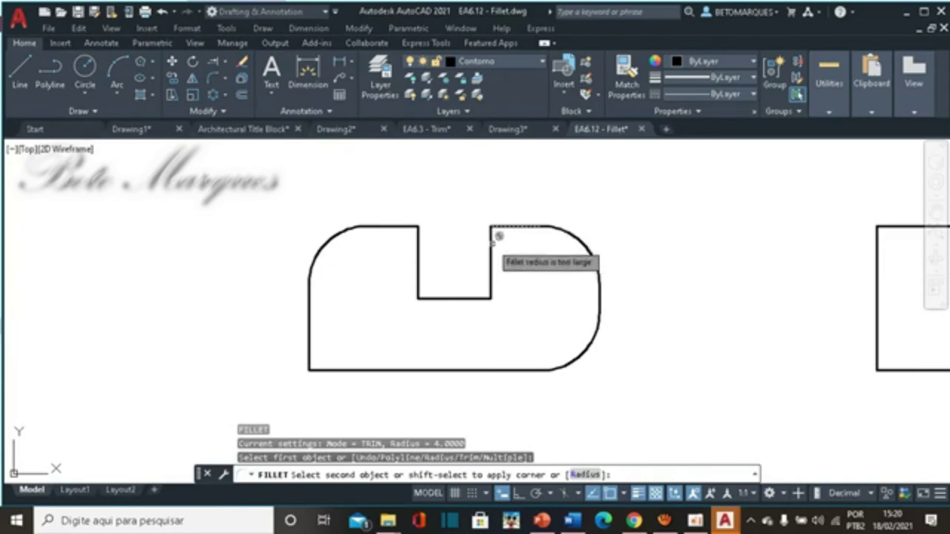
left_click(492, 243)
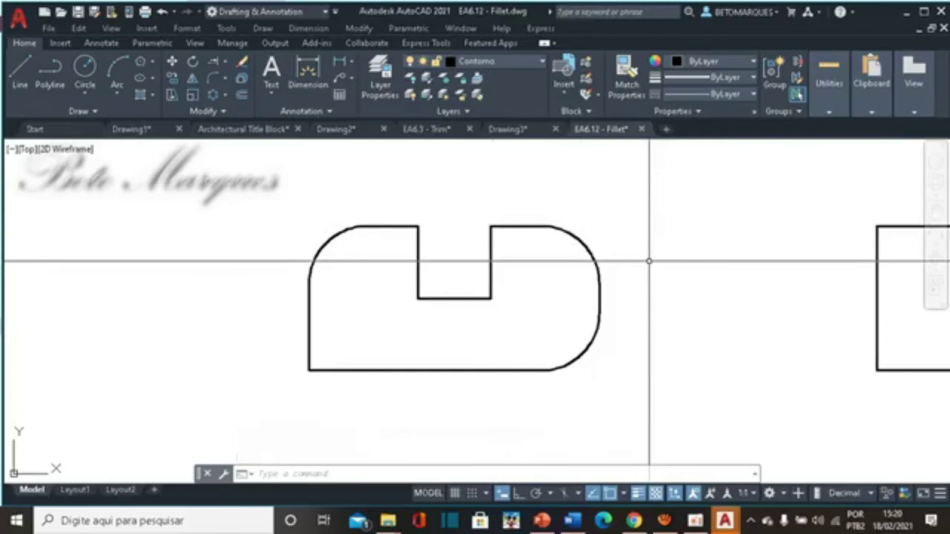
type("f")
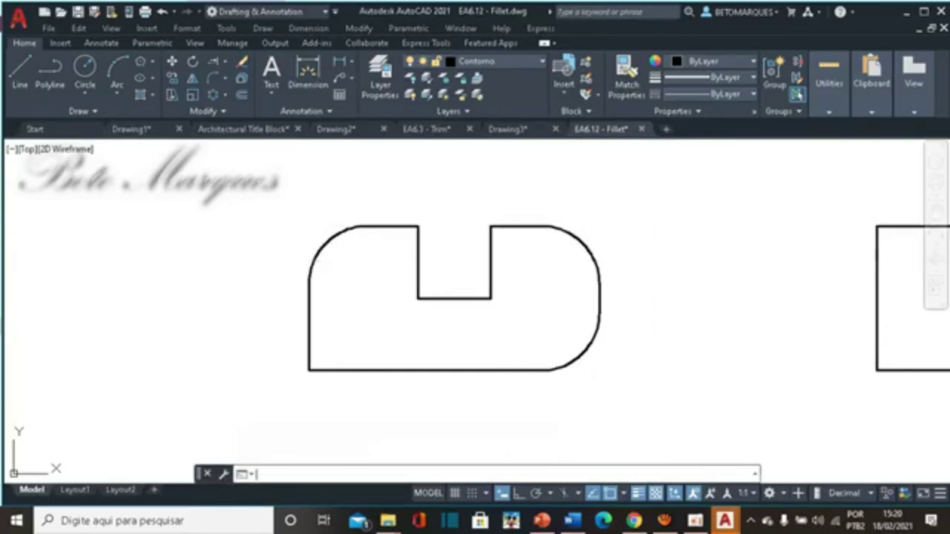
key("Return")
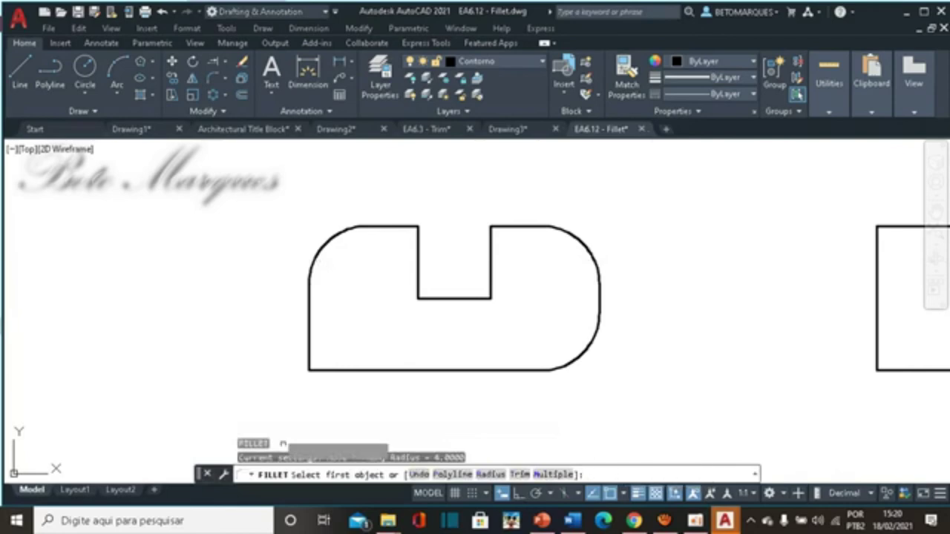
left_click(351, 369)
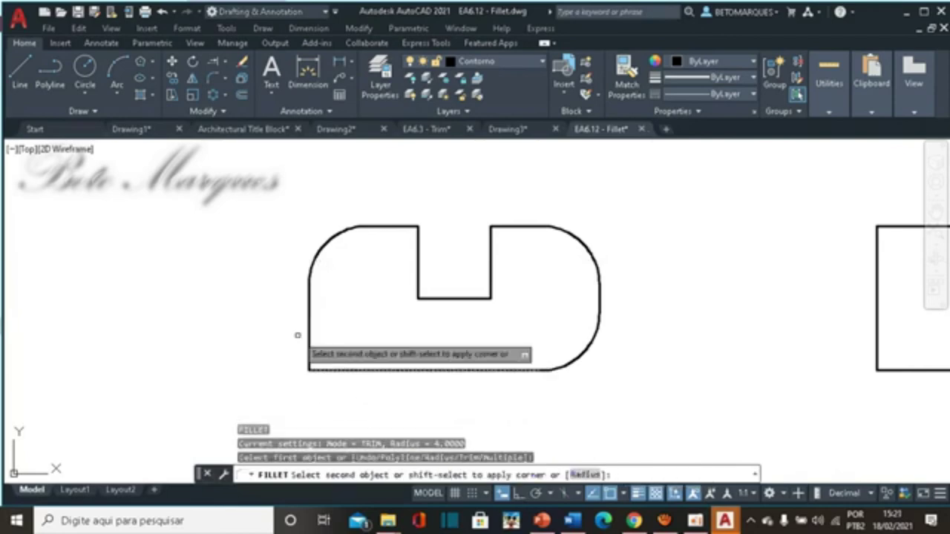
left_click(312, 342)
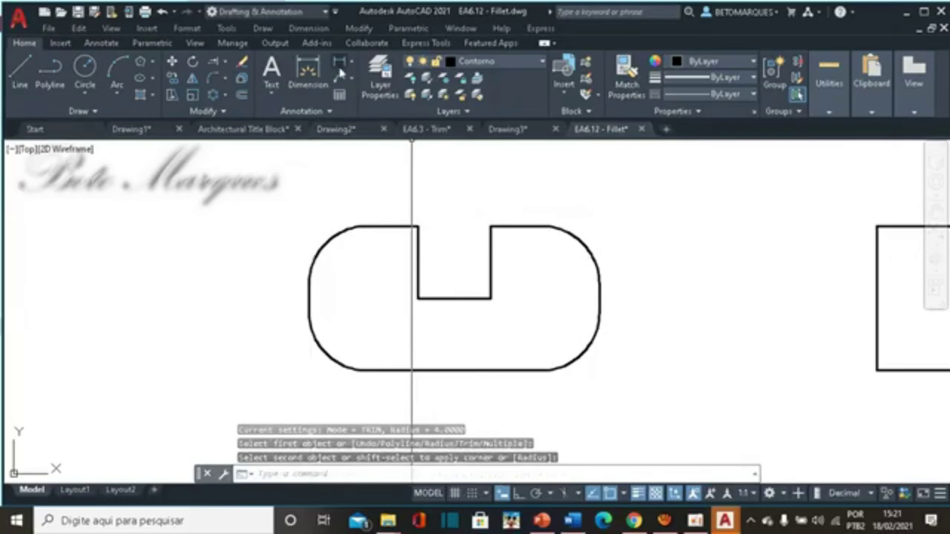
- Place an R4 radius dimension inside the upper-right fillet arc
left_click(352, 66)
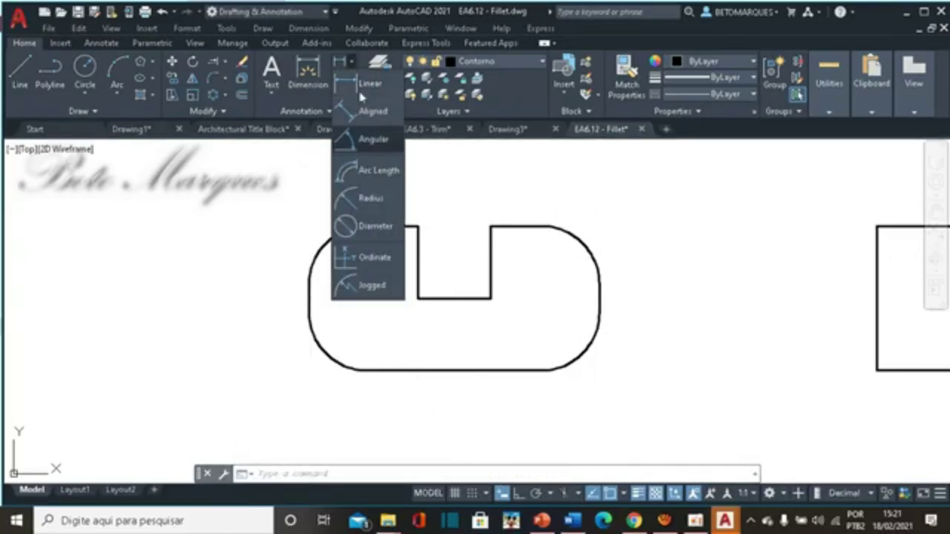
left_click(370, 198)
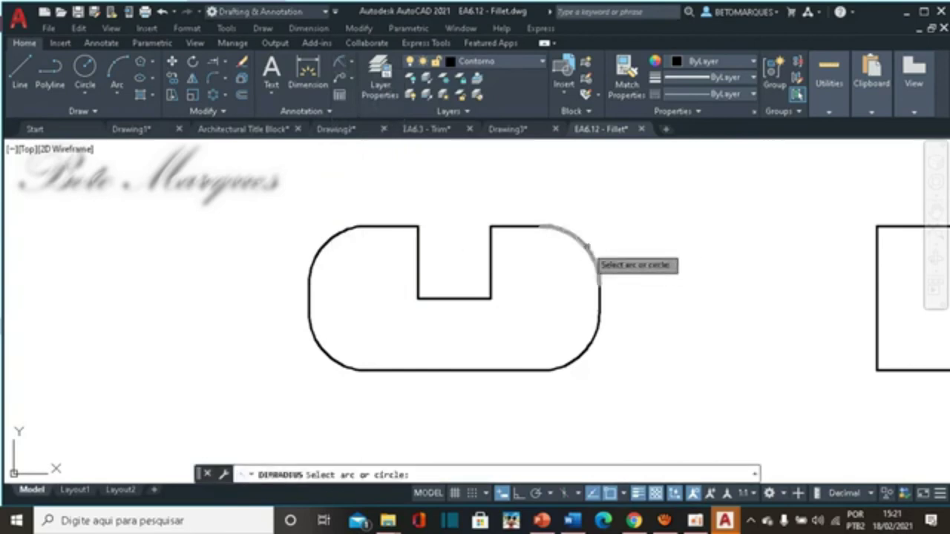
left_click(590, 248)
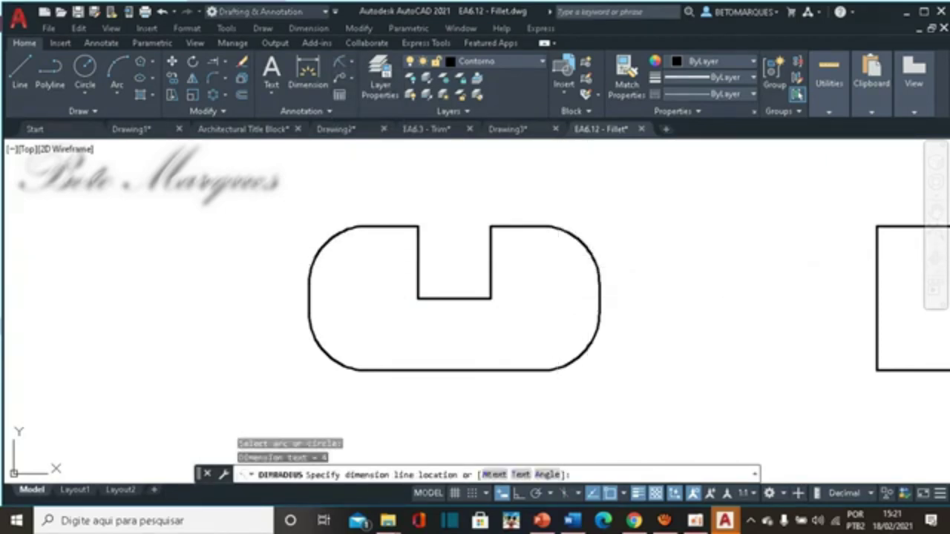
left_click(550, 261)
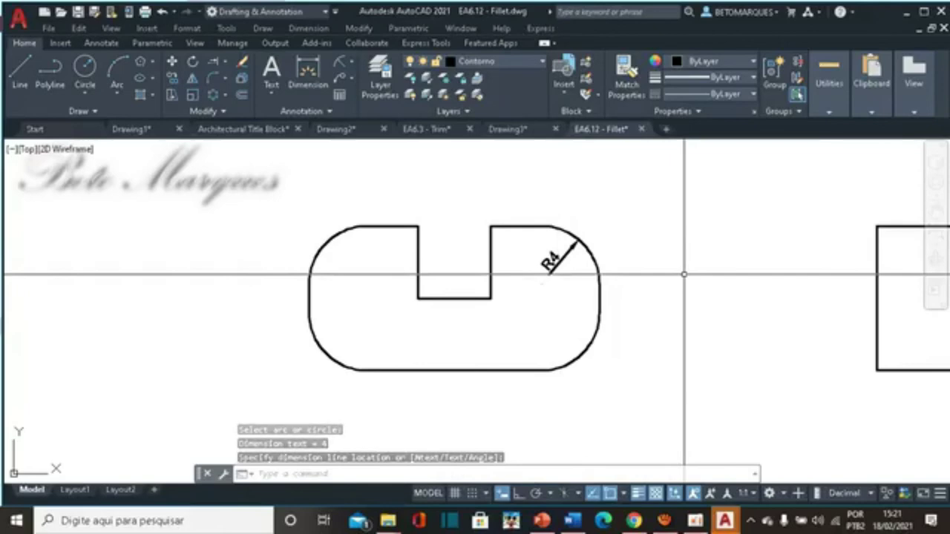
scroll(686, 282, "down", 2)
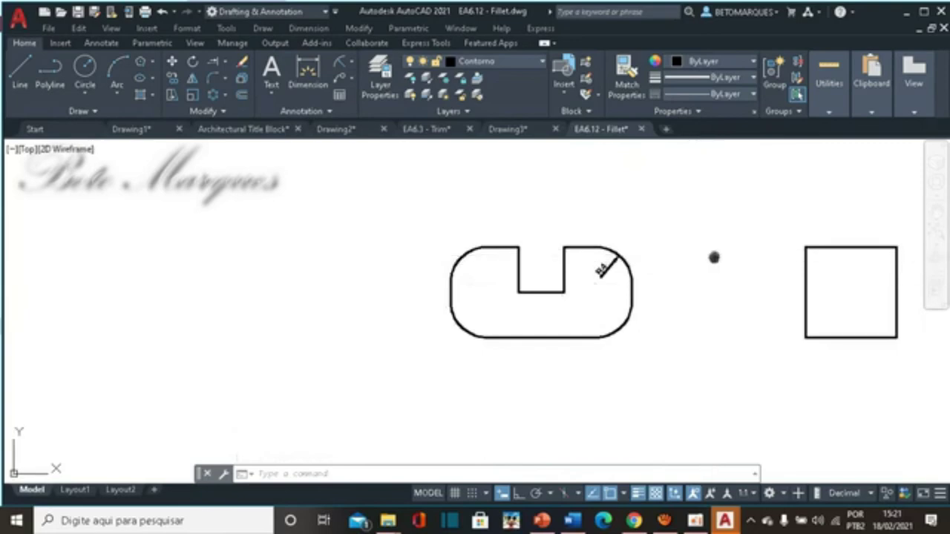
mouse_move(714, 258)
middle_mouse_down()
mouse_move(265, 271)
mouse_move(314, 254)
mouse_move(333, 224)
mouse_move(316, 260)
middle_mouse_up()
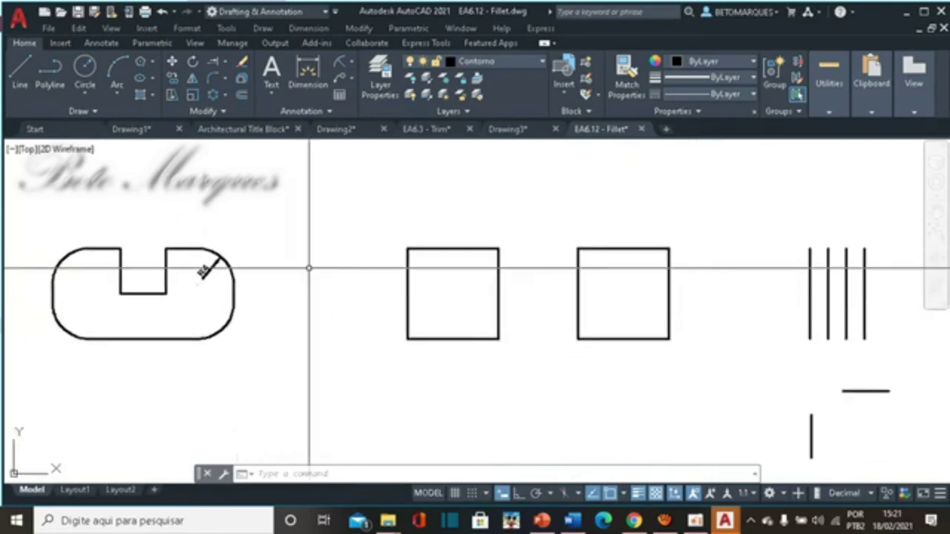
- Set chamfer distances 4 and 3 and chamfer the first square's top-left corner
left_click(227, 76)
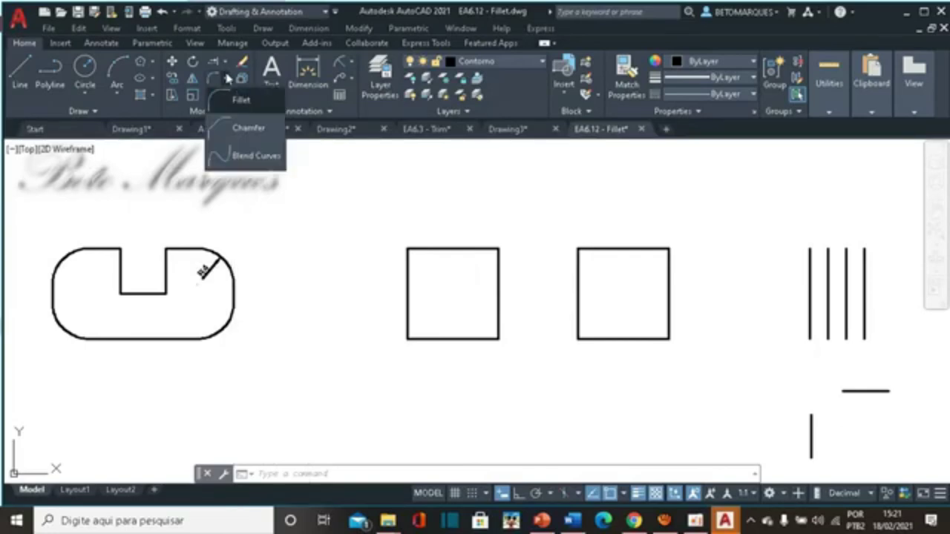
left_click(242, 134)
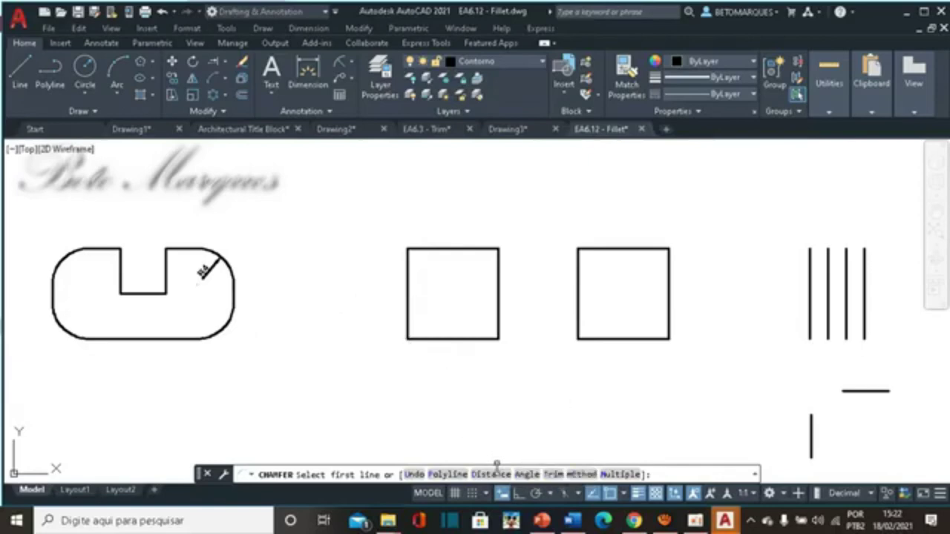
left_click(499, 473)
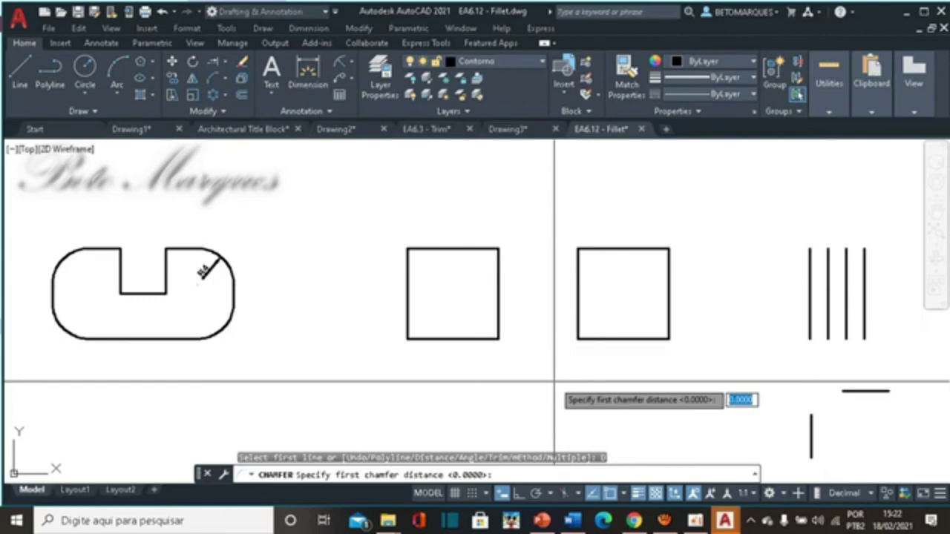
type("4")
key("Return")
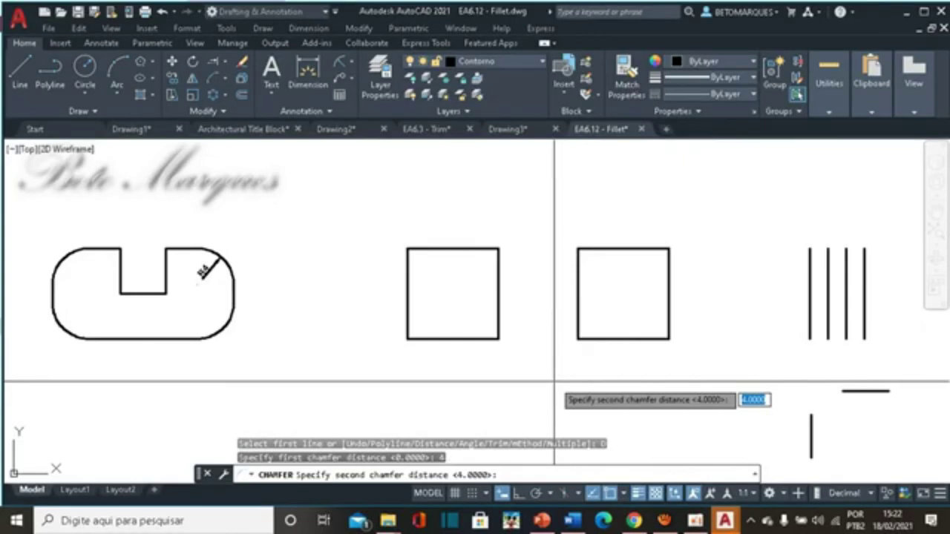
type("3")
key("Return")
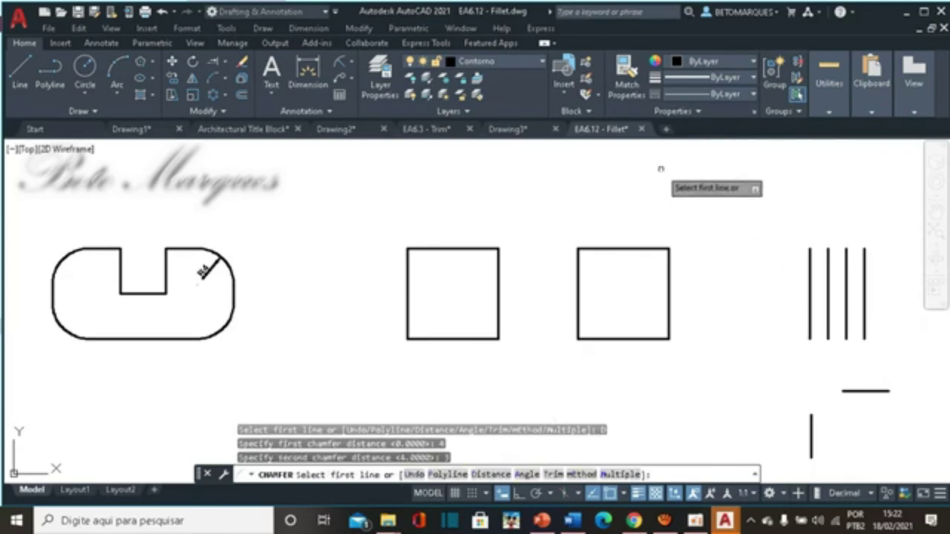
left_click(435, 248)
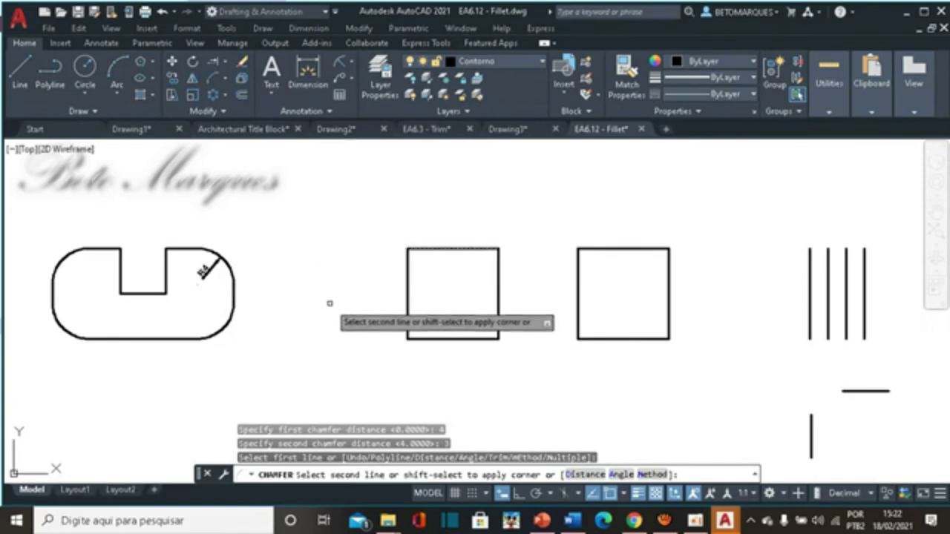
left_click(408, 266)
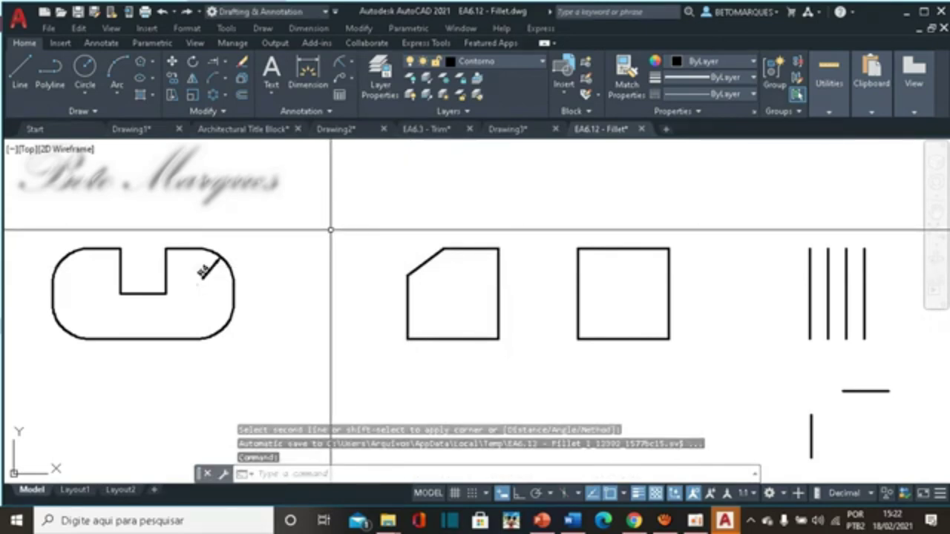
- Chamfer the second square's top-right corner with the same distances
key("Return")
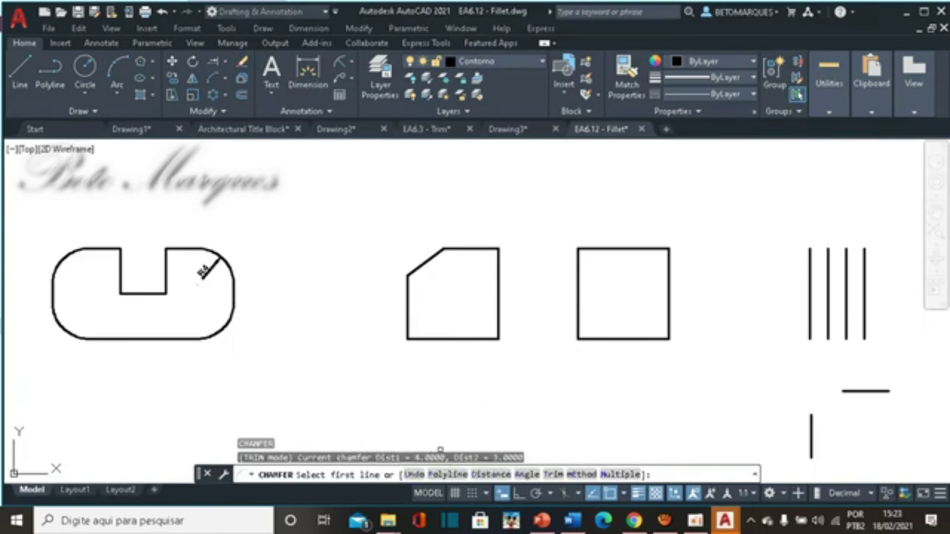
left_click(668, 295)
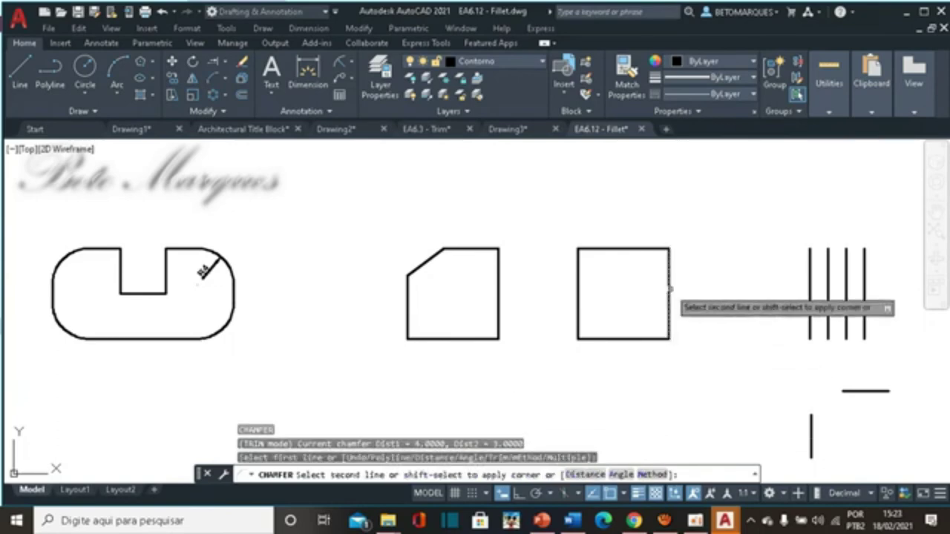
left_click(639, 249)
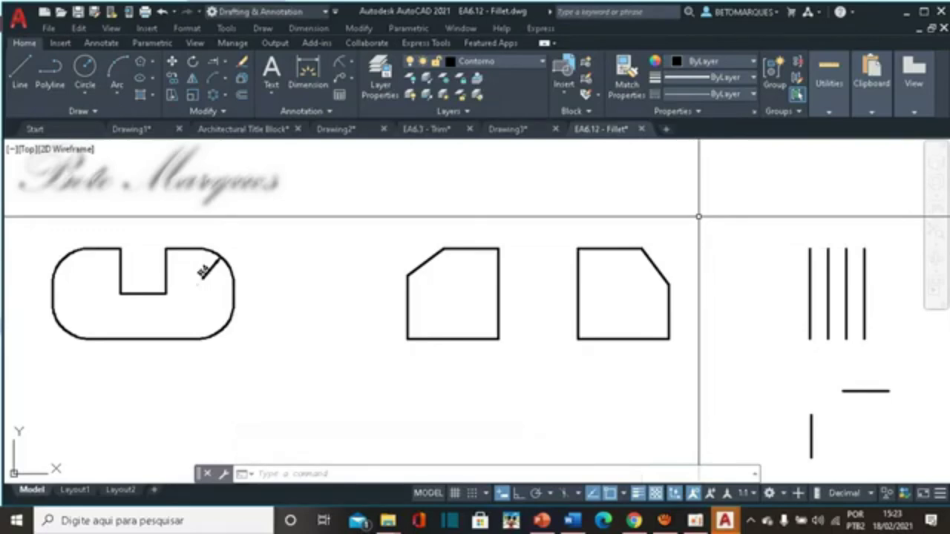
middle_click_drag(698, 216, 288, 166)
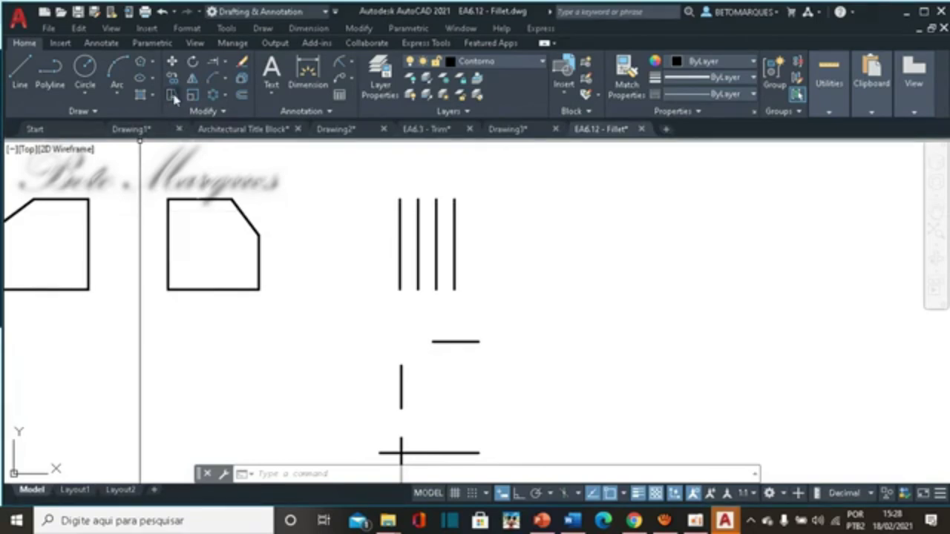
- Open a new blank drawing, Drawing4, with Ctrl+N
key("ctrl+n")
- Draw a closed polyline rectangle in Drawing4 with sides of 30, 20 and 30 units
left_click(50, 71)
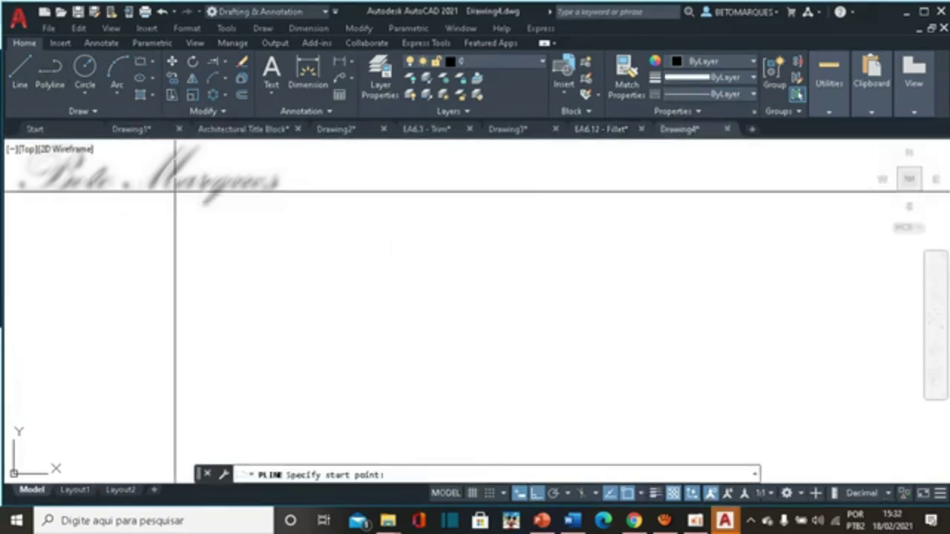
left_click(362, 270)
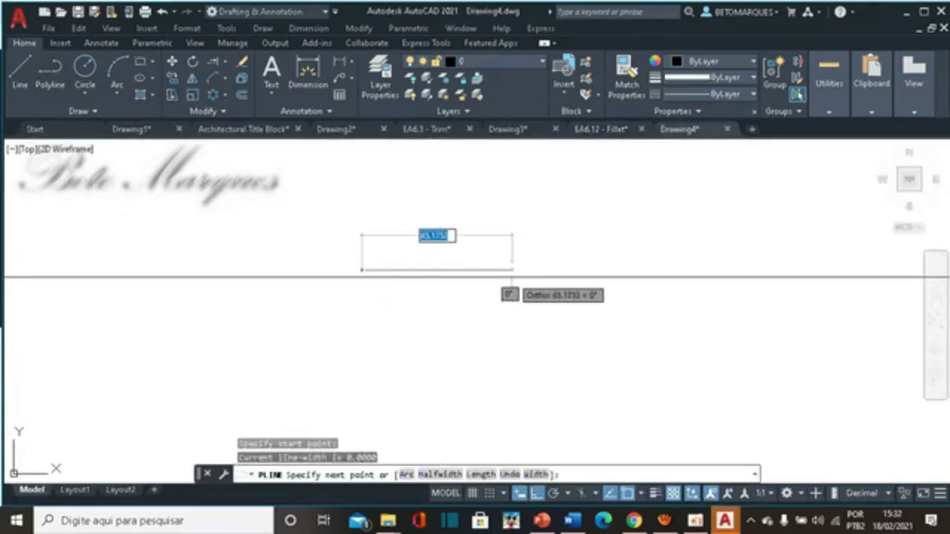
type("30")
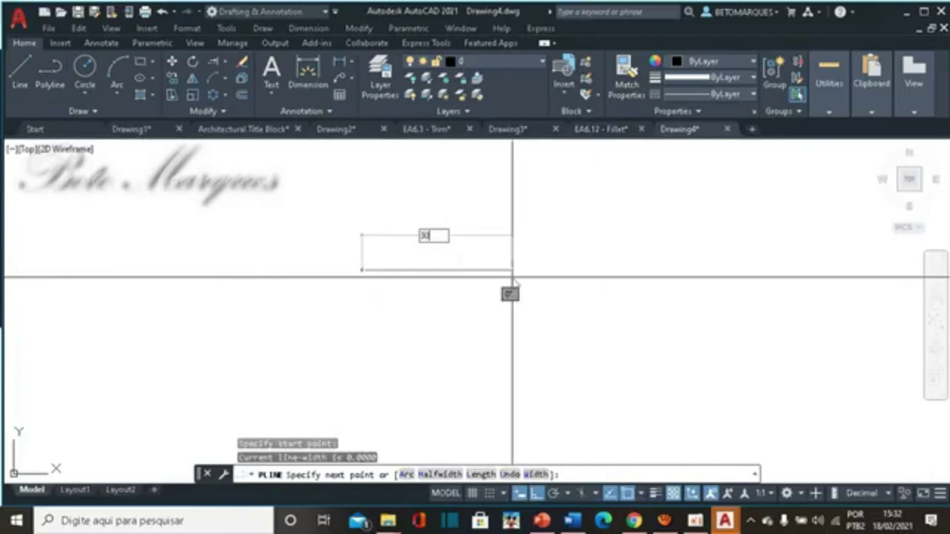
key("Return")
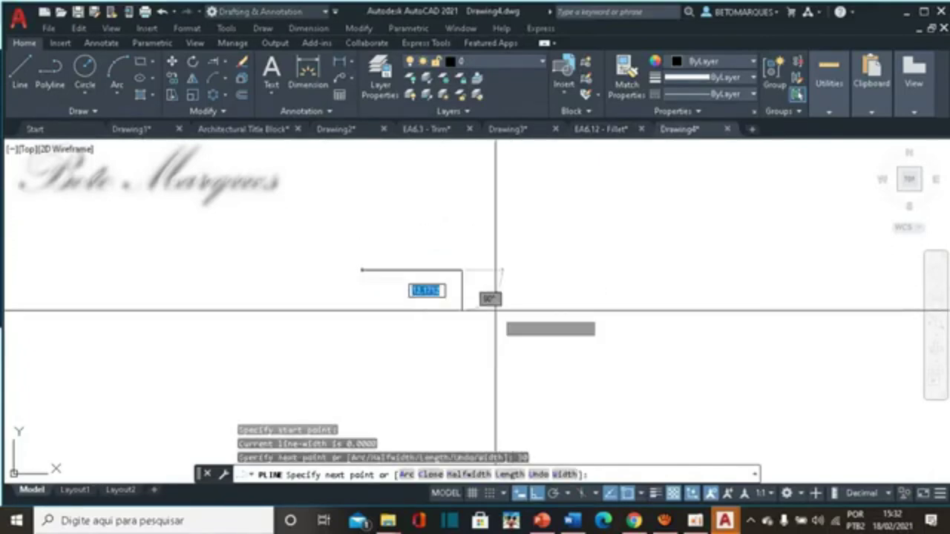
type("20")
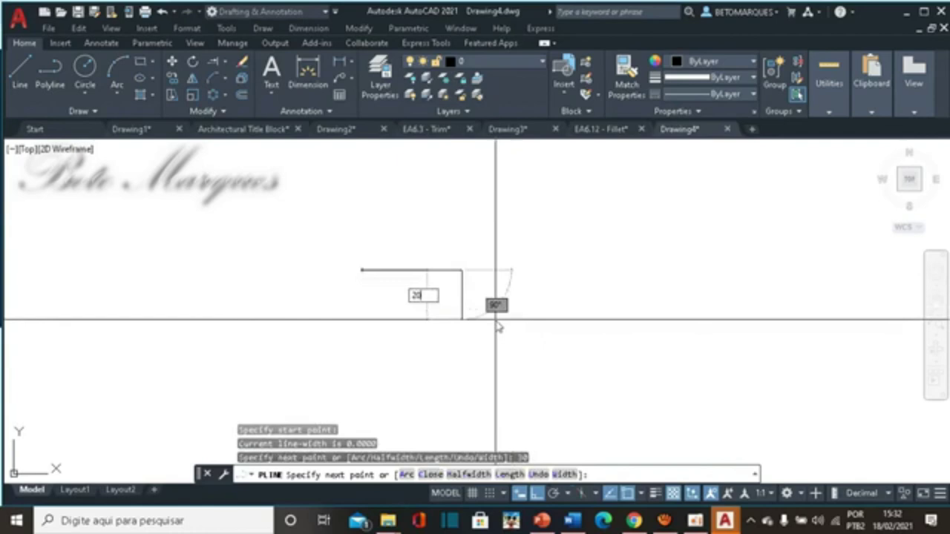
key("Return")
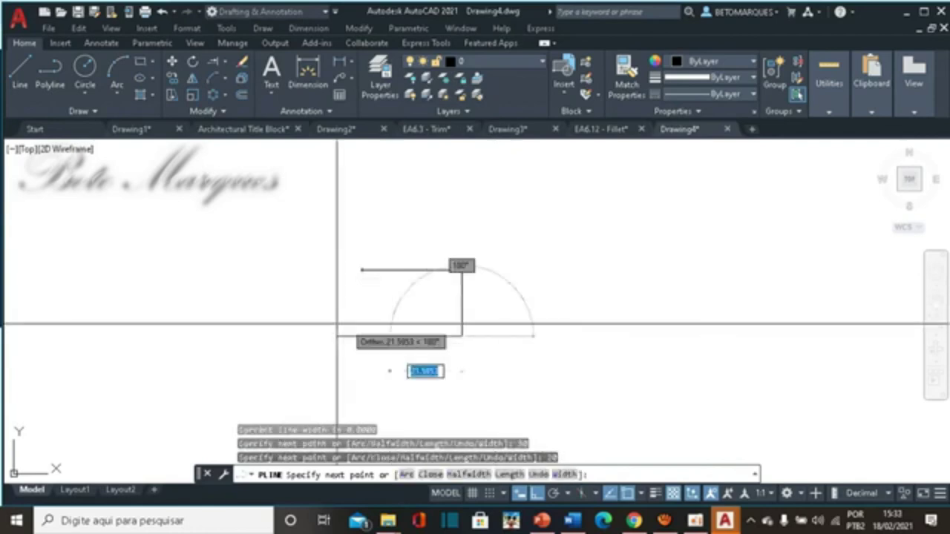
type("30")
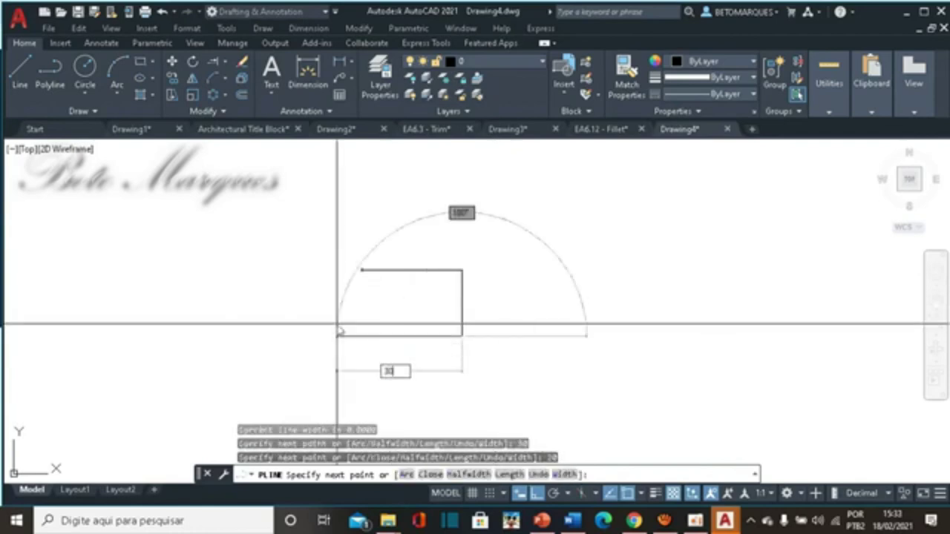
key("Return")
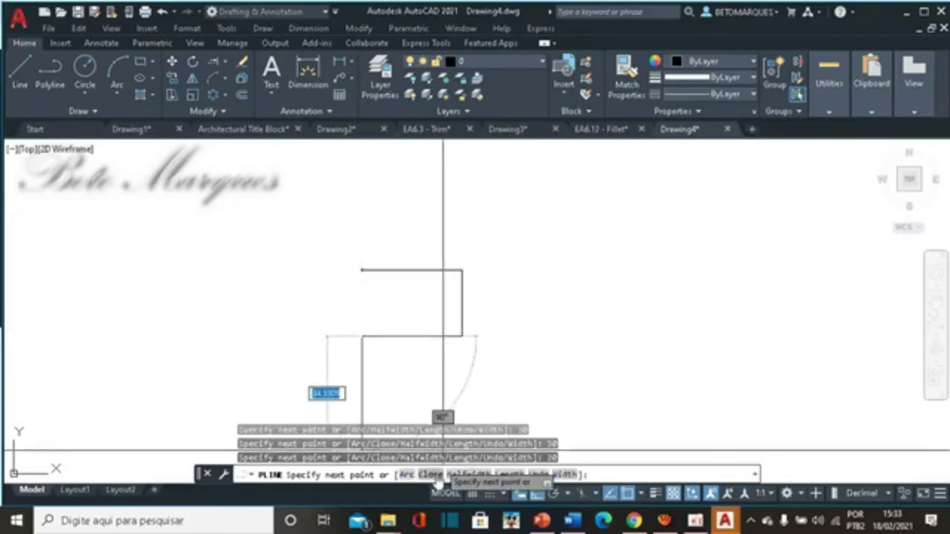
left_click(433, 475)
scroll(575, 286, "down", 2)
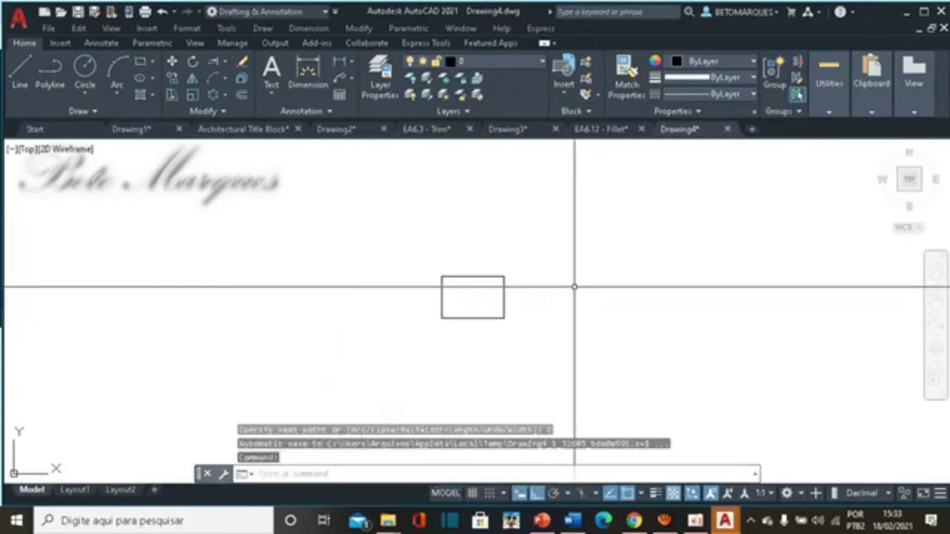
scroll(574, 287, "up", 3)
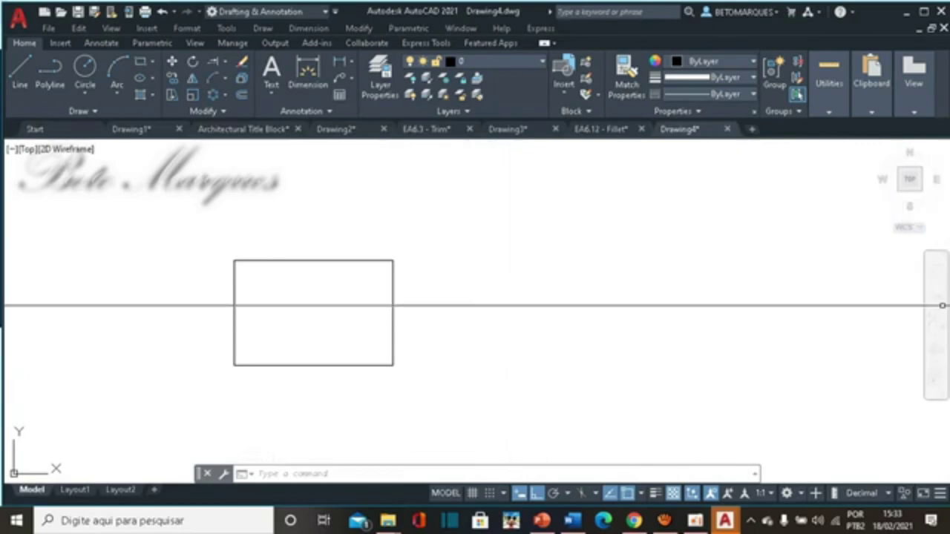
- Add a vertical linear dimension of 20 to the rectangle's left side
left_click(829, 305)
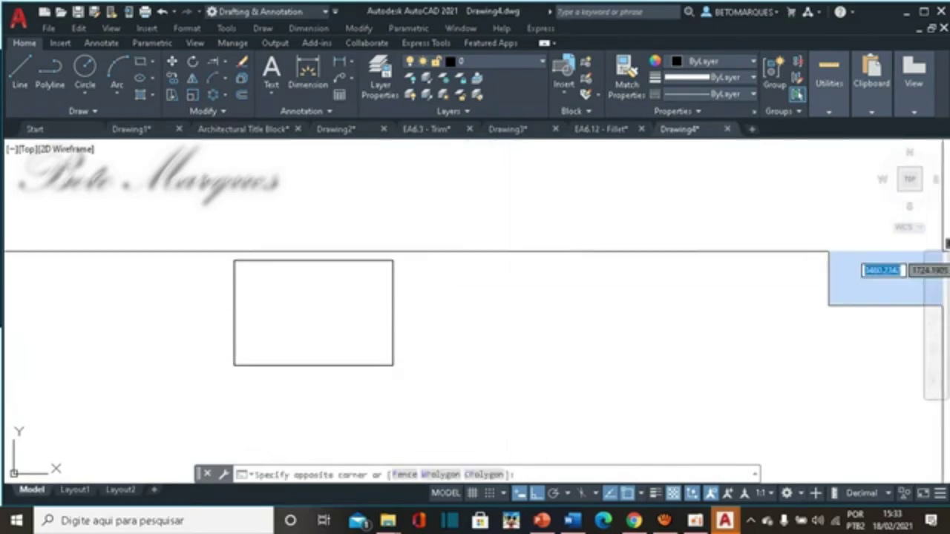
left_click(583, 263)
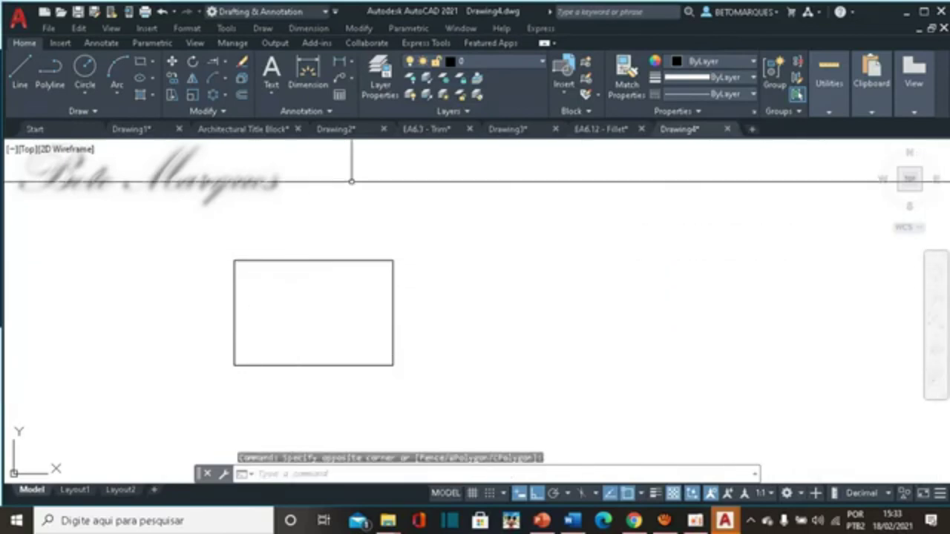
left_click(337, 63)
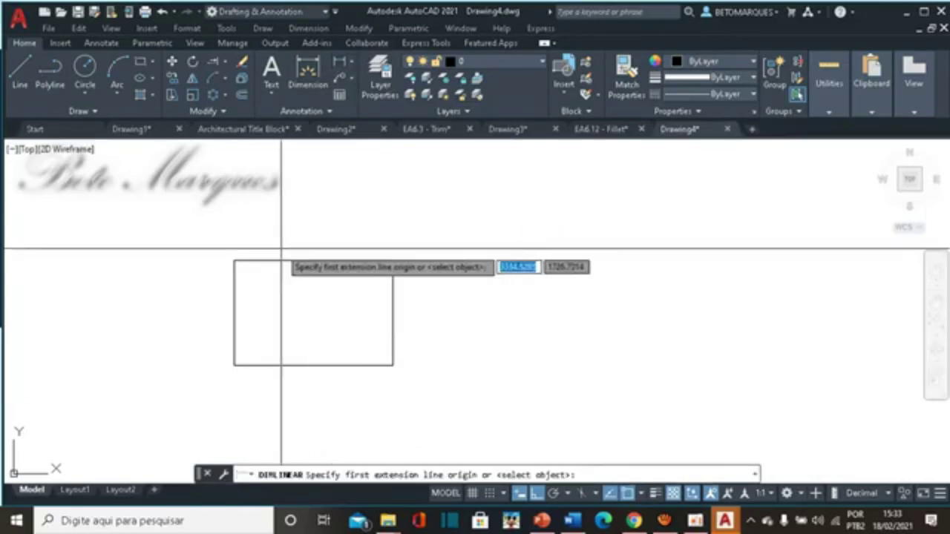
left_click(234, 260)
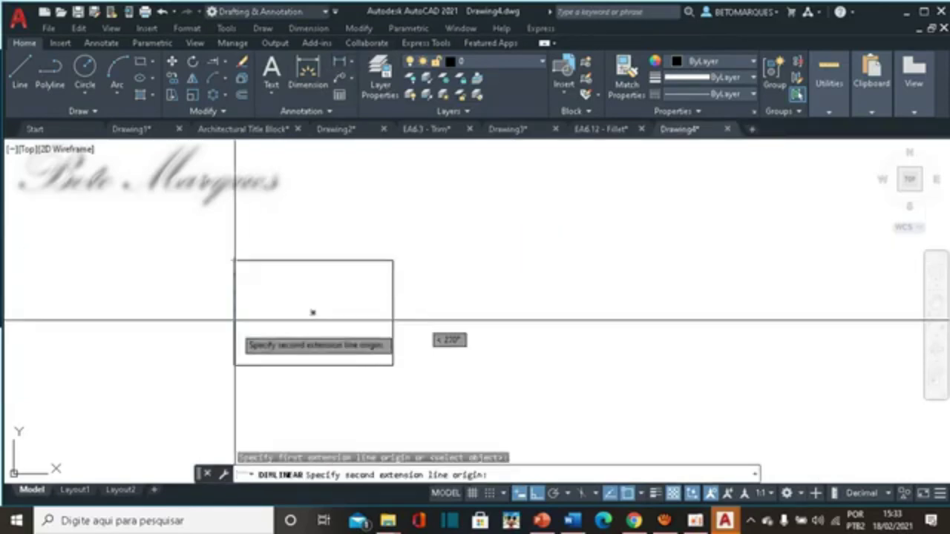
left_click(234, 365)
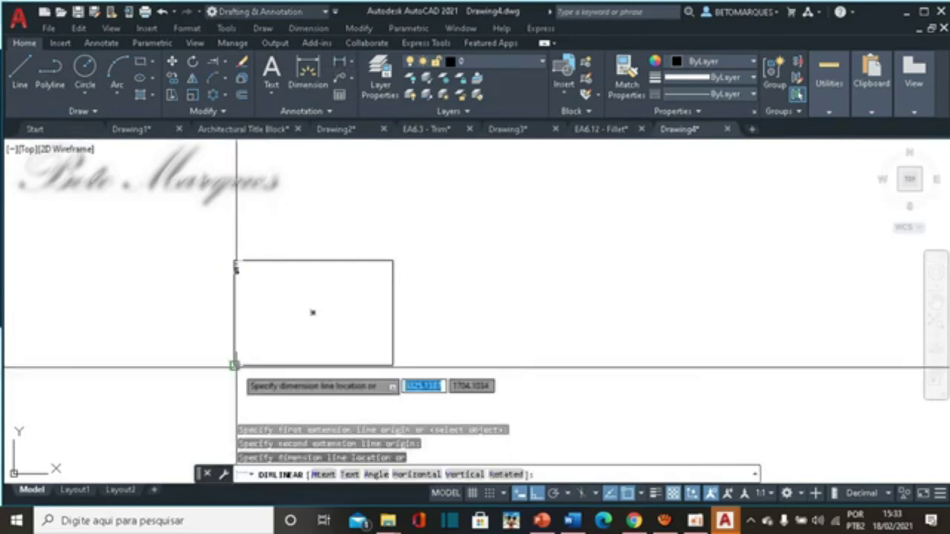
left_click(196, 364)
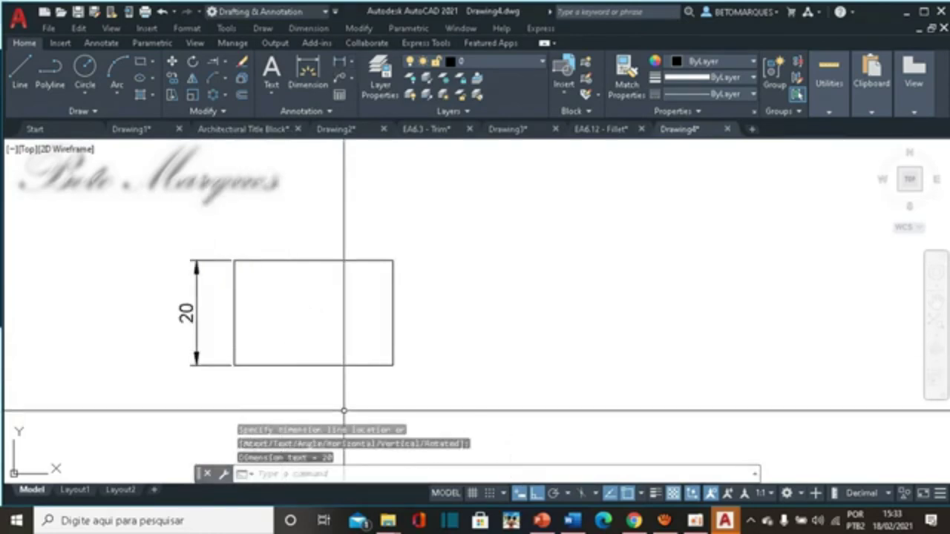
- Add a horizontal linear dimension of 30 below the rectangle's bottom edge
key("Return")
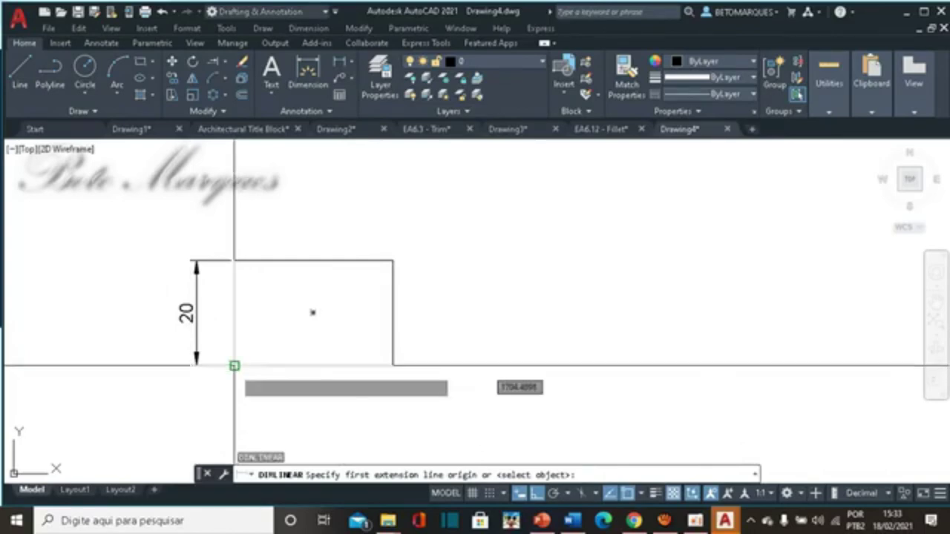
left_click(234, 365)
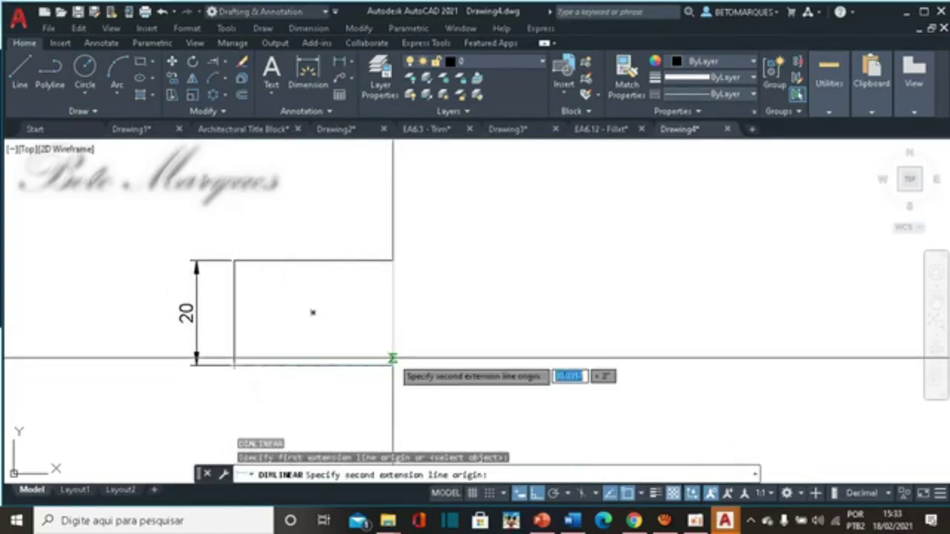
left_click(392, 365)
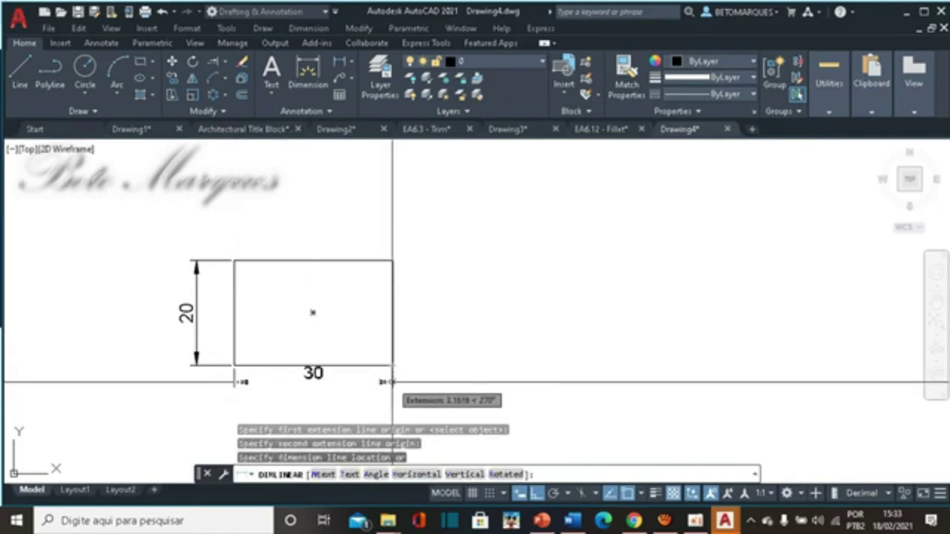
left_click(393, 398)
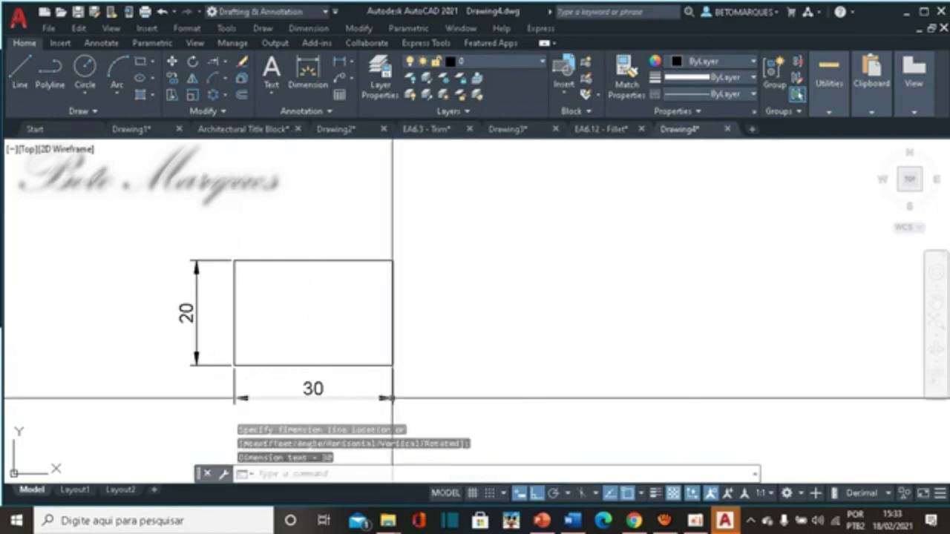
key("Escape")
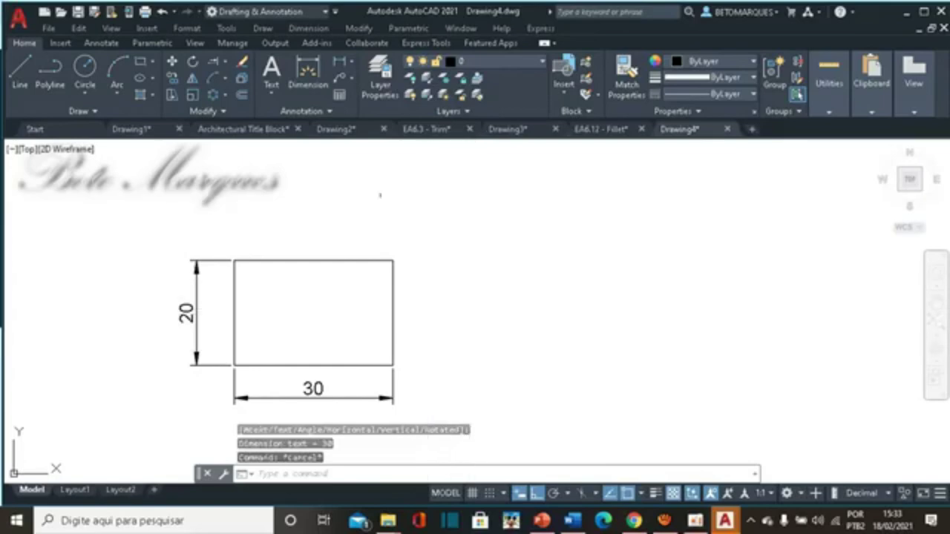
left_click(170, 98)
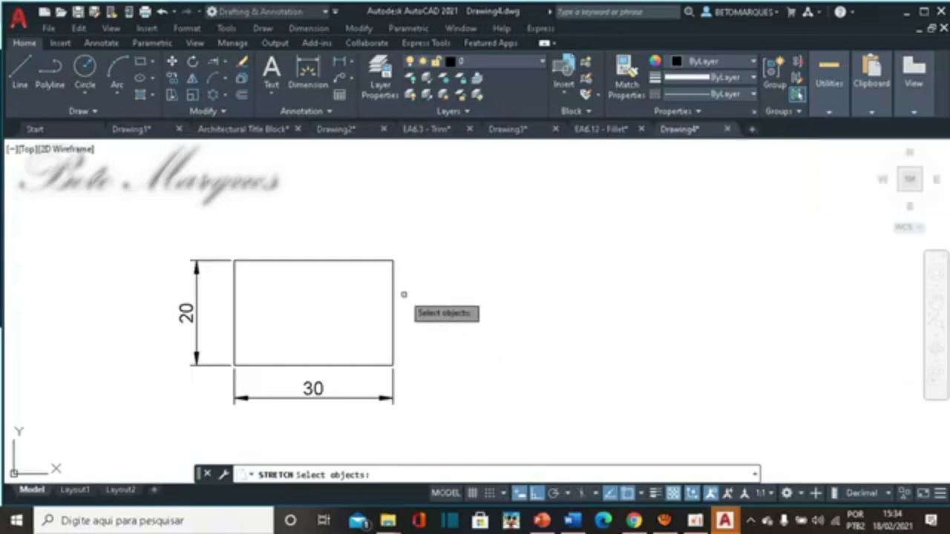
left_click(429, 197)
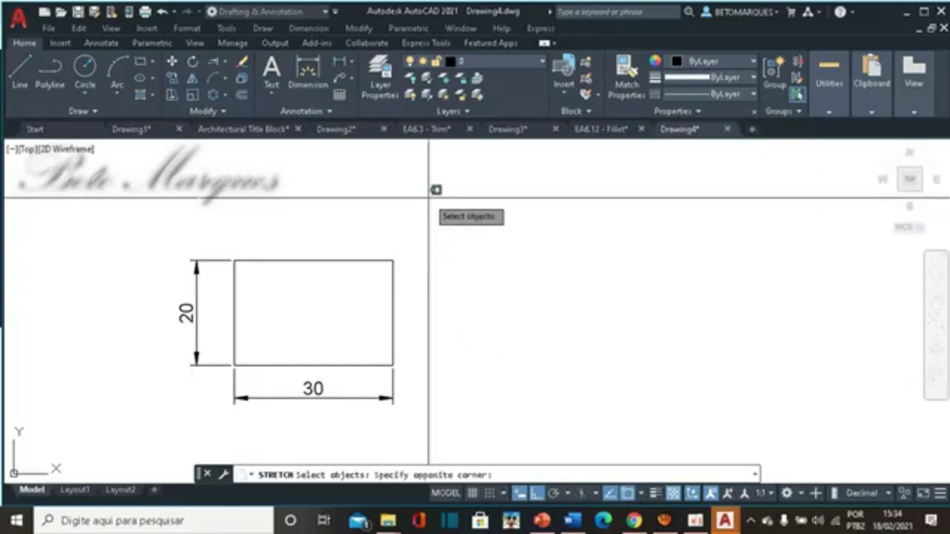
mouse_move(428, 197)
left_mouse_down()
mouse_move(431, 393)
mouse_move(335, 267)
left_mouse_up()
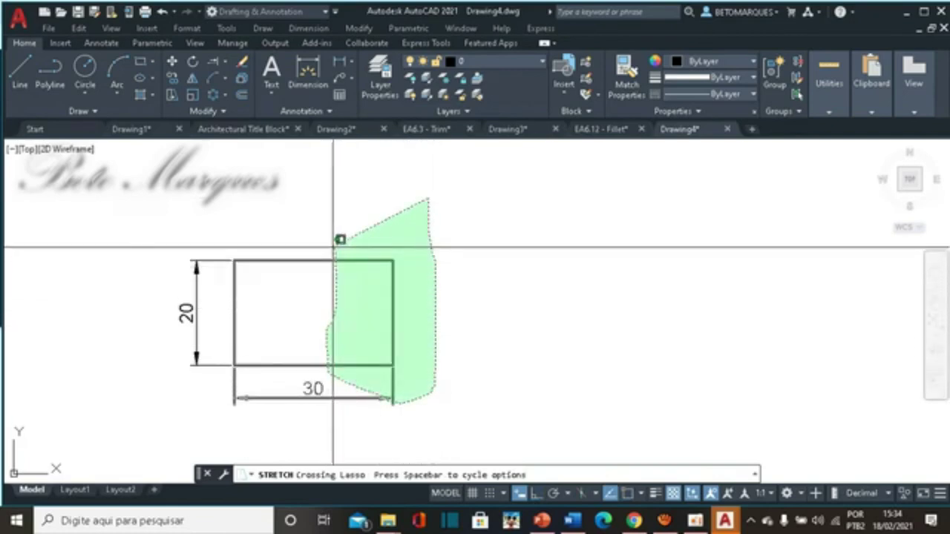
left_click_drag(343, 259, 335, 212)
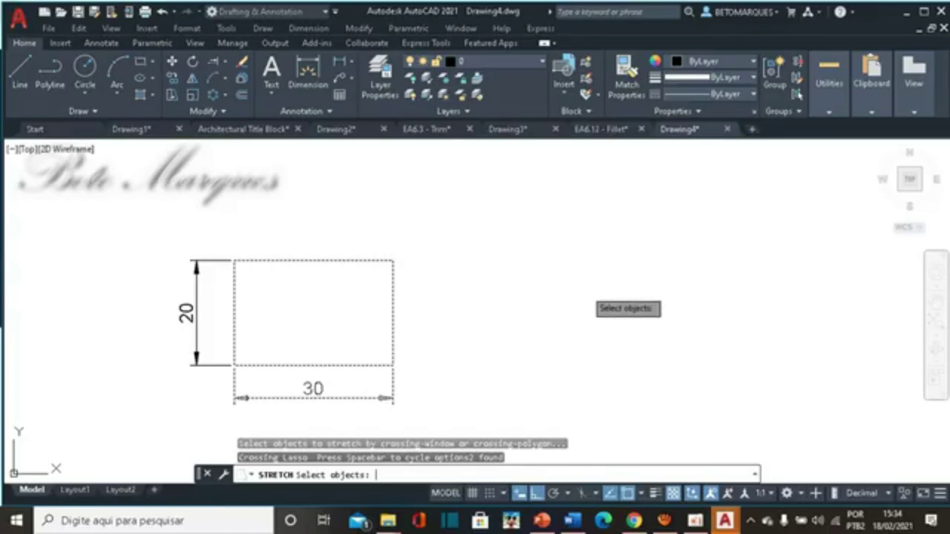
key("Return")
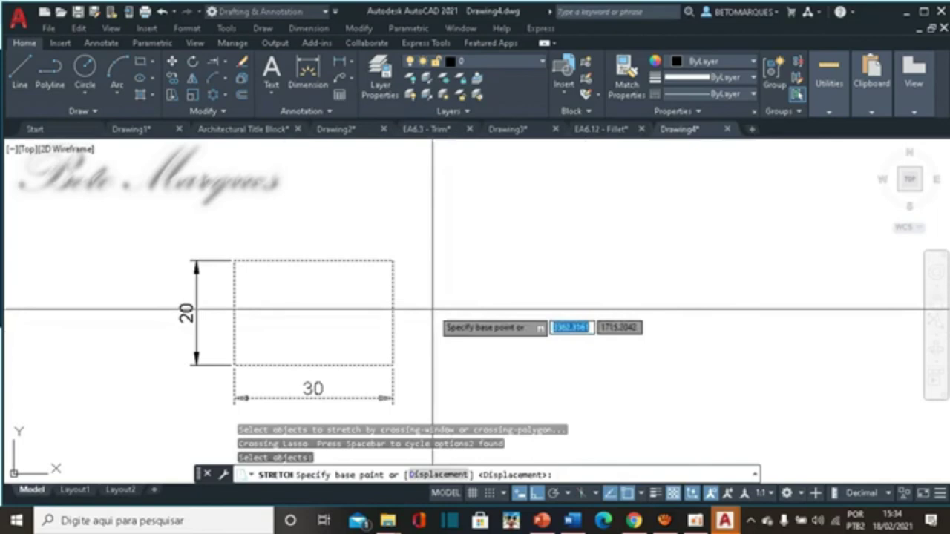
type("10")
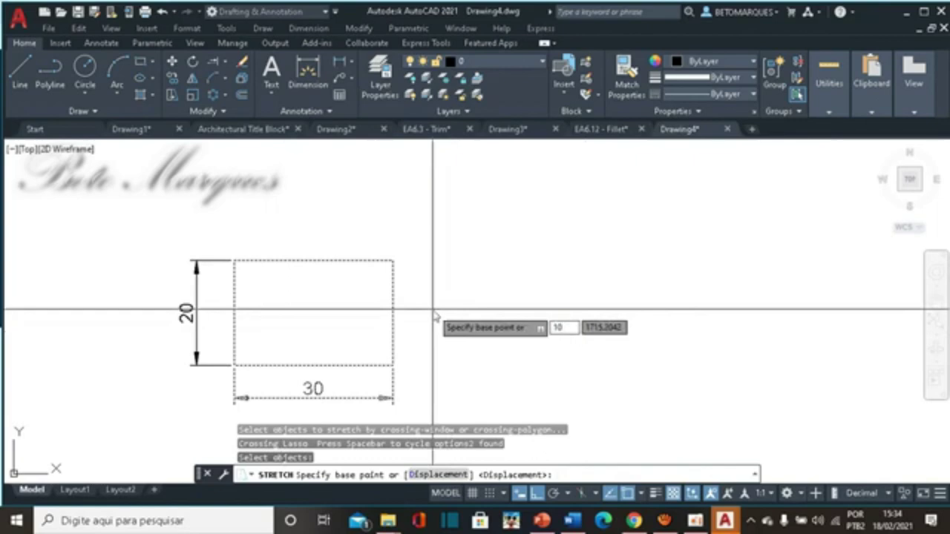
key("Return")
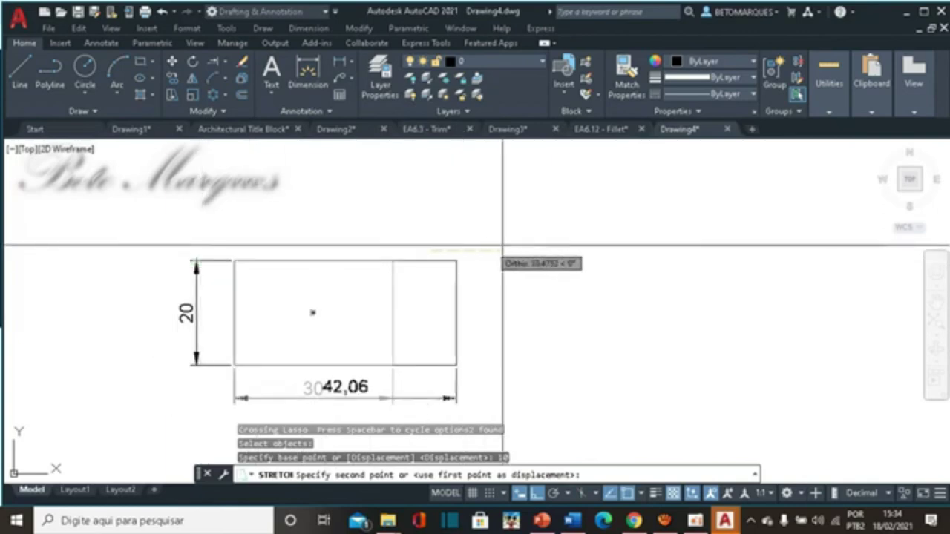
left_click(551, 251)
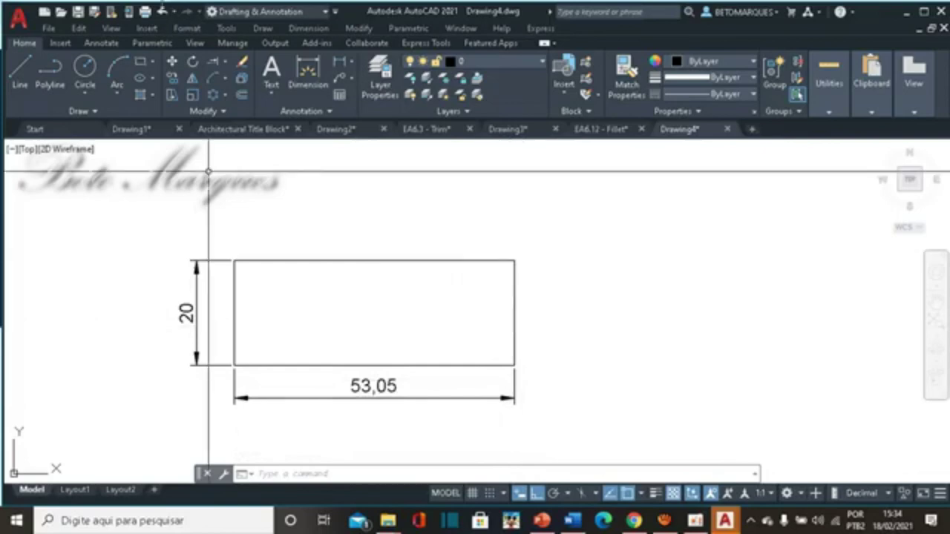
left_click(162, 11)
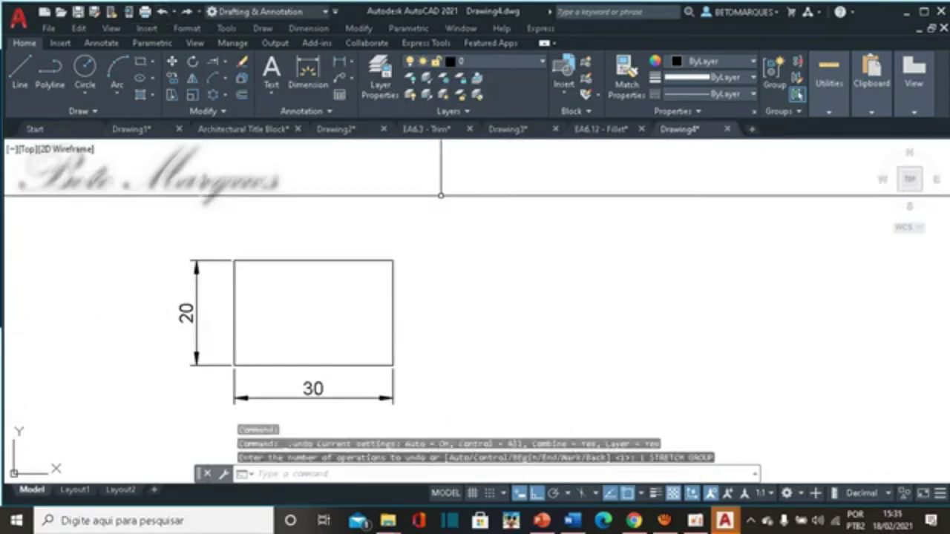
- Stretch the rectangle's right edge 10 units rightward from its lower-right corner, making it 40 wide
left_click(171, 94)
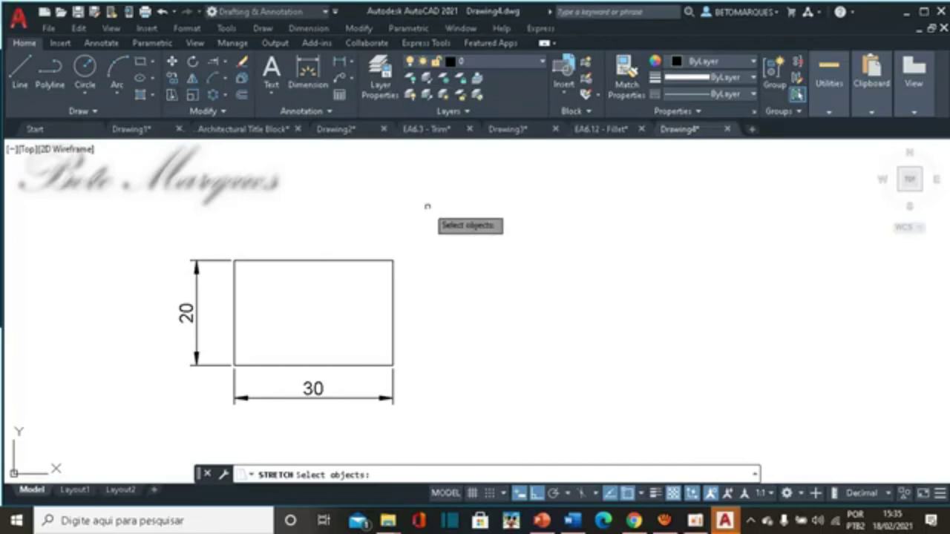
left_click_drag(427, 207, 437, 379)
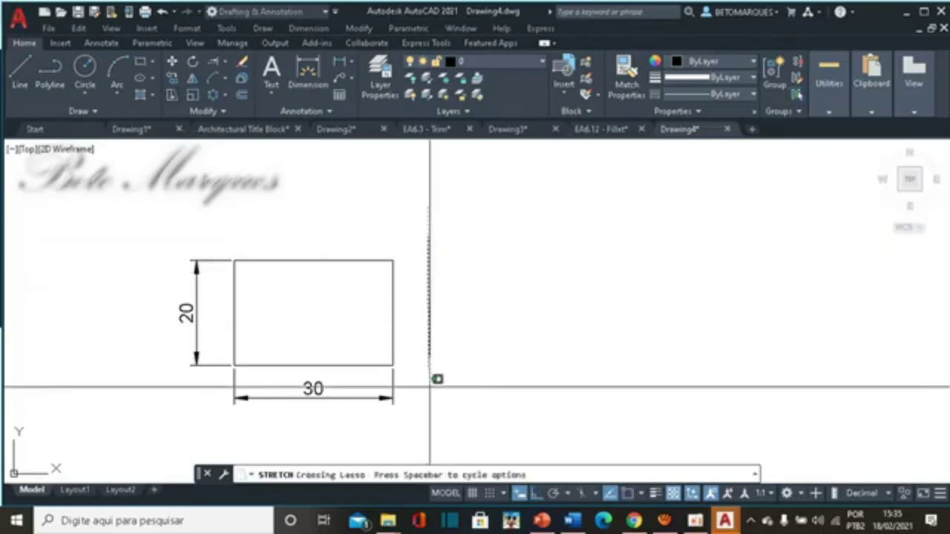
mouse_move(429, 386)
left_mouse_down()
mouse_move(376, 426)
mouse_move(362, 416)
mouse_move(341, 227)
mouse_move(325, 219)
left_mouse_up()
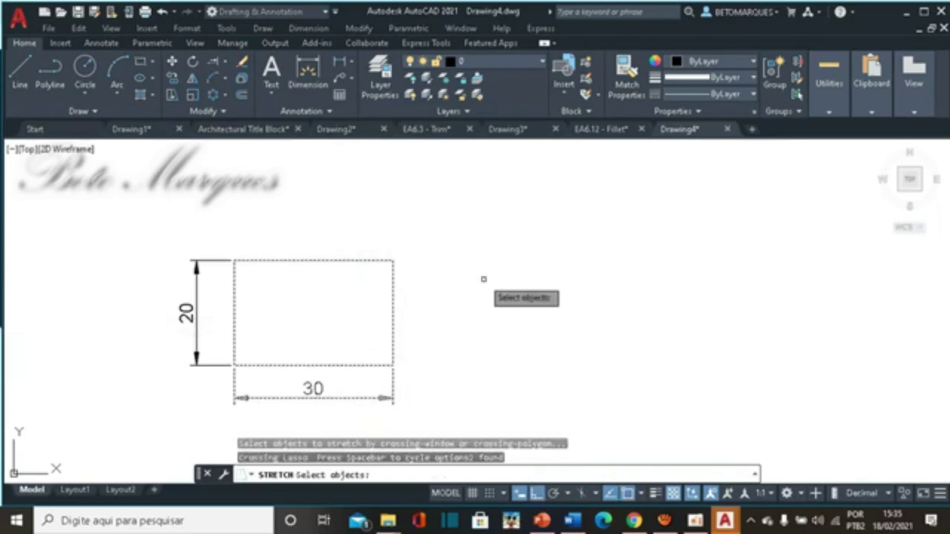
key("Return")
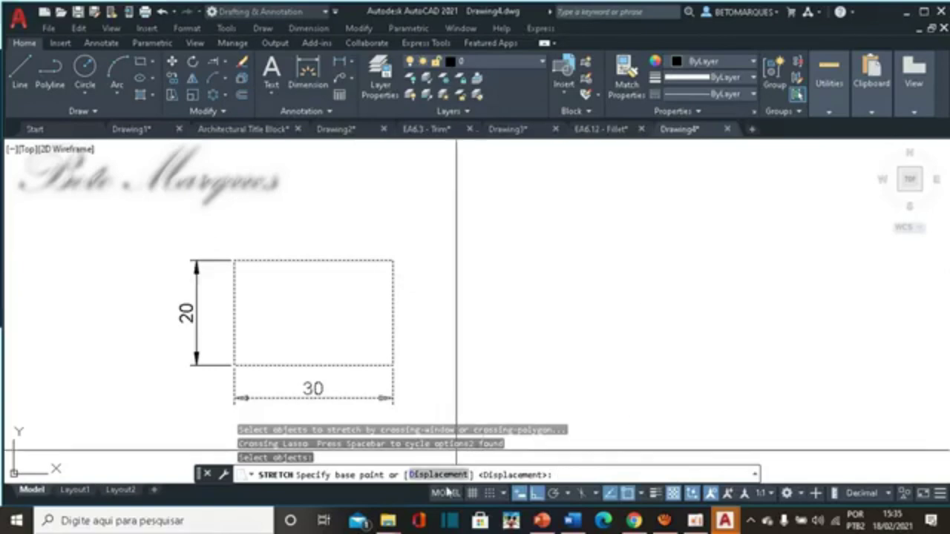
left_click(392, 366)
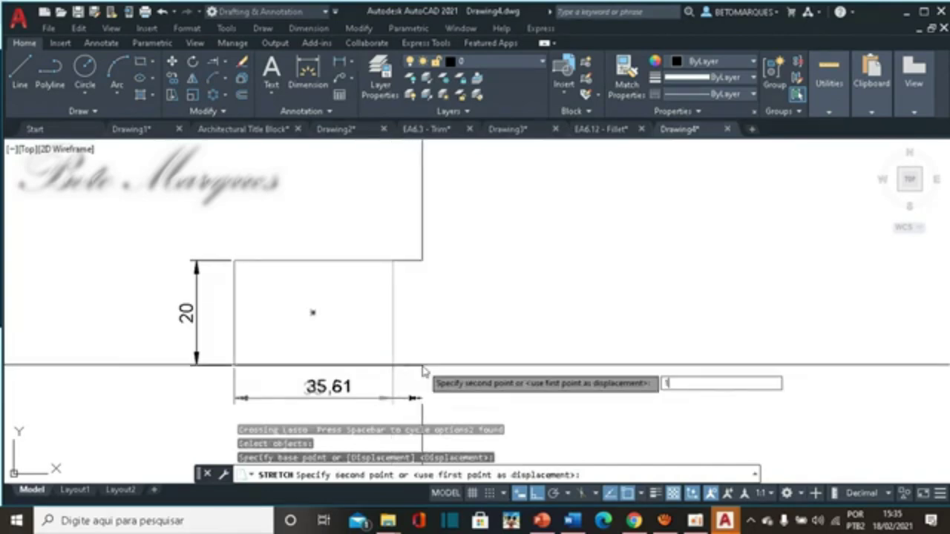
type("10")
key("Return")
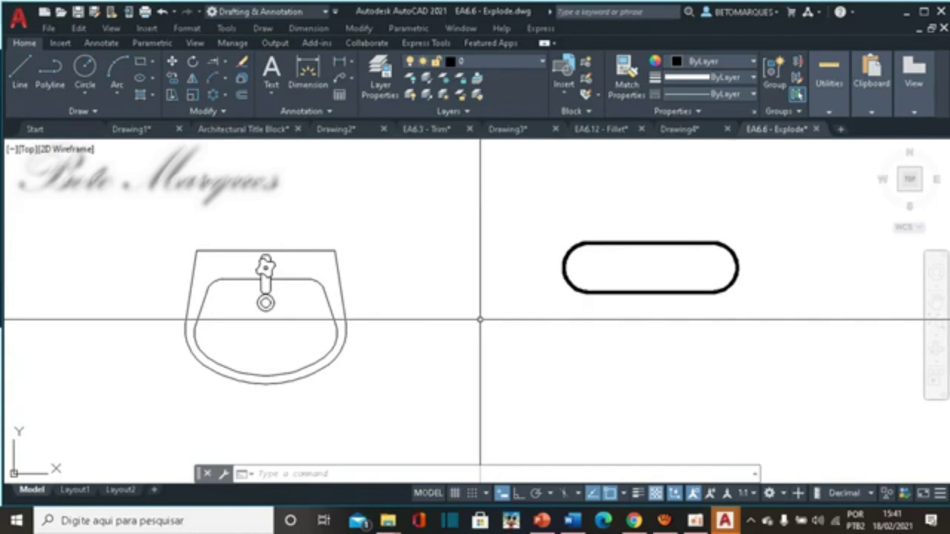
- Select the rounded slot polyline in the EA6.6 - Explode drawing
left_click(575, 249)
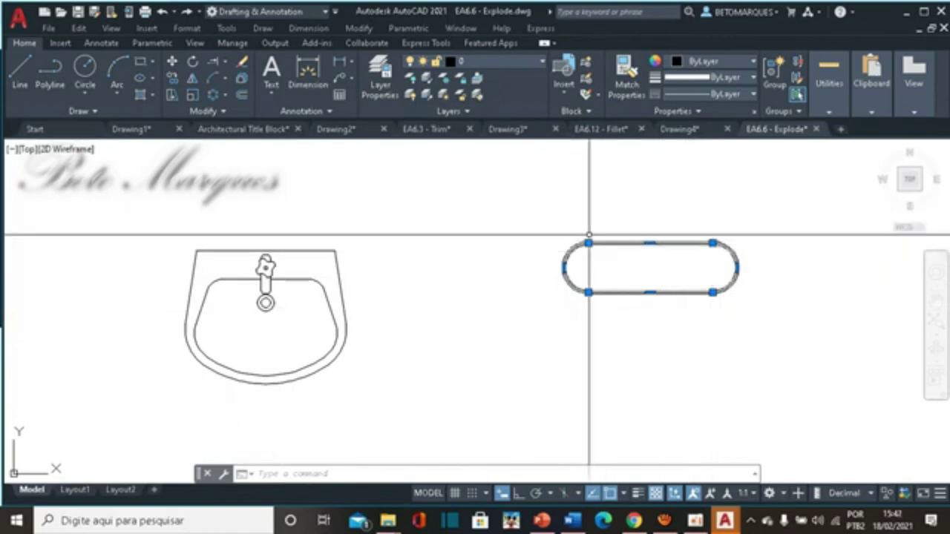
left_click(779, 211)
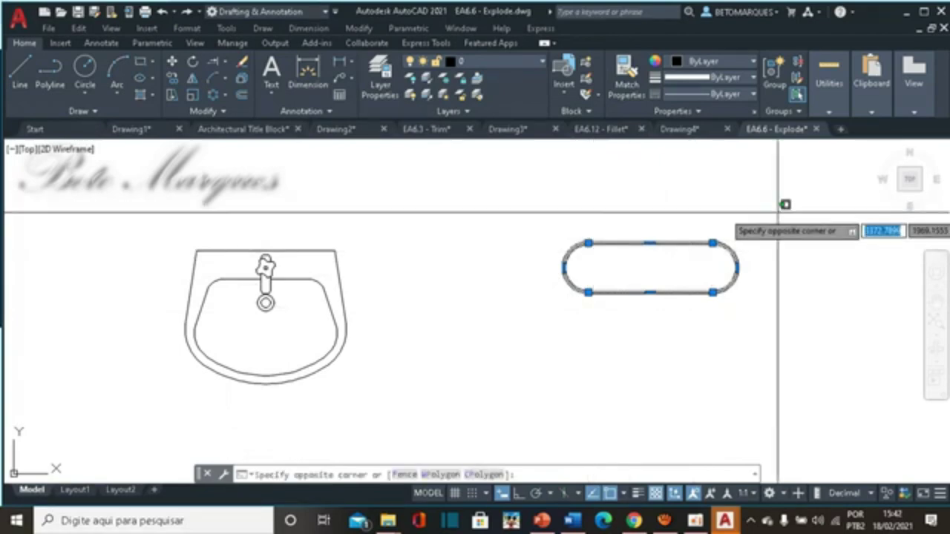
key("Escape")
key("Escape")
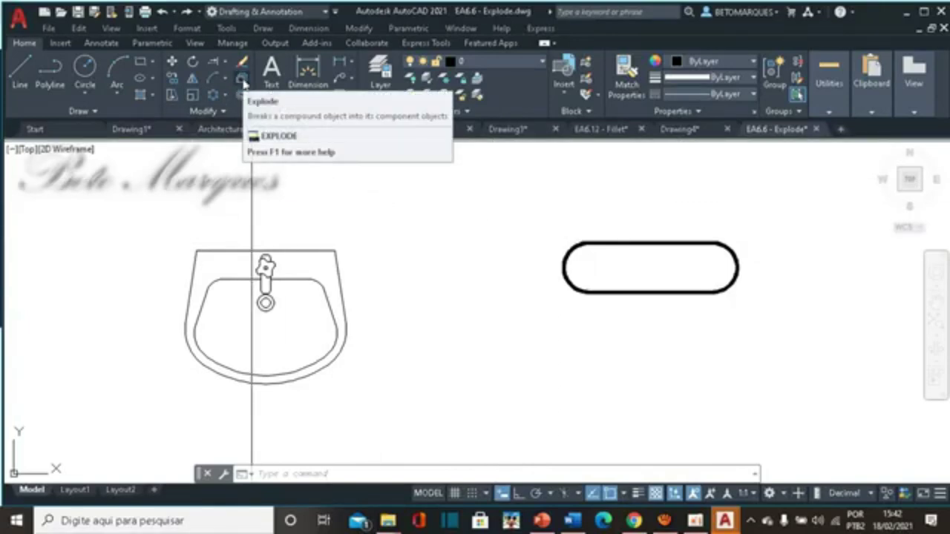
- Explode the thick rounded slot polyline into separate lines and arcs
left_click(244, 84)
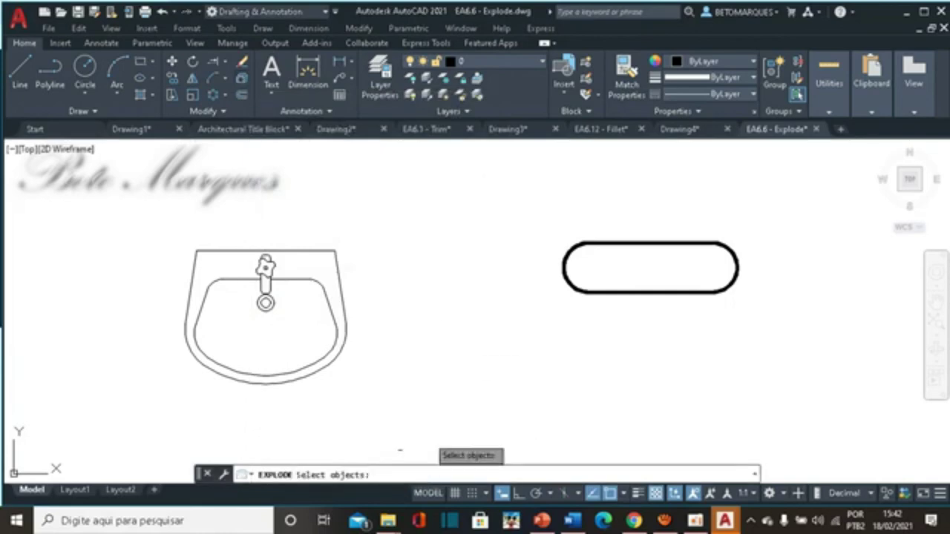
left_click(564, 277)
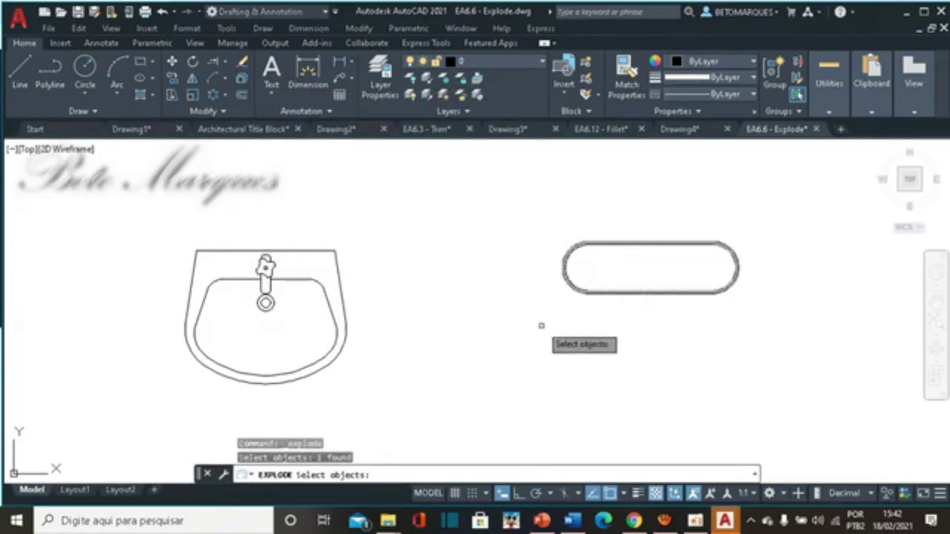
key("Return")
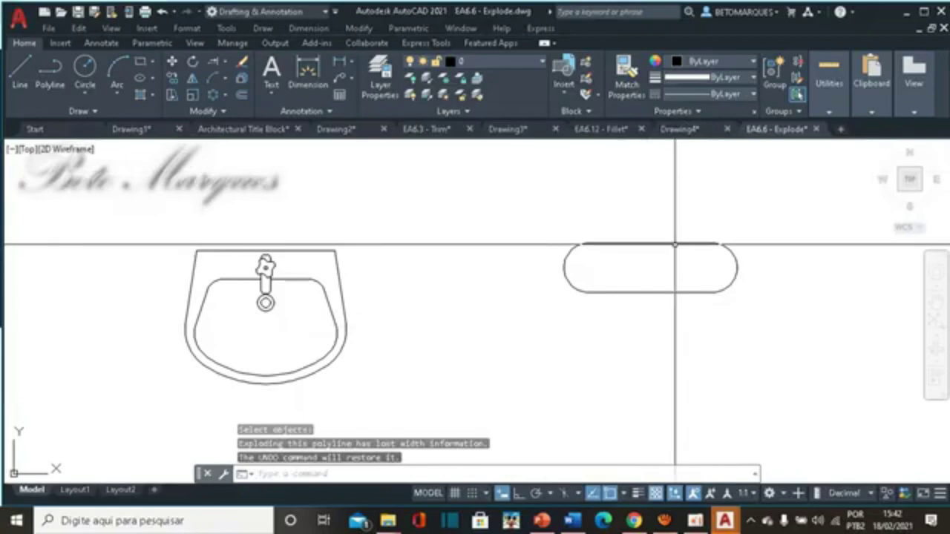
- Try exploding the slot's top line, which cannot be exploded, then cancel
left_click(675, 244)
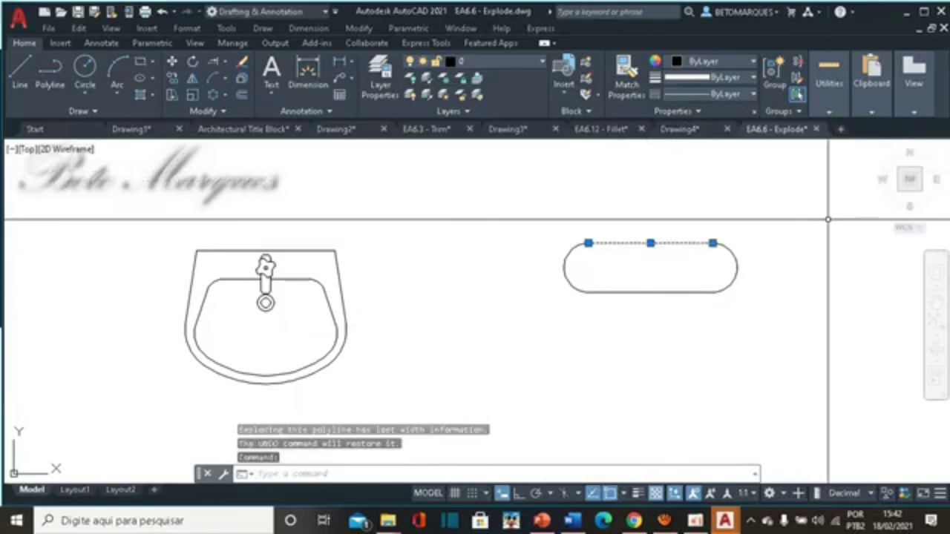
key("Return")
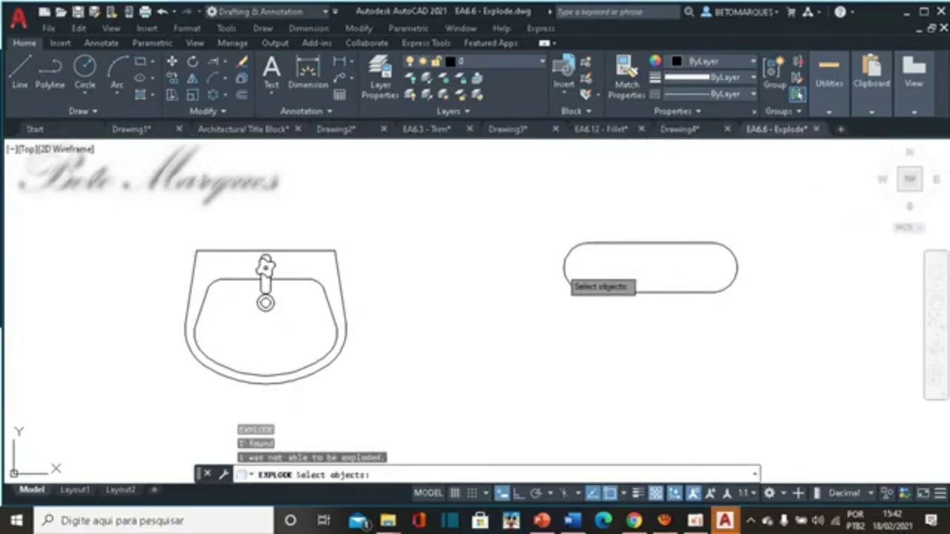
left_click(623, 243)
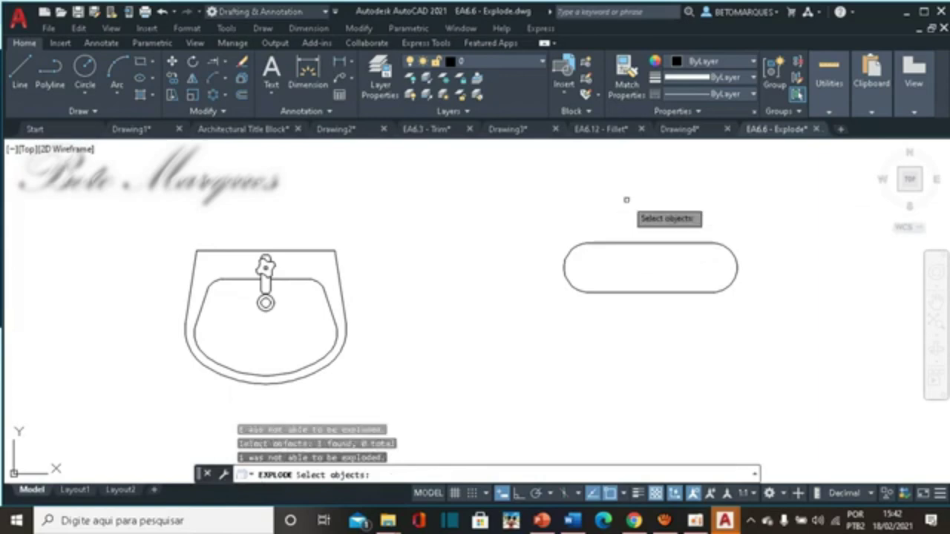
mouse_move(626, 201)
left_mouse_down()
mouse_move(657, 256)
mouse_move(648, 234)
left_mouse_up()
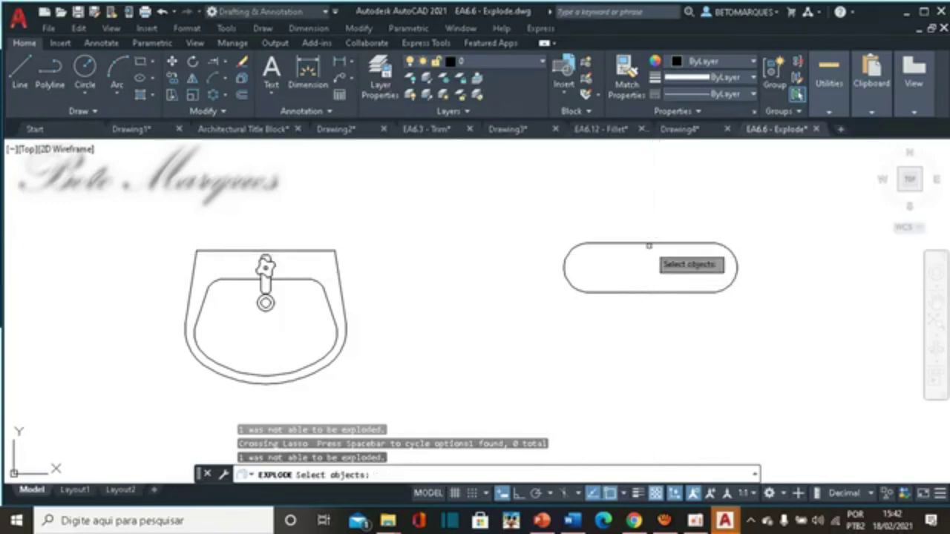
left_click(643, 243)
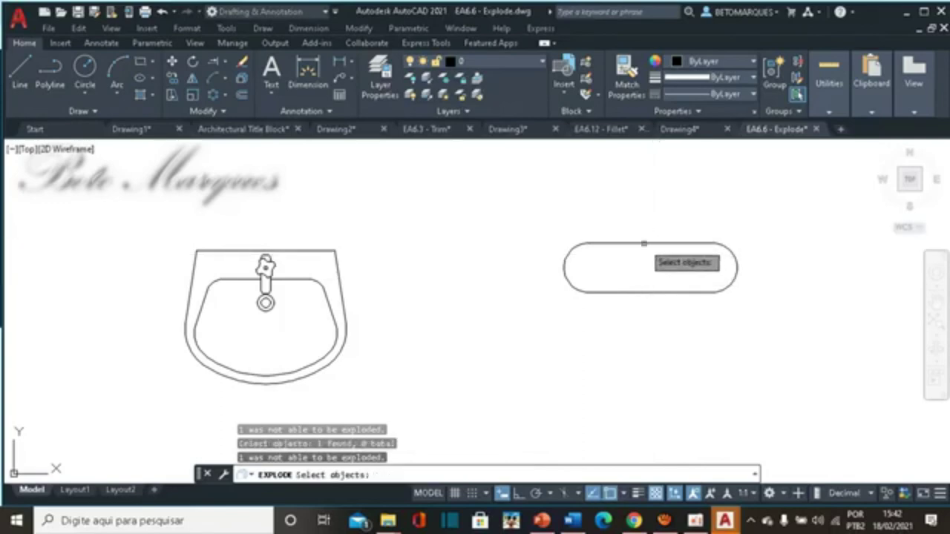
key("Return")
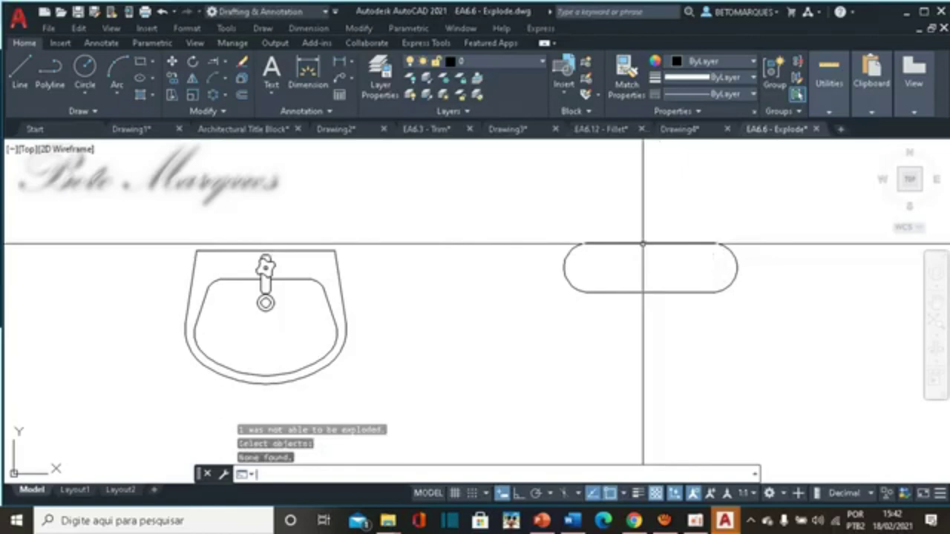
key("Return")
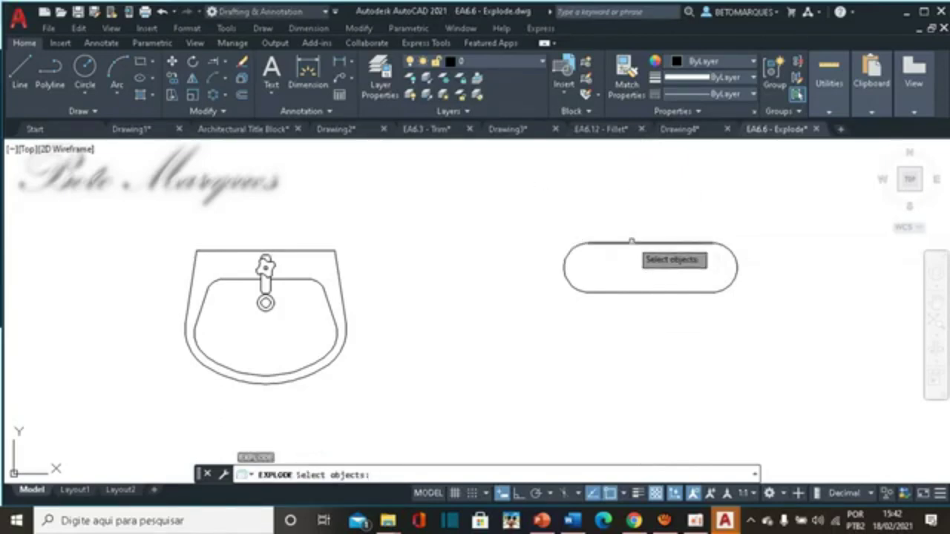
left_click(631, 241)
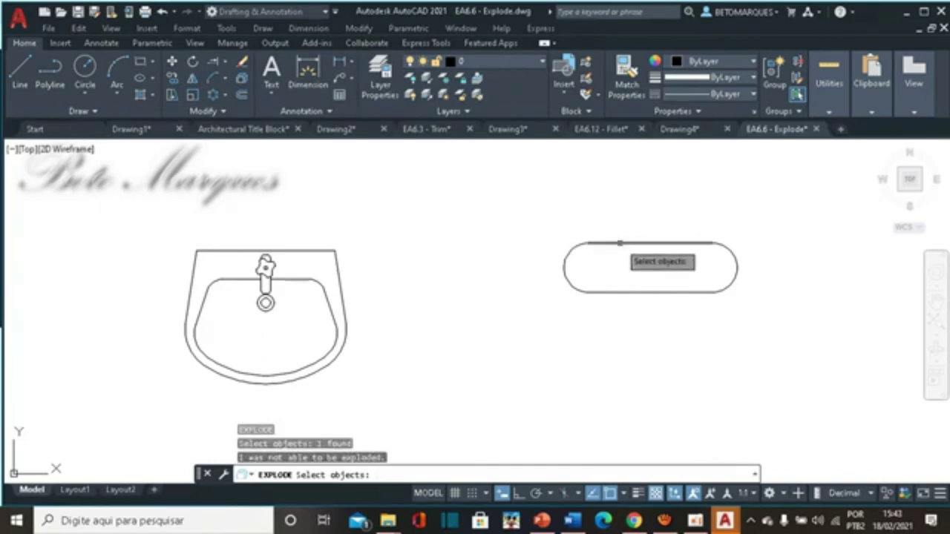
left_click(620, 242)
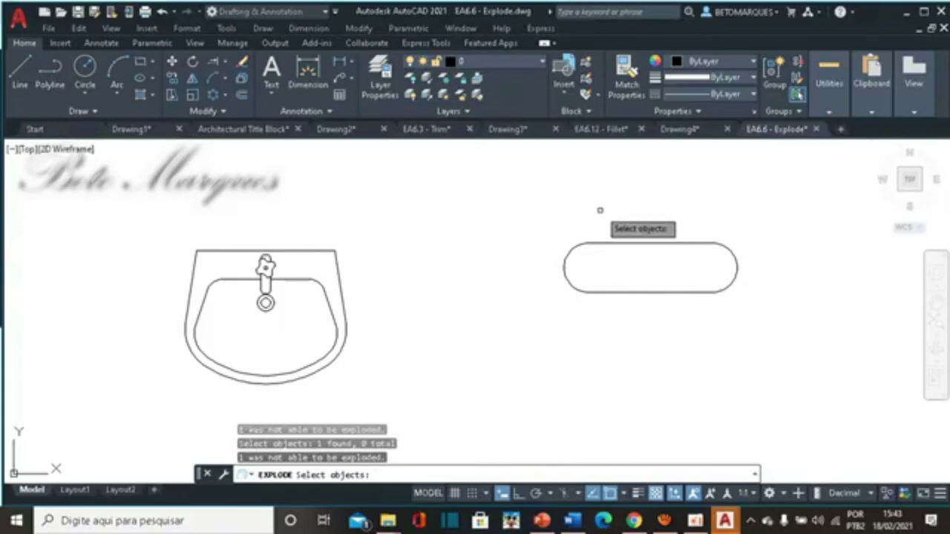
key("Escape")
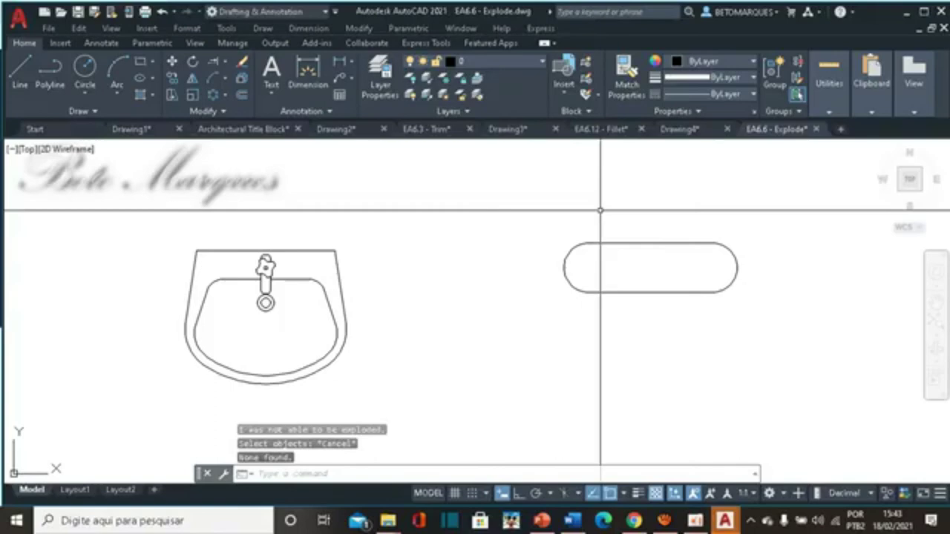
left_click_drag(600, 210, 674, 254)
- Delete the slot's top line and then its remaining pieces, keeping the washbasin intact
left_click_drag(653, 218, 631, 262)
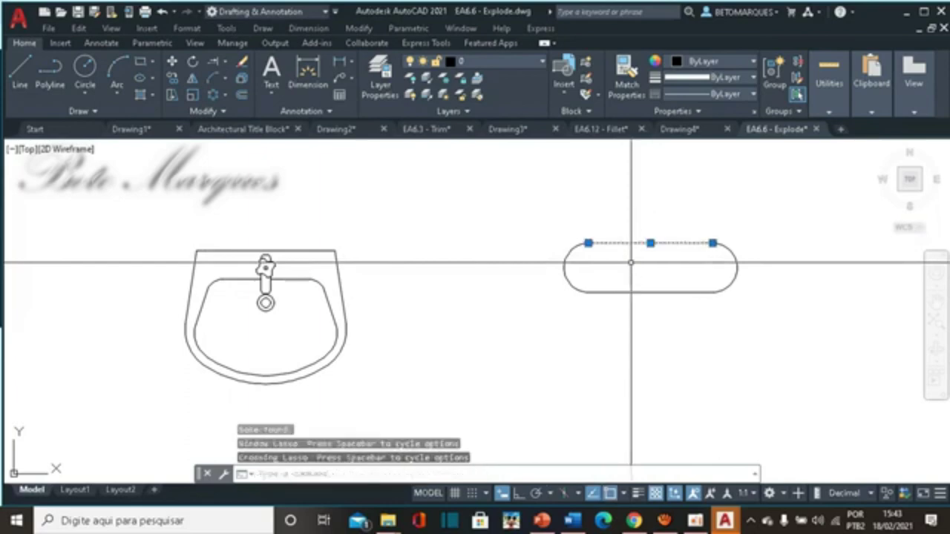
key("Delete")
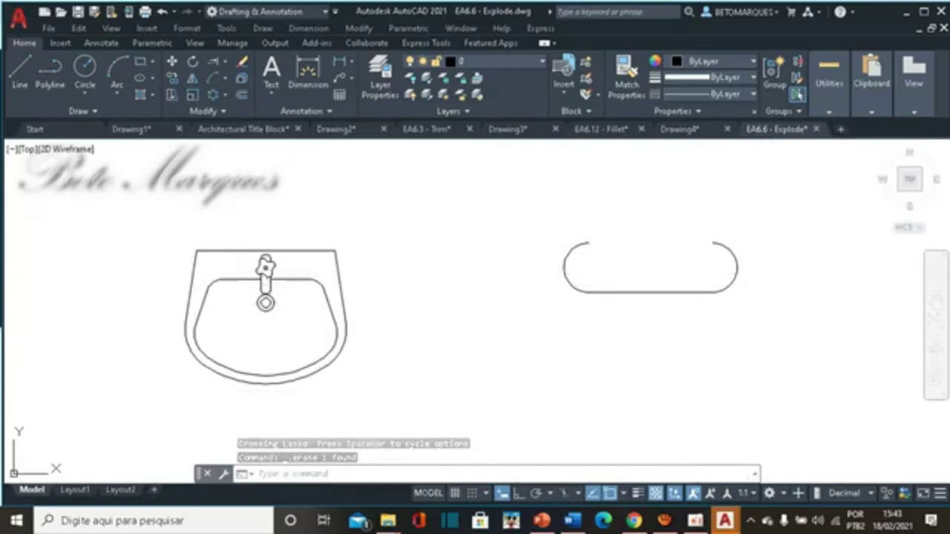
left_click_drag(368, 284, 340, 327)
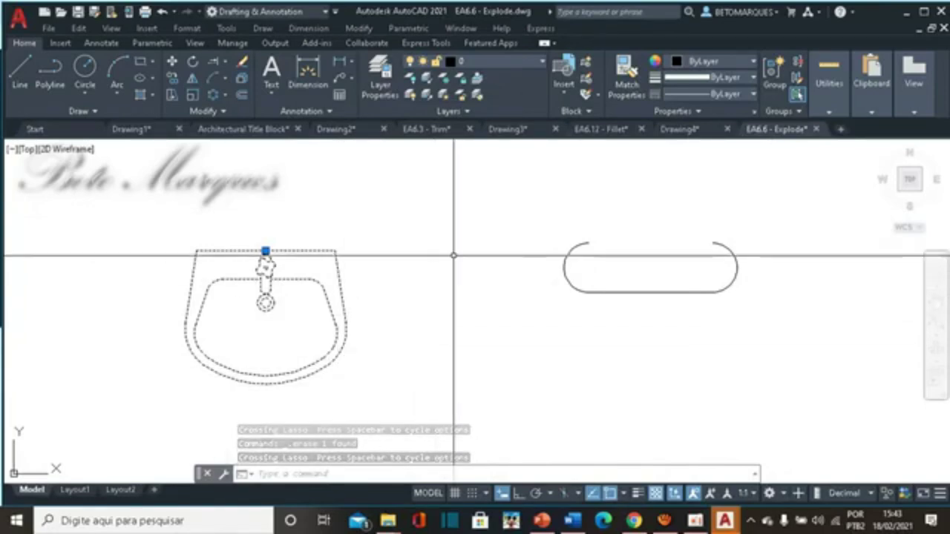
key("Escape")
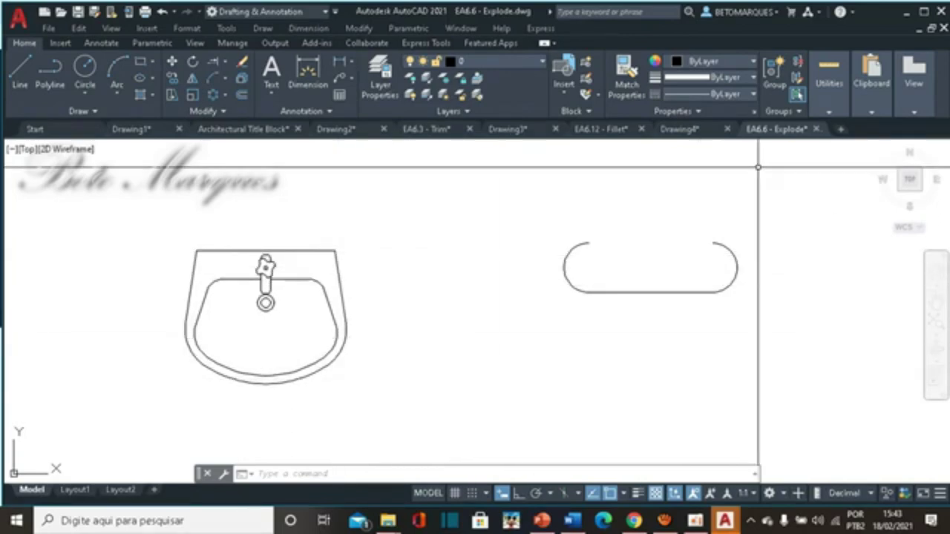
mouse_move(756, 169)
left_mouse_down()
mouse_move(497, 227)
mouse_move(801, 335)
left_mouse_up()
key("Delete")
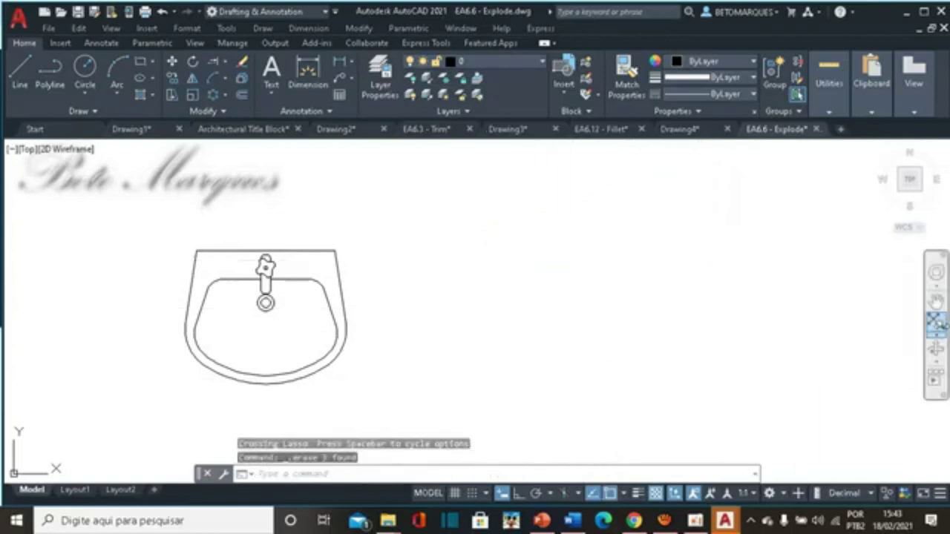
- Move the washbasin block from its drain point up and to the right, recentring the view
left_click(936, 301)
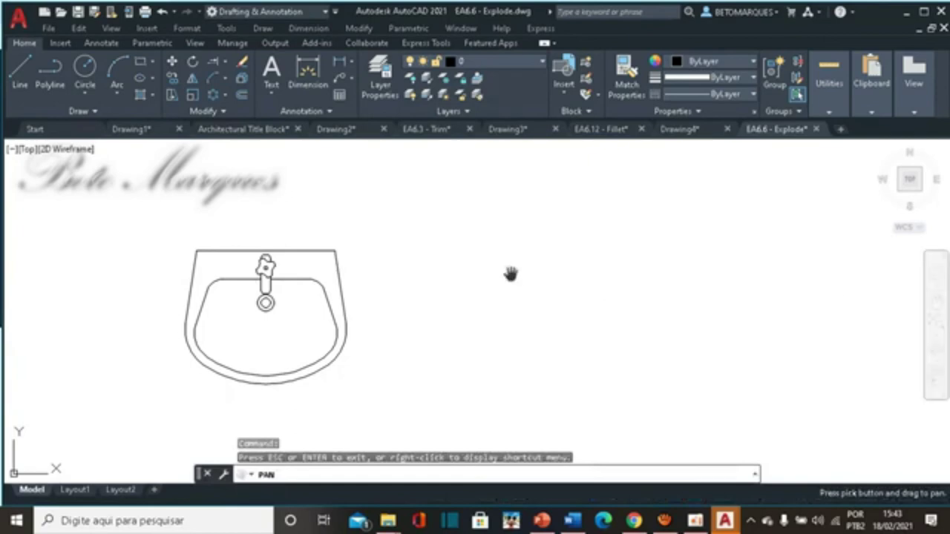
left_click_drag(356, 227, 503, 216)
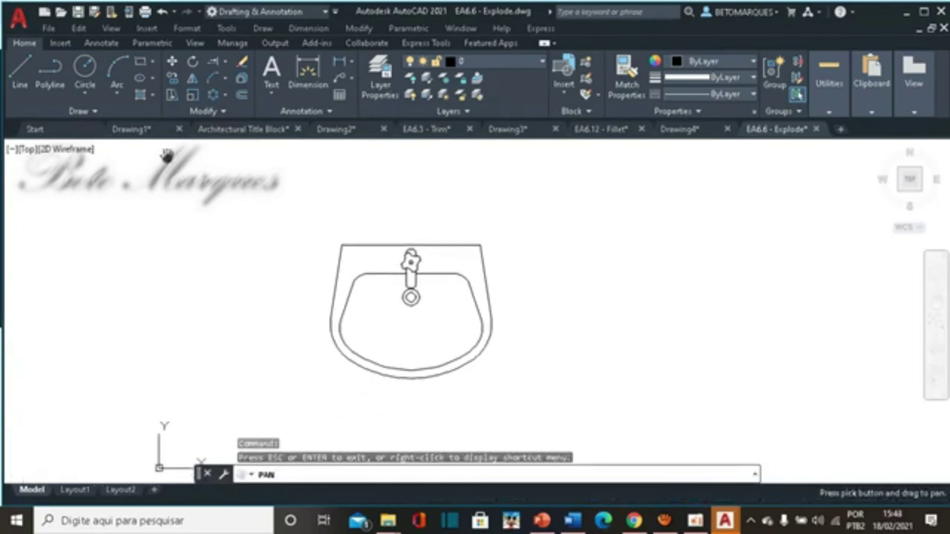
left_click(171, 63)
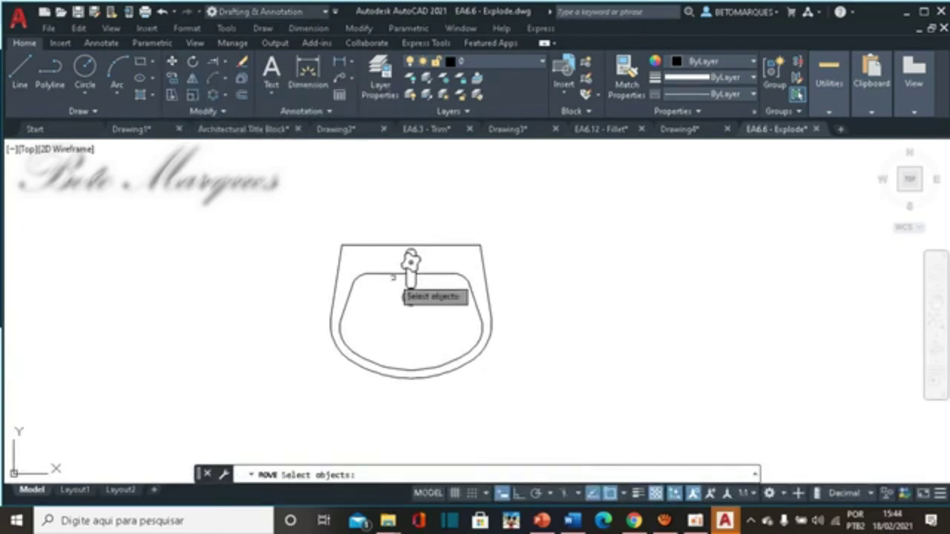
left_click(417, 272)
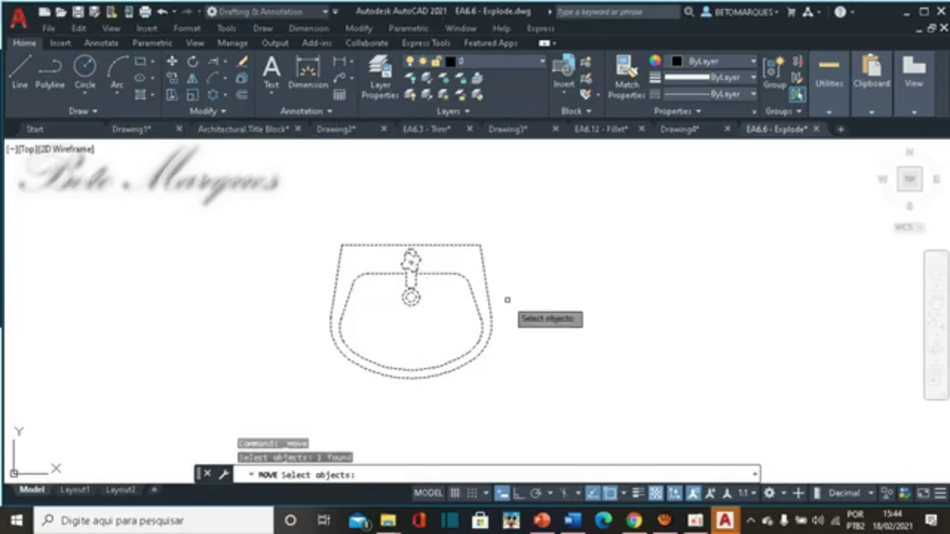
key("Return")
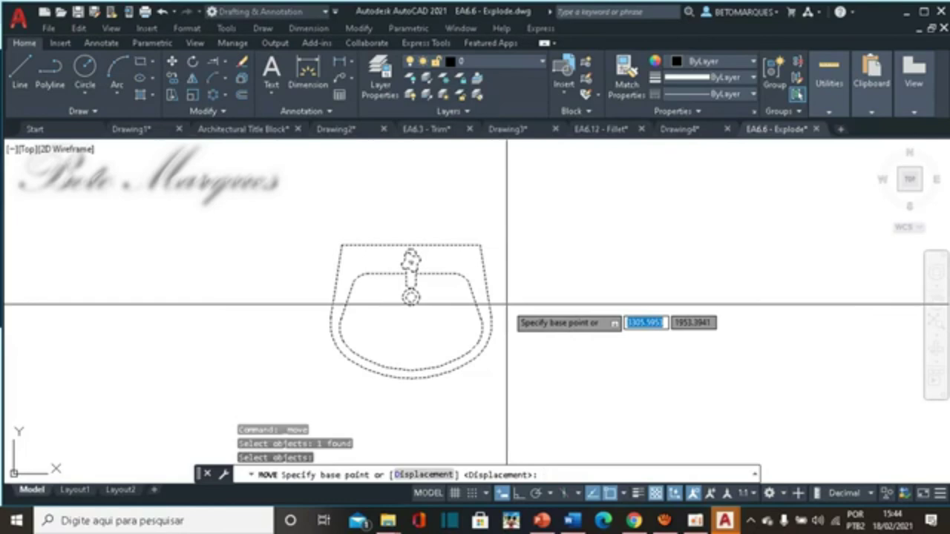
left_click(411, 288)
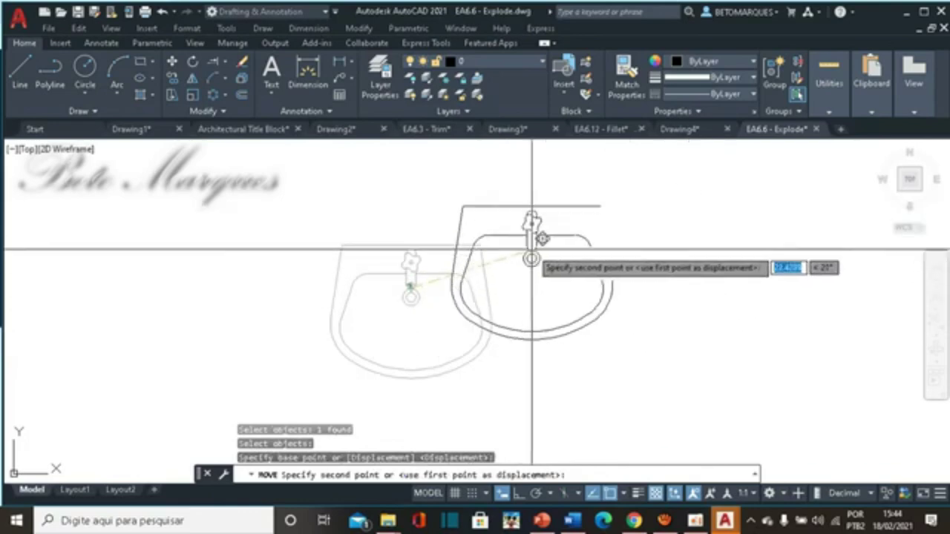
left_click(572, 319)
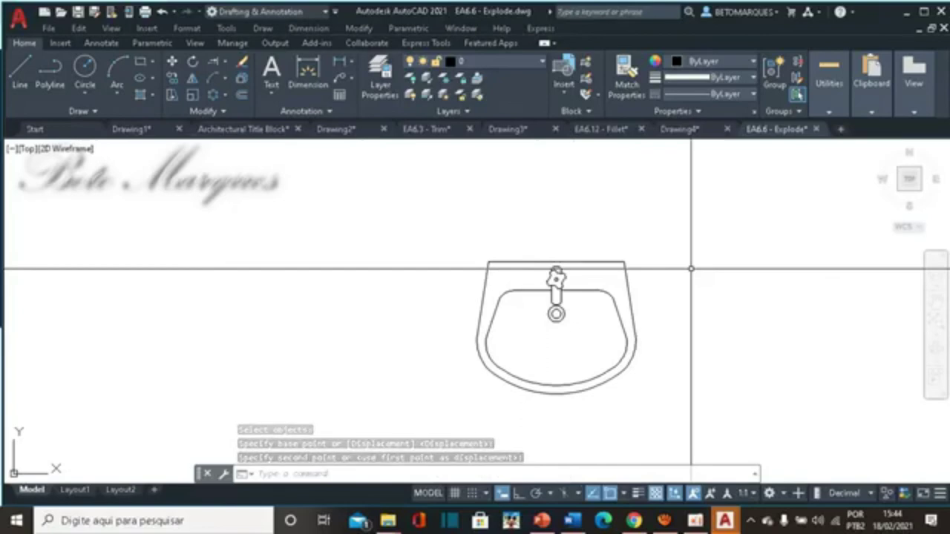
left_click(935, 301)
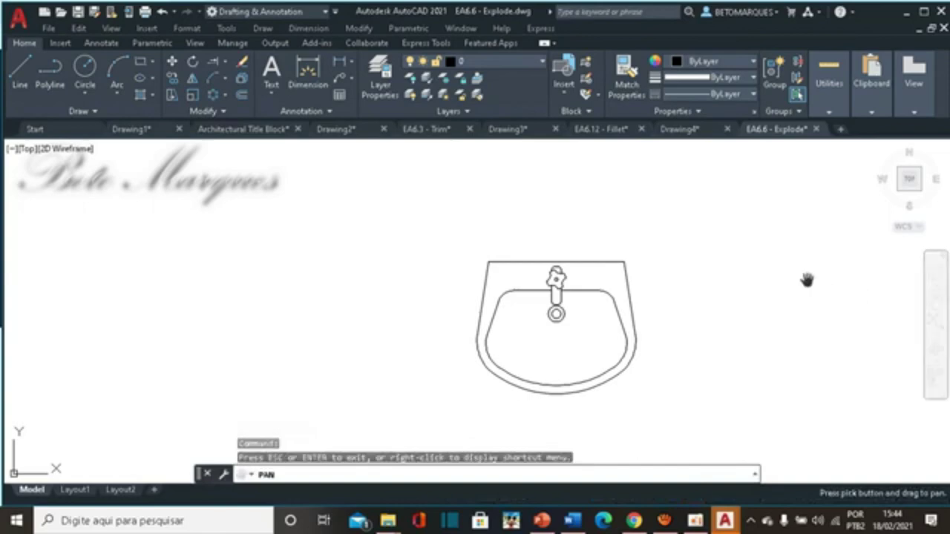
left_click_drag(808, 282, 620, 262)
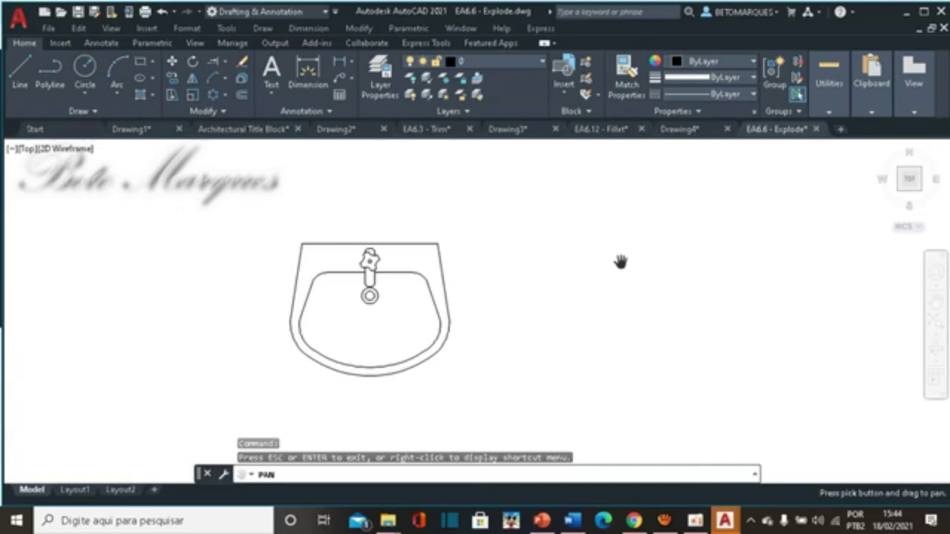
- Explode the washbasin block into separate lines
left_click(242, 81)
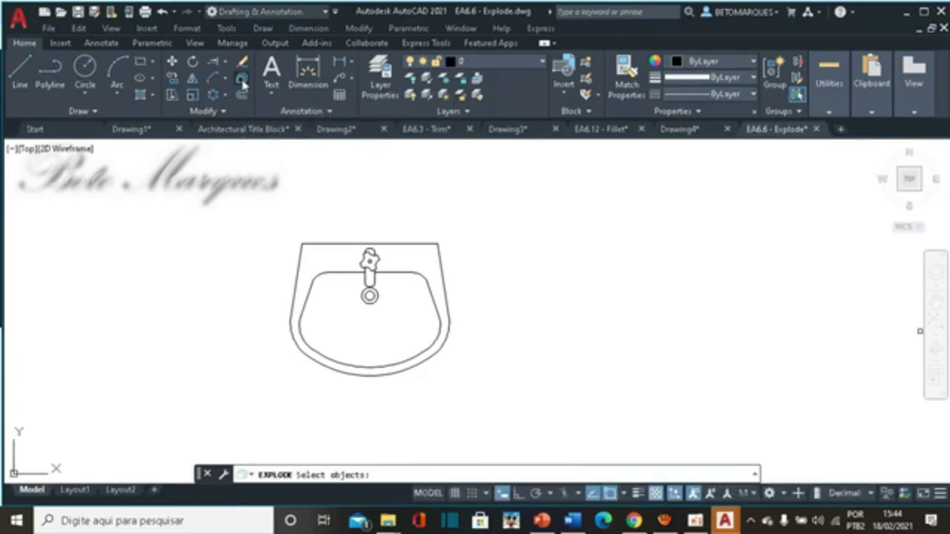
left_click(369, 259)
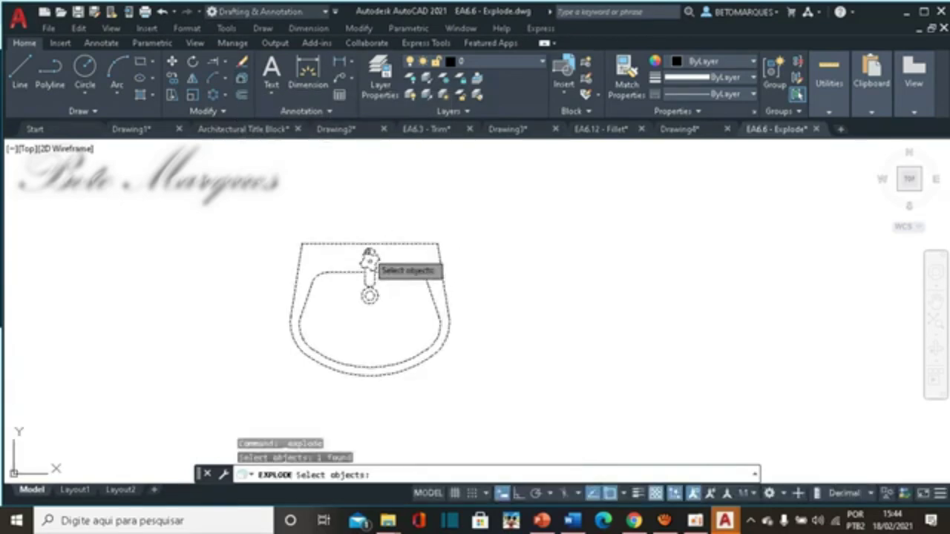
key("Return")
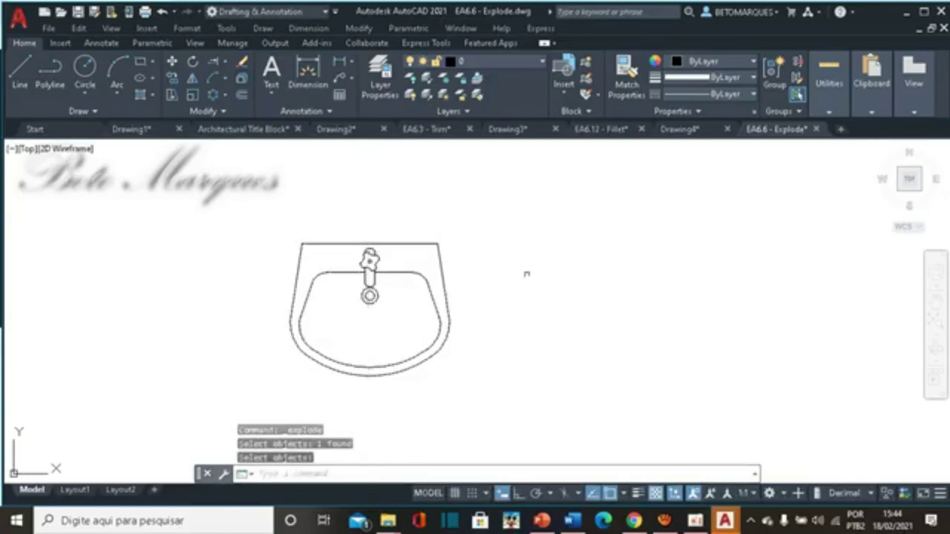
left_click(439, 260)
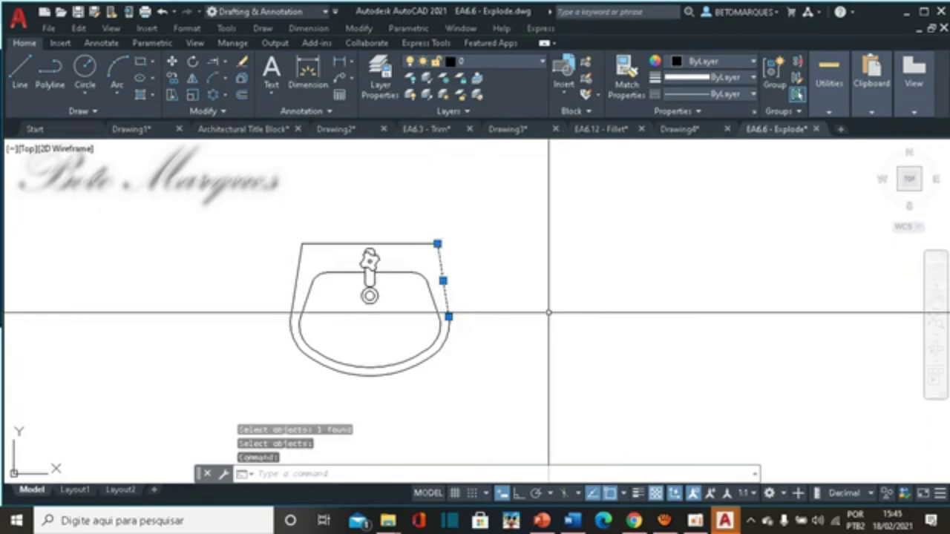
key("Escape")
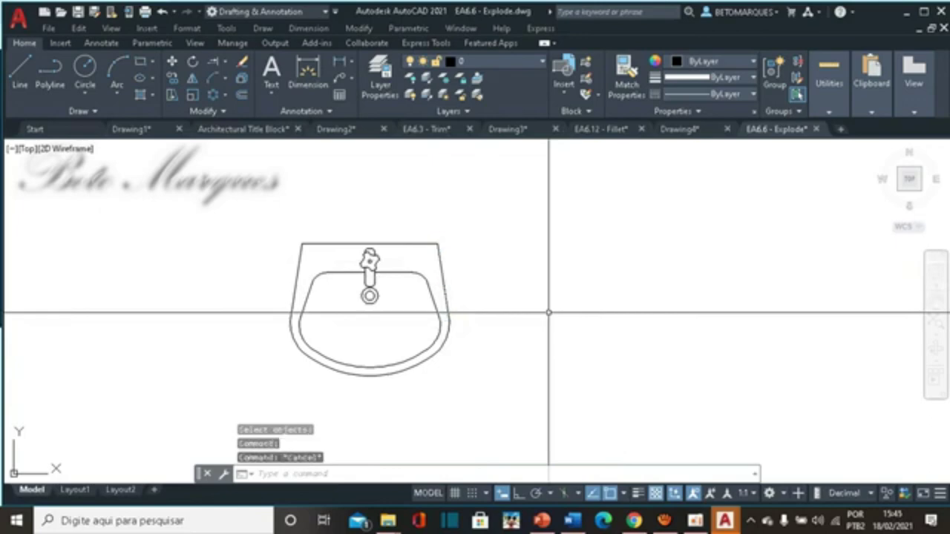
- Move the drain circle to the right of the basin and delete the top edge and inner rim line
left_click(173, 63)
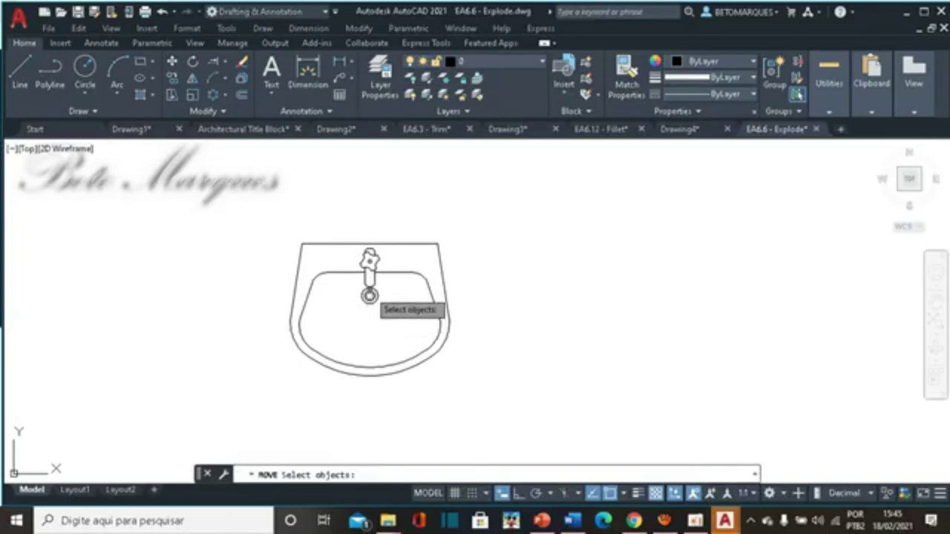
mouse_move(399, 278)
left_mouse_down()
mouse_move(366, 295)
mouse_move(368, 324)
left_mouse_up()
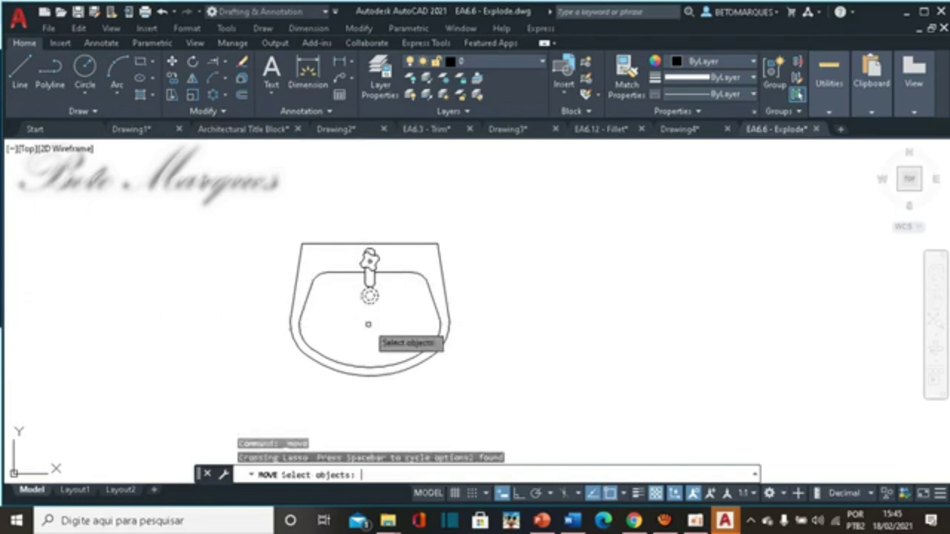
key("Return")
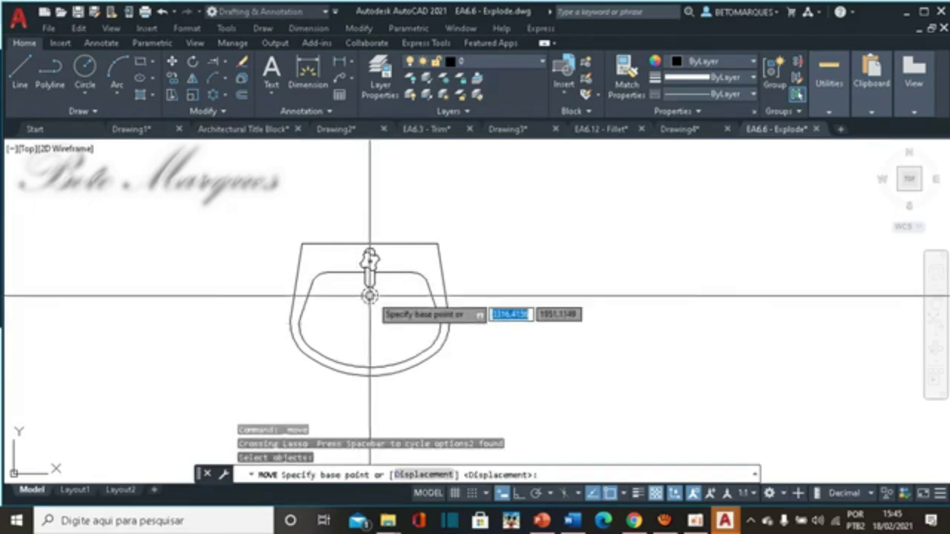
left_click(370, 295)
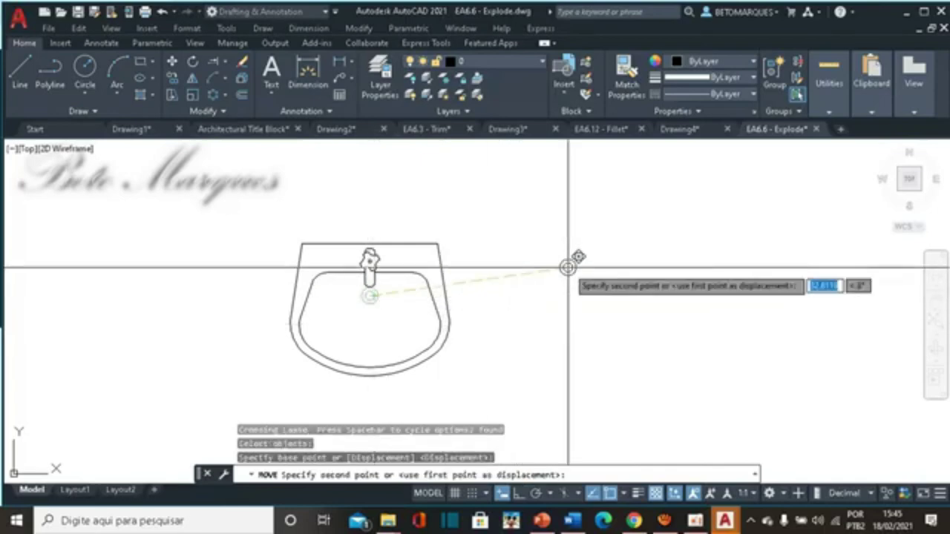
left_click(567, 267)
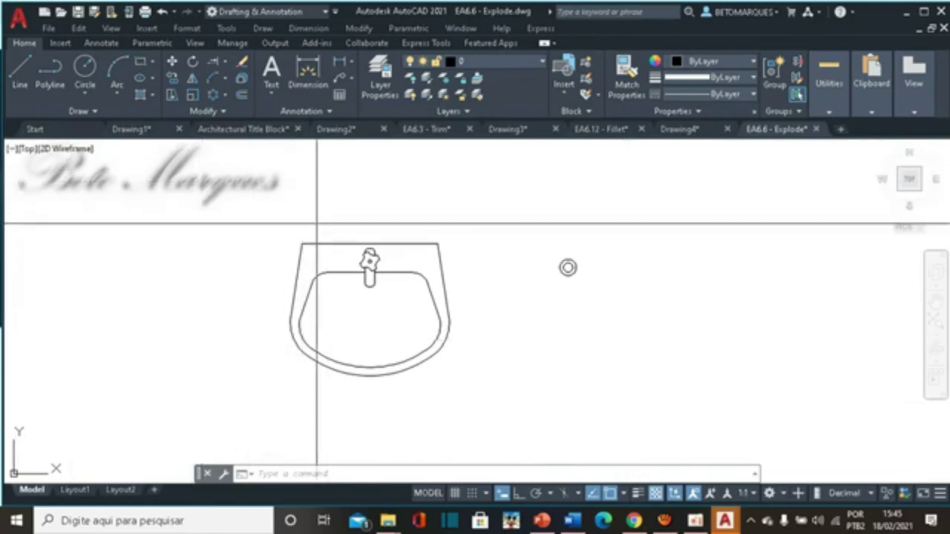
left_click_drag(317, 223, 342, 287)
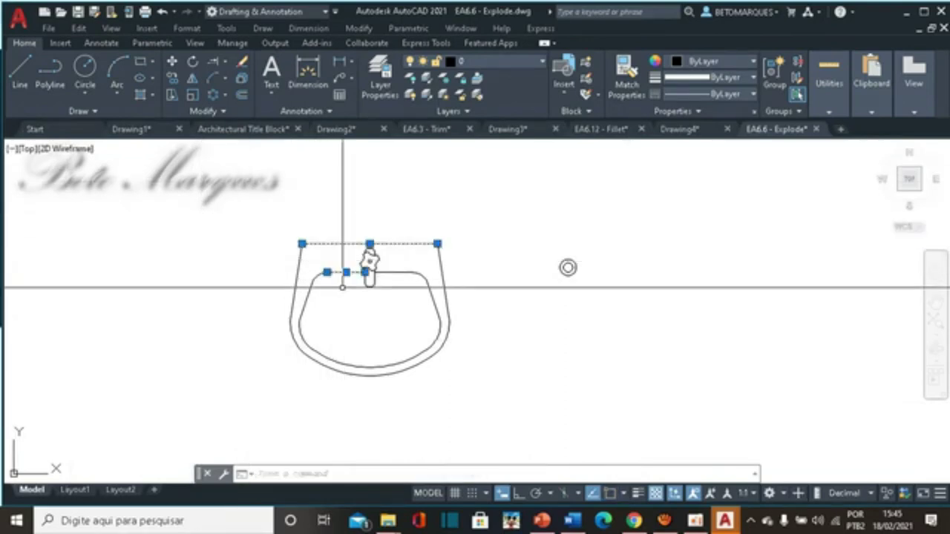
key("Delete")
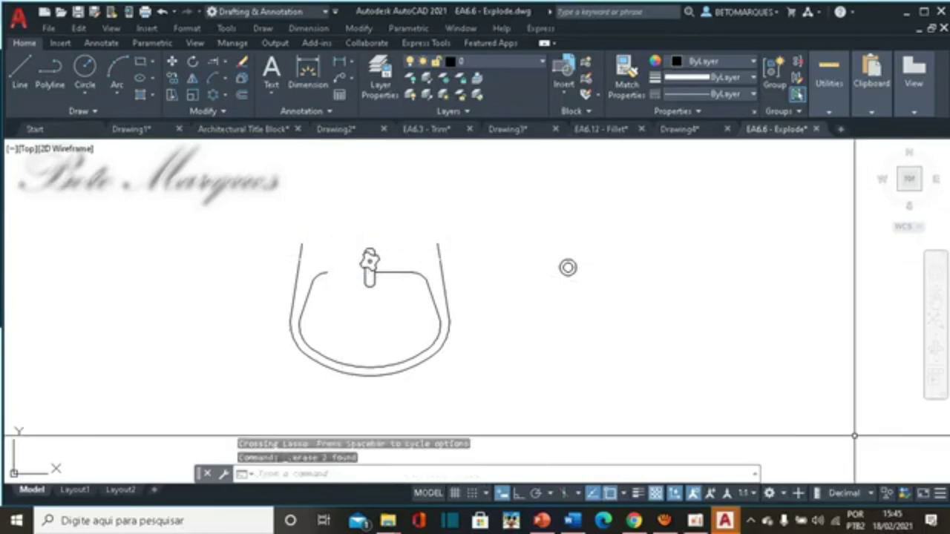